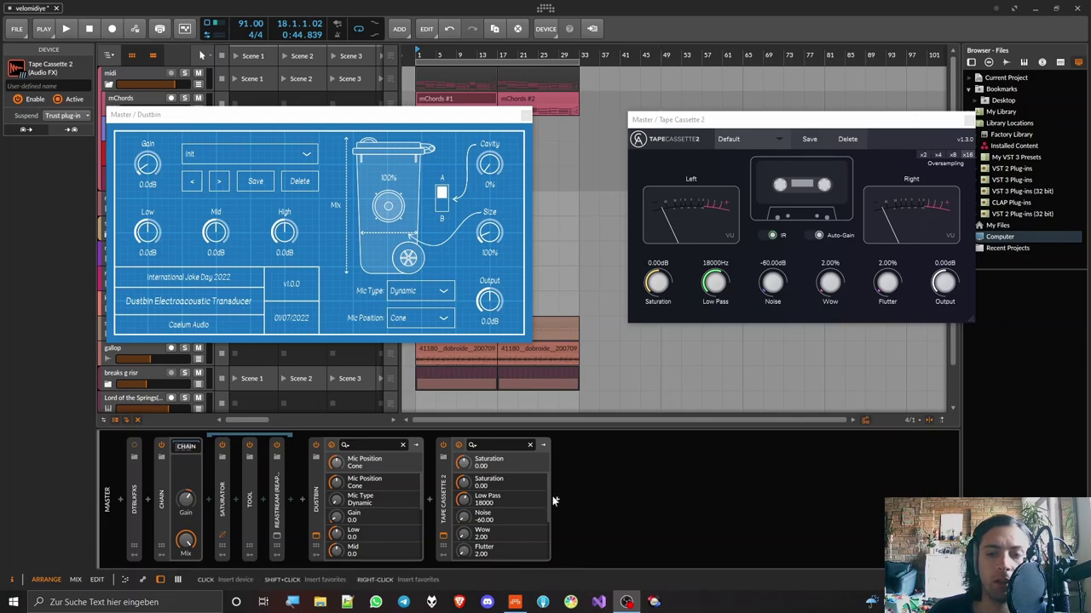
Search the device browser for Caelum Audio plug-ins and close it without adding anything
click(556, 499)
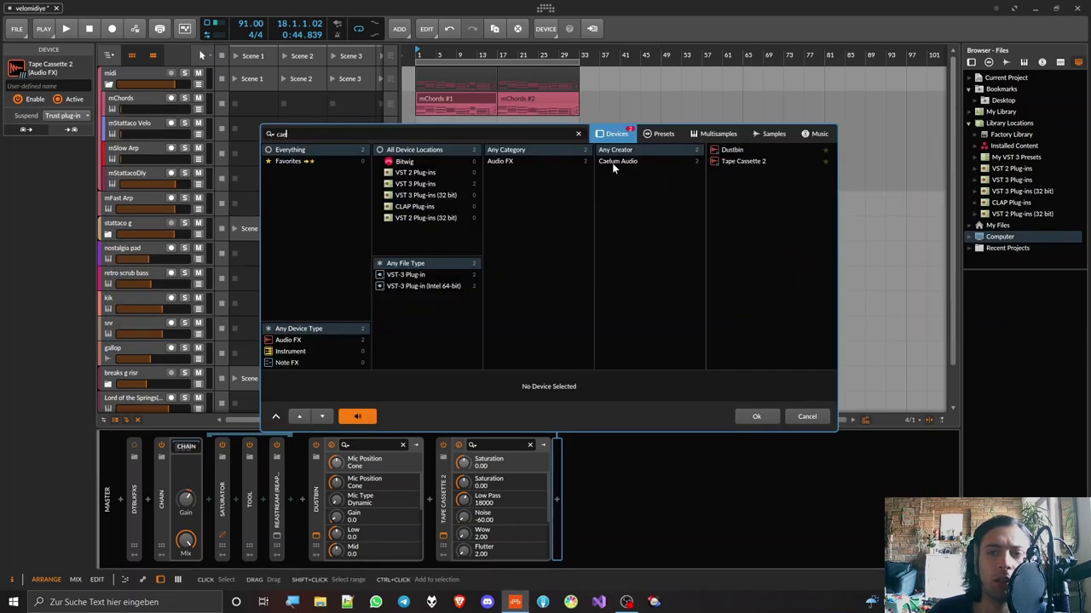
key(Escape)
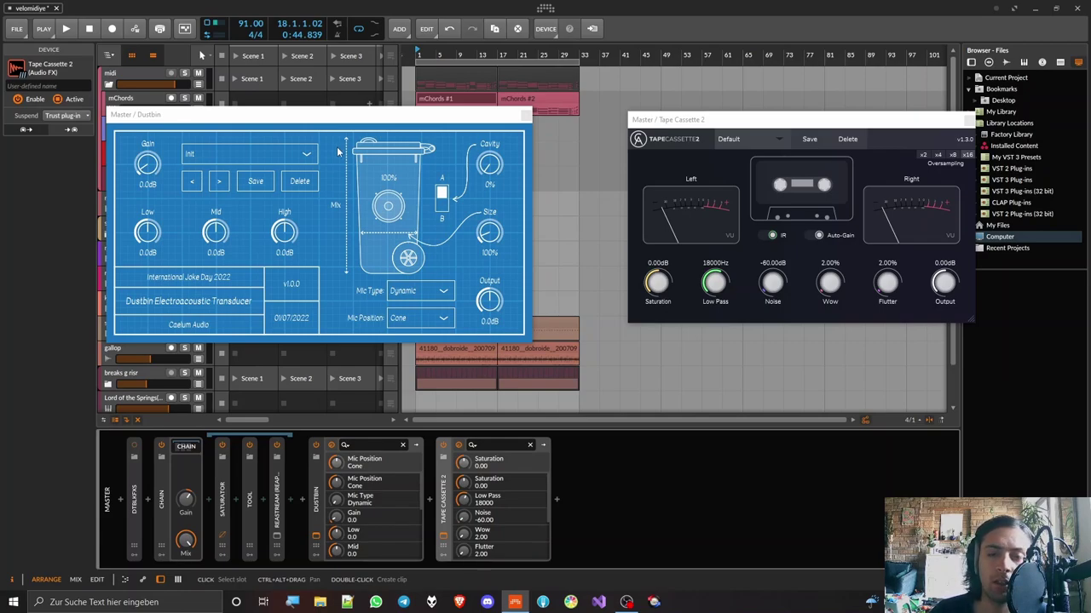
Remove the Dustbin and Tape Cassette 2 plug-ins from the end of the Master device chain
drag(339, 120, 371, 109)
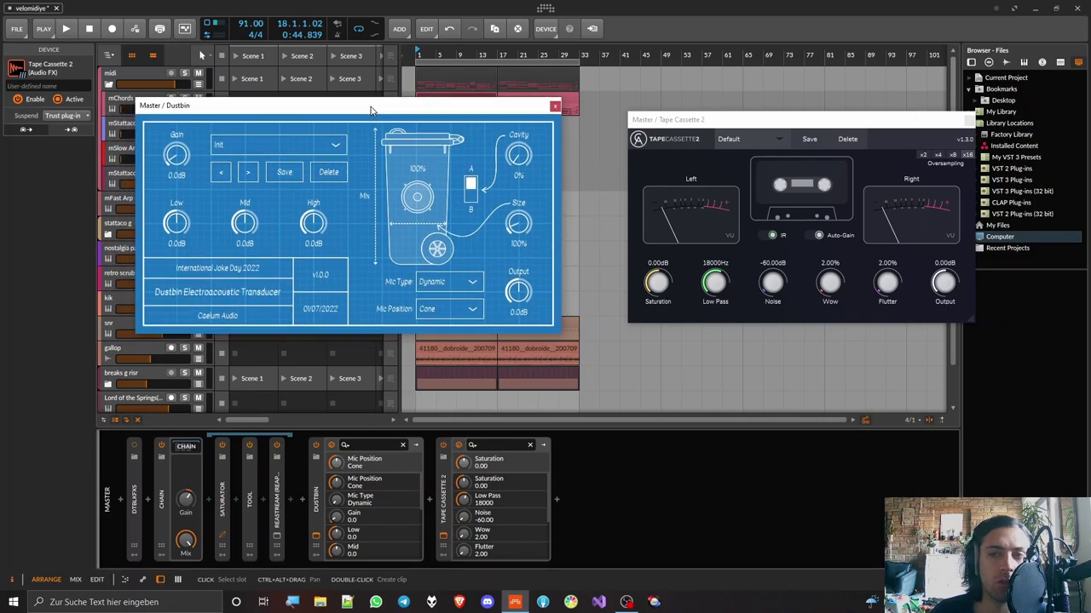
click(318, 479)
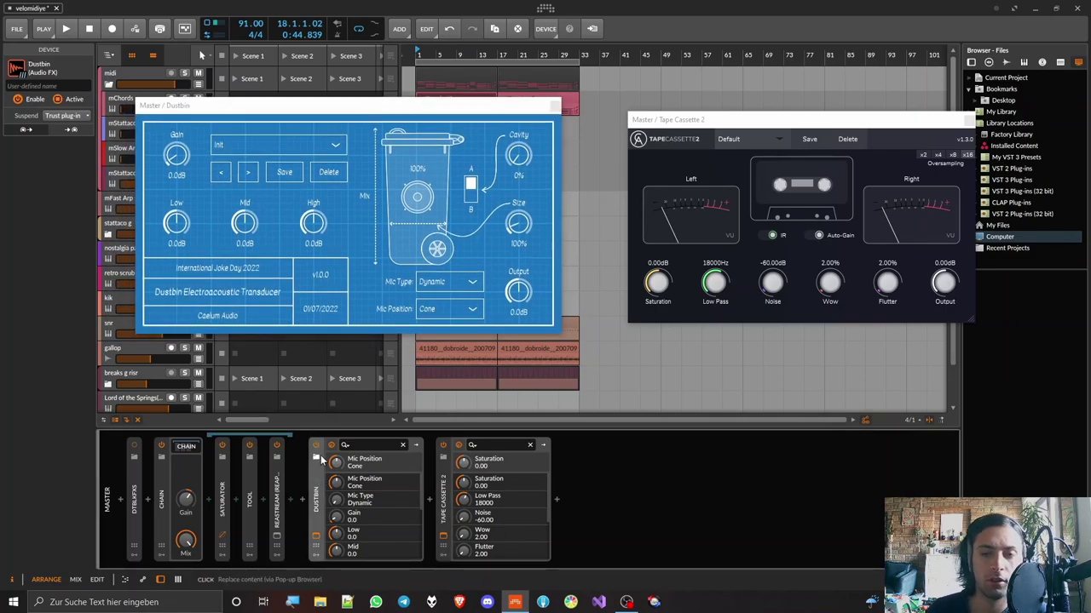
shift+click(446, 489)
key(Delete)
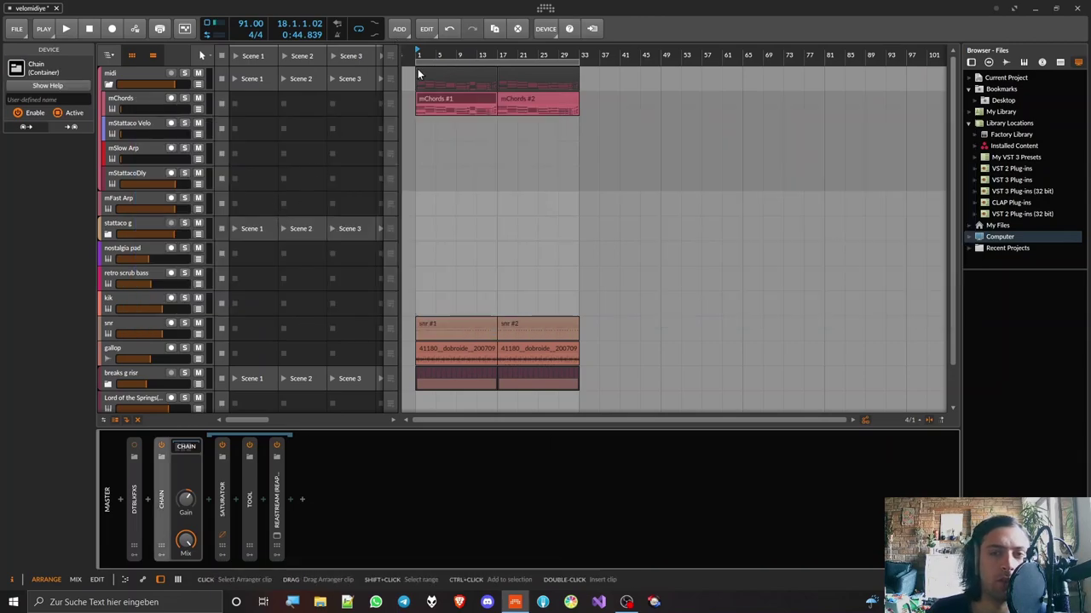
Listen briefly to the arrangement from bar 1 and move the playback start position to bar 9
key(space)
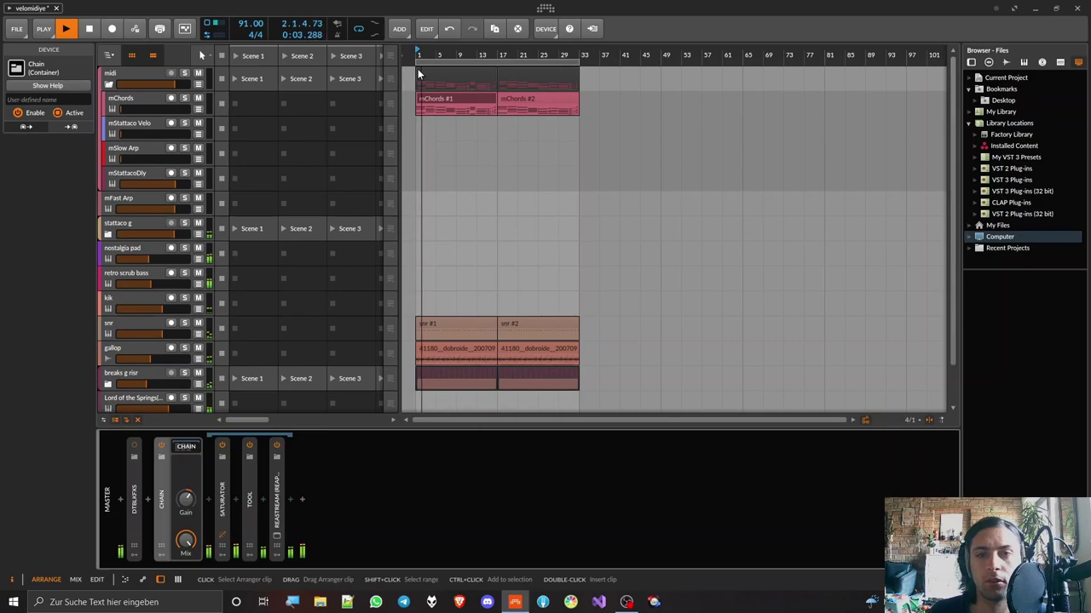
key(space)
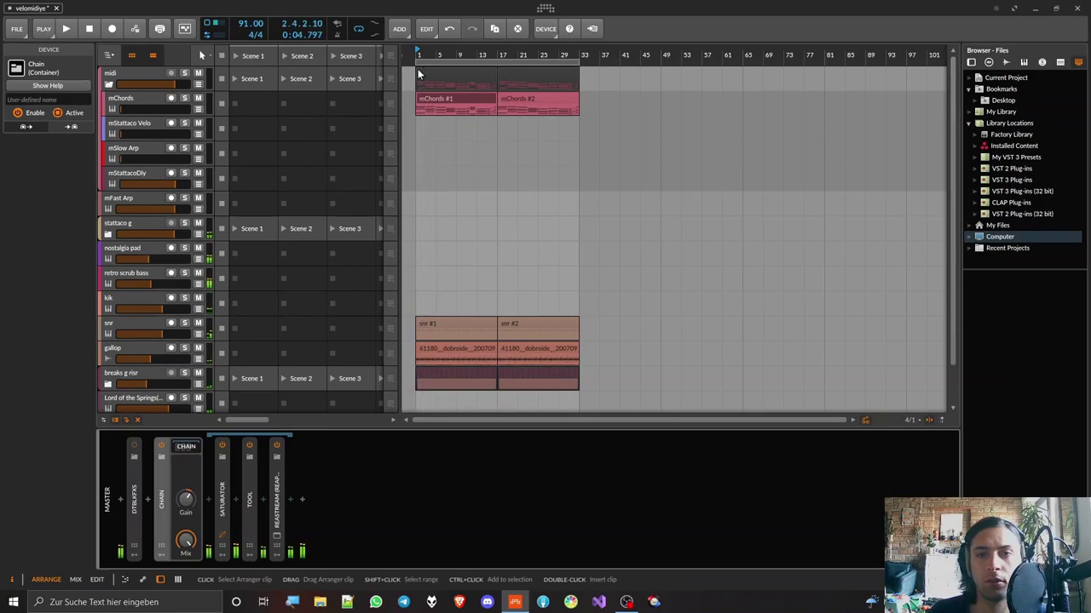
click(459, 53)
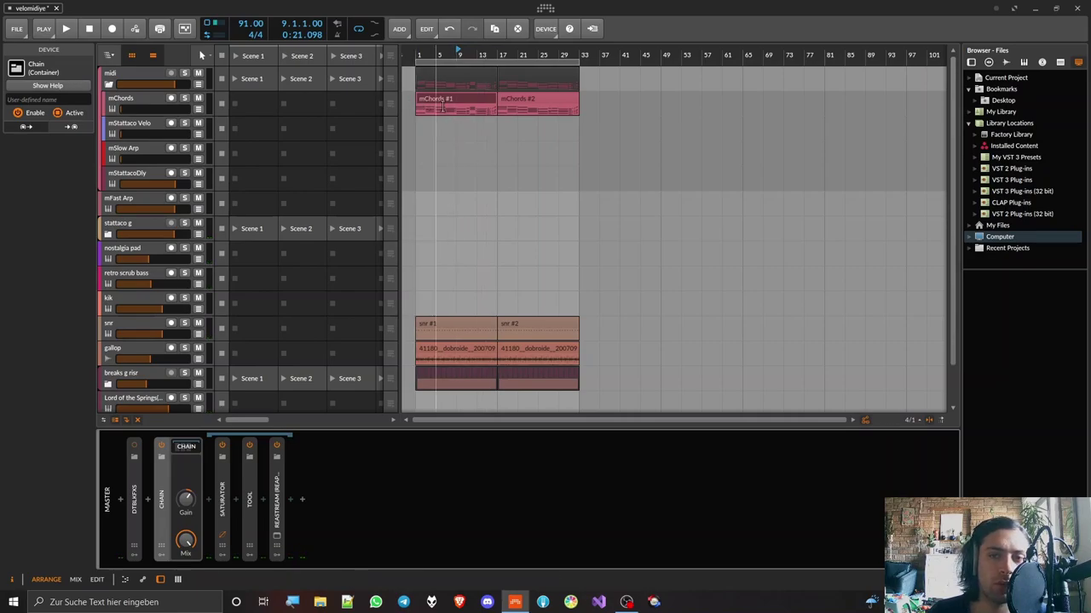
drag(453, 55, 494, 85)
Add the Dustbin plug-in after the Compressor on the stattaco g group track and solo the group
click(135, 224)
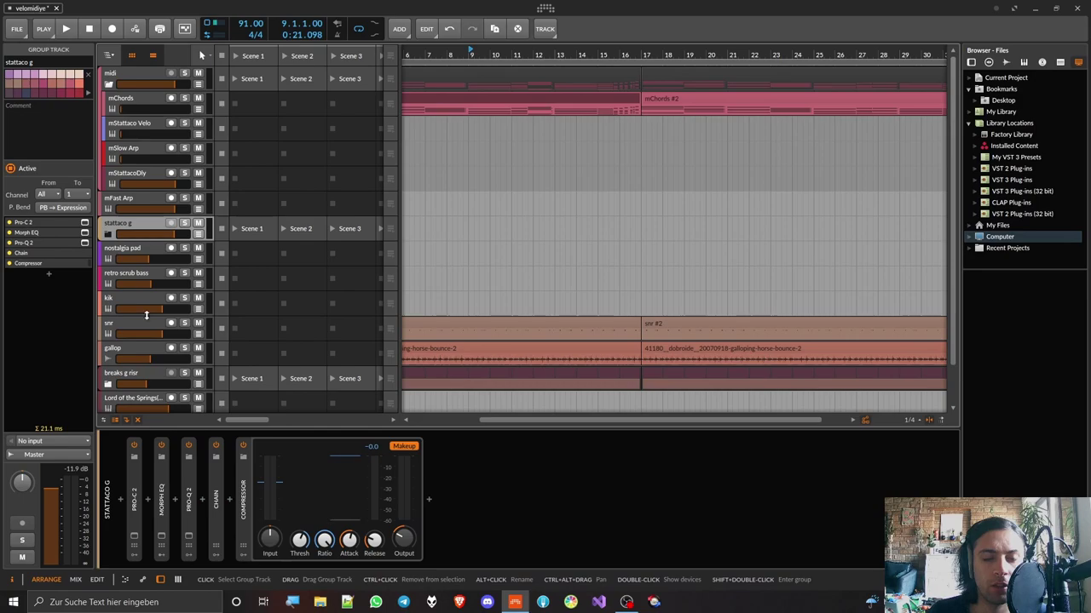
double_click(243, 509)
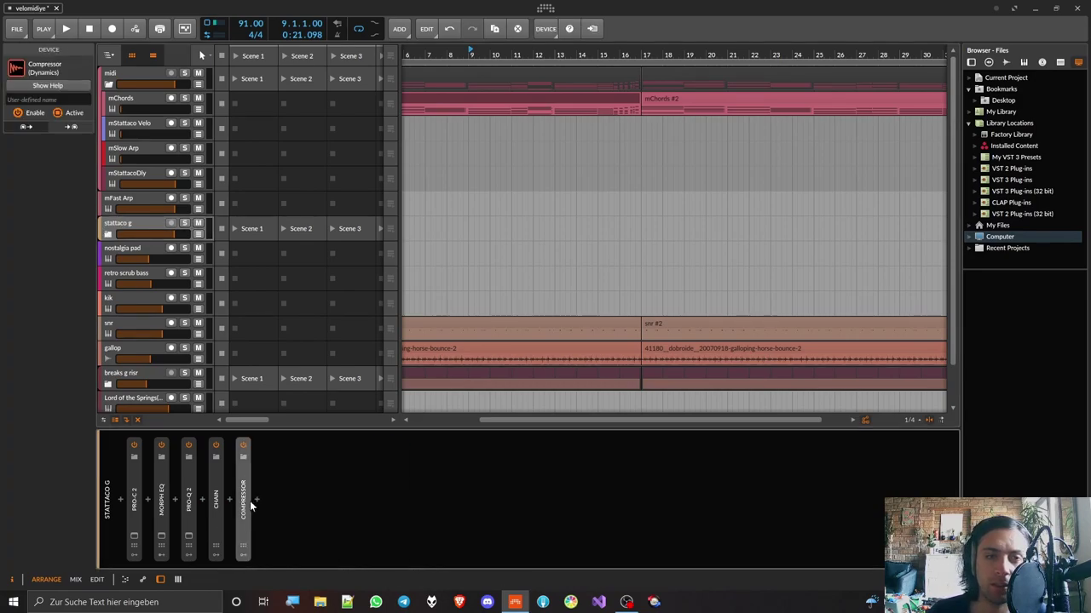
click(258, 502)
text(dust)
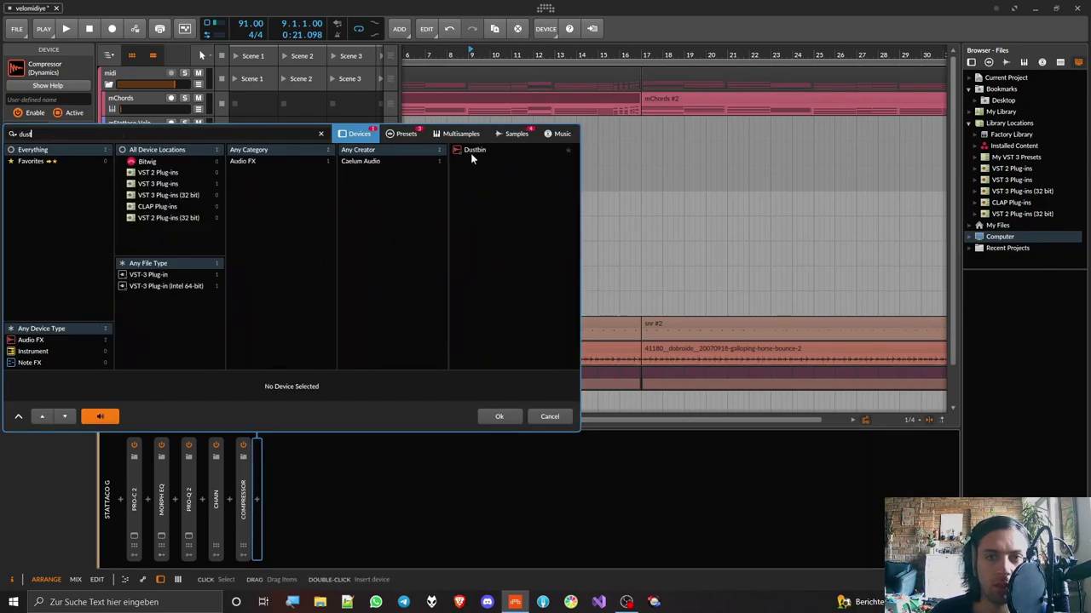
click(470, 150)
double_click(473, 150)
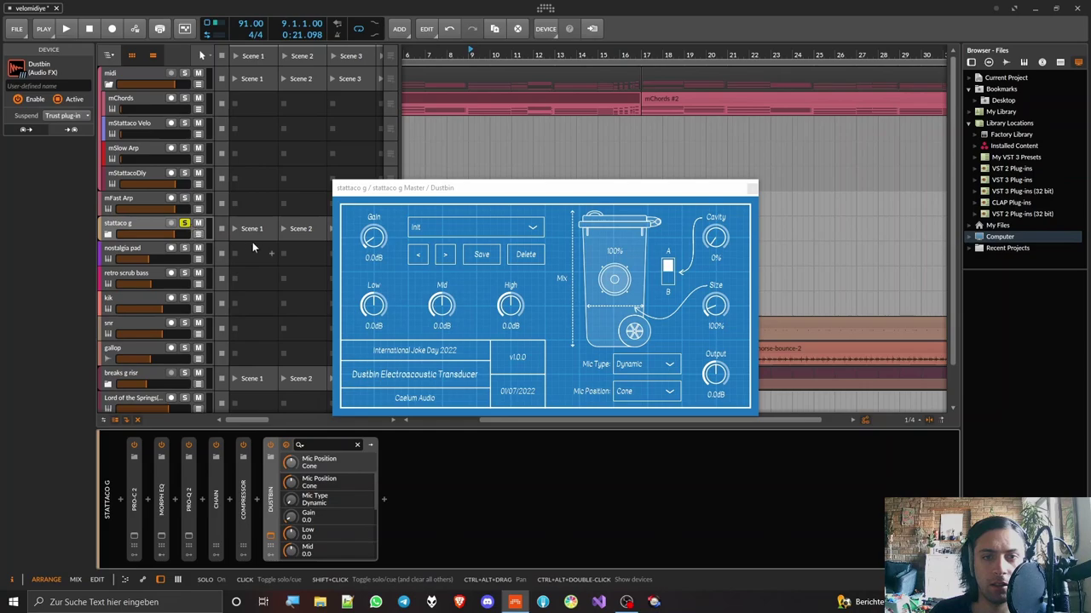
Compare the stattaco g group's playback from bar 9 with Dustbin disabled and enabled
click(272, 446)
key(space)
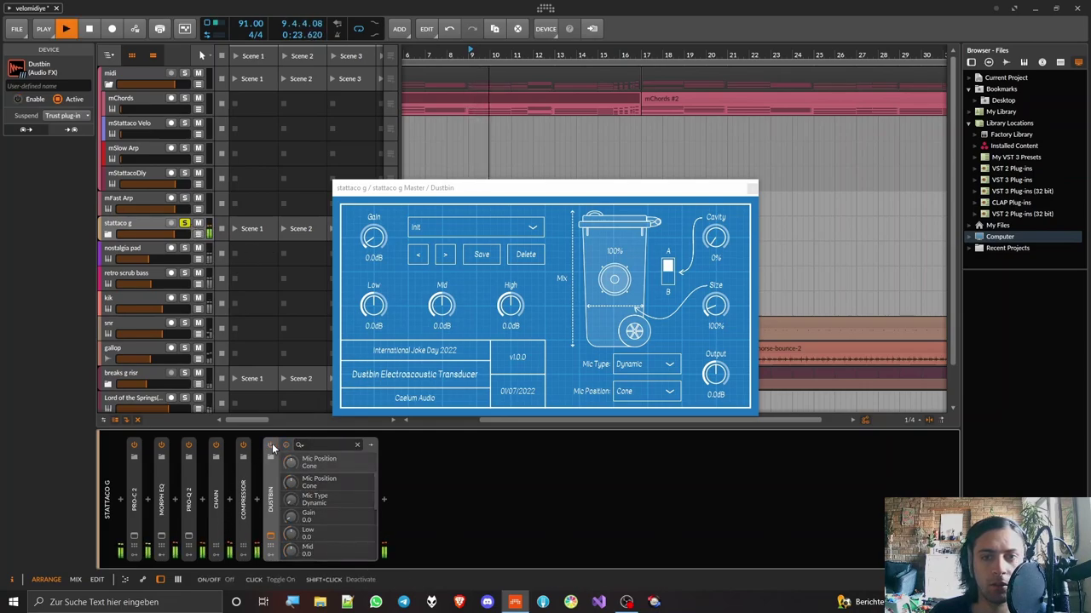
key(space)
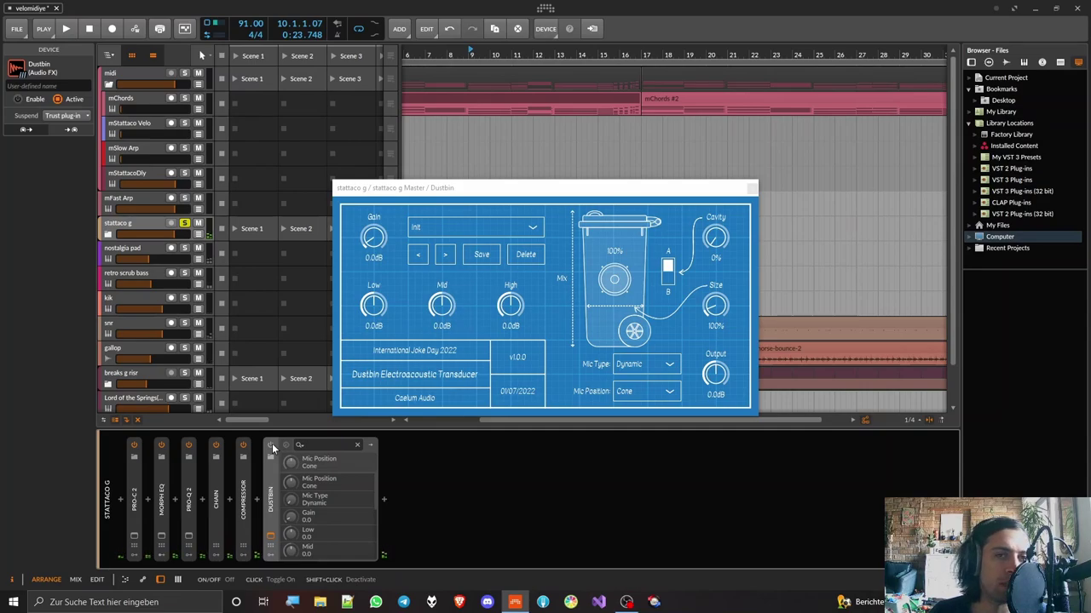
click(272, 445)
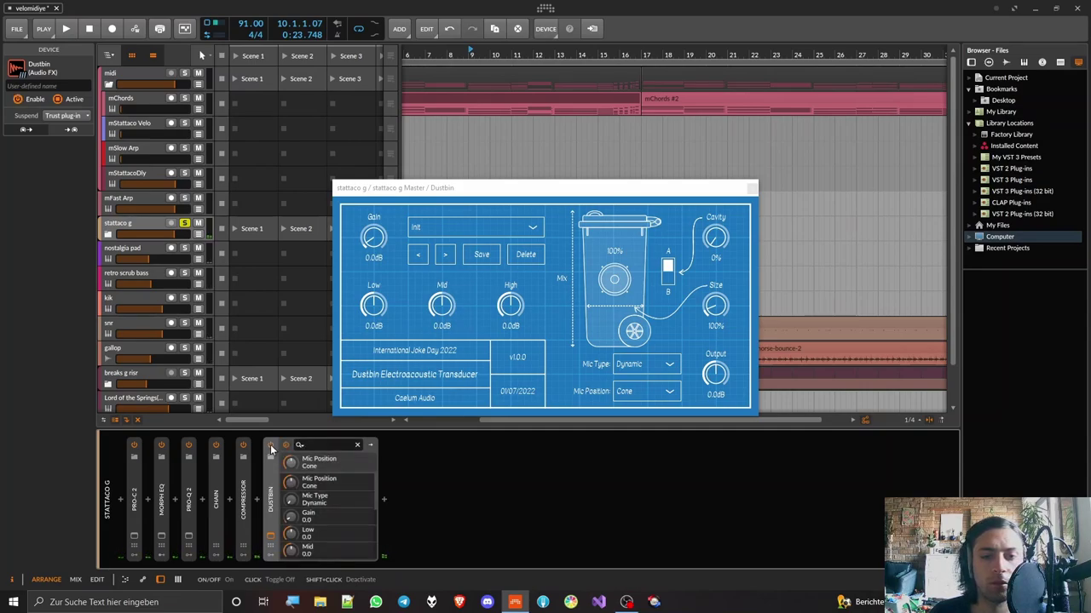
key(space)
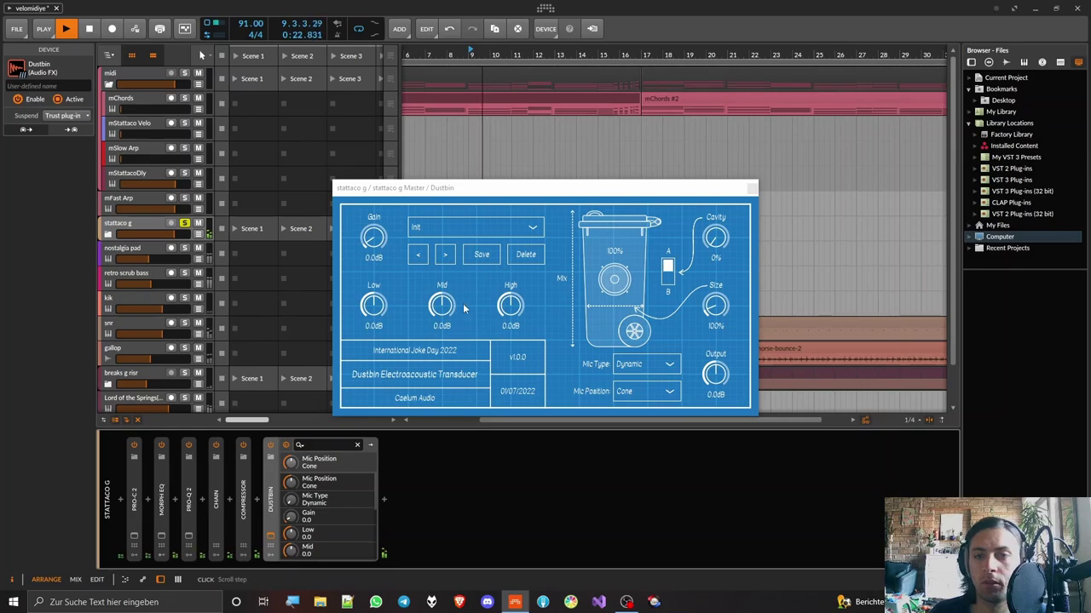
Try out Dustbin's Mid, High and Low EQ gains during playback and reset them to 0.0 dB
mouse_move(449, 302)
mouse_down()
mouse_move(447, 279)
mouse_move(452, 417)
mouse_move(447, 304)
mouse_up()
mouse_move(514, 308)
mouse_down()
mouse_move(518, 249)
mouse_move(517, 414)
mouse_move(517, 322)
mouse_up()
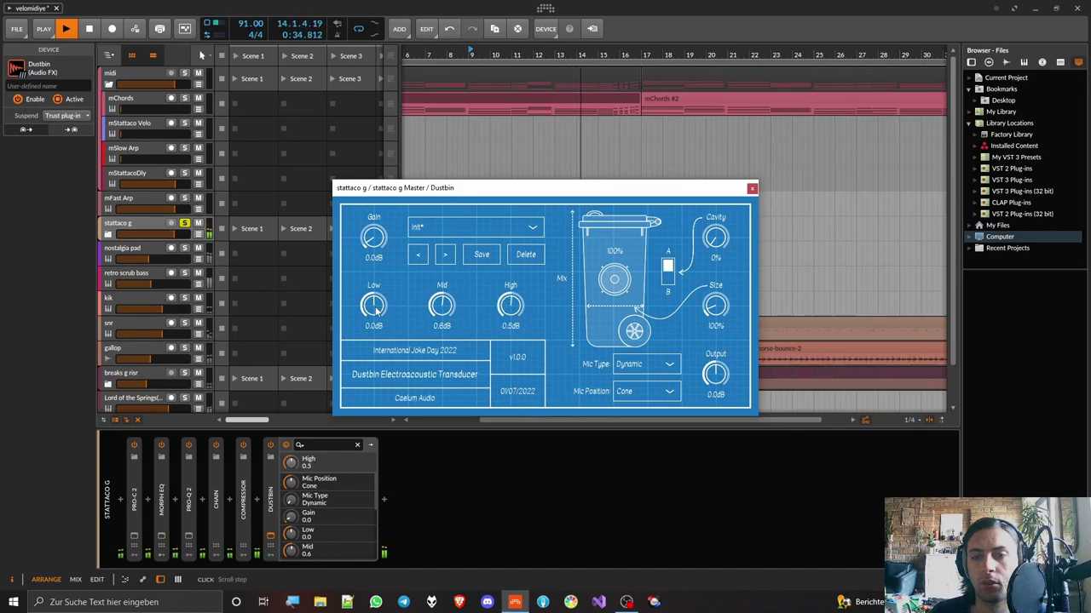
mouse_move(374, 308)
mouse_down()
mouse_move(382, 236)
mouse_move(400, 443)
mouse_move(384, 311)
mouse_up()
double_click(451, 313)
double_click(505, 313)
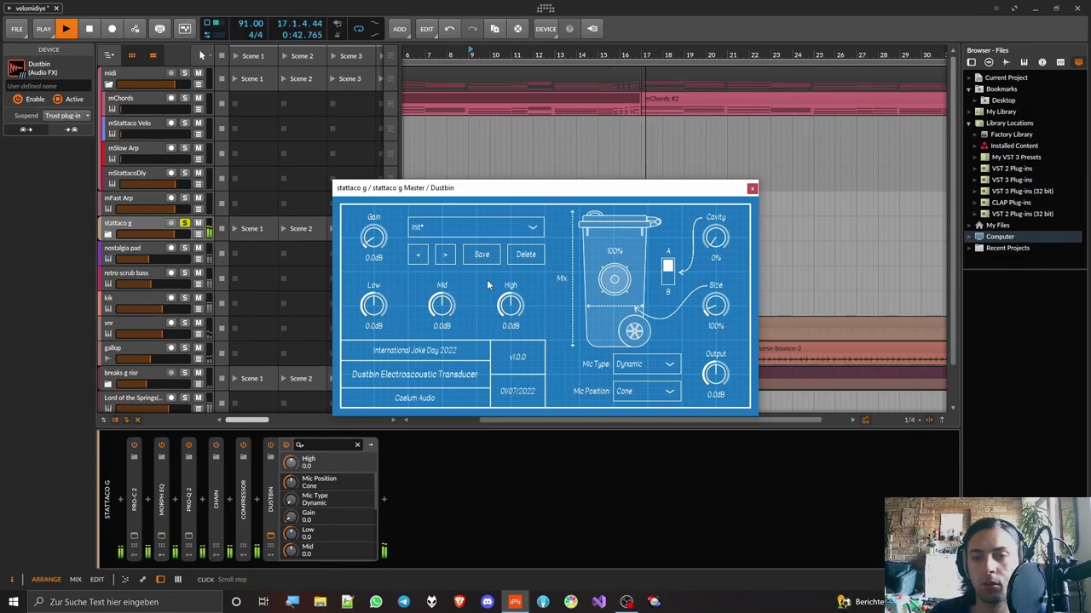
key(space)
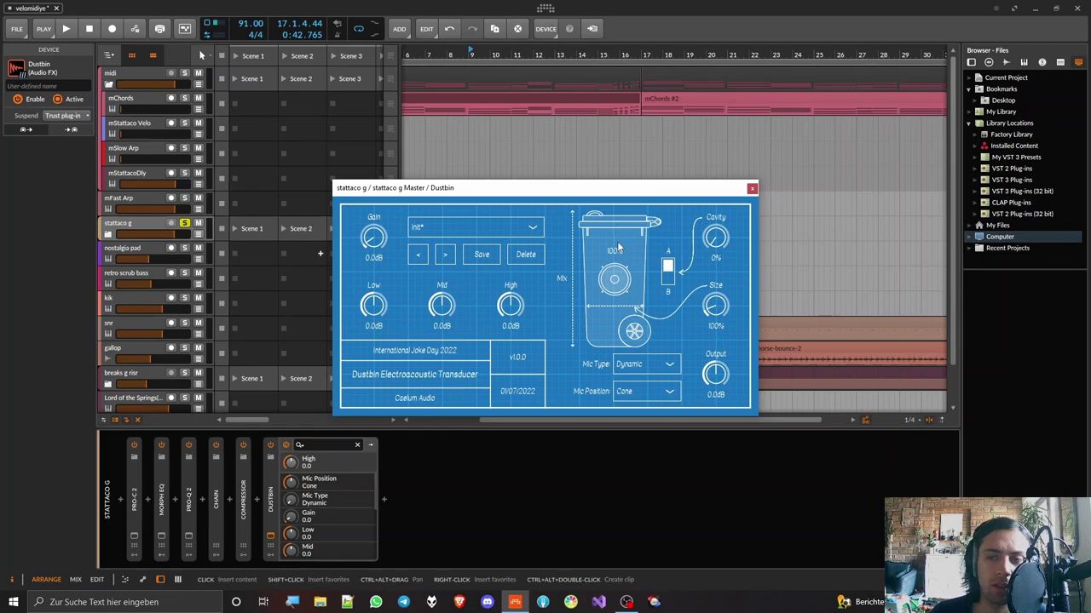
Audition Dustbin's Mix amount during playback and return it to 100%
key(space)
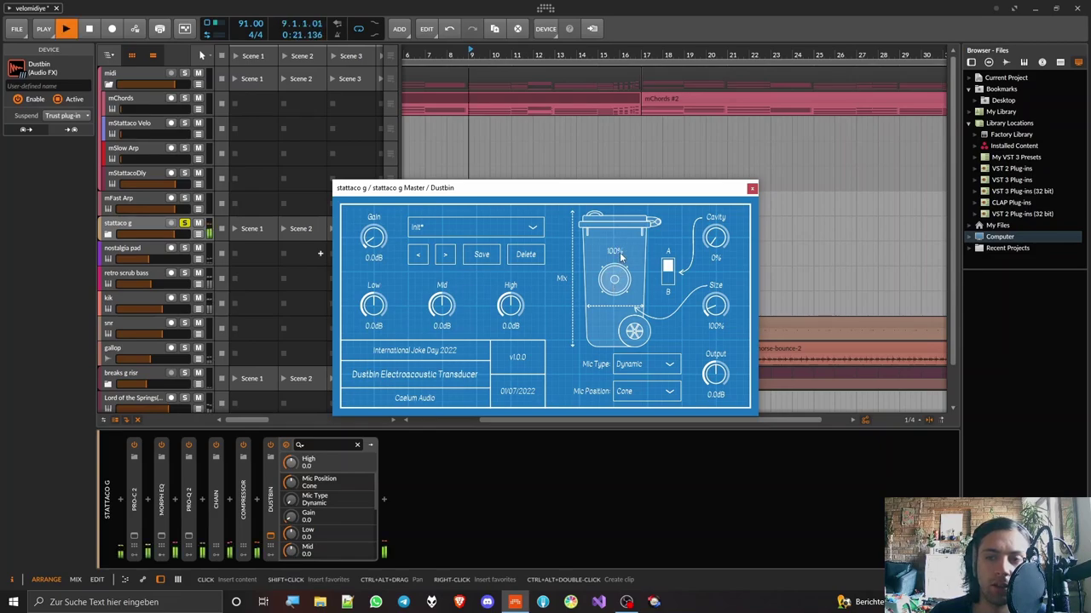
drag(611, 287, 626, 183)
key(space)
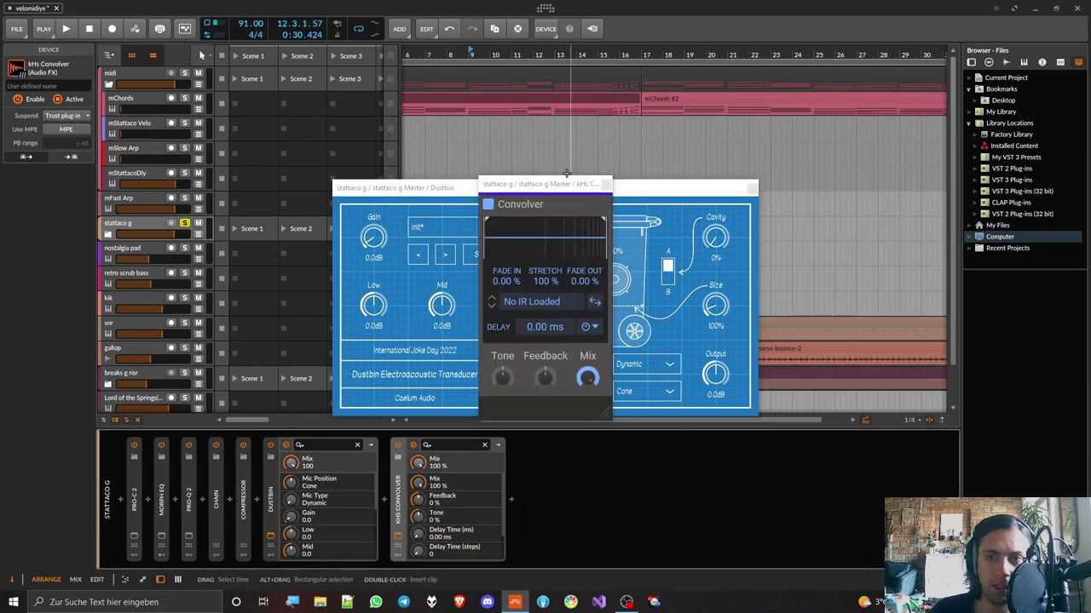
Try the kHs Convolver's Mix at 54 % and delete the Convolver from the chain after Dustbin
drag(563, 180, 638, 61)
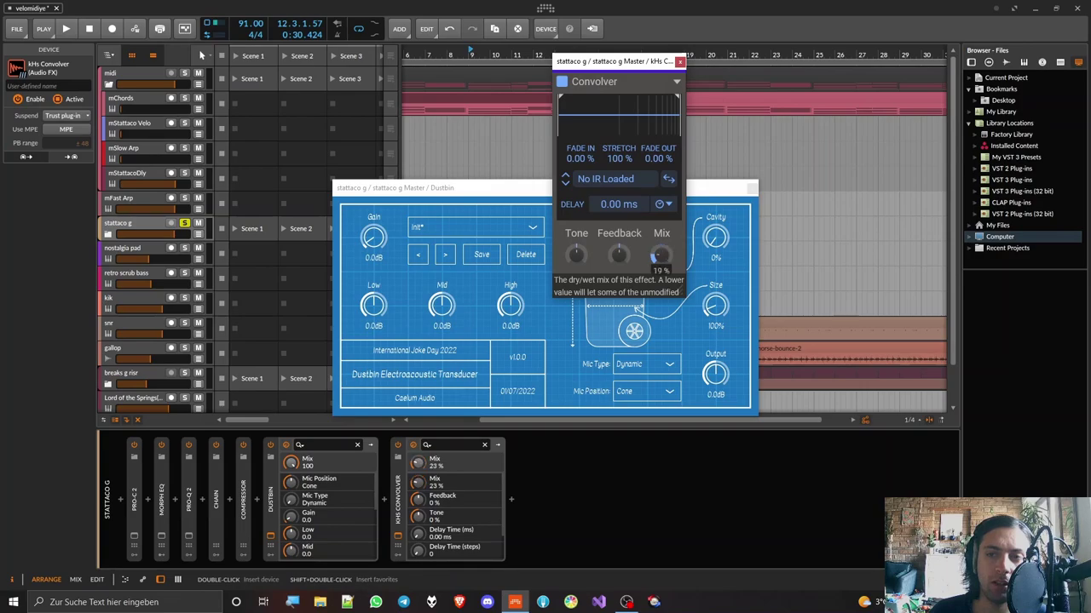
drag(418, 463, 426, 467)
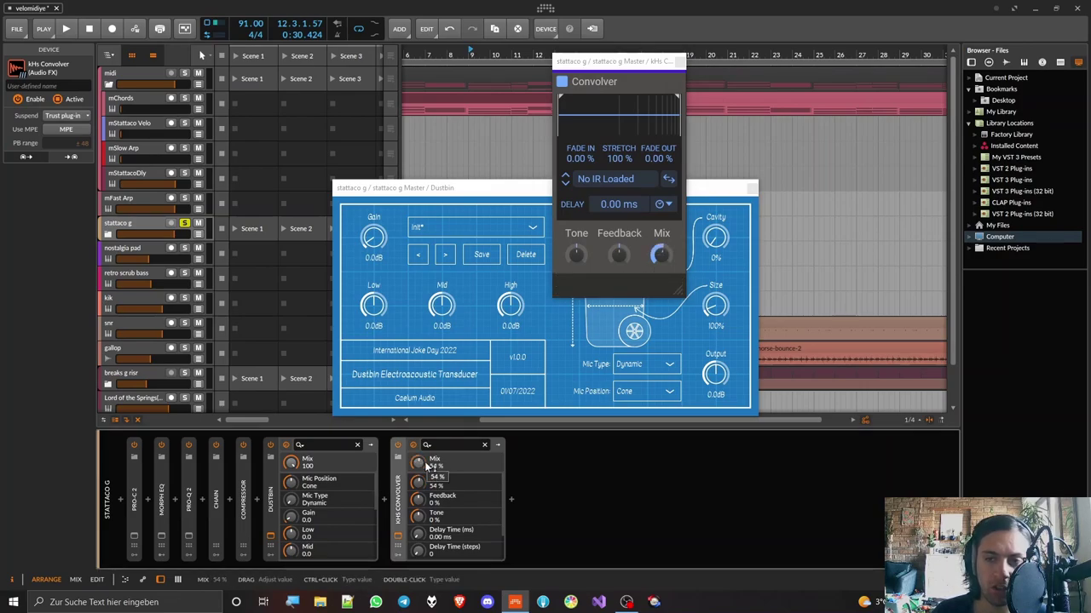
key(Delete)
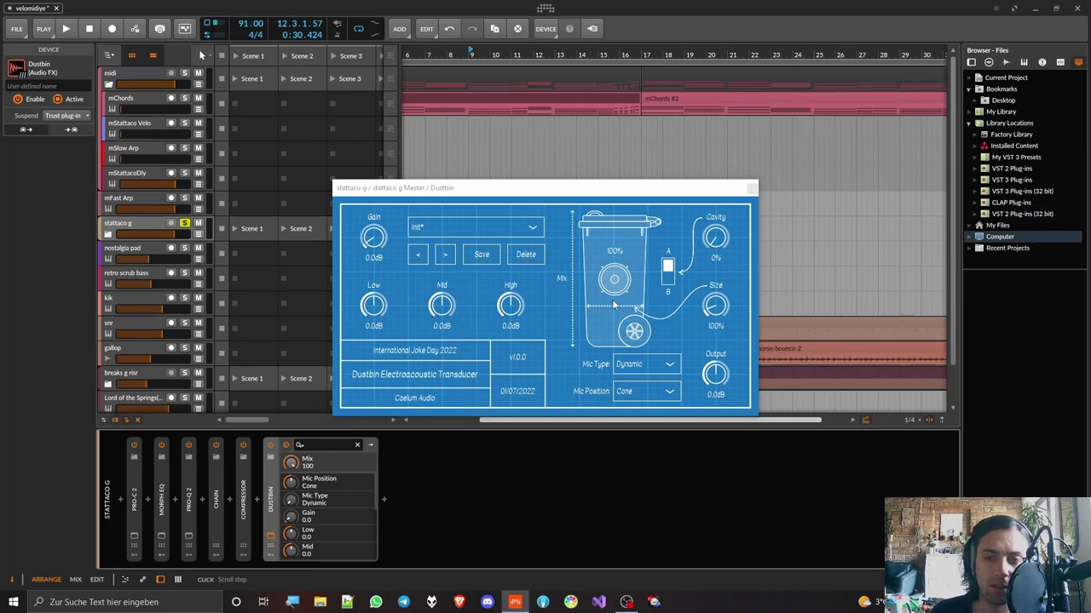
Compare Dustbin's cavity types A and B while varying the Mix during playback, returning to type A at 100% Mix
key(space)
drag(621, 258, 631, 191)
key(space)
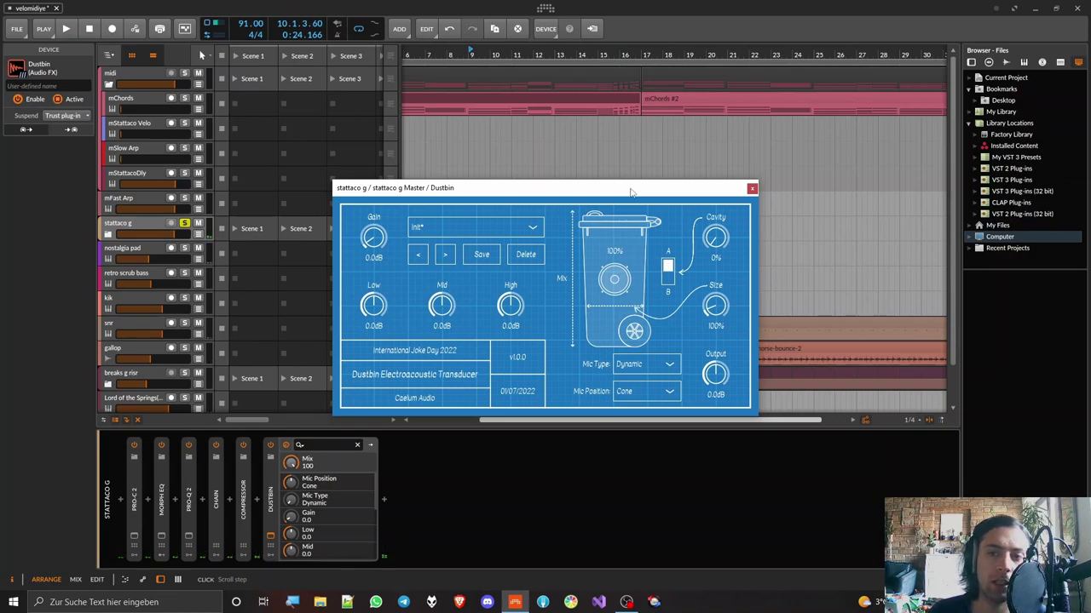
click(668, 281)
key(space)
drag(627, 239, 630, 89)
click(669, 266)
key(space)
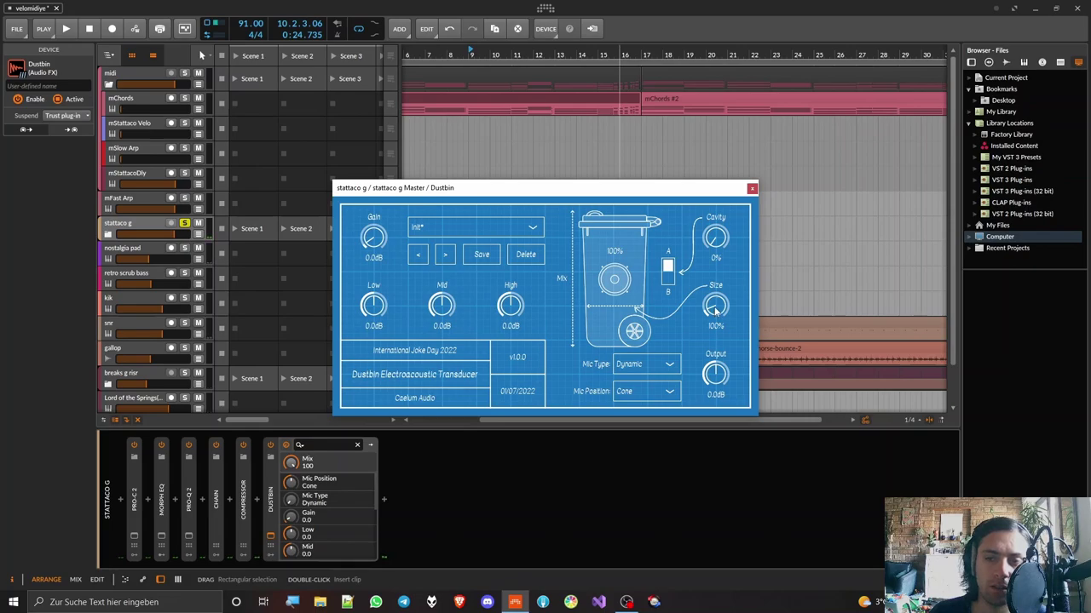
Sweep Dustbin's Size between 50% and 500% during playback and leave it at 500%
key(space)
scroll(715, 306, up, 10)
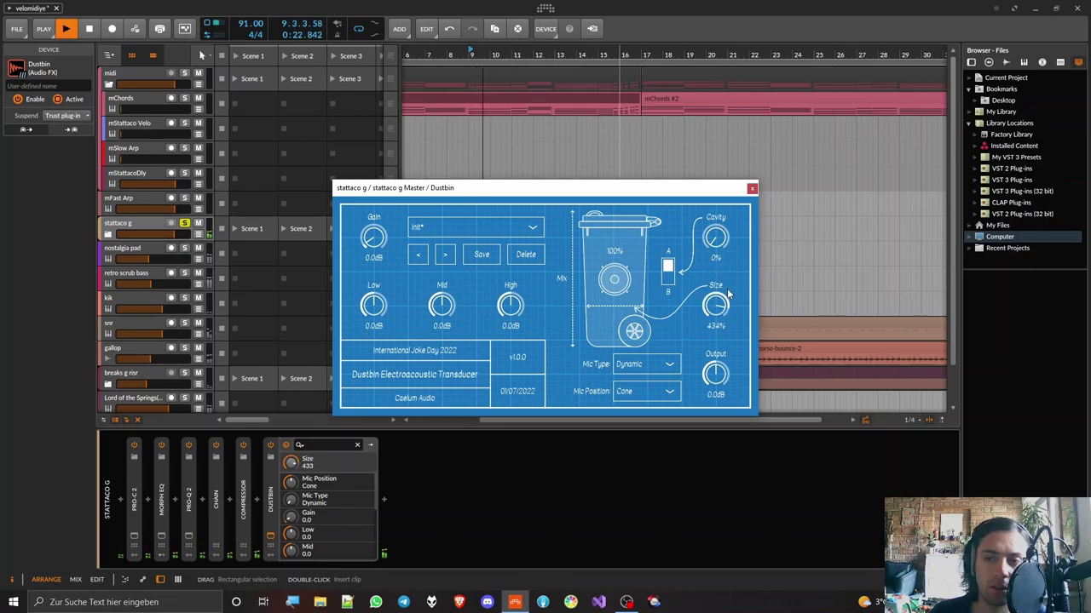
scroll(724, 298, up, 2)
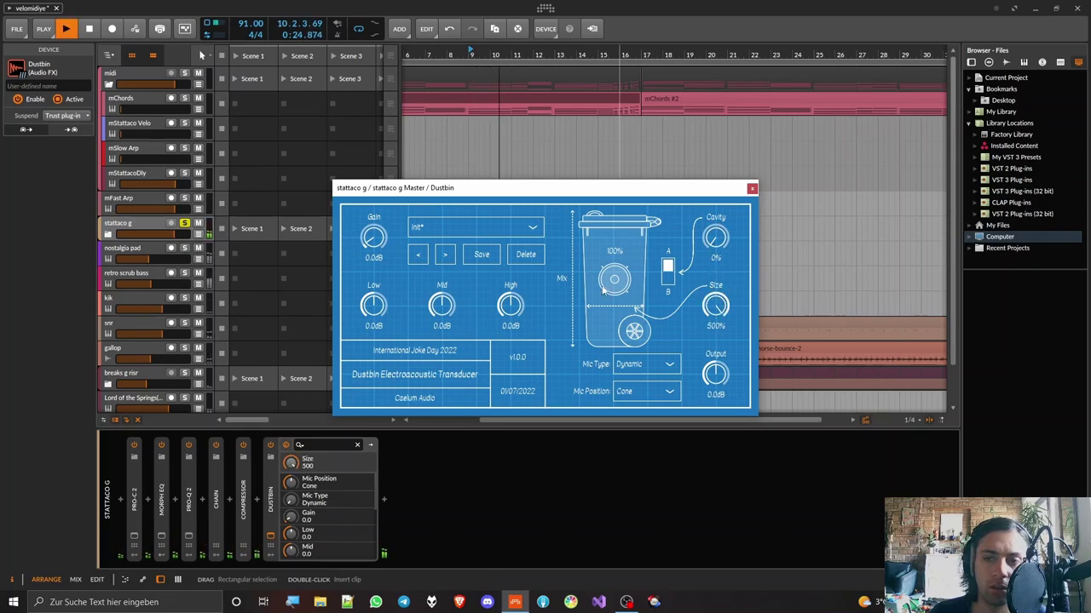
drag(721, 309, 724, 398)
scroll(715, 306, down, 8)
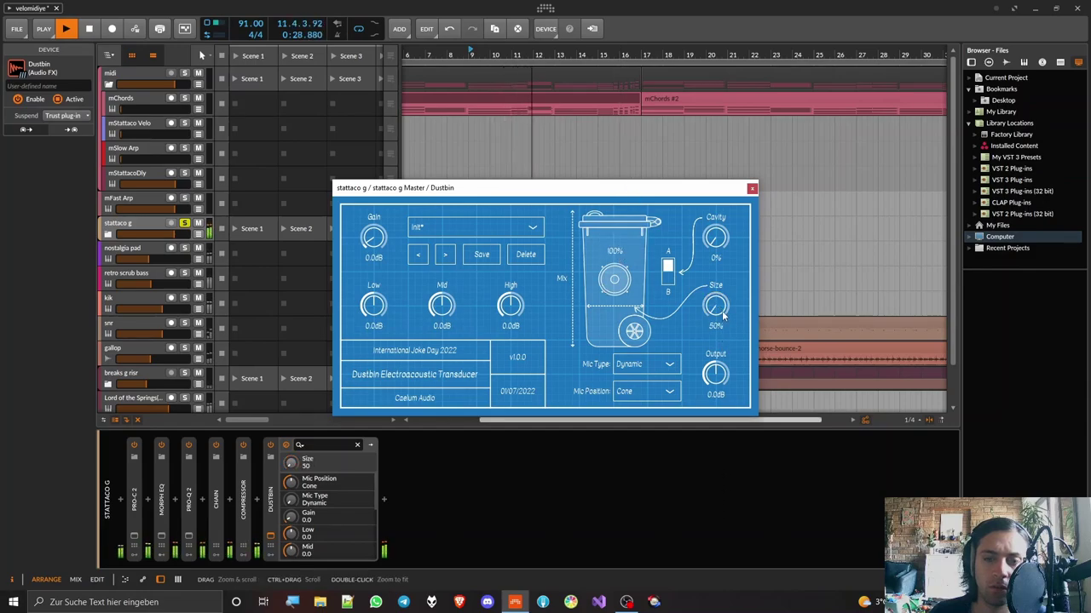
scroll(716, 306, up, 10)
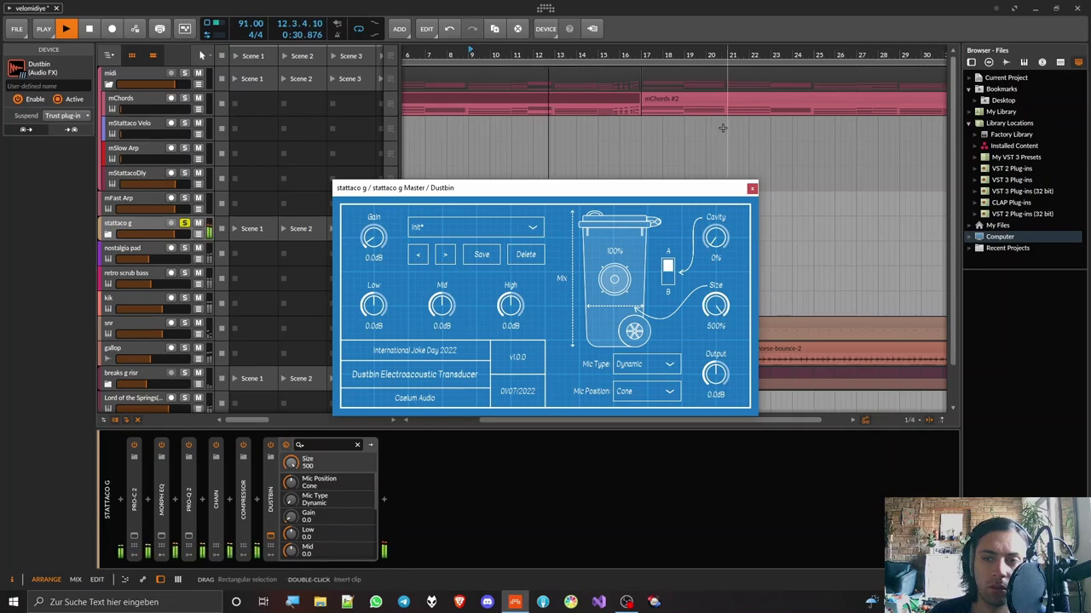
key(space)
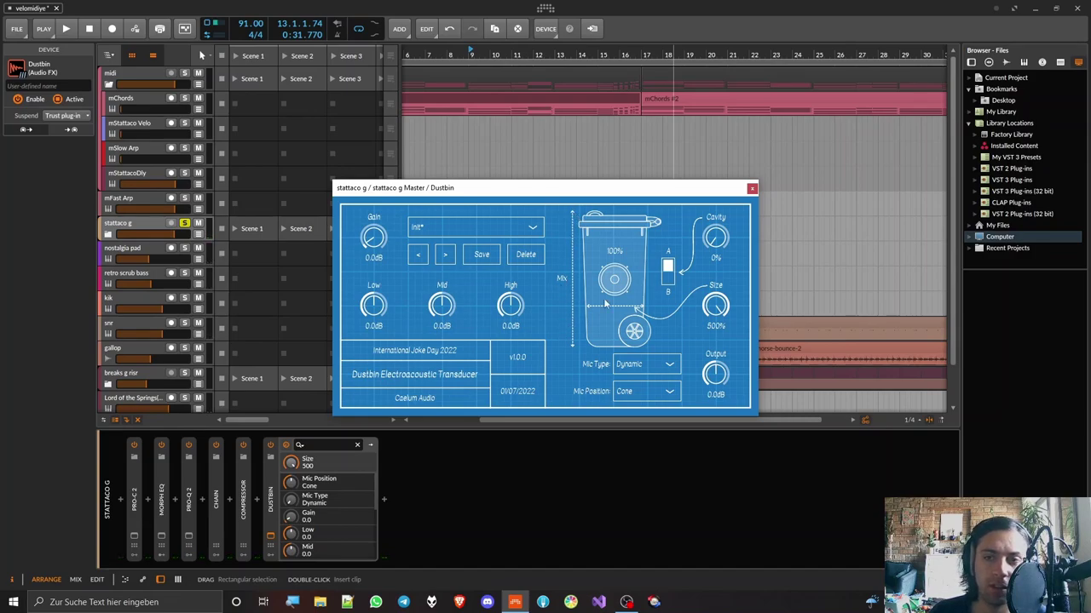
click(385, 498)
text(oz)
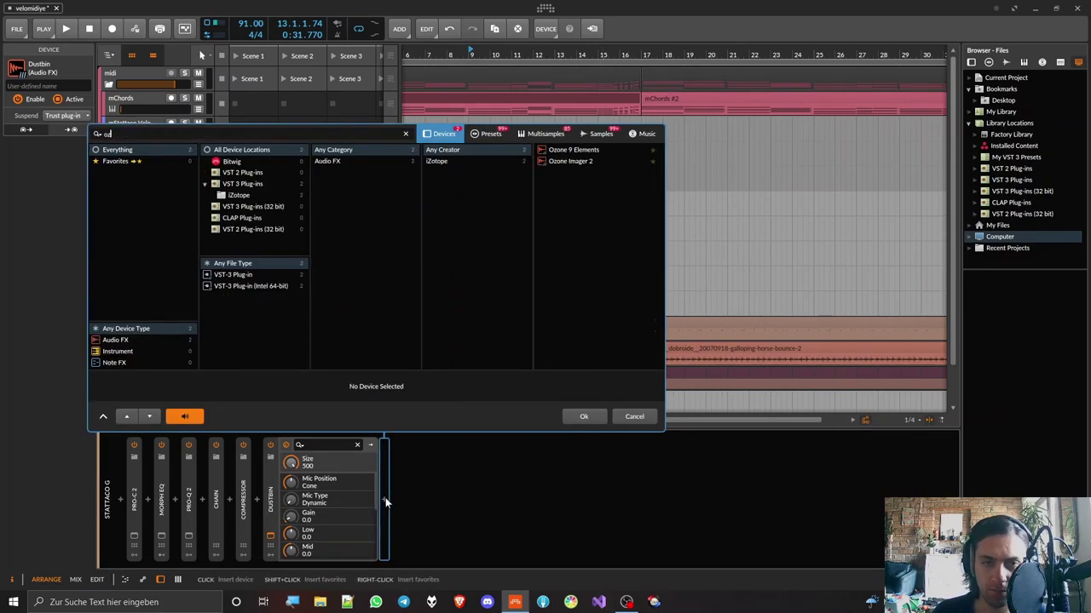
key(BackSpace)
key(BackSpace)
Insert an EQ Curve Analyzer between the Compressor and Dustbin on the stattaco g group
click(256, 497)
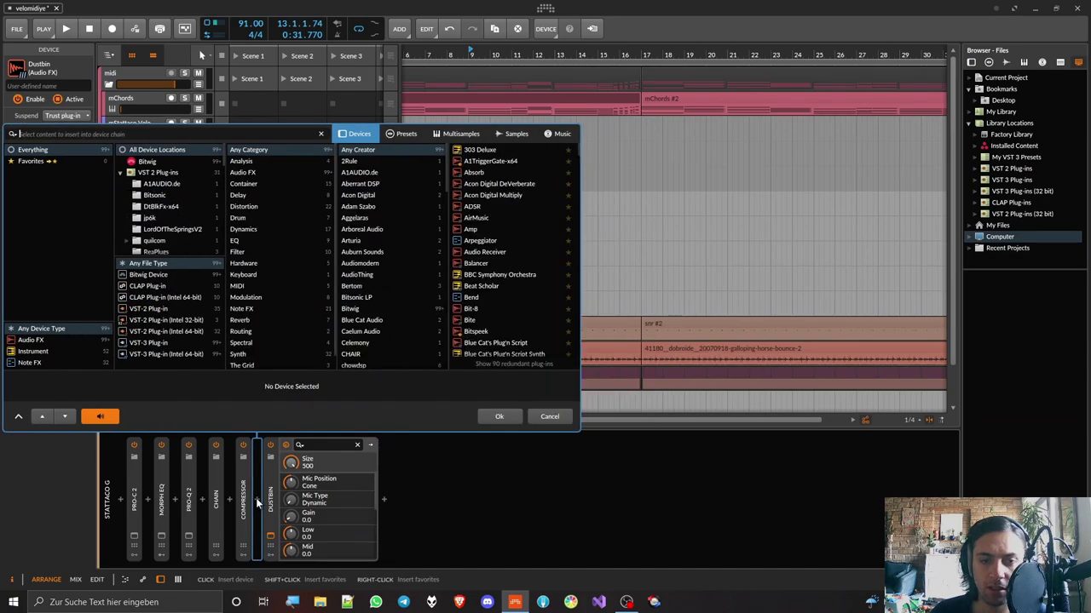
text(eqc)
double_click(499, 150)
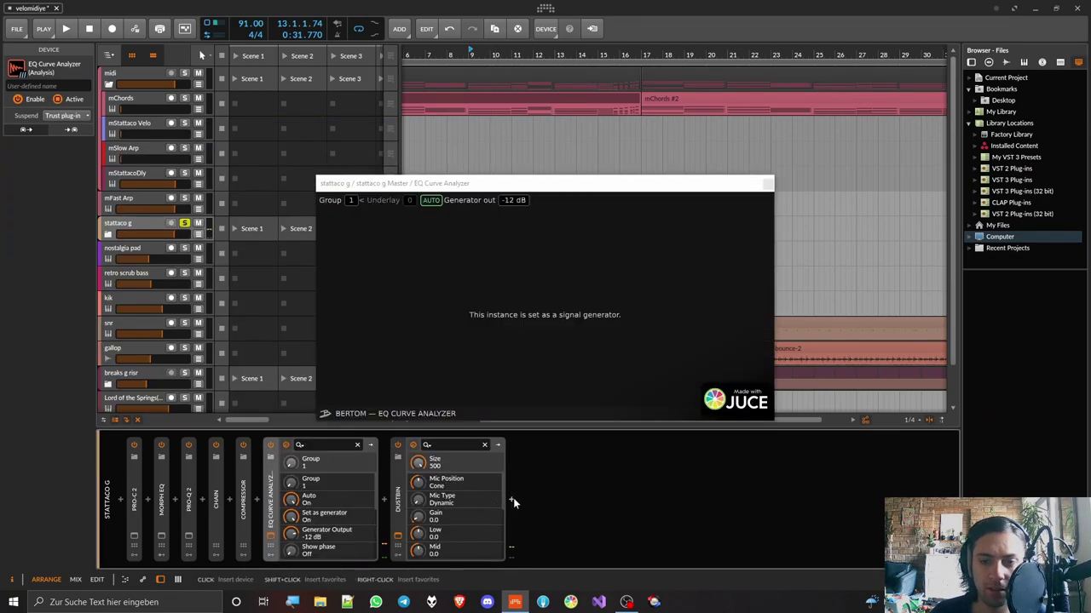
Insert a second EQ Curve Analyzer after Dustbin and arrange the plug-in windows so Dustbin's controls and the measured curve are both visible
click(513, 498)
text(eq c)
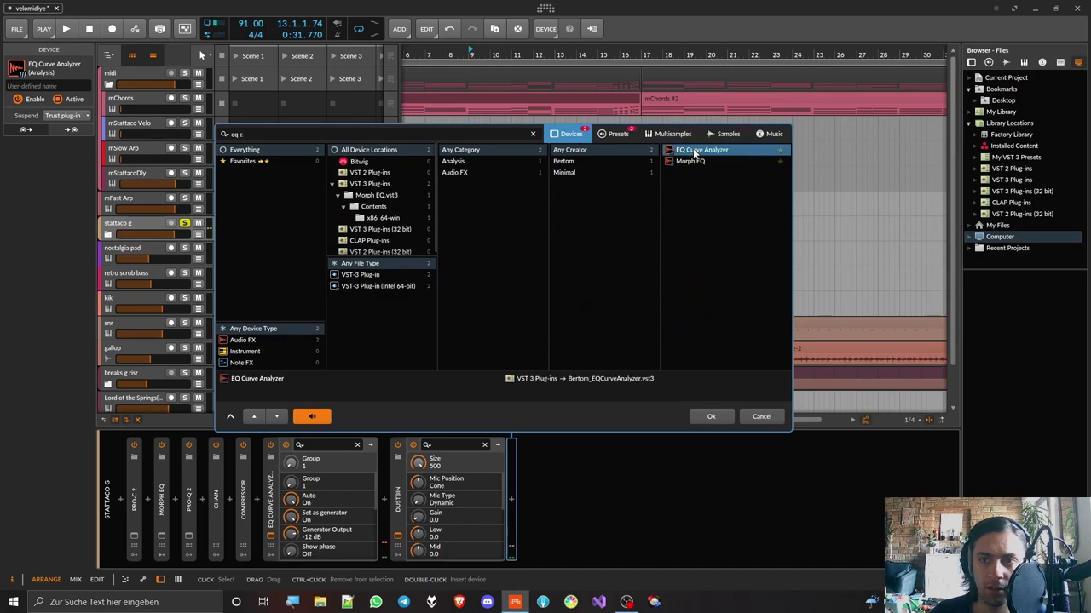
double_click(694, 152)
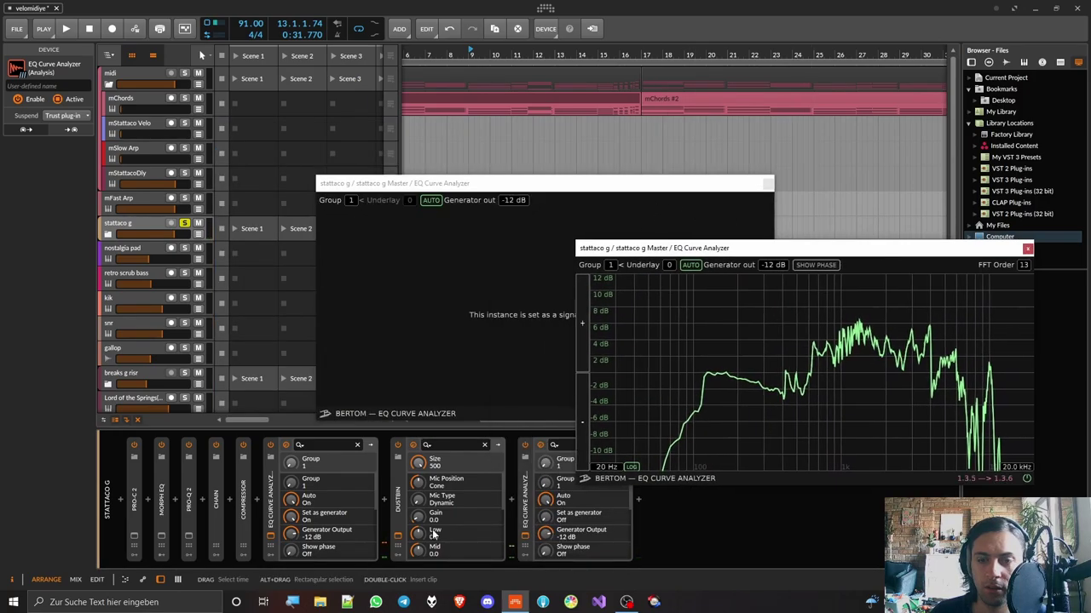
drag(510, 187, 320, 155)
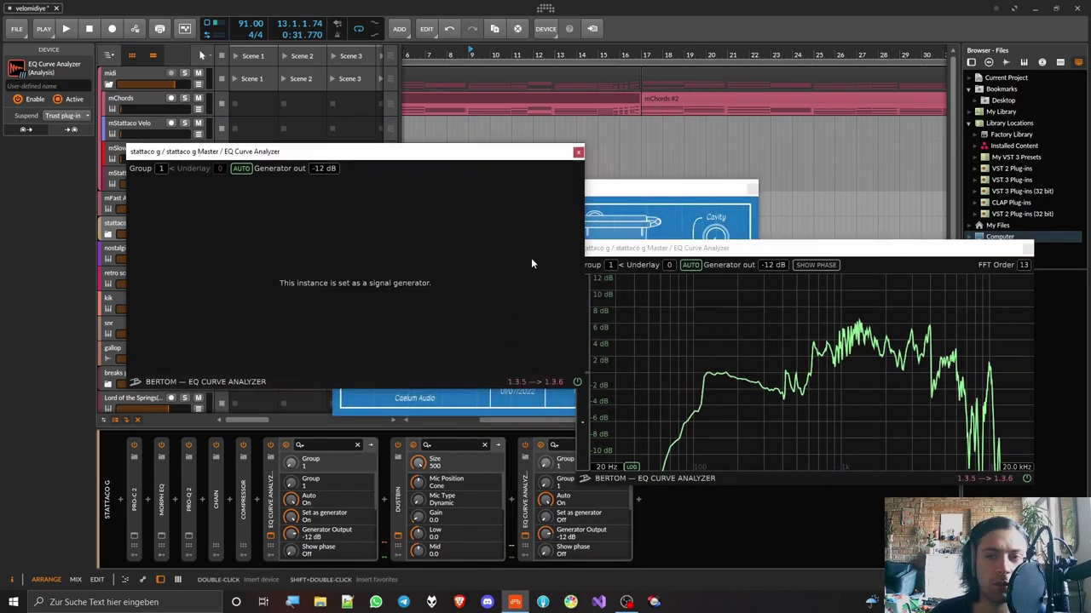
drag(632, 187, 553, 101)
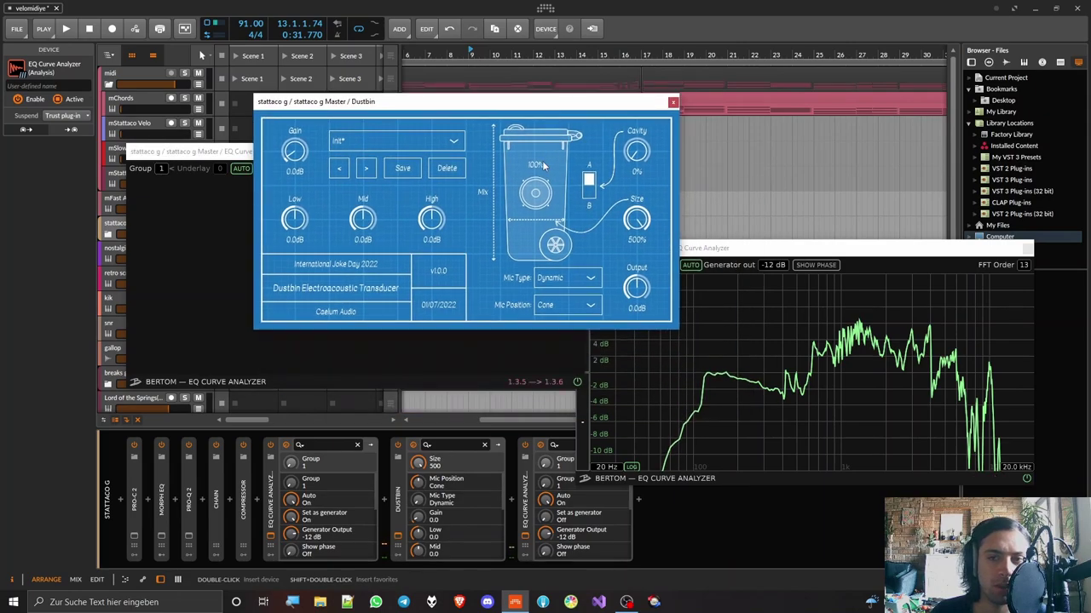
Lower Dustbin's Size to 50%, set the measuring analyzer's FFT Order to 15, and raise Size to about 336%
drag(636, 219, 639, 378)
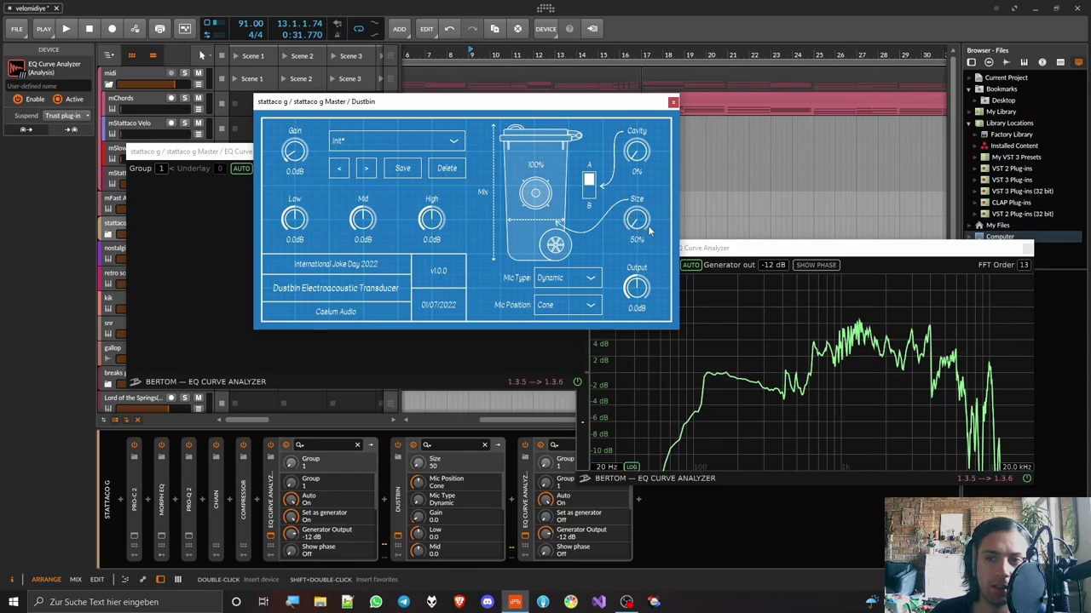
click(1023, 265)
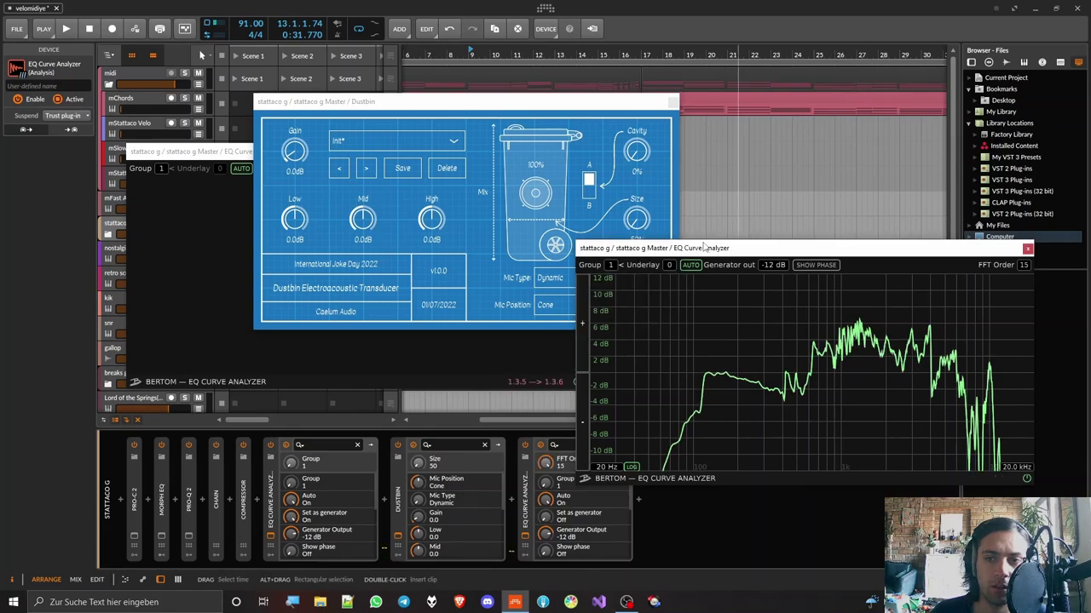
drag(636, 220, 640, 271)
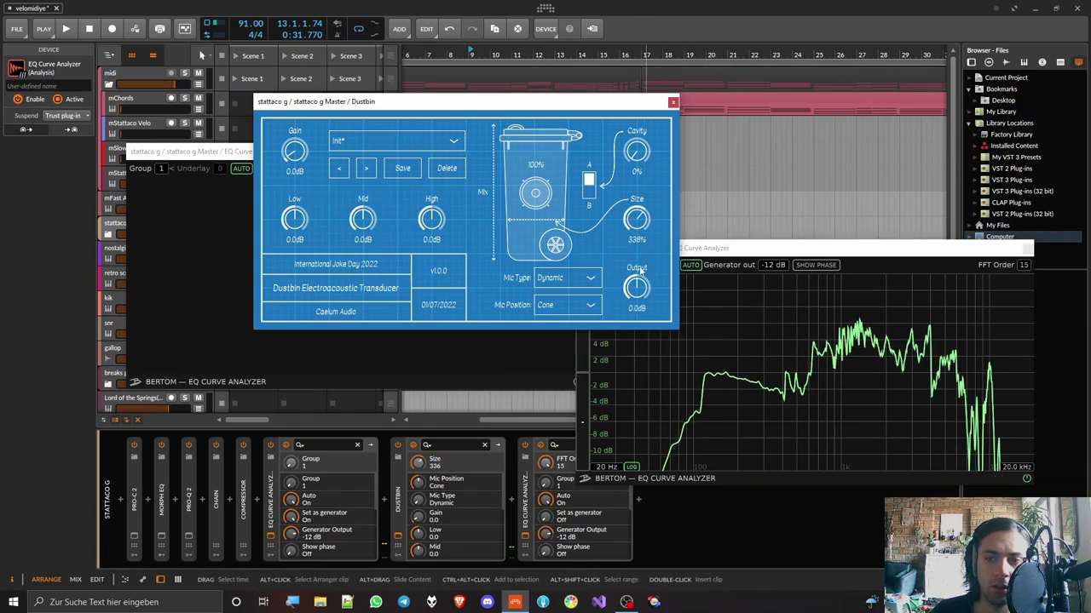
Switch Dustbin to cavity type B with Cavity at 40% and sweep Size against the frequency curve, leaving it at 385%
click(589, 191)
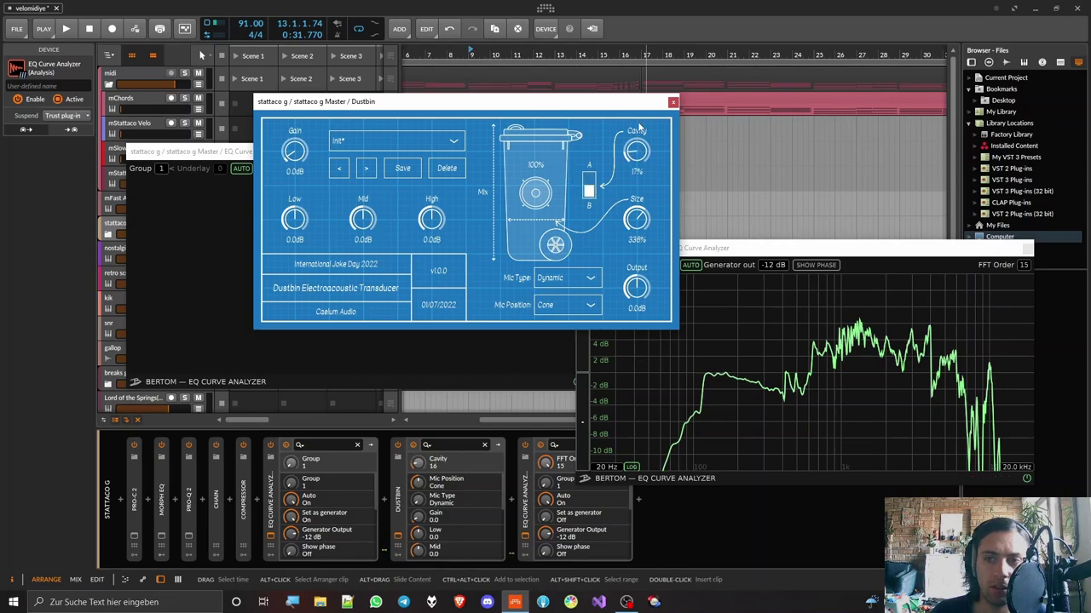
drag(638, 116, 641, 93)
drag(636, 212, 643, 267)
drag(640, 226, 638, 231)
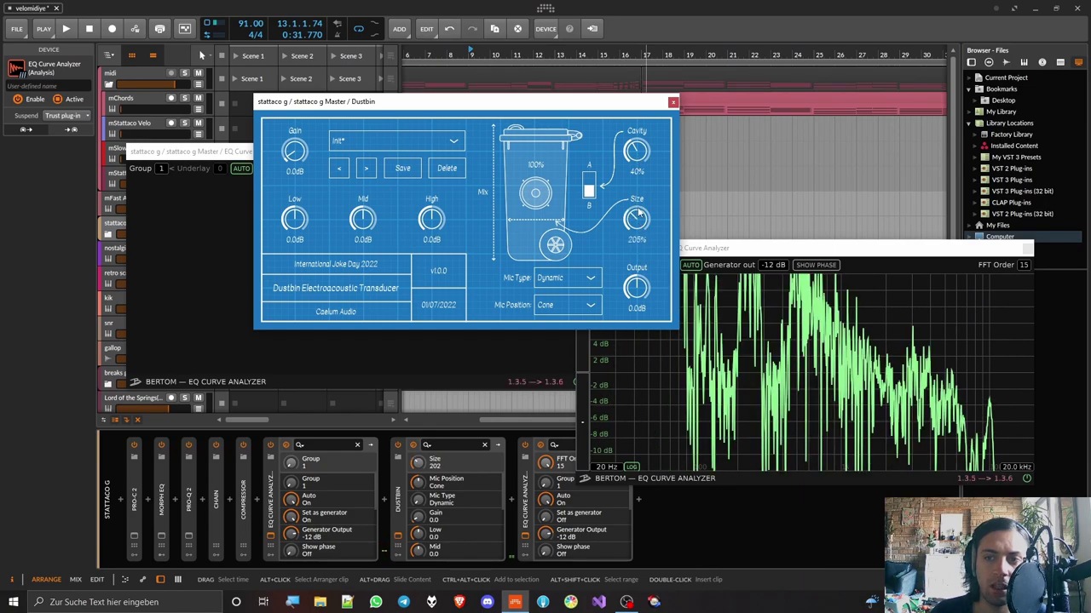
scroll(639, 217, up, 5)
scroll(645, 204, up, 3)
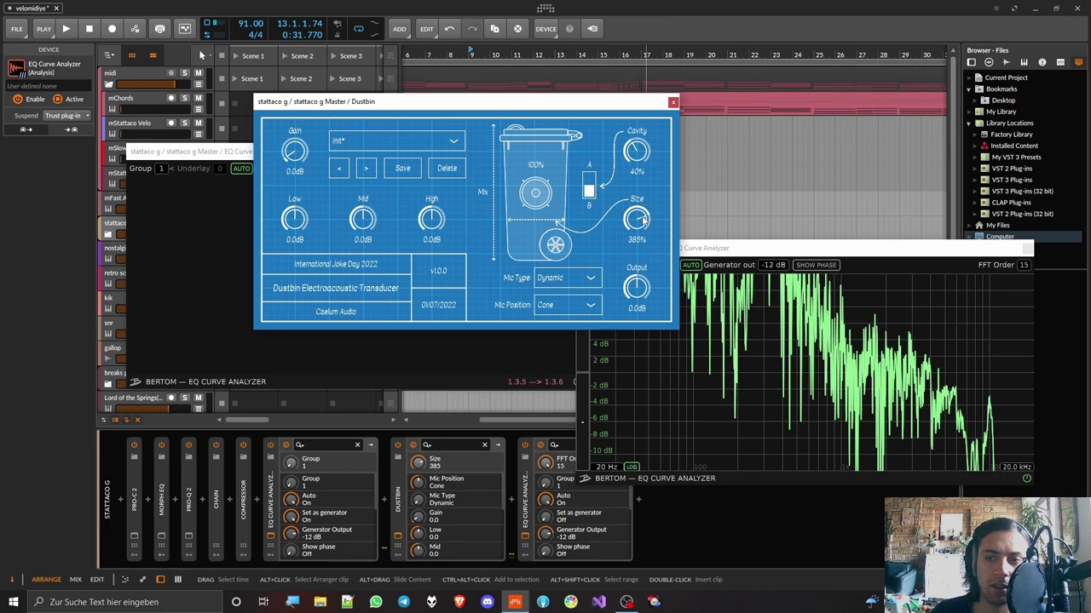
scroll(652, 202, up, 2)
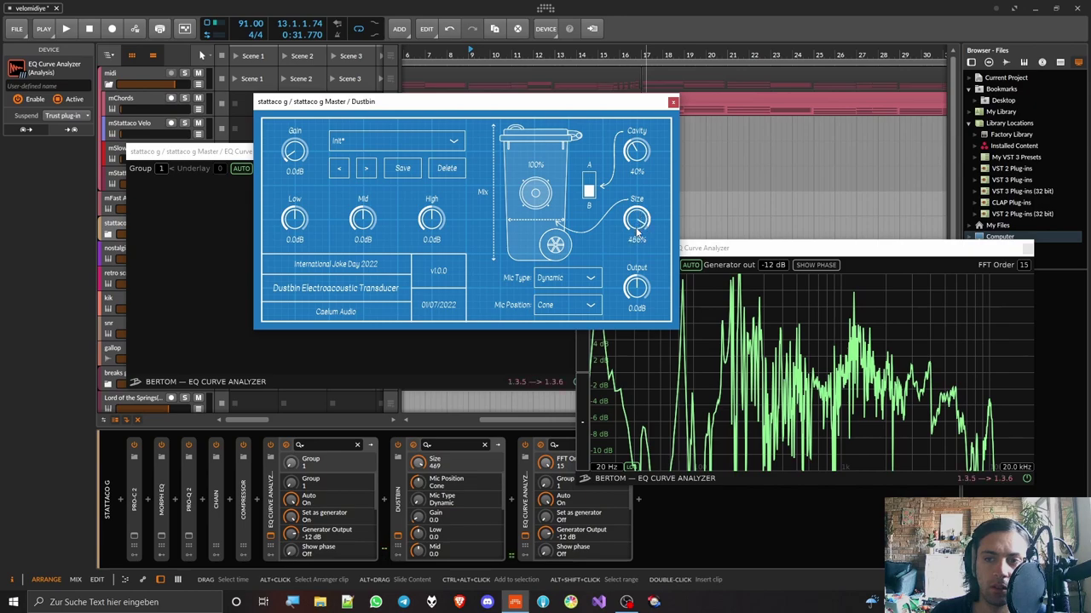
drag(637, 236, 635, 251)
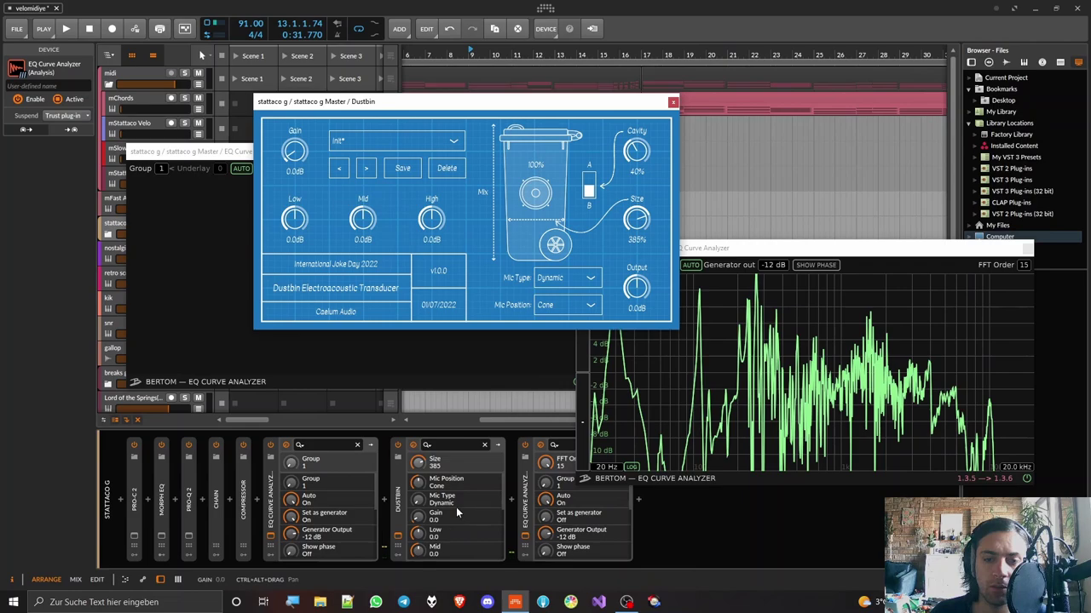
Delete both EQ Curve Analyzers from the stattaco g chain, leaving Dustbin after the Compressor
click(271, 490)
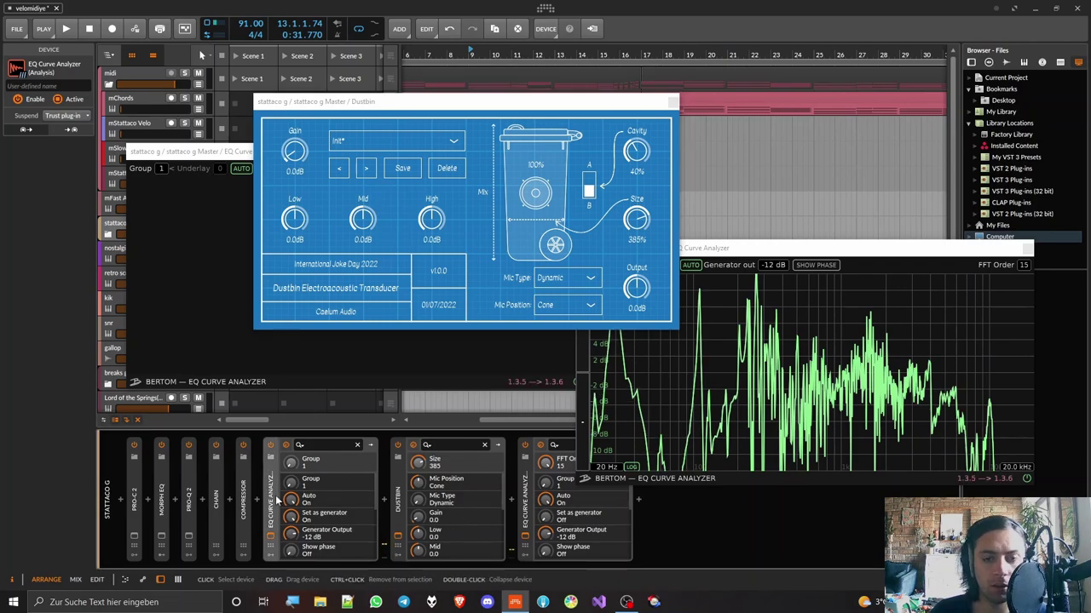
key(Delete)
click(402, 515)
key(Delete)
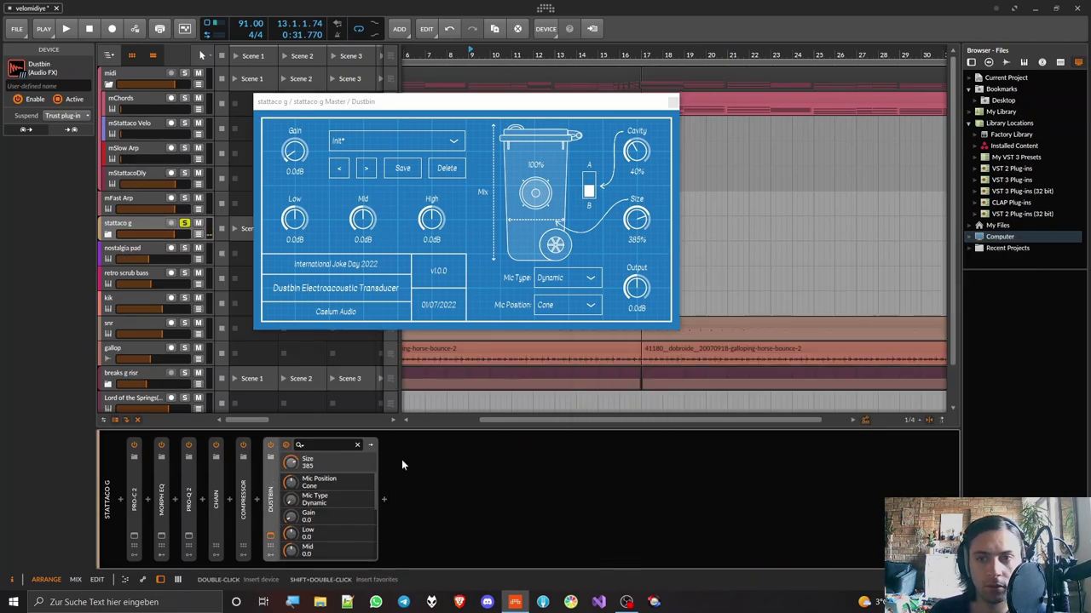
Start playback, vary Dustbin's Cavity amount and leave it at 65%, and switch to cavity type A
key(space)
drag(636, 153, 638, 150)
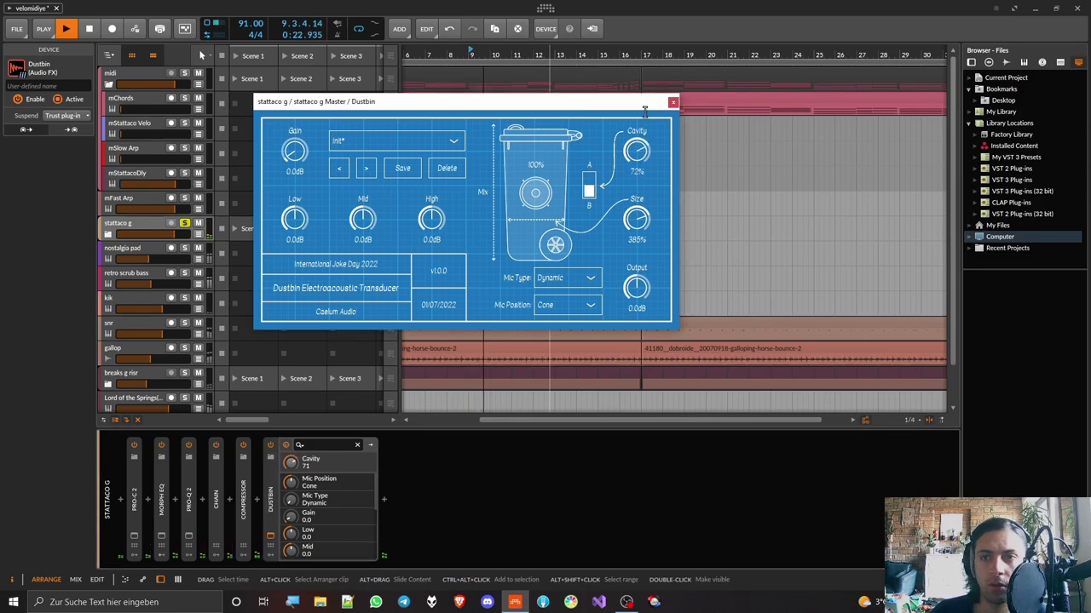
mouse_move(645, 108)
mouse_down()
mouse_move(648, 71)
mouse_move(650, 129)
mouse_up()
click(595, 173)
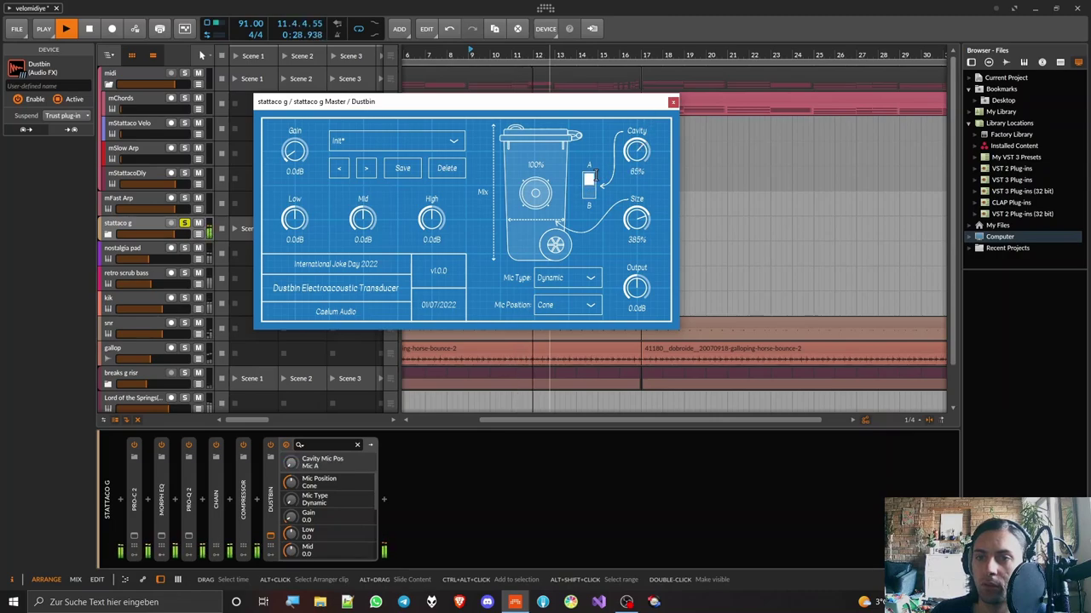
Sweep Dustbin's Size down to 191% on cavity type B and set Mic Type to Condenser
drag(636, 220, 641, 278)
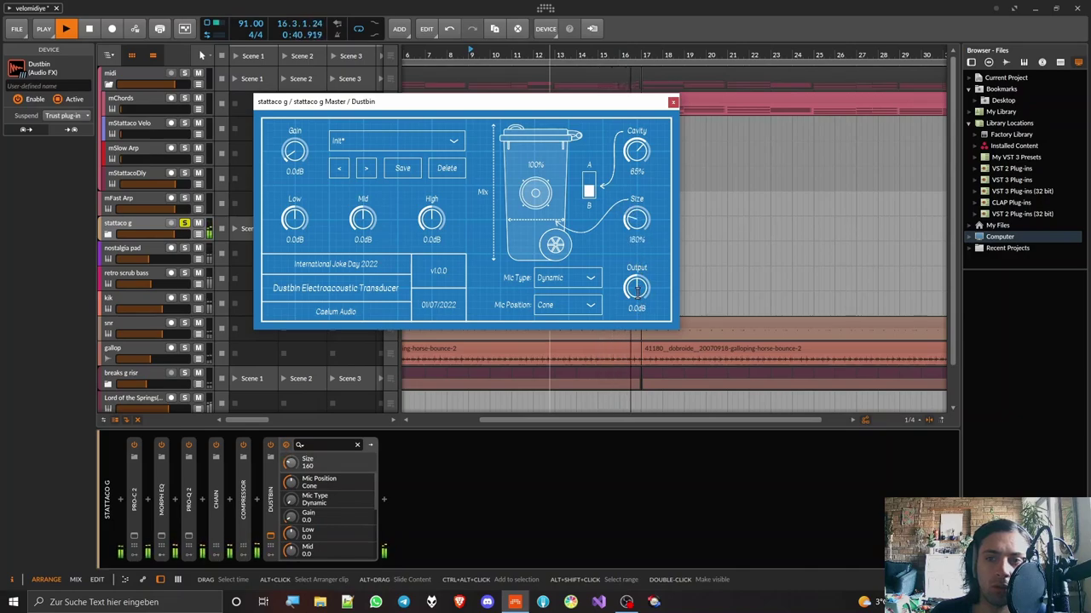
drag(534, 171, 580, 125)
click(567, 278)
click(565, 317)
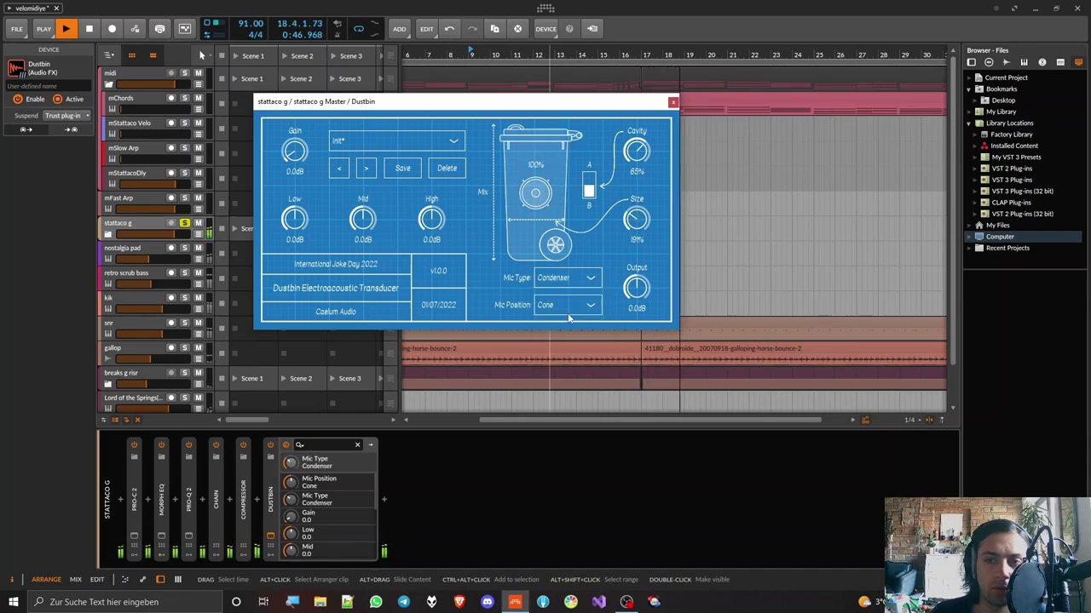
Audition Dustbin's Size between 117% and 178% with the Condenser mic, restarting playback in between
drag(645, 222, 639, 223)
key(space)
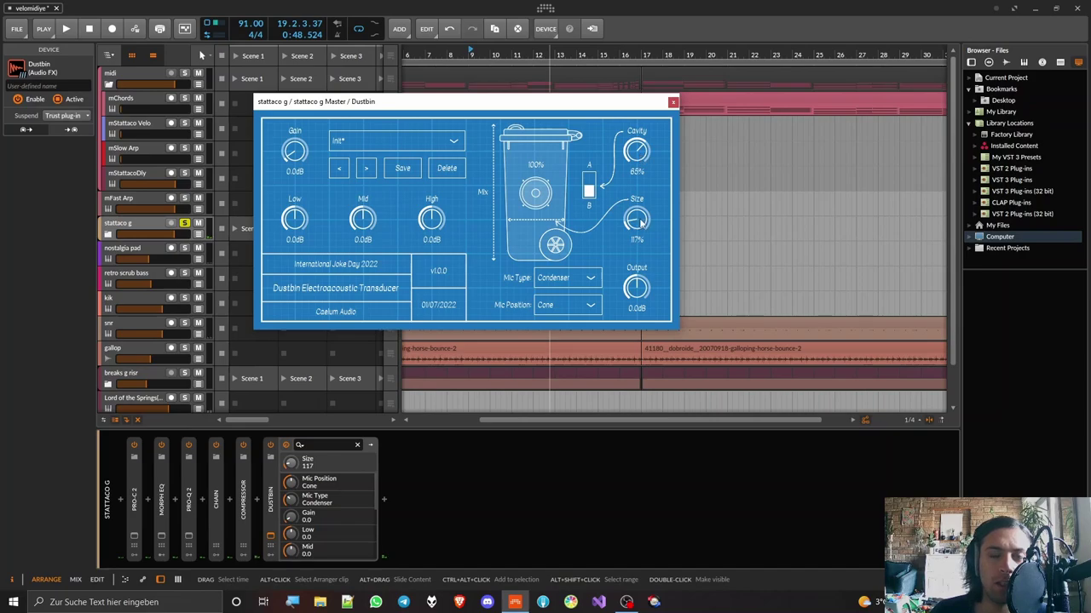
key(space)
drag(640, 225, 640, 221)
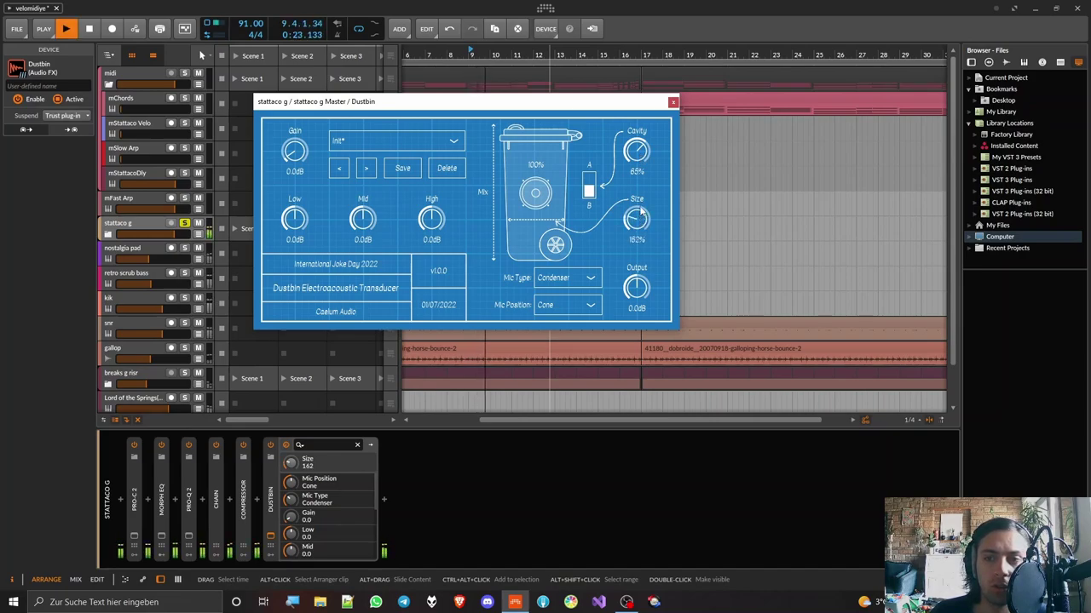
mouse_move(640, 201)
mouse_down()
mouse_move(641, 221)
mouse_move(639, 164)
mouse_move(638, 189)
mouse_up()
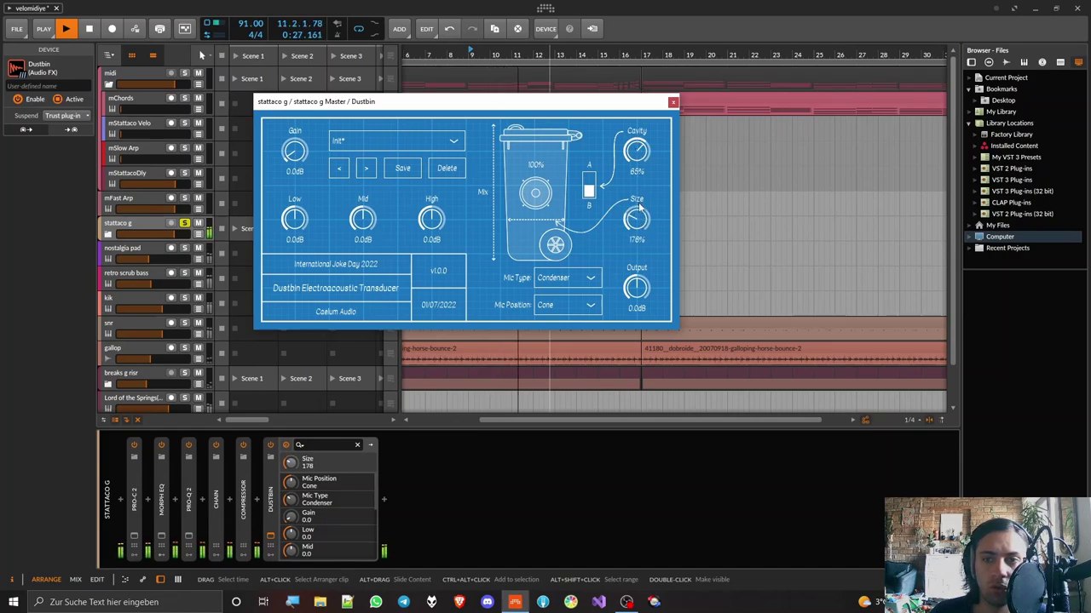
Set Dustbin's Mic Type to Ribbon and vary the Size during playback
click(562, 278)
click(560, 337)
drag(639, 217, 639, 222)
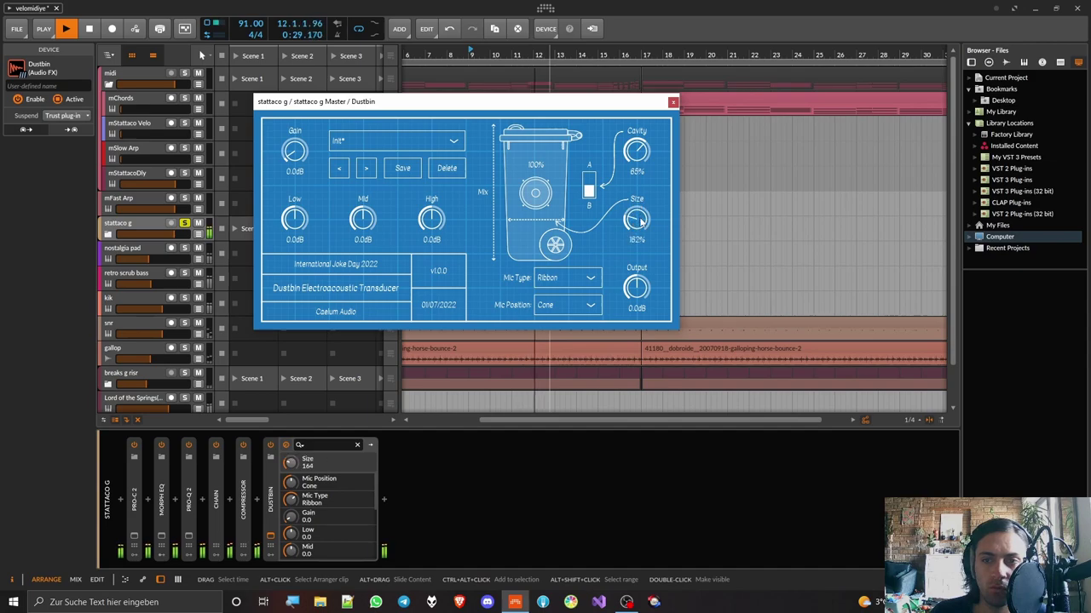
Set Dustbin's Mic Position to Center and sweep Size during playback, leaving it at 66%
click(567, 305)
click(559, 337)
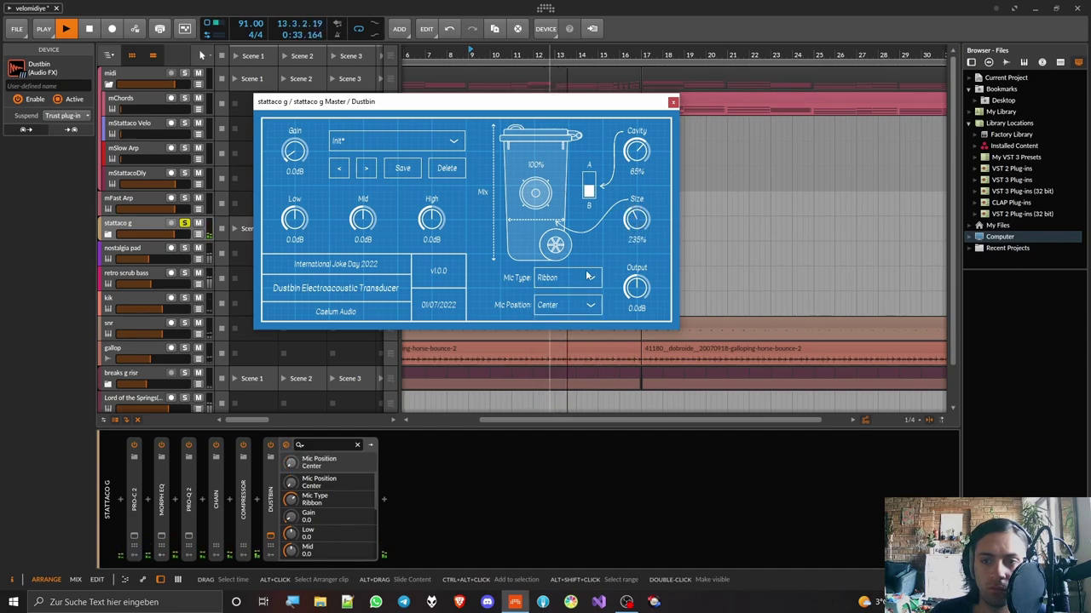
drag(640, 229, 642, 226)
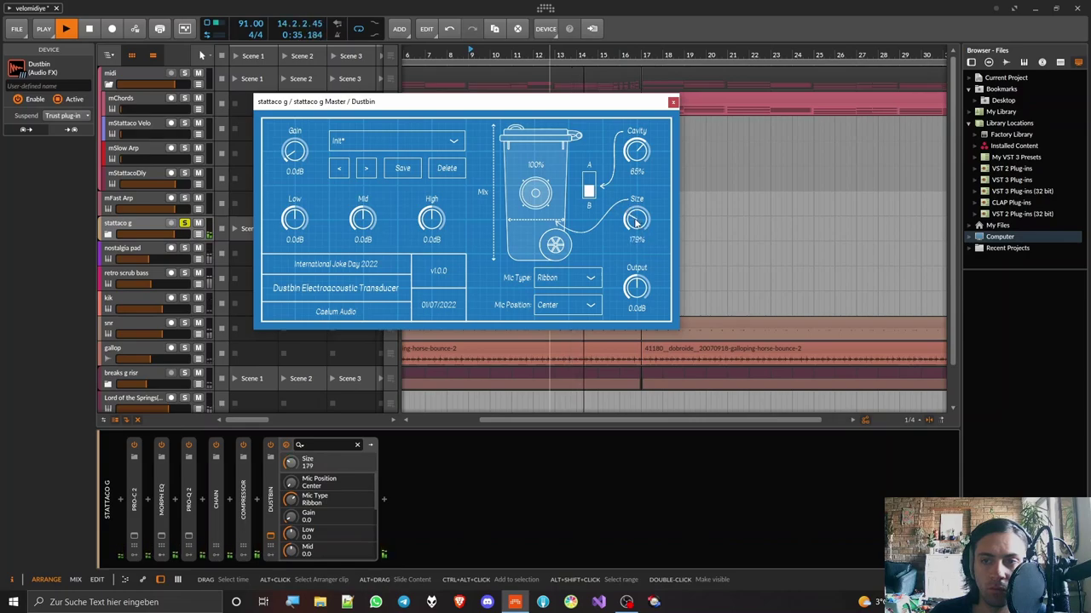
drag(638, 239, 648, 271)
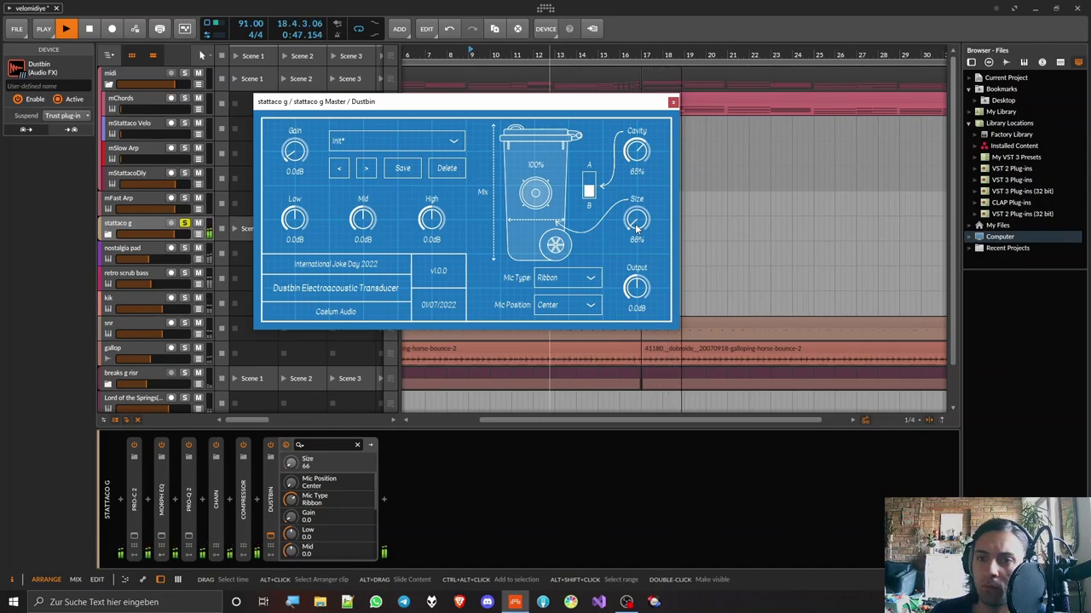
Compare Dustbin's Mic Type options Off, Dynamic and Condenser during playback and return to Ribbon
click(566, 278)
click(560, 360)
click(569, 279)
click(565, 295)
click(569, 279)
click(567, 318)
click(571, 280)
click(561, 341)
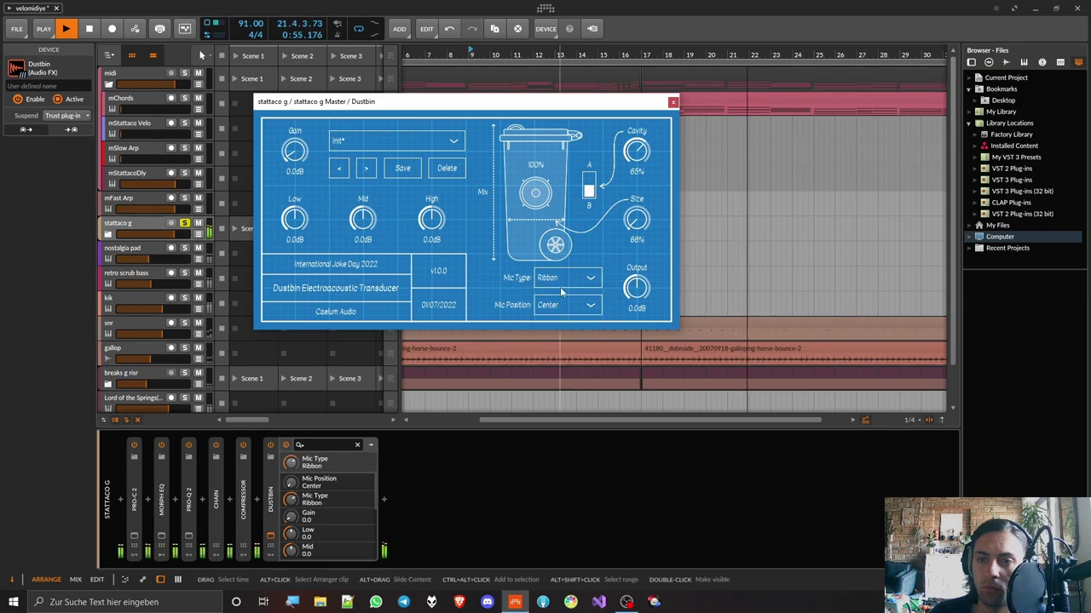
Compare Dustbin's Mic Position options Edge and Cone during playback, return to Center, and stop playback
click(566, 278)
click(526, 306)
click(555, 308)
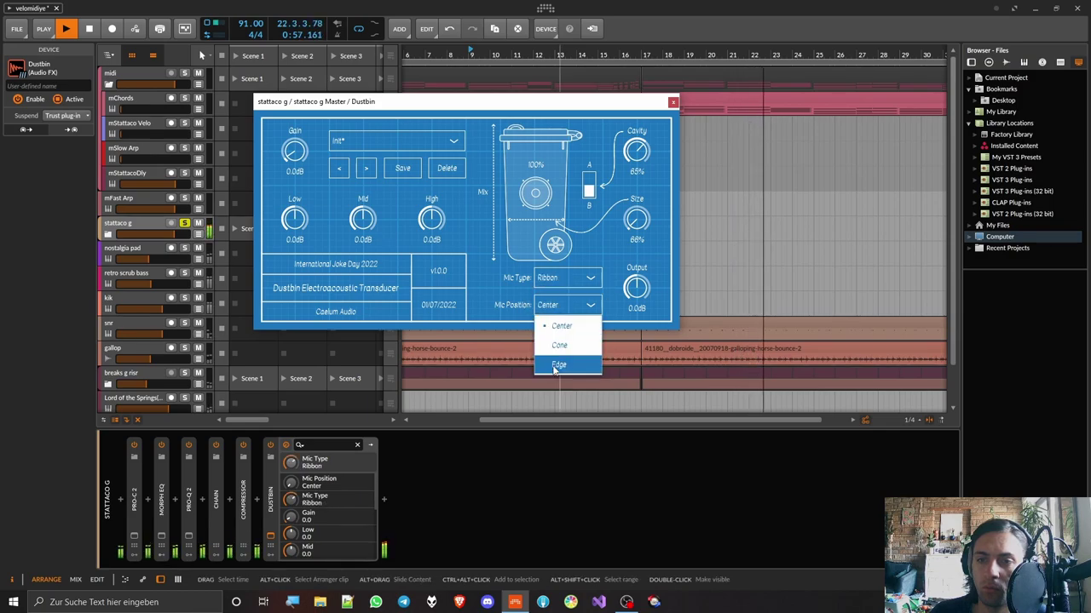
click(554, 366)
click(567, 308)
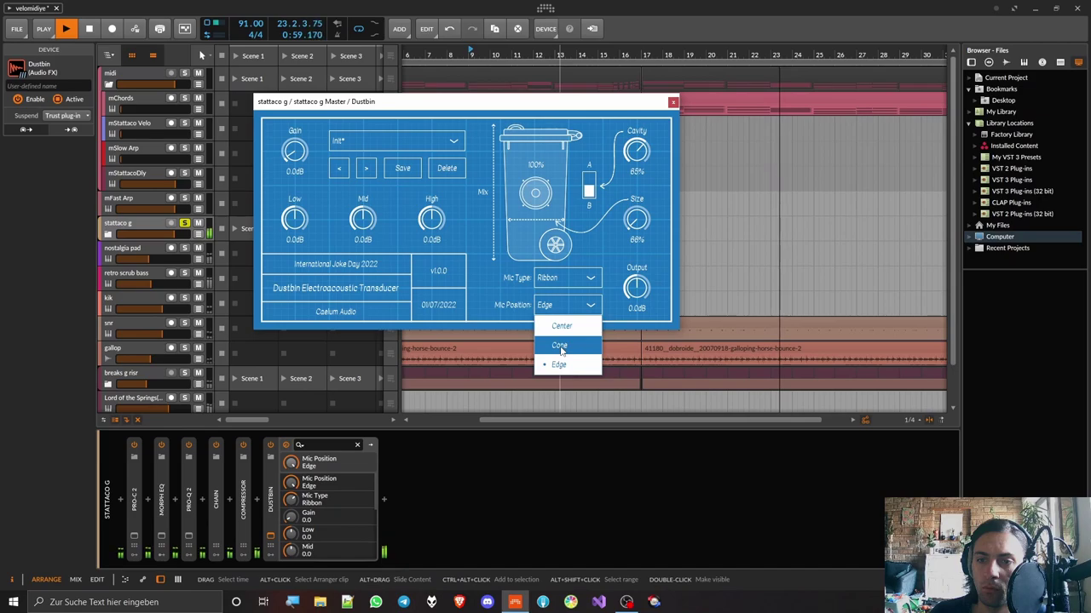
click(559, 349)
click(567, 305)
click(552, 328)
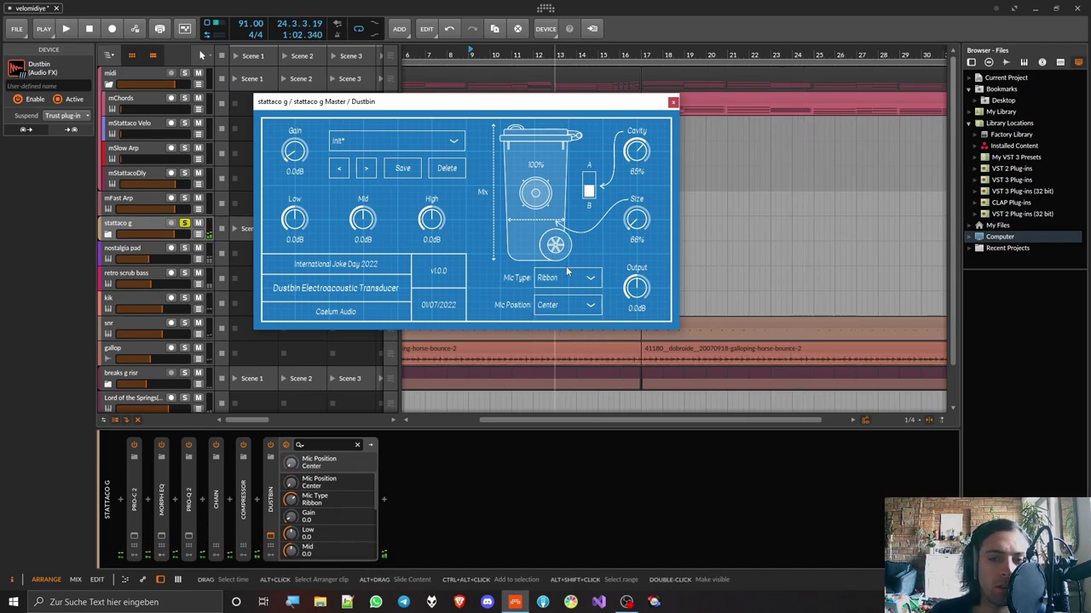
Review Dustbin's available Mic Position and Mic Type options without changing either setting
click(553, 309)
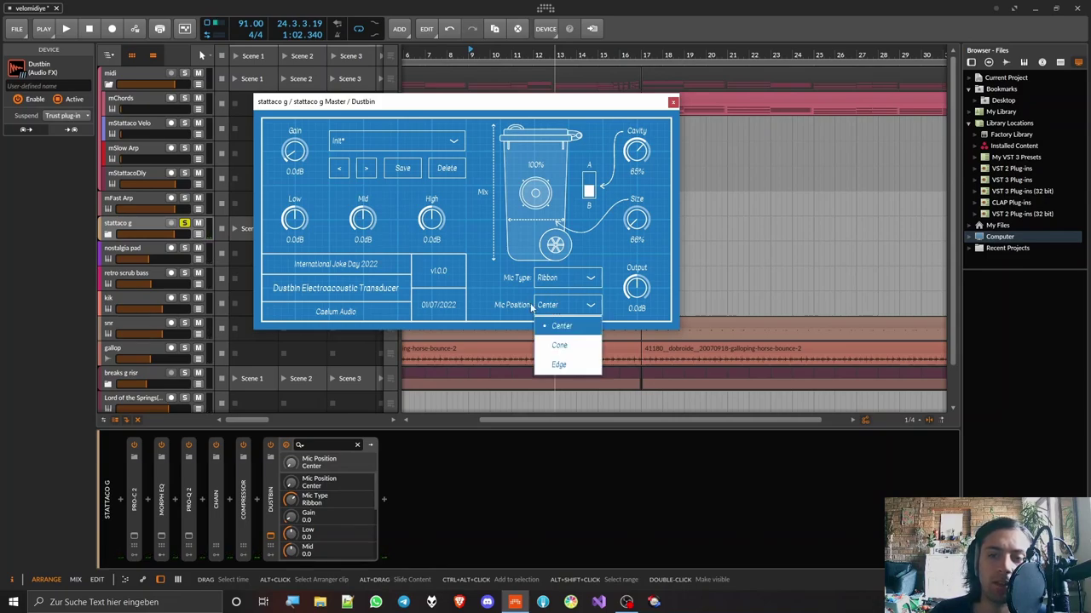
click(507, 307)
click(564, 278)
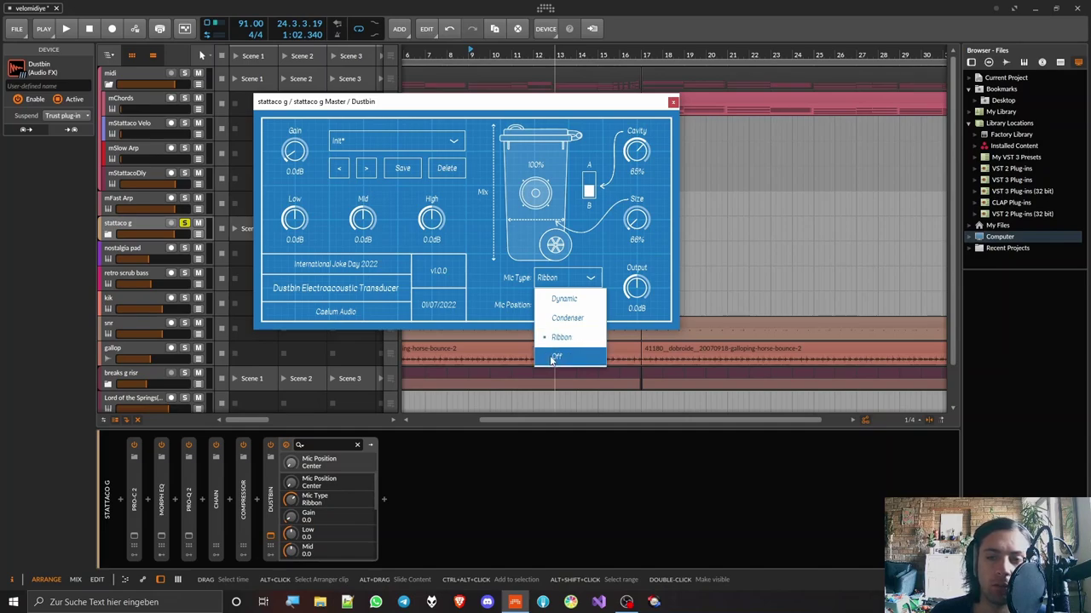
click(481, 271)
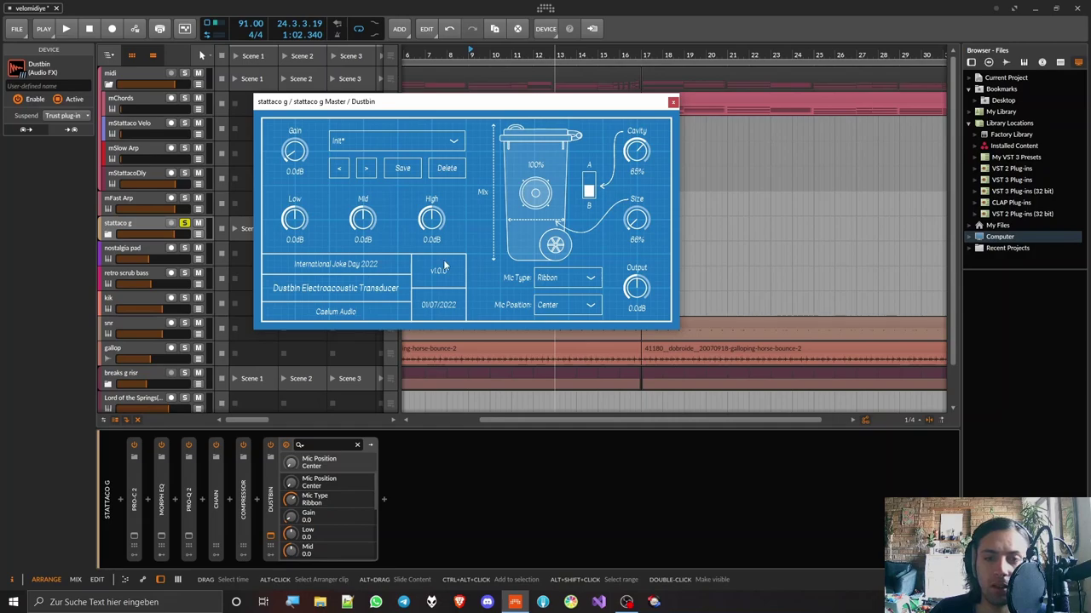
Set Dustbin's Size to 64% and add an Audio Sidechain modulator that modulates Size by 0.370
click(635, 221)
drag(635, 222, 641, 223)
click(267, 494)
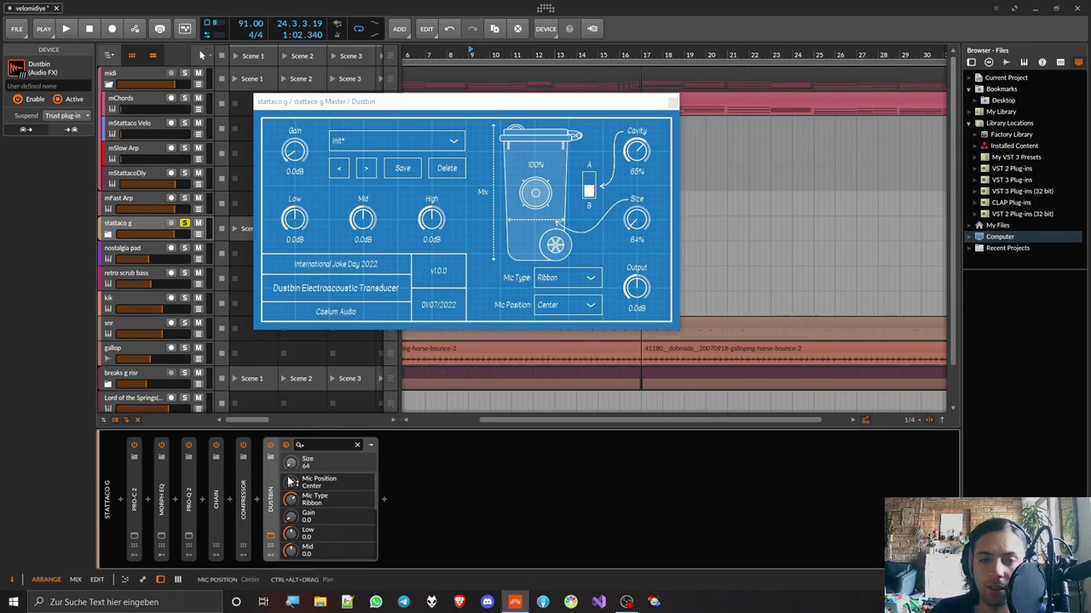
click(272, 555)
click(290, 458)
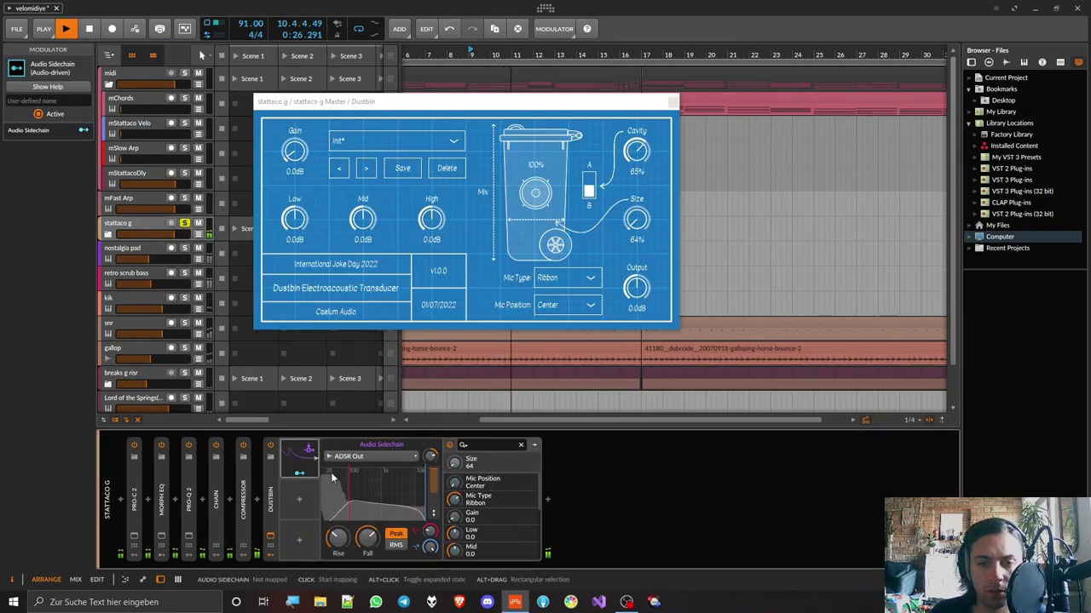
mouse_move(456, 463)
mouse_down()
mouse_move(456, 396)
mouse_move(454, 450)
mouse_up()
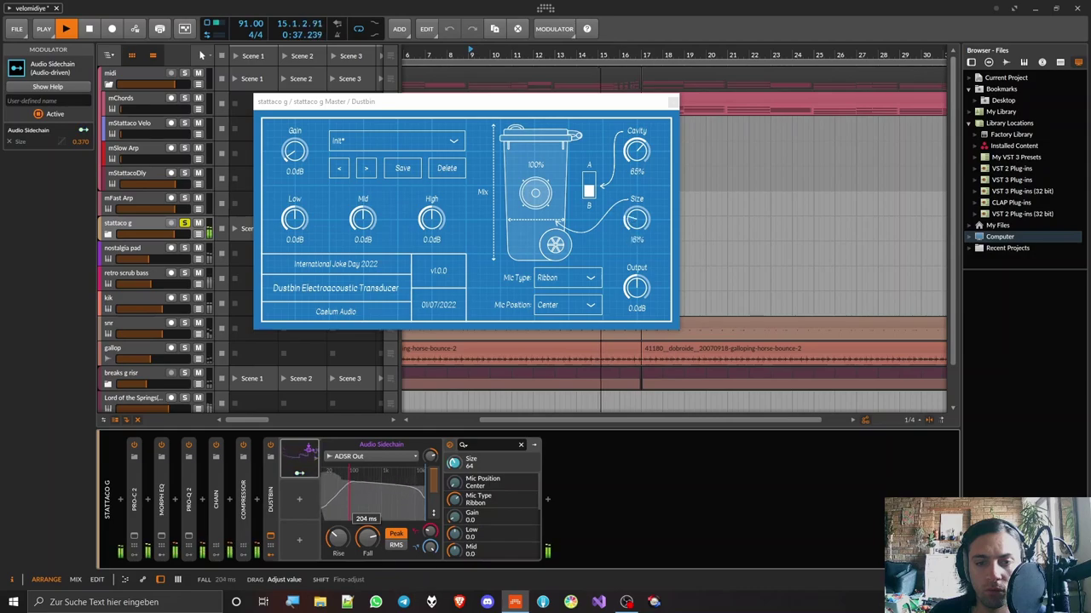
Set the Audio Sidechain's Size modulation to 0.330, shorten its Rise to about 1.62 ms and adjust its Fall time
drag(454, 462, 454, 469)
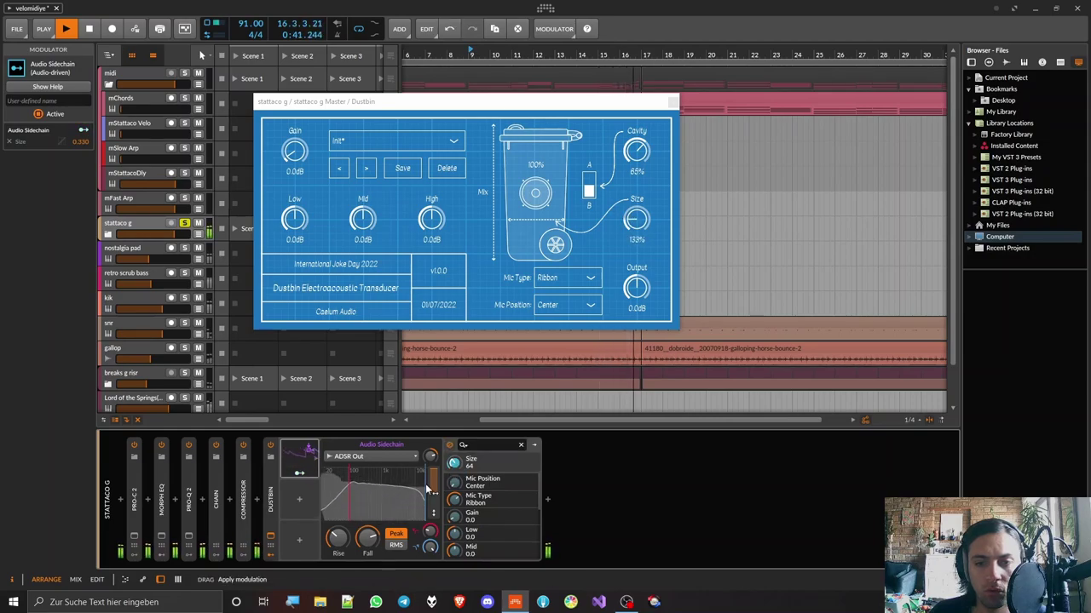
drag(337, 539, 337, 551)
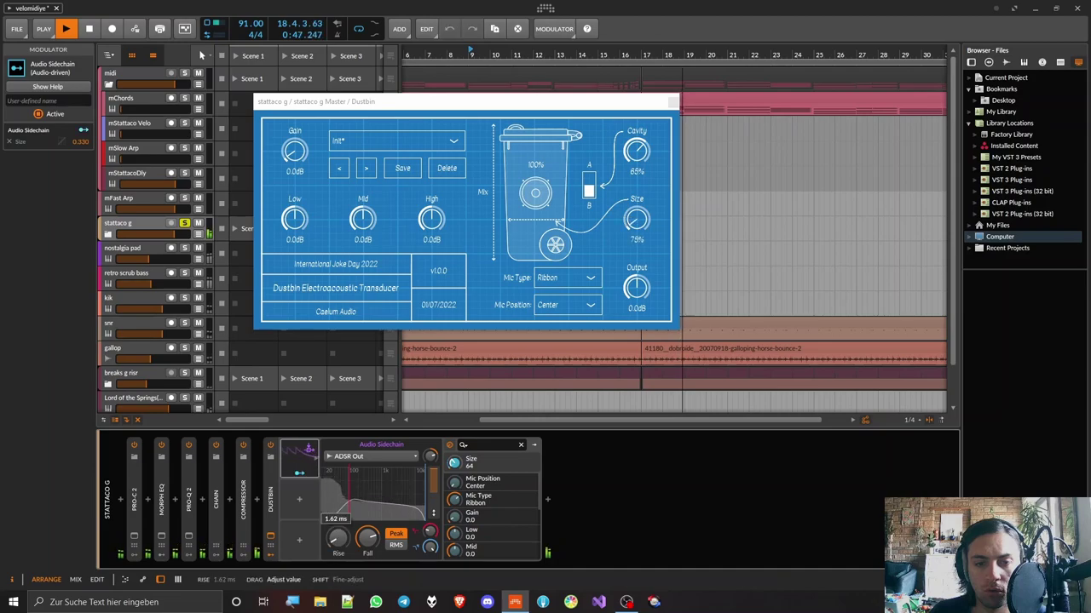
drag(367, 537, 387, 550)
Compare the Audio Sidechain's RMS and Peak detection, refine Fall with Peak active, and set the Size modulation to 0.130
click(388, 546)
click(396, 535)
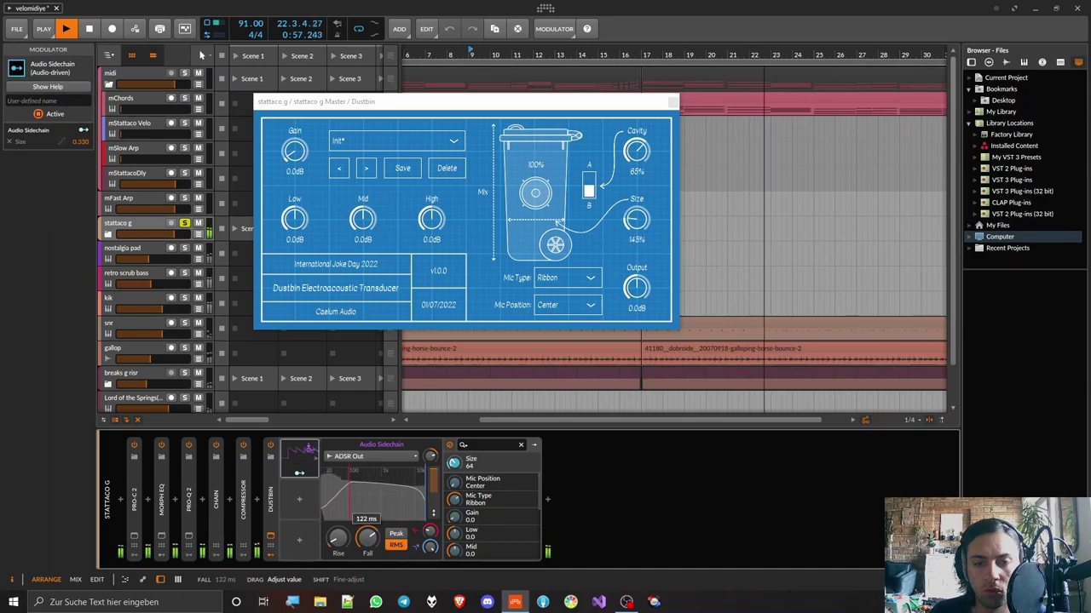
drag(368, 541, 368, 550)
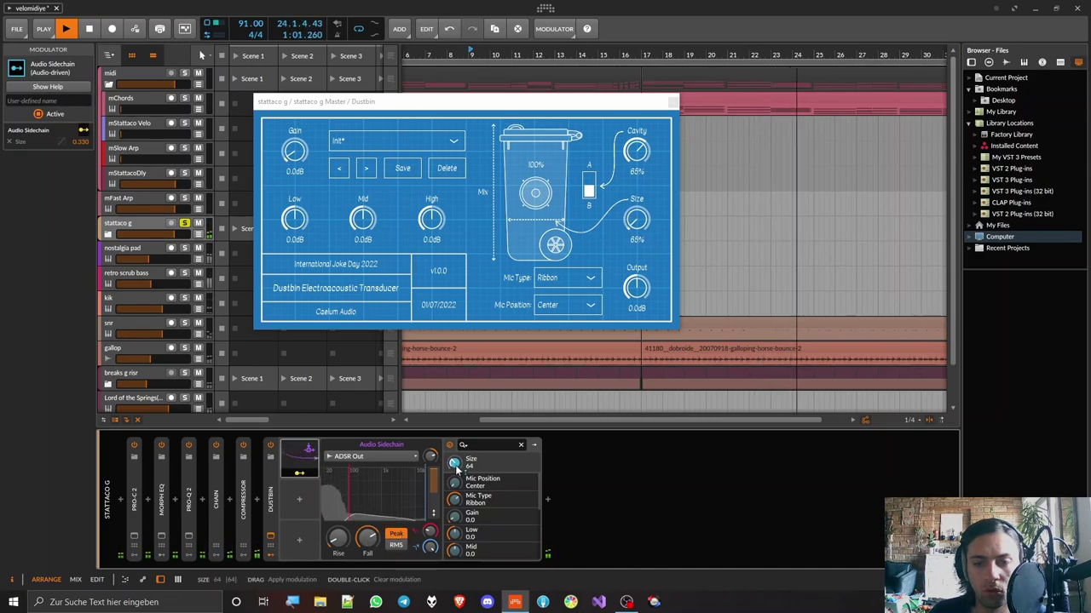
mouse_move(454, 466)
mouse_down()
mouse_move(455, 494)
mouse_move(454, 478)
mouse_up()
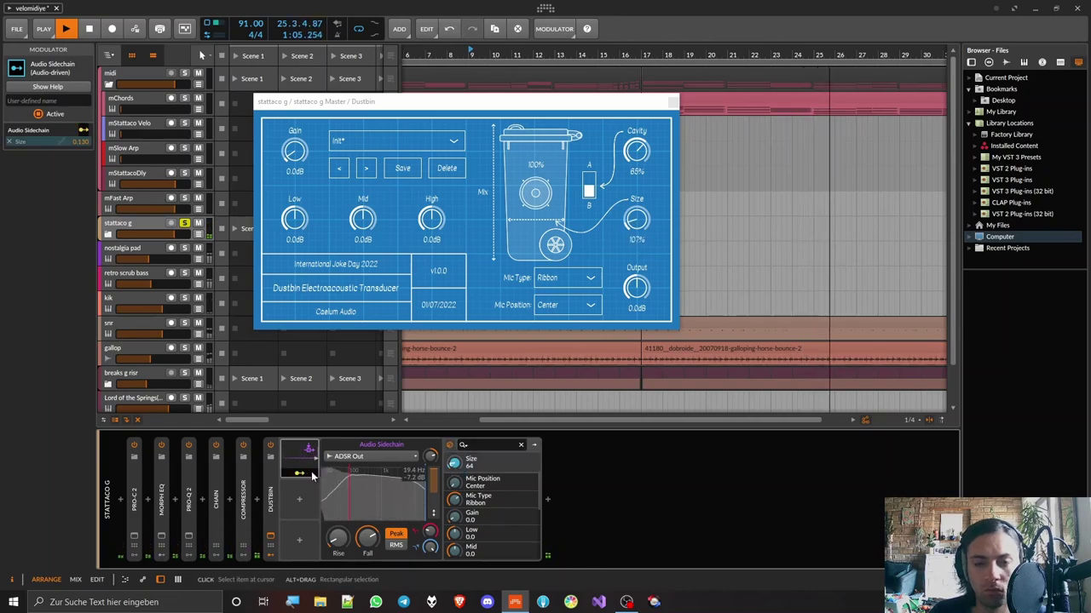
Lower Dustbin's Mix to 24% and Cavity to about 12%, with Audio Sidechain modulation of 0.485 on Cavity and -0.19 on Mix
drag(536, 200, 538, 154)
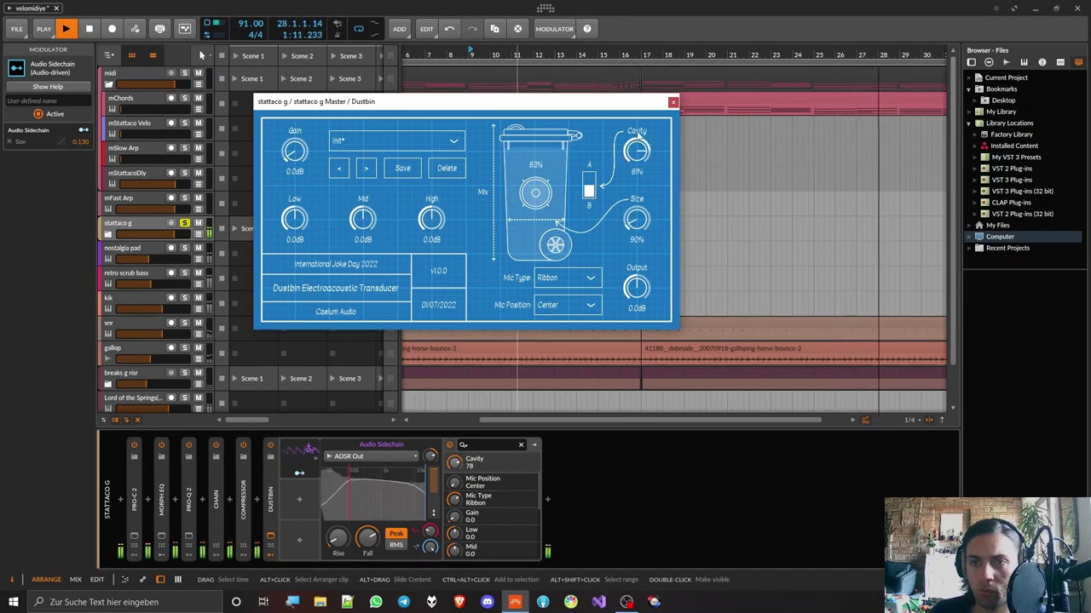
drag(636, 150, 654, 128)
drag(535, 192, 540, 228)
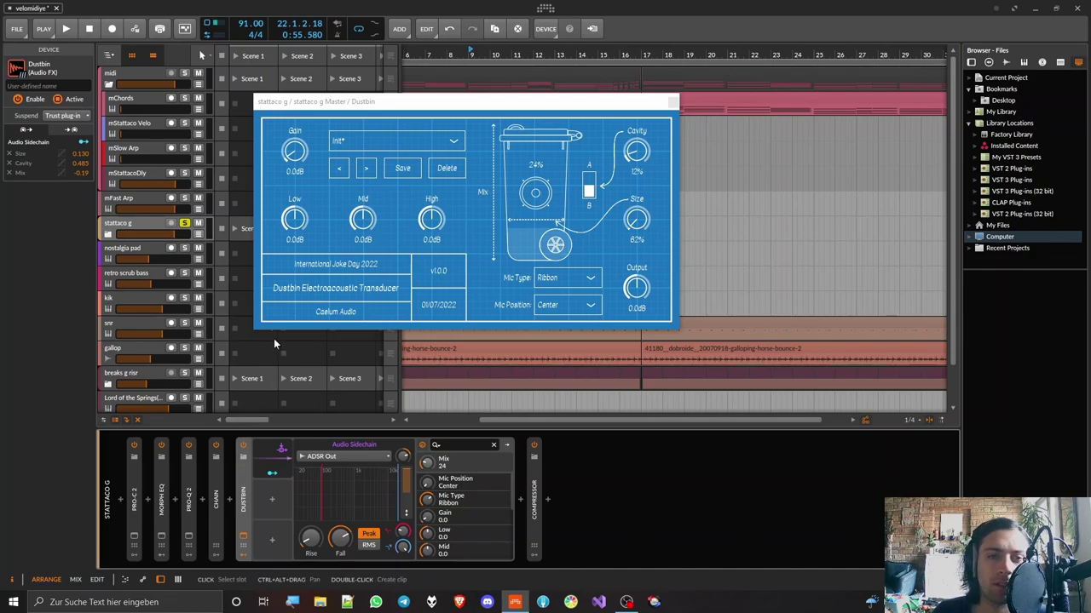
click(672, 101)
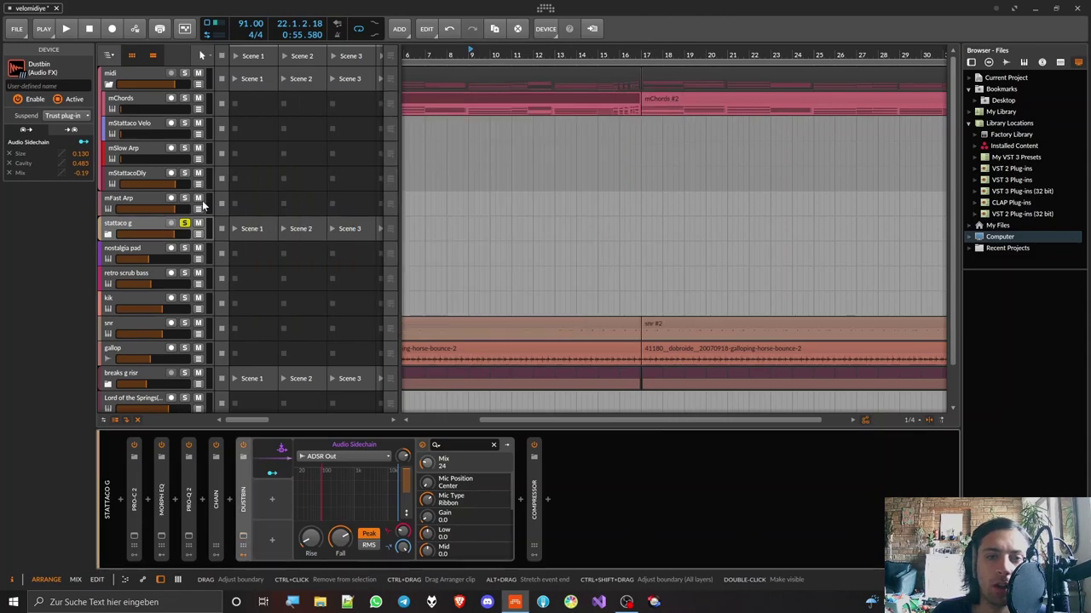
click(182, 223)
double_click(243, 494)
click(241, 555)
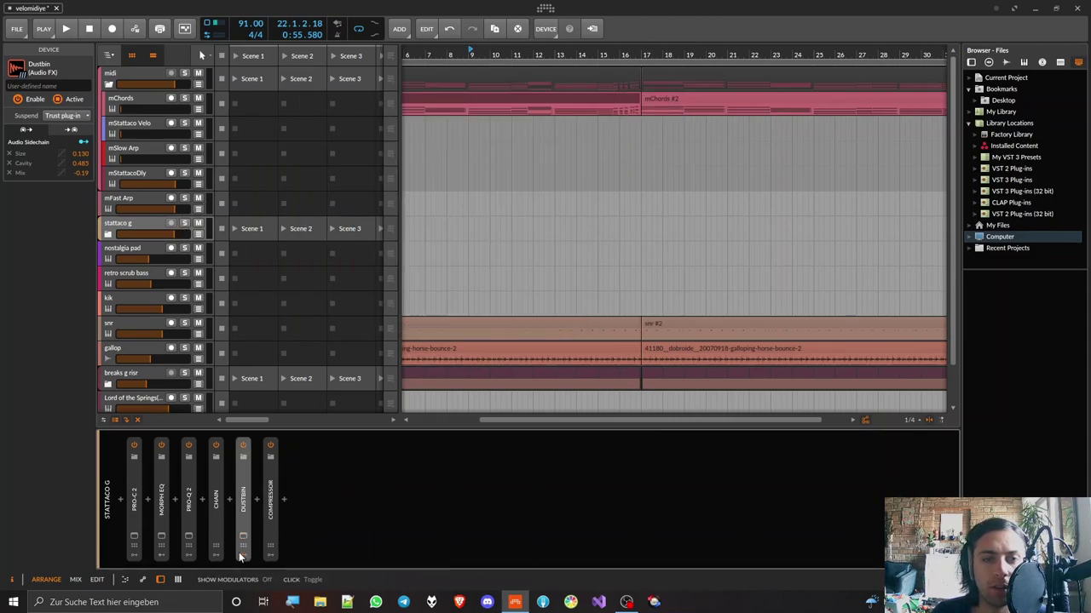
Insert Tape Cassette 2 on the Master track between DtBlkFx and Chain, and reposition its plug-in window slightly
scroll(134, 341, down, 2)
click(135, 398)
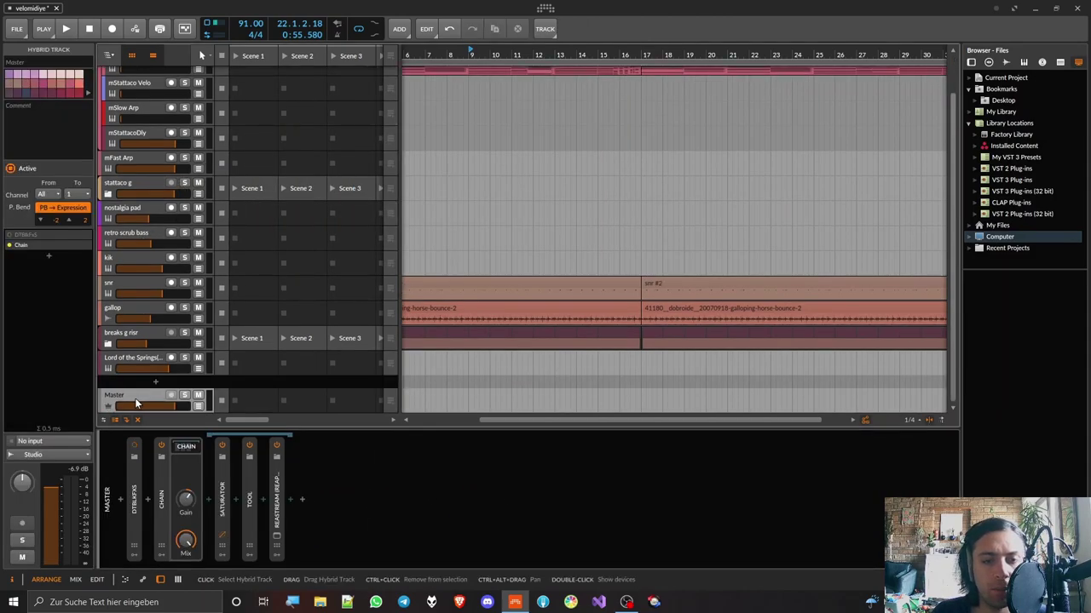
click(148, 499)
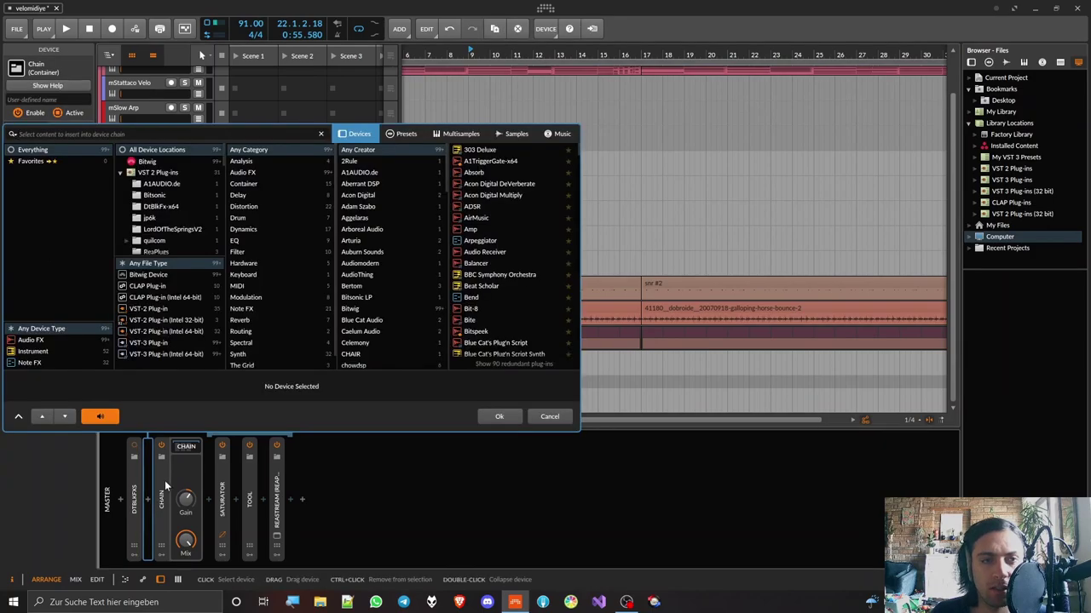
text(tape)
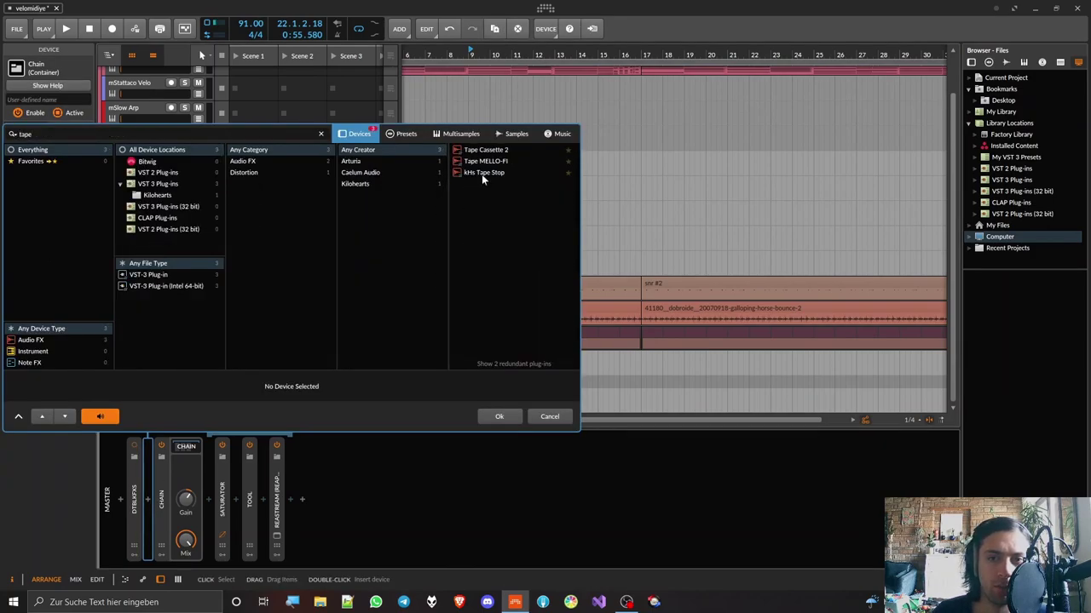
double_click(492, 152)
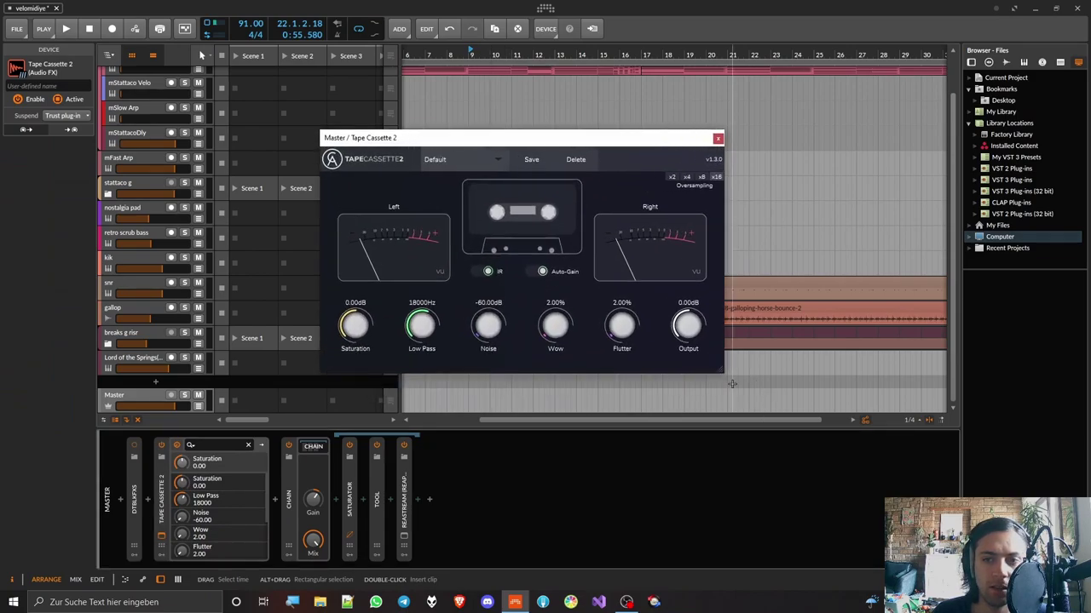
drag(691, 385, 773, 391)
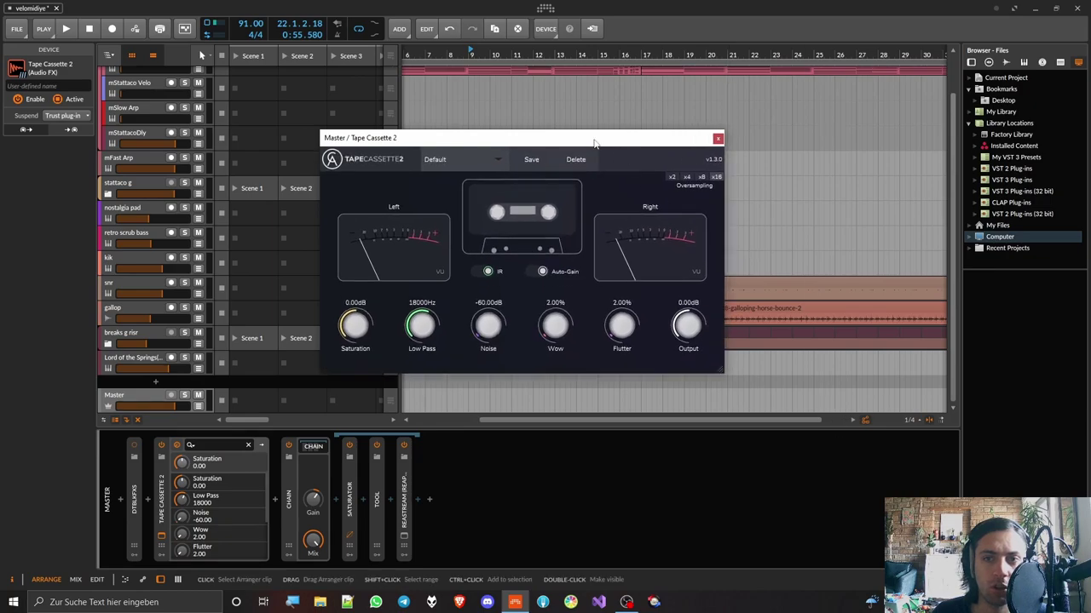
drag(591, 139, 583, 131)
Play the full arrangement and compare the sound with Tape Cassette 2 bypassed and enabled
key(space)
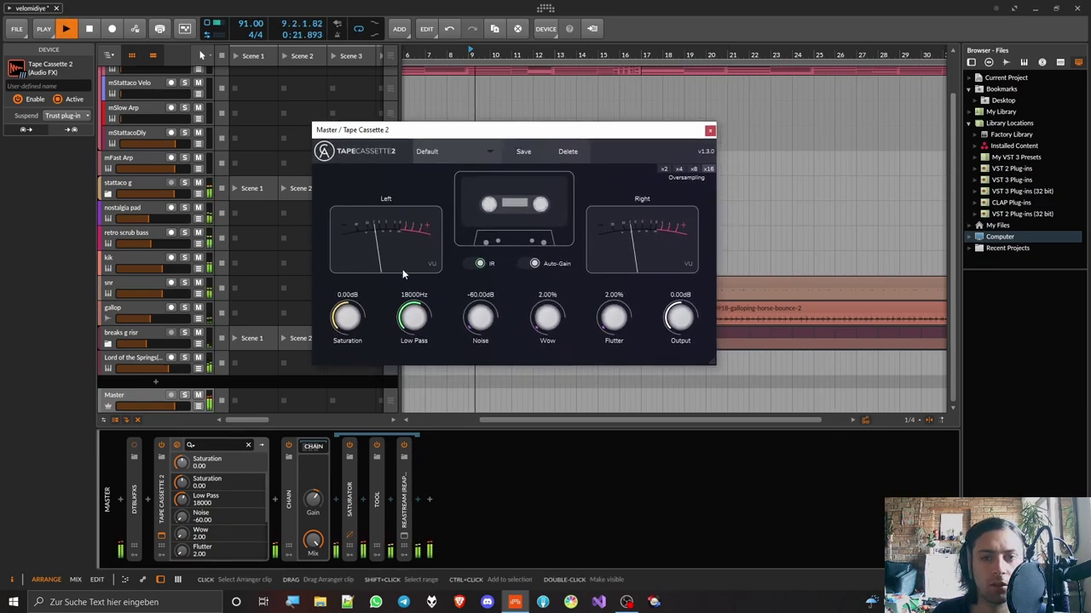
click(162, 445)
click(161, 446)
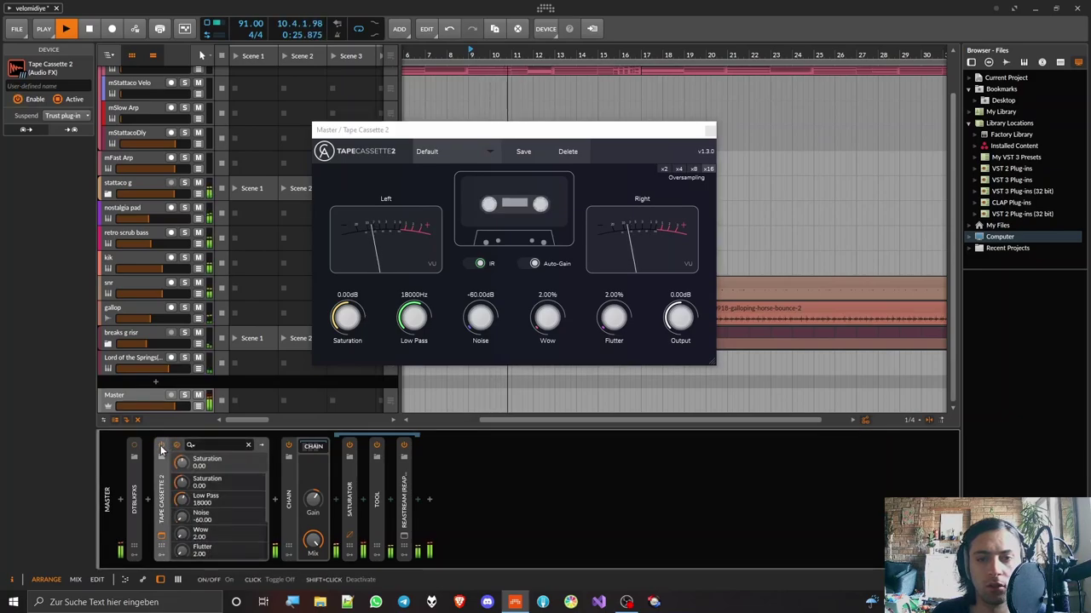
Set Tape Cassette 2's Low Pass to 22000 Hz, Noise to -80 dB and oversampling to x4, and stop playback
drag(415, 317, 419, 202)
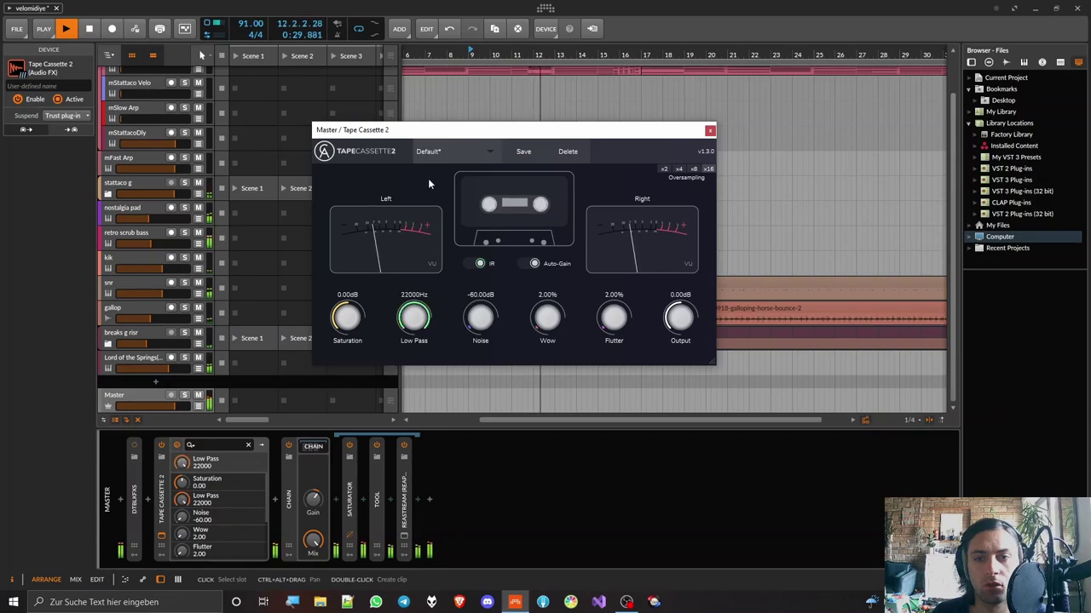
drag(480, 319, 533, 345)
key(space)
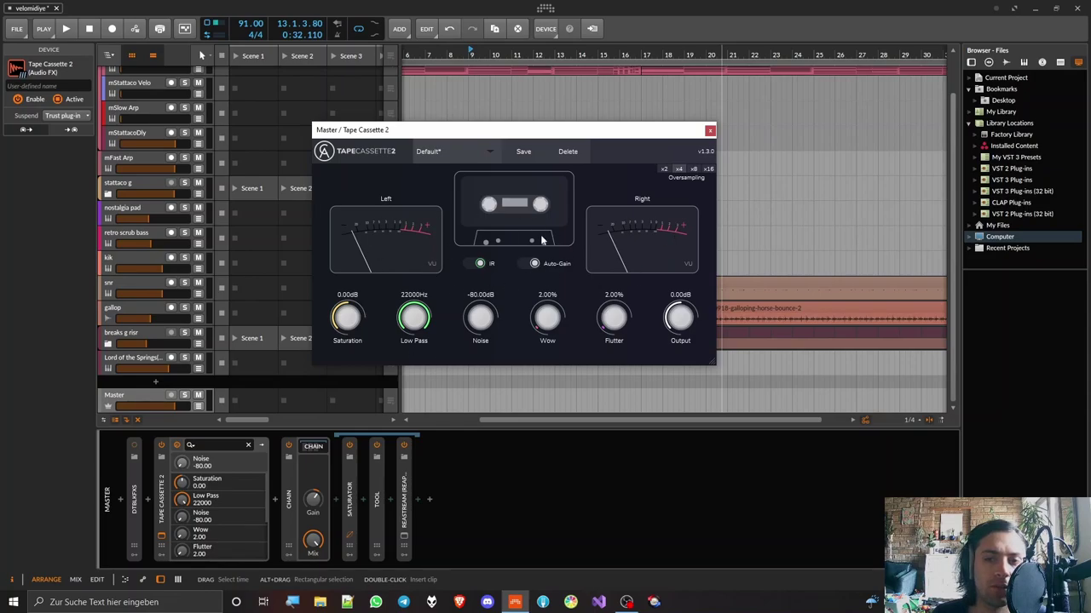
Turn off Tape Cassette 2's IR and, during playback, compare the sound with IR toggled and with the device bypassed
click(475, 263)
key(space)
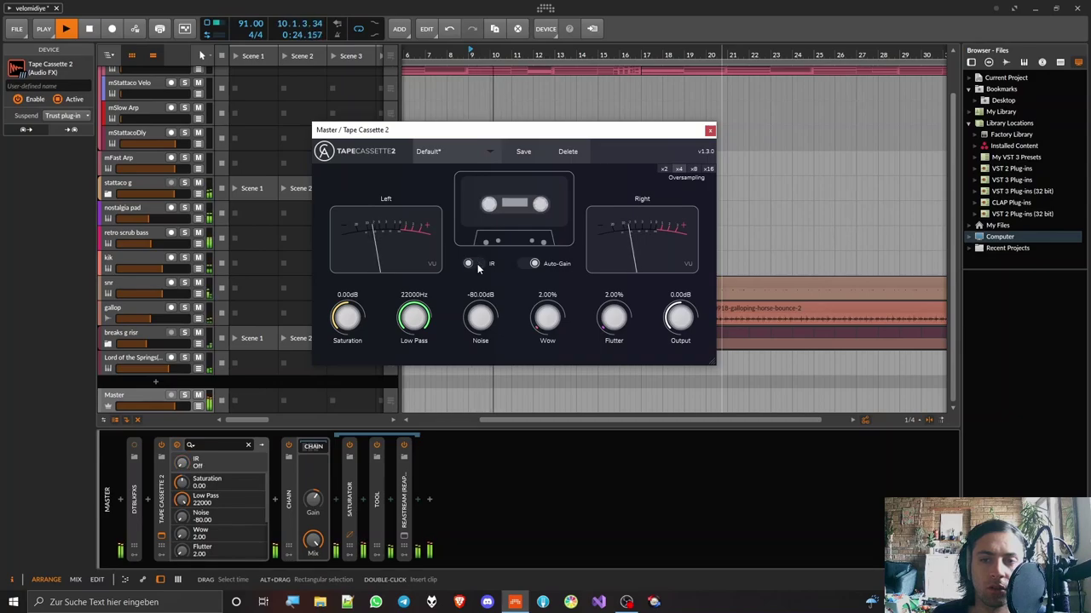
click(477, 264)
click(477, 263)
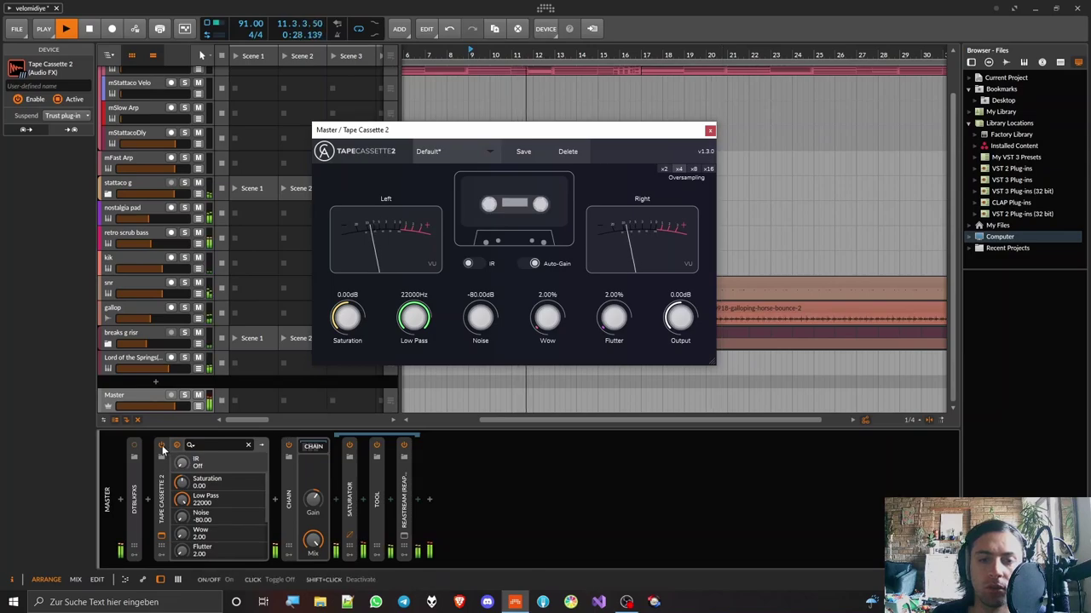
click(162, 445)
click(161, 446)
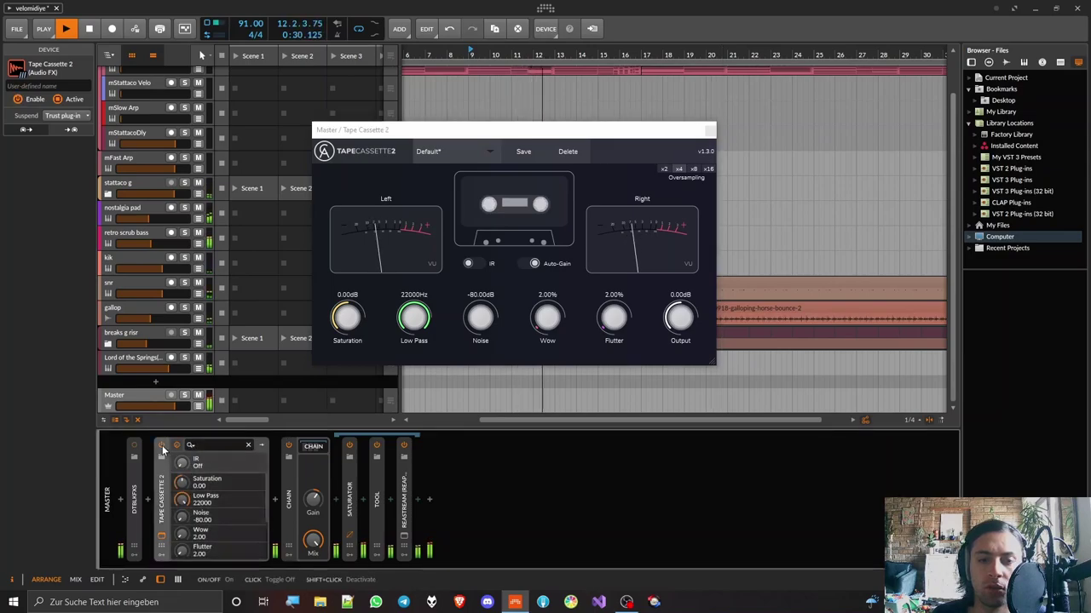
Audition Tape Cassette 2's Wow and Flutter at stronger amounts, settling on 16.80% Wow and 7.20% Flutter
drag(543, 329, 619, 224)
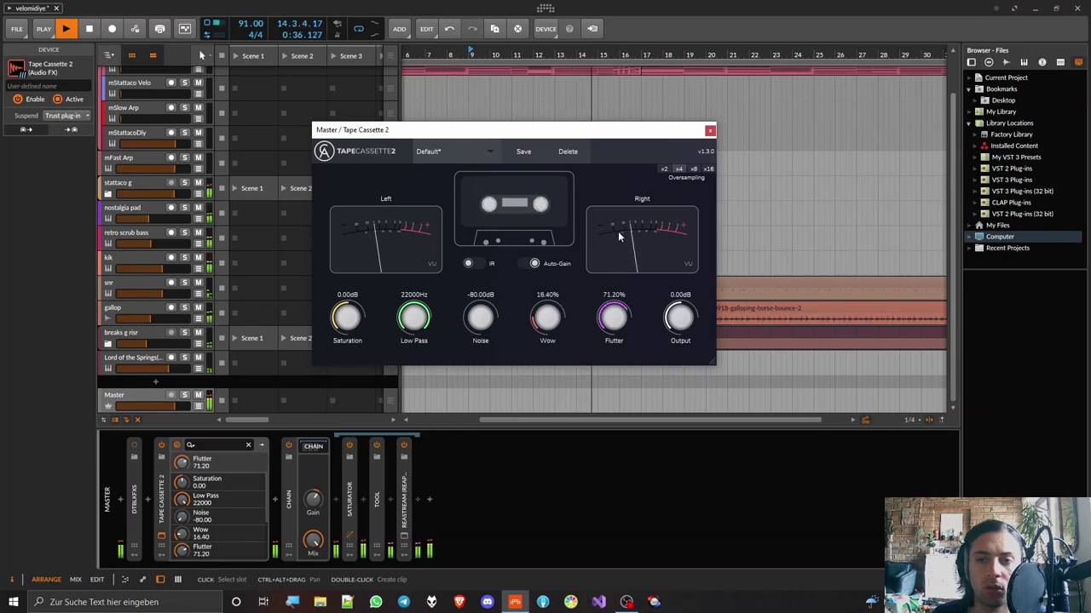
drag(620, 314, 620, 320)
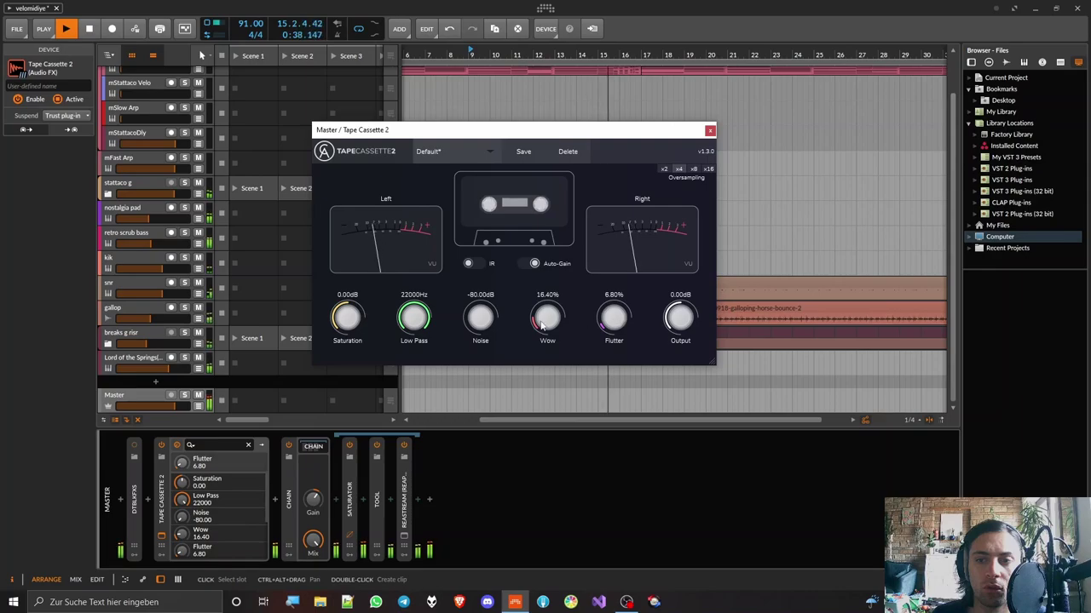
drag(539, 324, 539, 323)
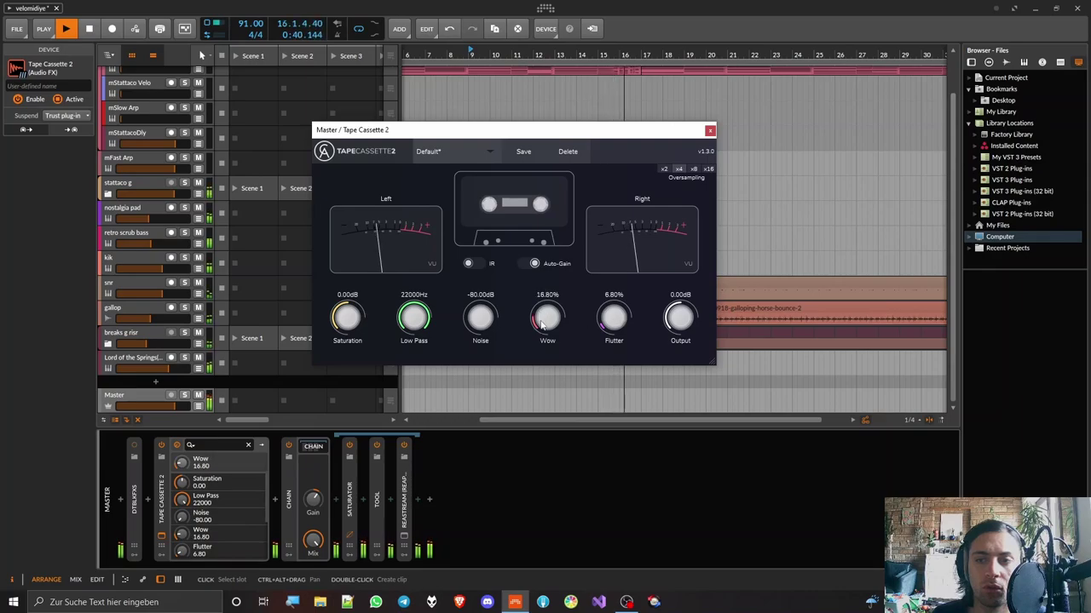
mouse_move(493, 317)
mouse_down()
mouse_move(491, 267)
mouse_move(485, 319)
mouse_up()
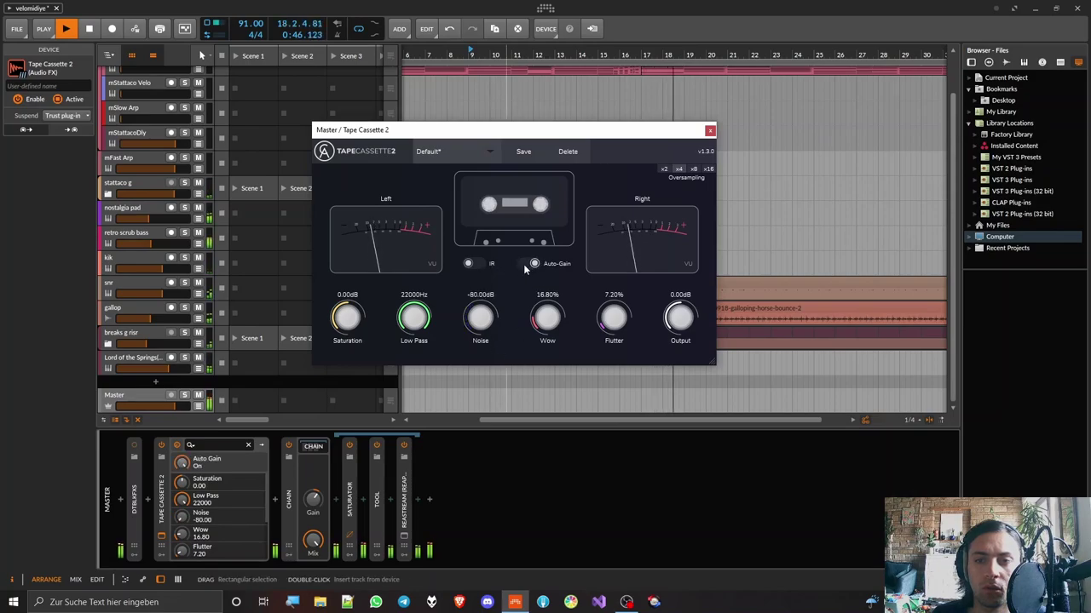
Compare IR on and off while varying Saturation, leaving IR off and Saturation at -1.15 dB
click(480, 266)
click(480, 265)
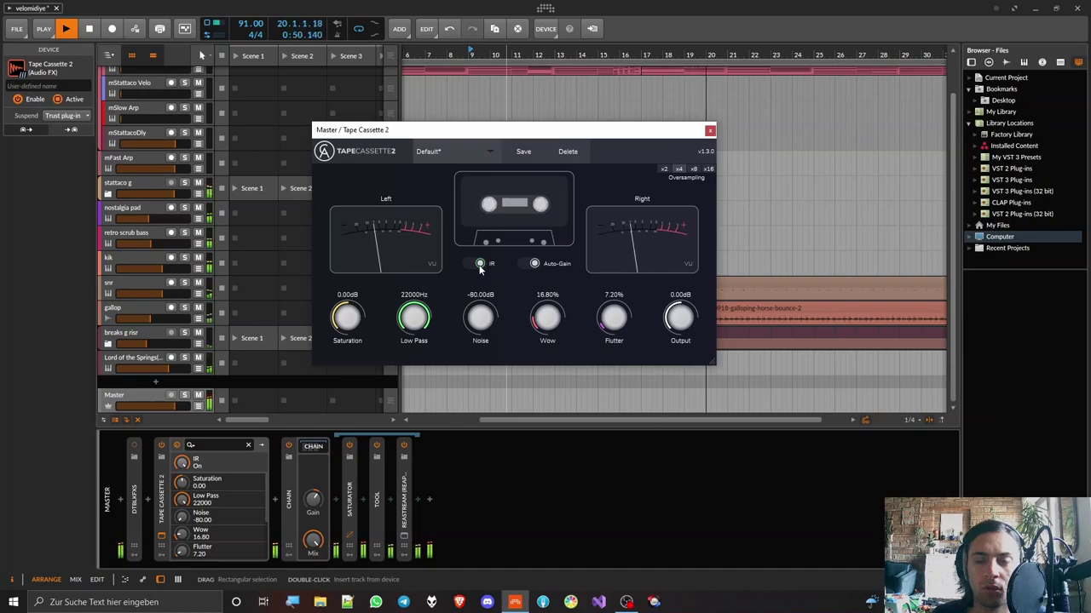
drag(347, 317, 341, 256)
click(482, 266)
drag(361, 315, 356, 374)
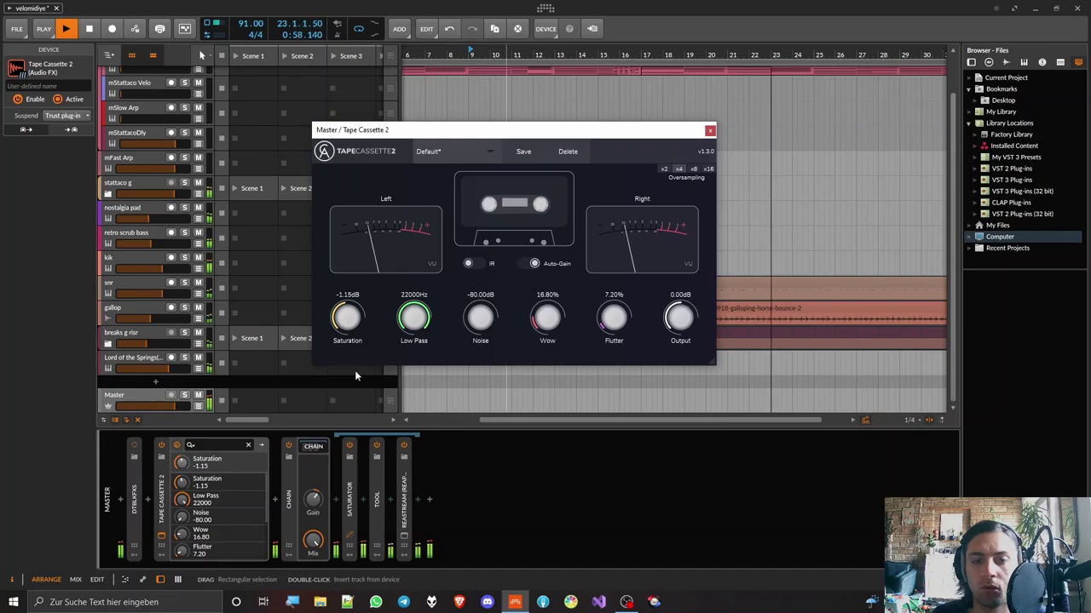
Move Tape Cassette 2 inside the Master's Chain after Saturator, with Saturation at 0 dB and Low Pass at 22000 Hz
drag(160, 494, 357, 486)
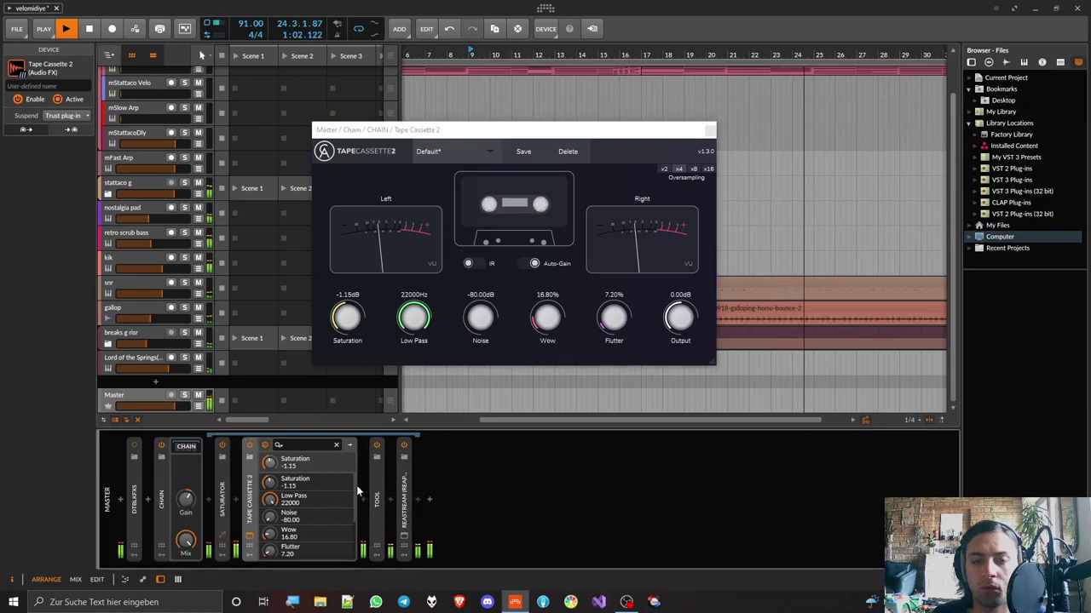
drag(356, 318, 432, 459)
scroll(358, 315, down, 1)
double_click(413, 317)
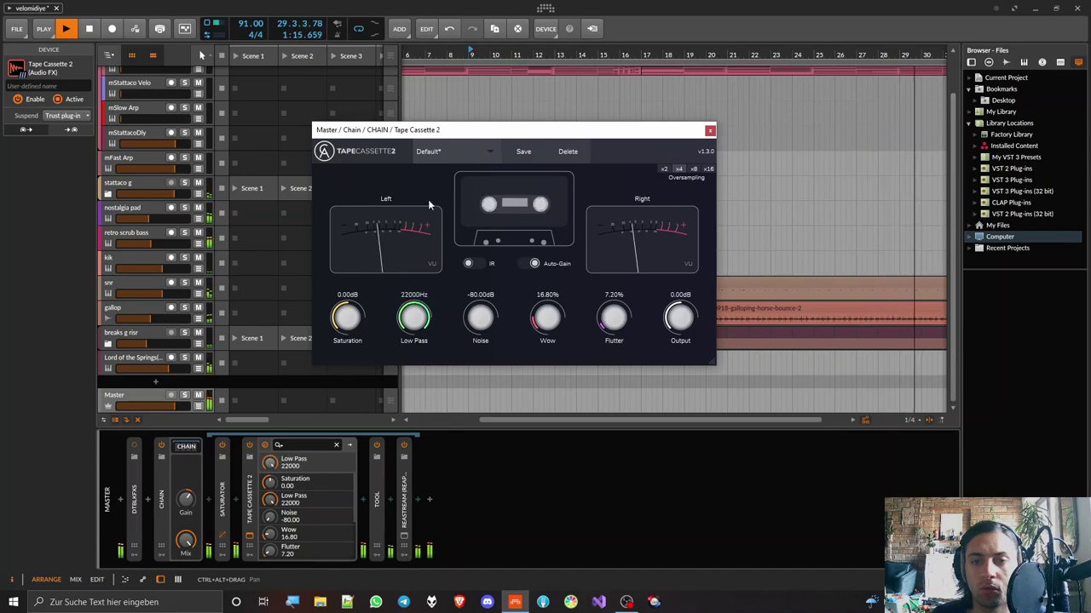
Set Wow to 13.20% and Flutter to 5.60%, comparing the sound with IR toggled and with Tape Cassette 2 bypassed
click(478, 266)
click(472, 264)
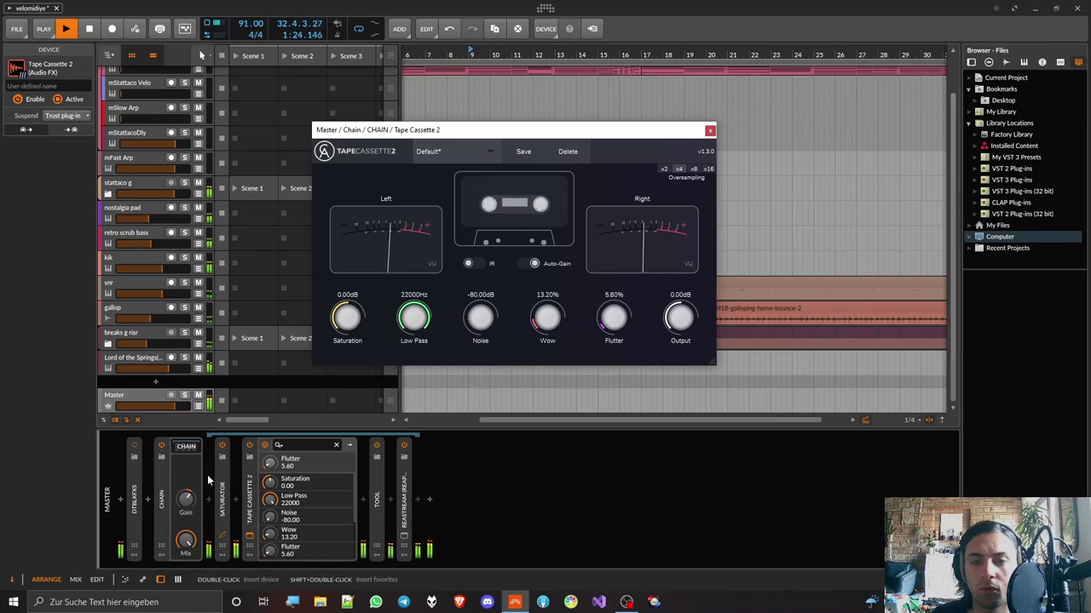
click(250, 450)
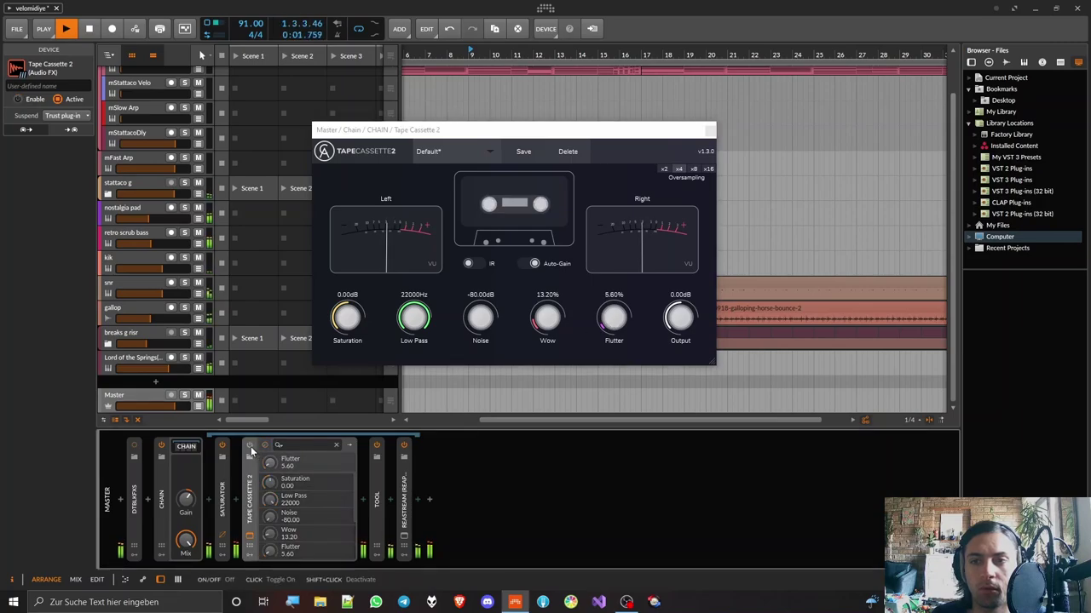
click(251, 450)
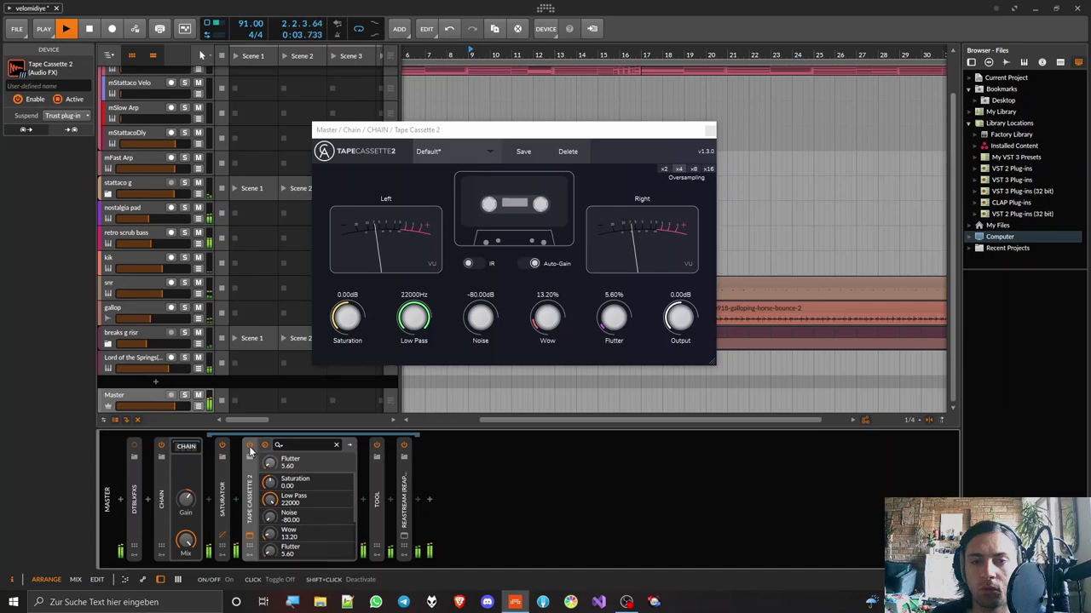
Stop playback and save Tape Cassette 2's current settings as its default preset
key(space)
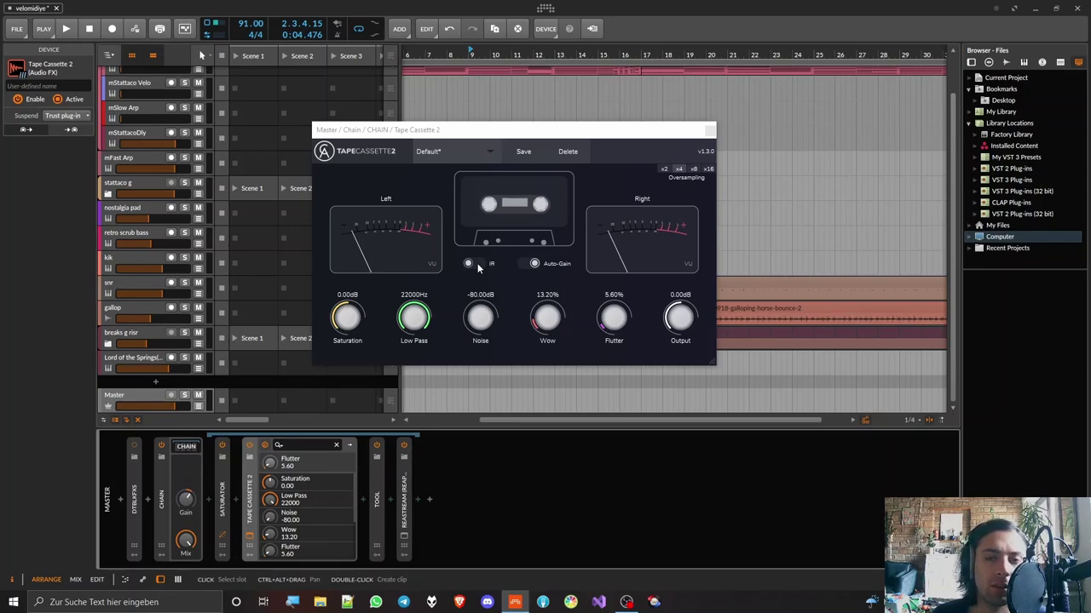
right_click(251, 502)
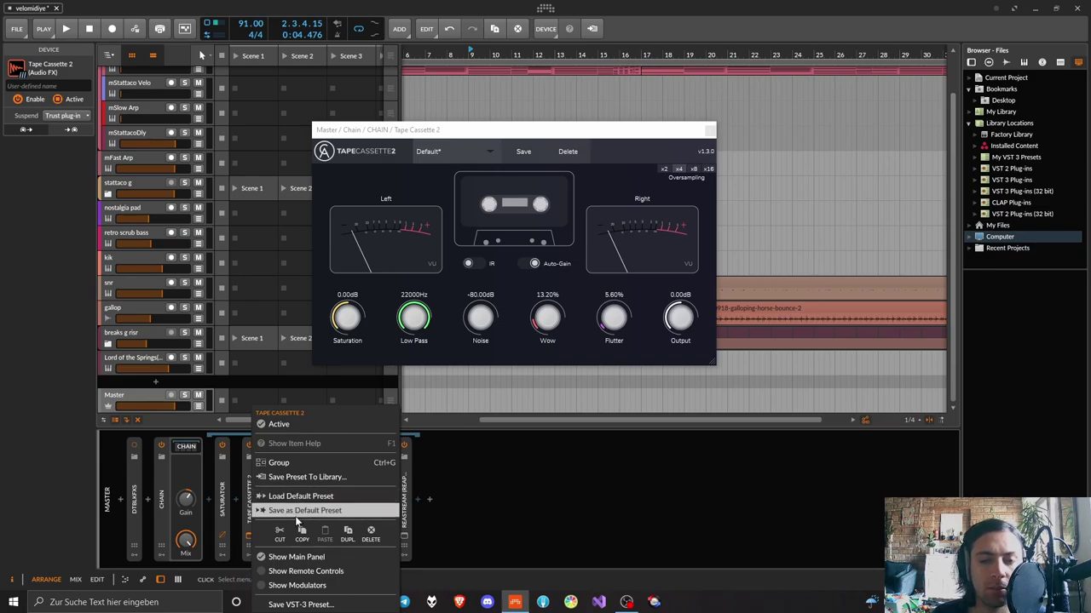
click(297, 511)
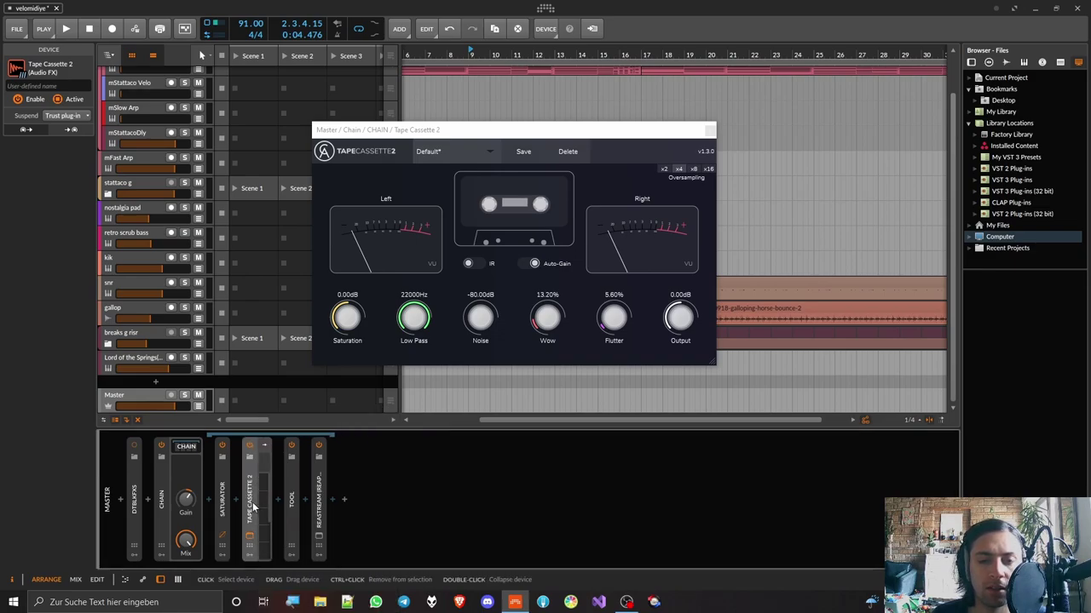
Solo the nostalgia pad track and start playback to audition it
click(133, 237)
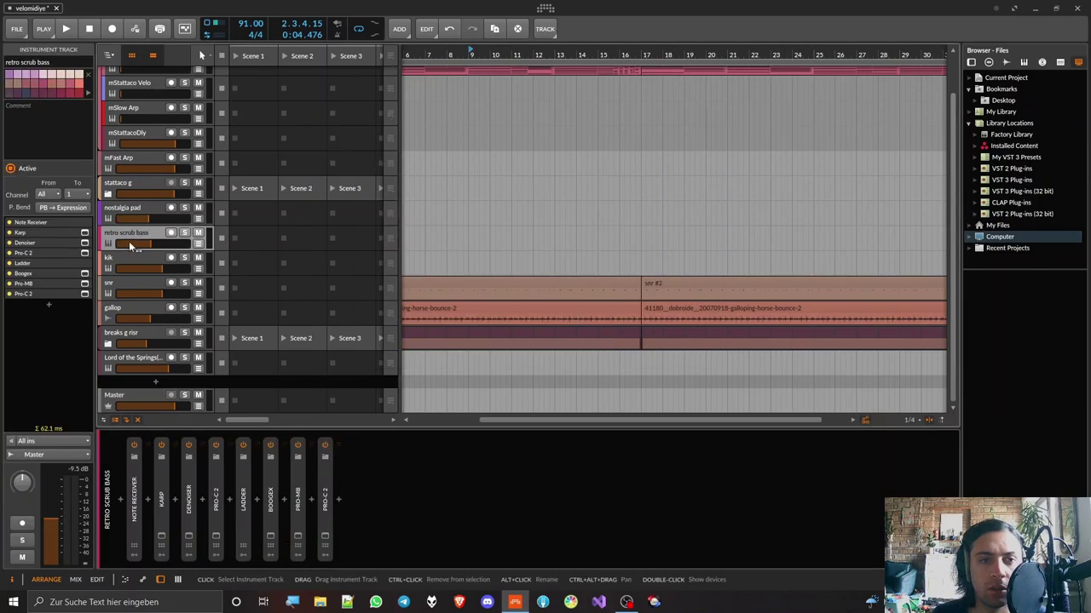
click(167, 214)
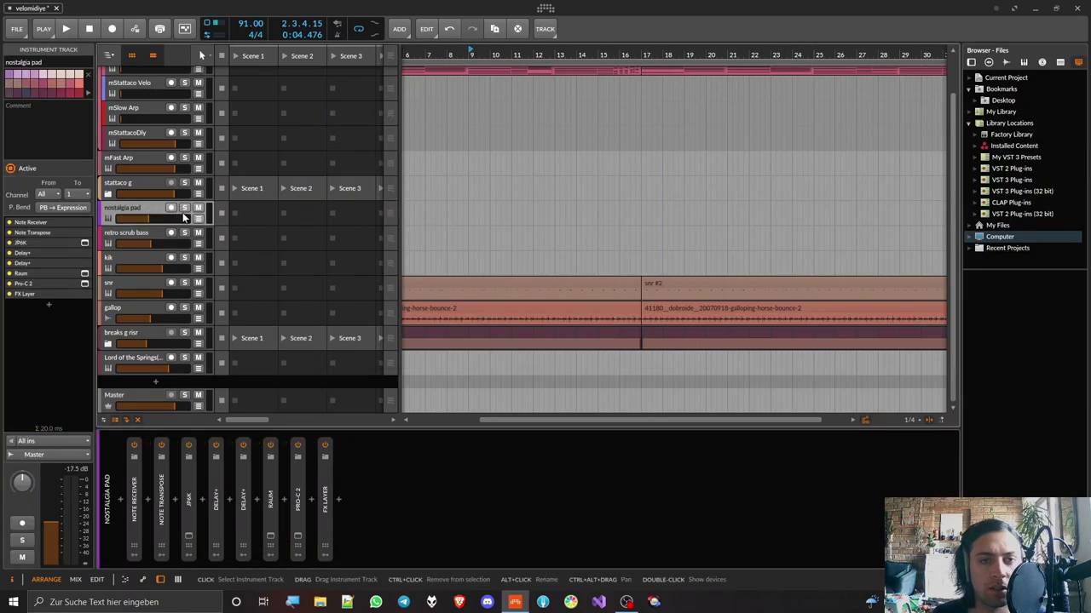
click(184, 210)
key(space)
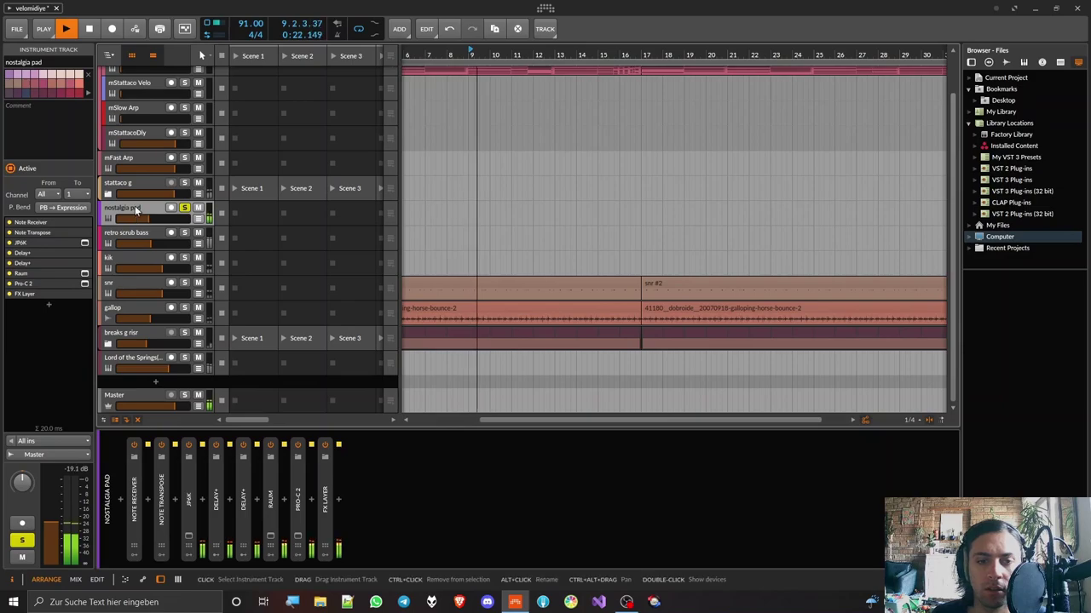
Insert Tape Cassette 2 after FX Layer at the end of the nostalgia pad device chain
click(340, 501)
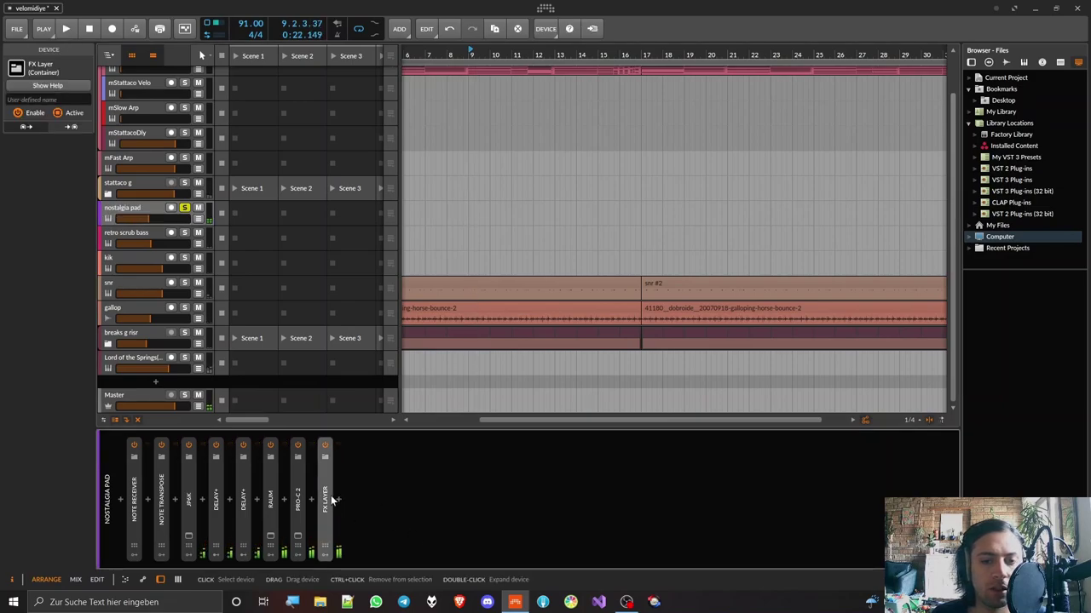
text(tape)
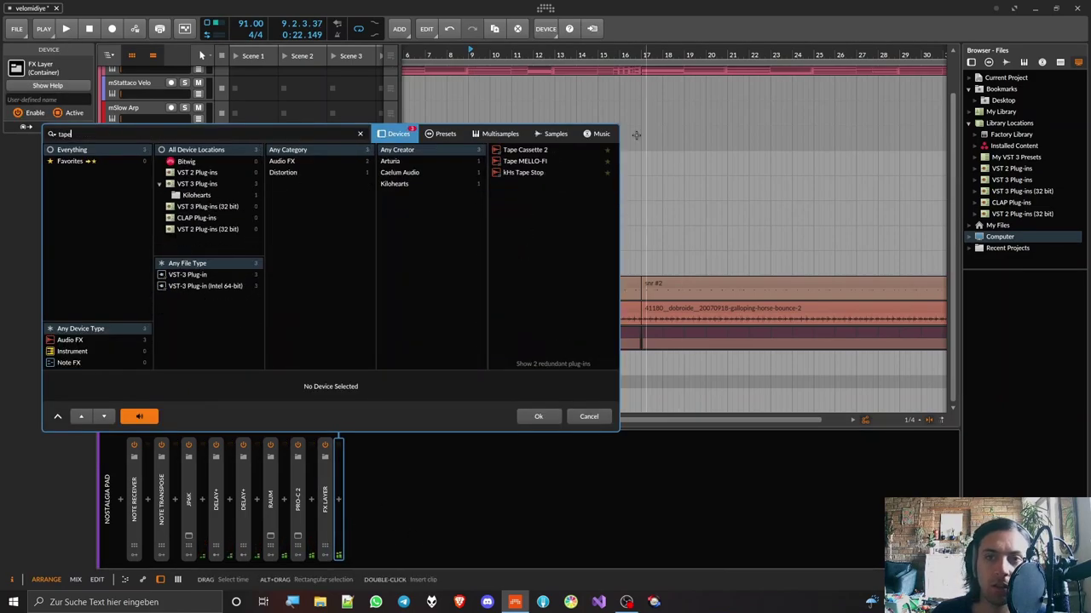
double_click(542, 151)
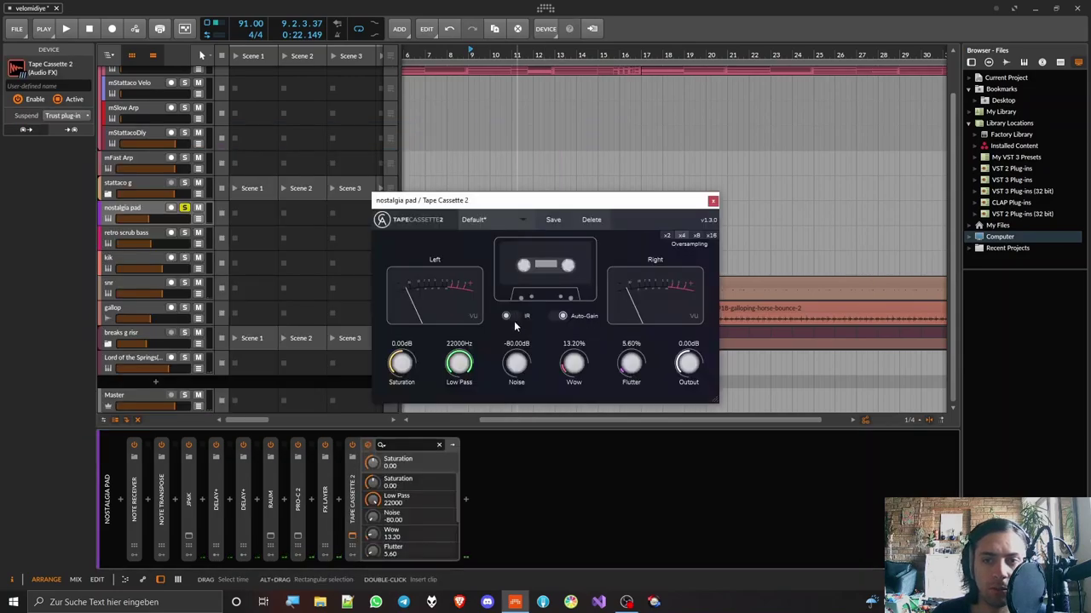
During playback, enable IR, set Saturation to -5.78 dB and Wow to 7.60%, and compare with Tape Cassette 2 bypassed
key(space)
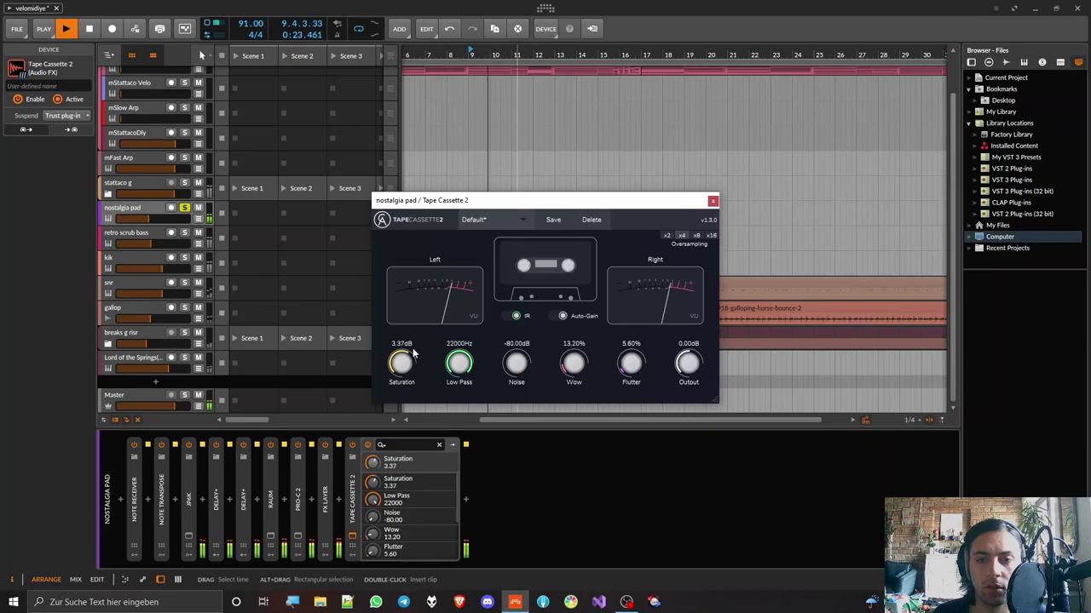
drag(409, 365, 415, 397)
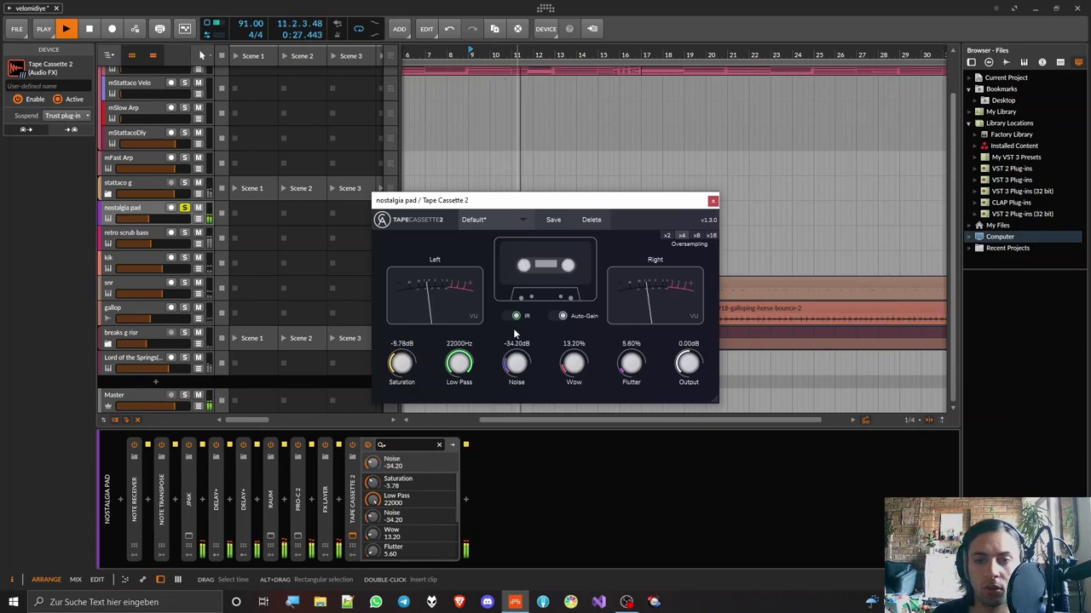
mouse_move(578, 367)
mouse_down()
mouse_move(578, 339)
mouse_move(578, 372)
mouse_up()
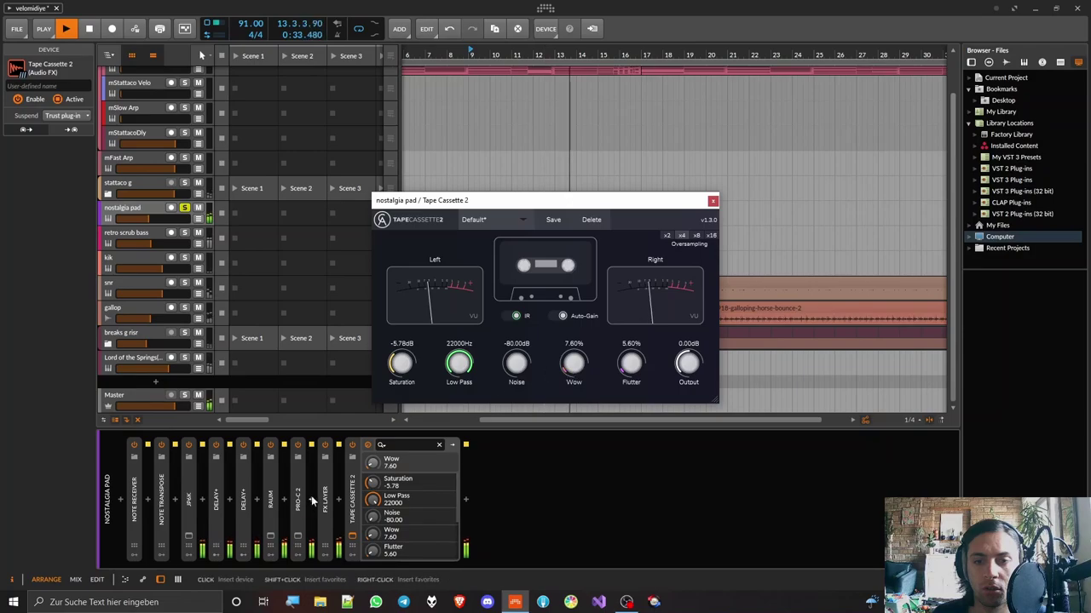
click(352, 445)
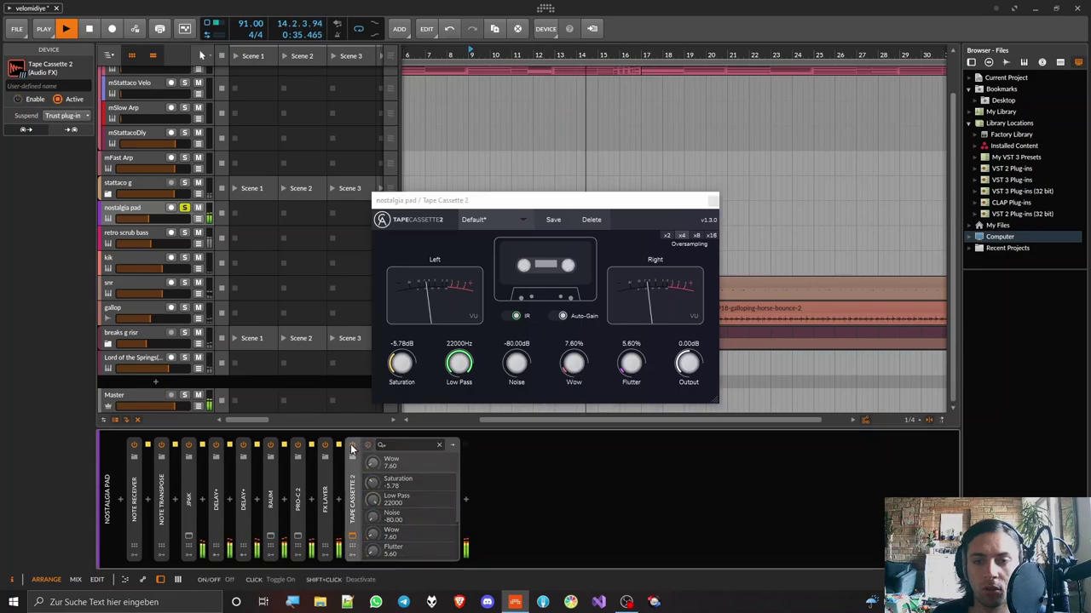
click(352, 444)
Set Low Pass to 21270 Hz and Saturation to 1.55 dB, checking the sound against the bypassed plug-in
drag(471, 380, 465, 514)
drag(461, 446, 436, 357)
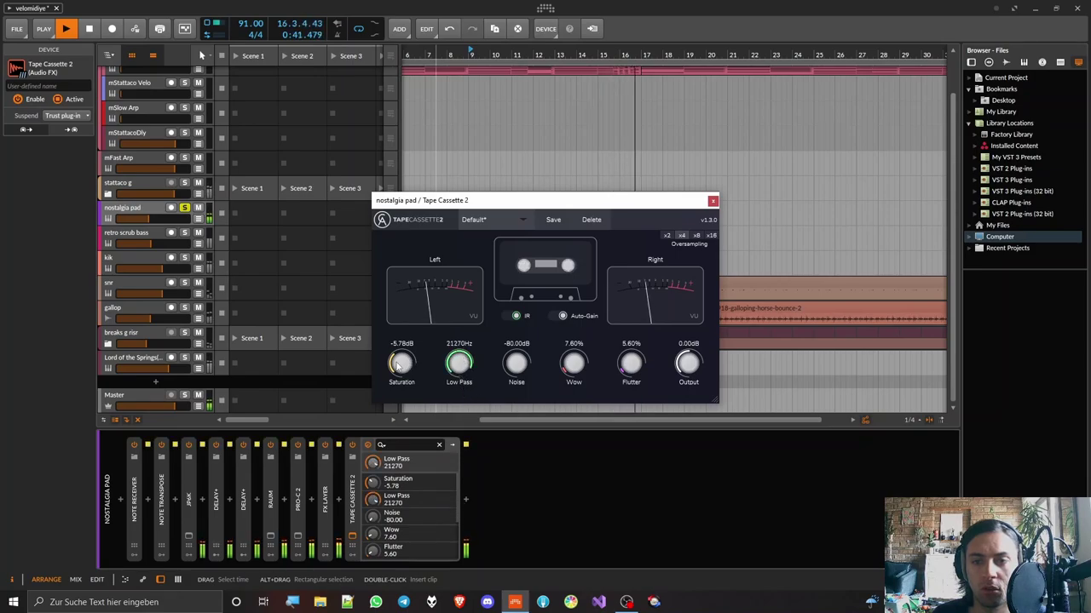
scroll(398, 365, down, 2)
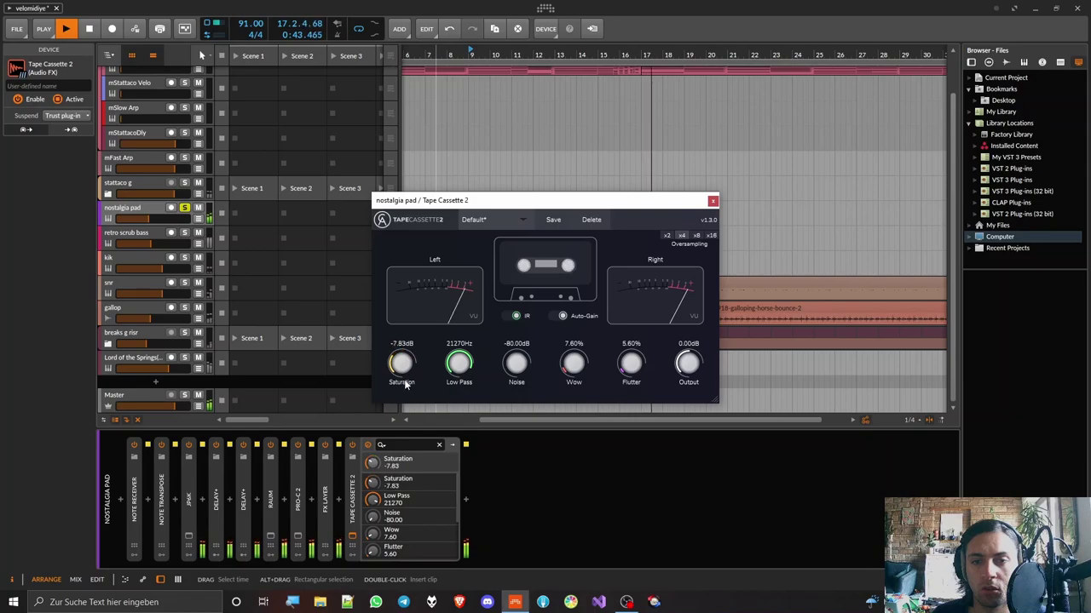
drag(405, 385, 409, 350)
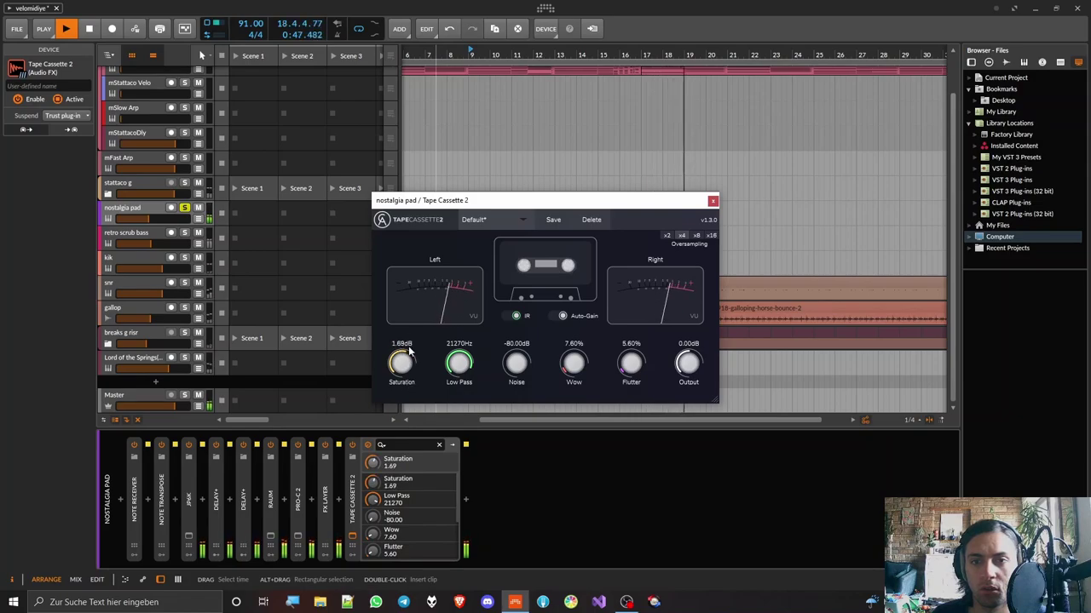
click(352, 446)
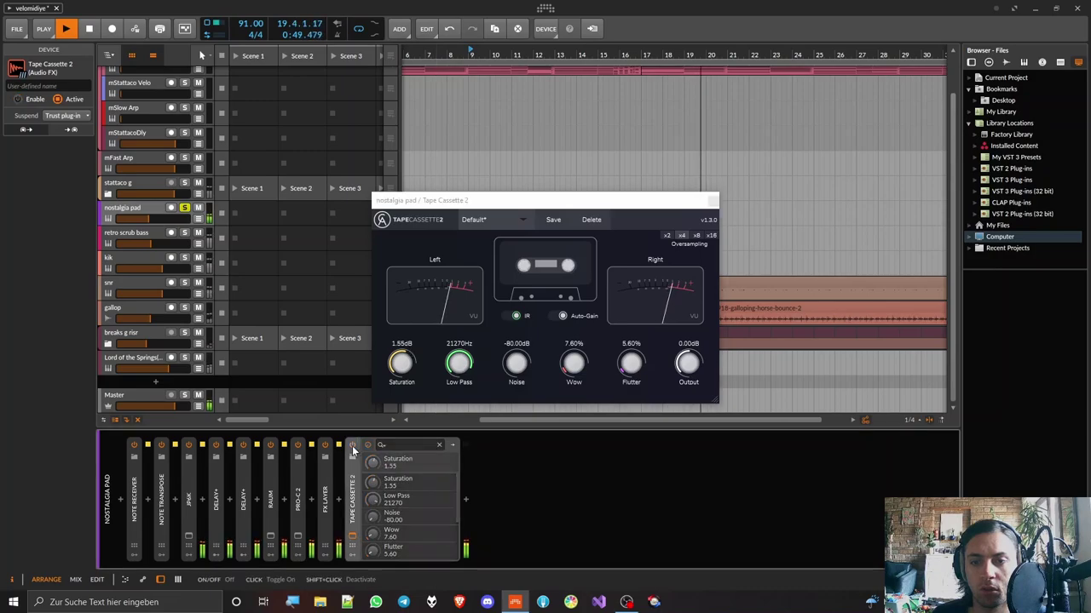
click(352, 446)
Set Flutter to 12.80% and Output to 1.28 dB, toggling Tape Cassette 2 off and on to match levels
drag(686, 369, 683, 358)
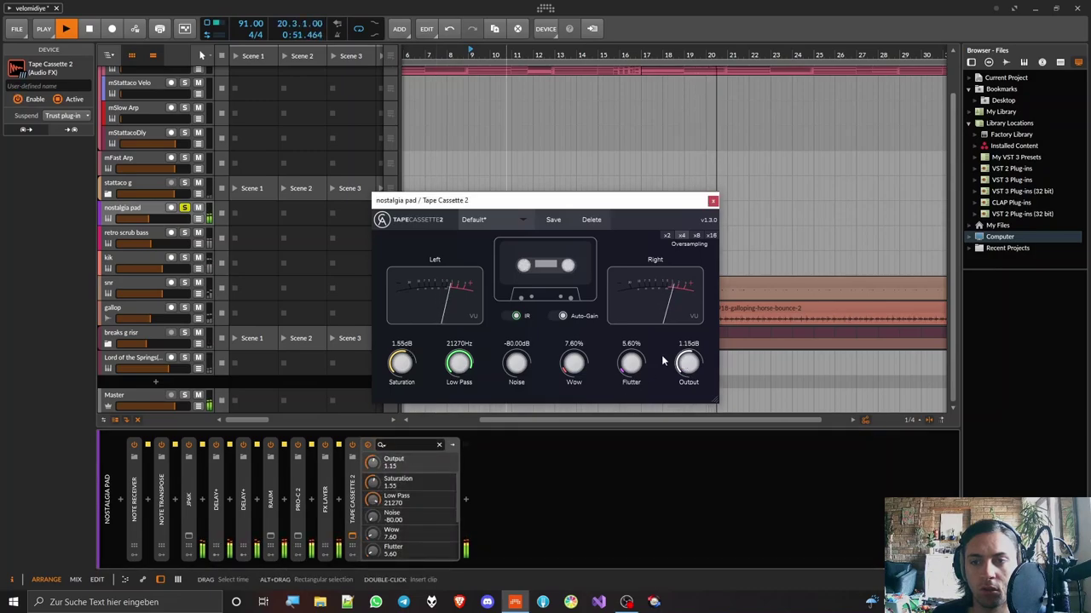
click(352, 447)
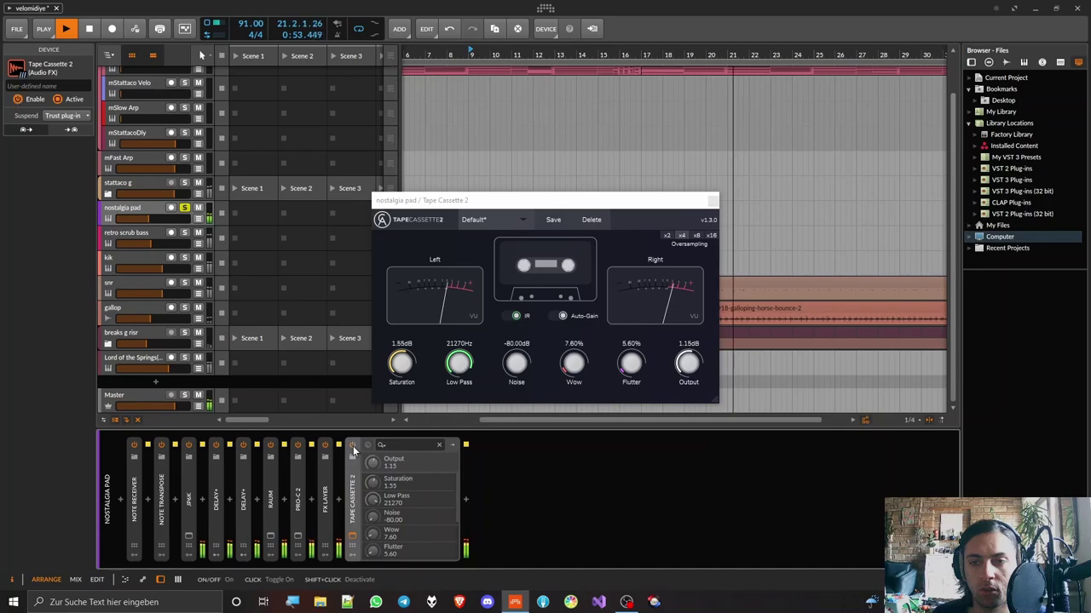
click(352, 448)
drag(635, 367, 638, 365)
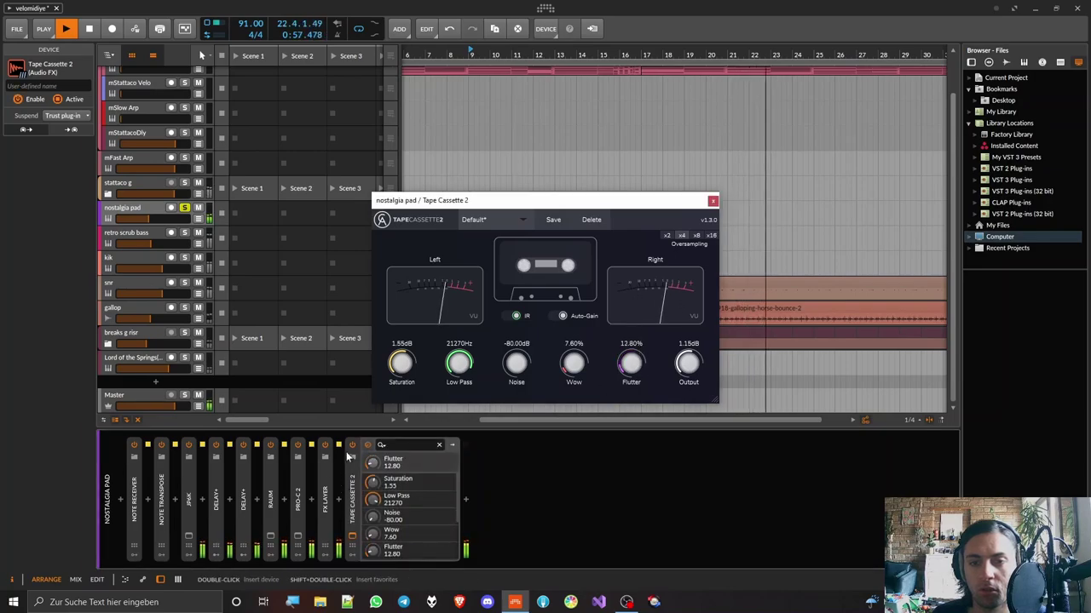
click(351, 447)
click(351, 447)
drag(682, 369, 683, 364)
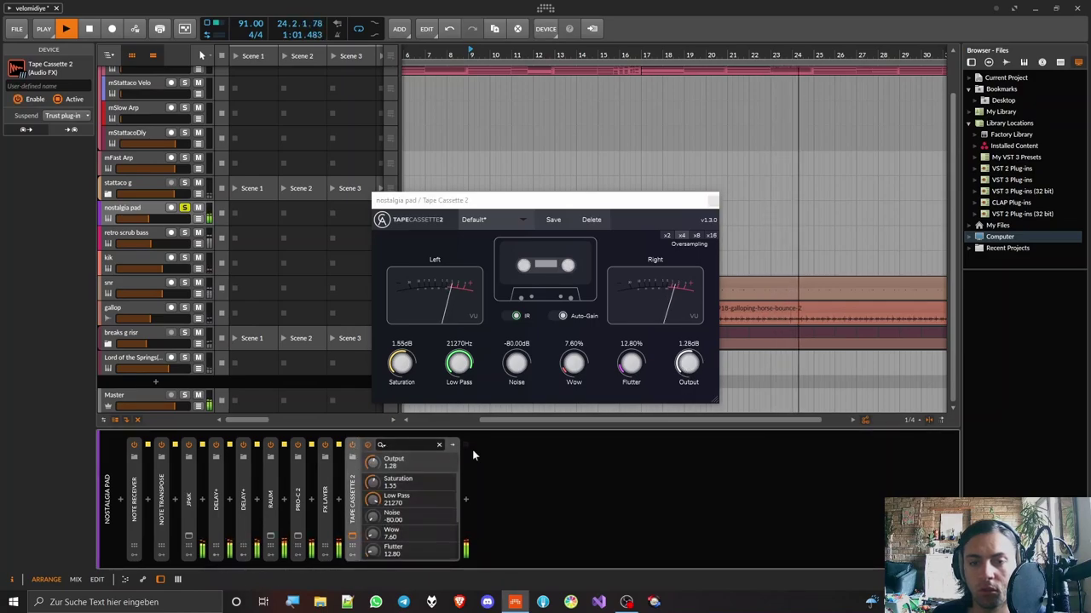
Unsolo nostalgia pad and set Output to 1.69 dB and Wow to 14.00%, comparing Tape Cassette 2 on and bypassed in the full mix
click(184, 207)
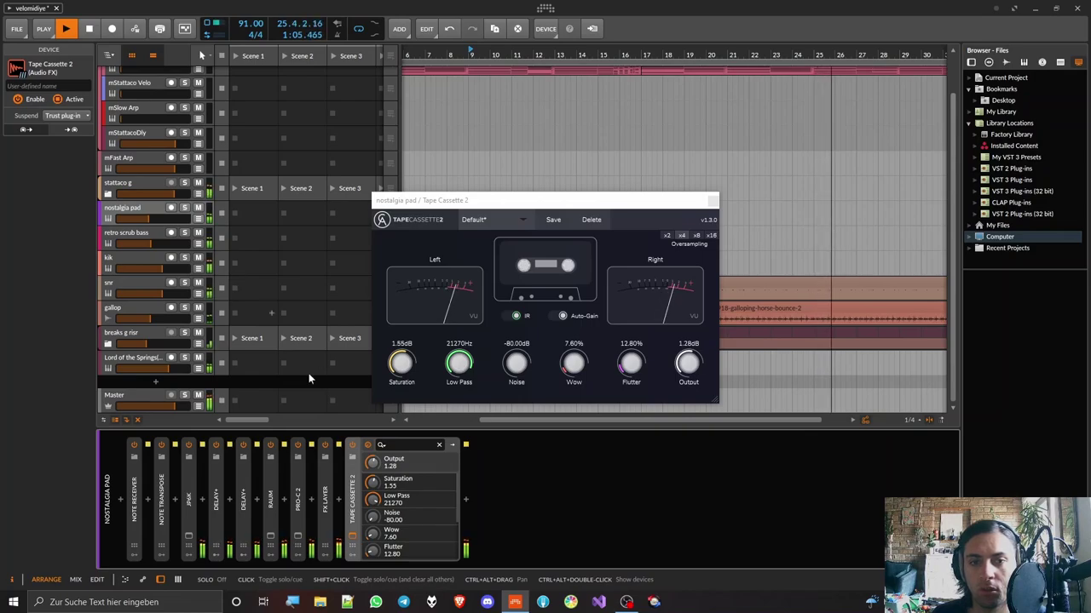
click(351, 445)
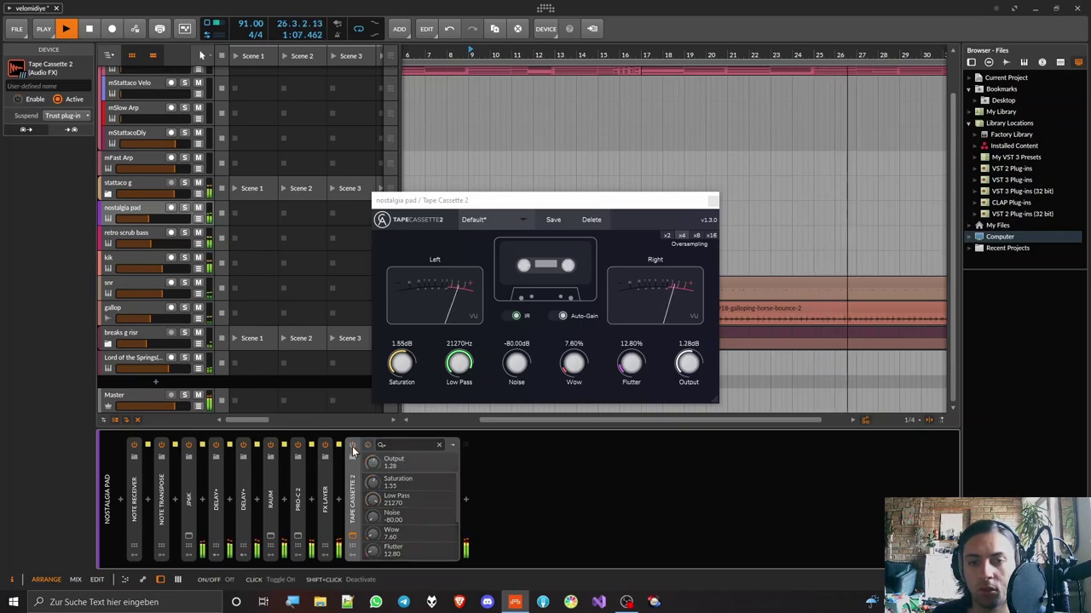
click(352, 446)
click(693, 368)
drag(693, 368, 693, 366)
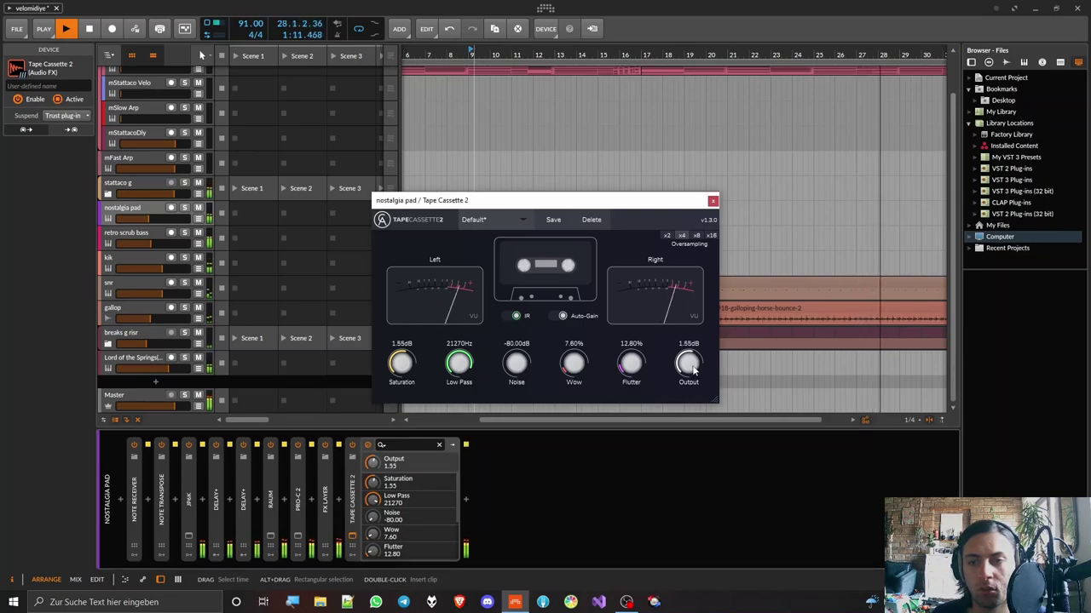
scroll(693, 368, up, 1)
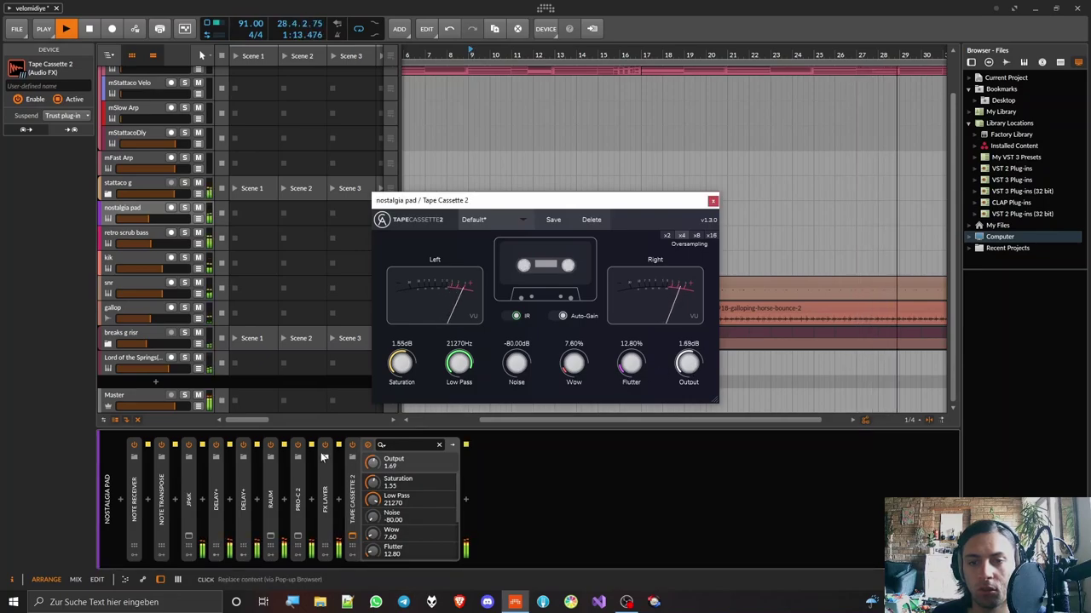
click(351, 446)
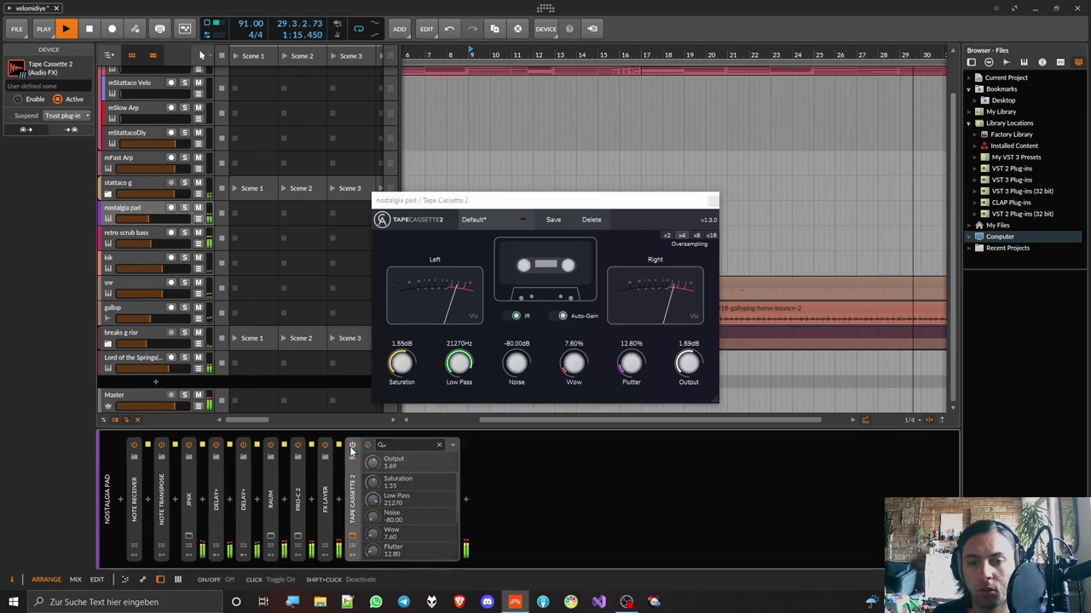
click(351, 445)
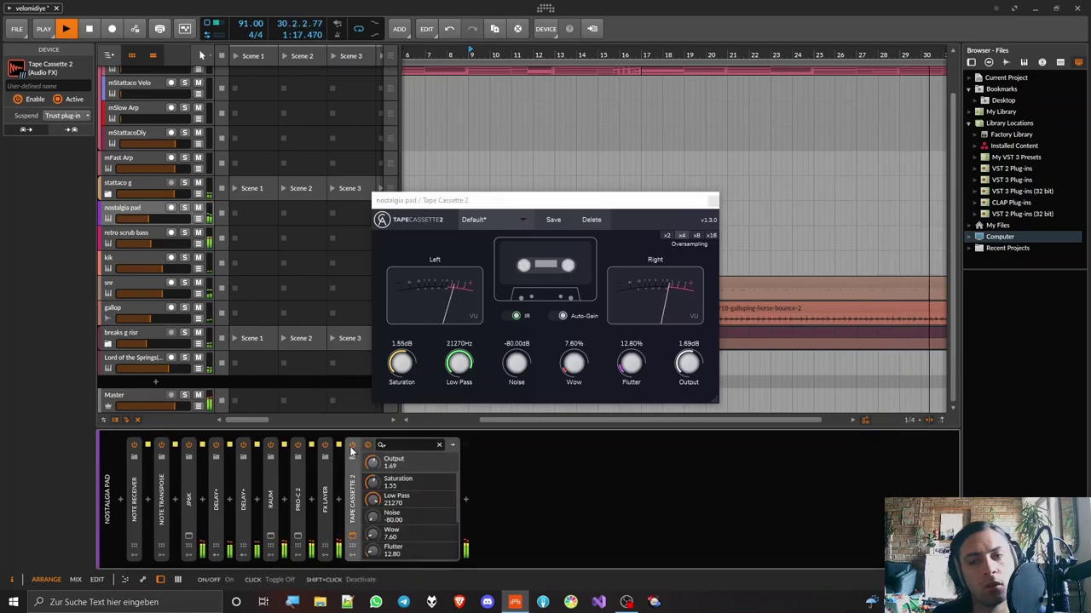
mouse_move(575, 372)
mouse_down()
mouse_move(578, 355)
mouse_move(581, 367)
mouse_up()
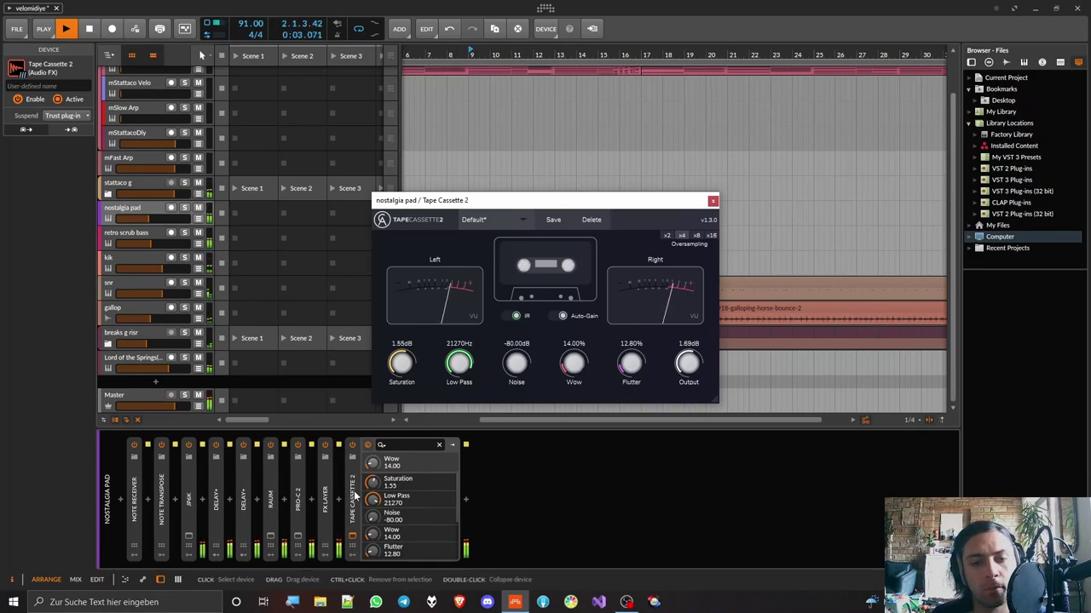
Solo nostalgia pad again, move Tape Cassette 2 between the second Delay+ and Raum, and collapse its device view
click(184, 208)
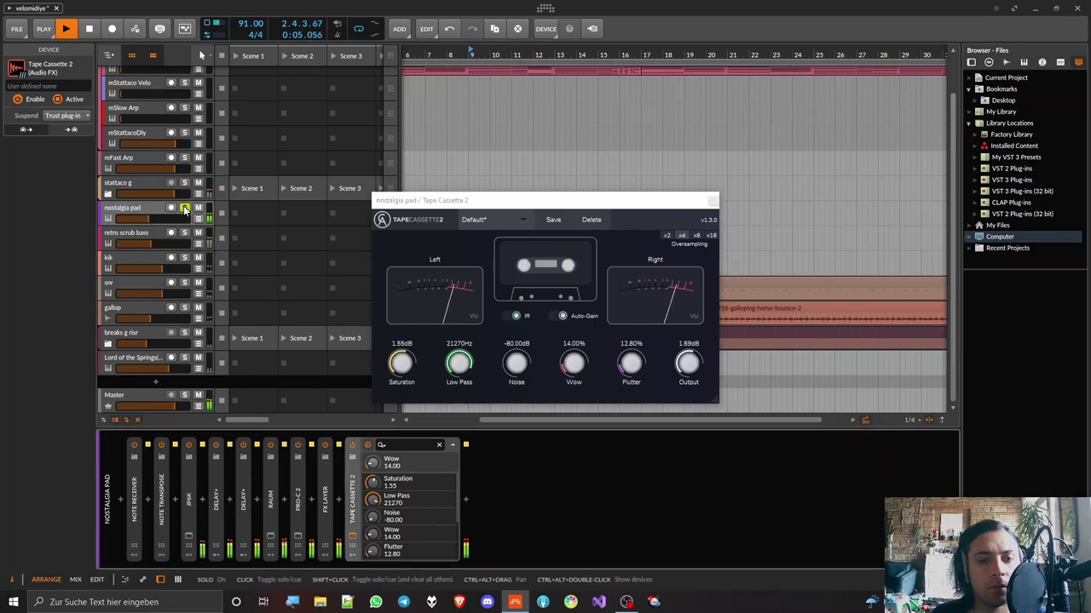
key(space)
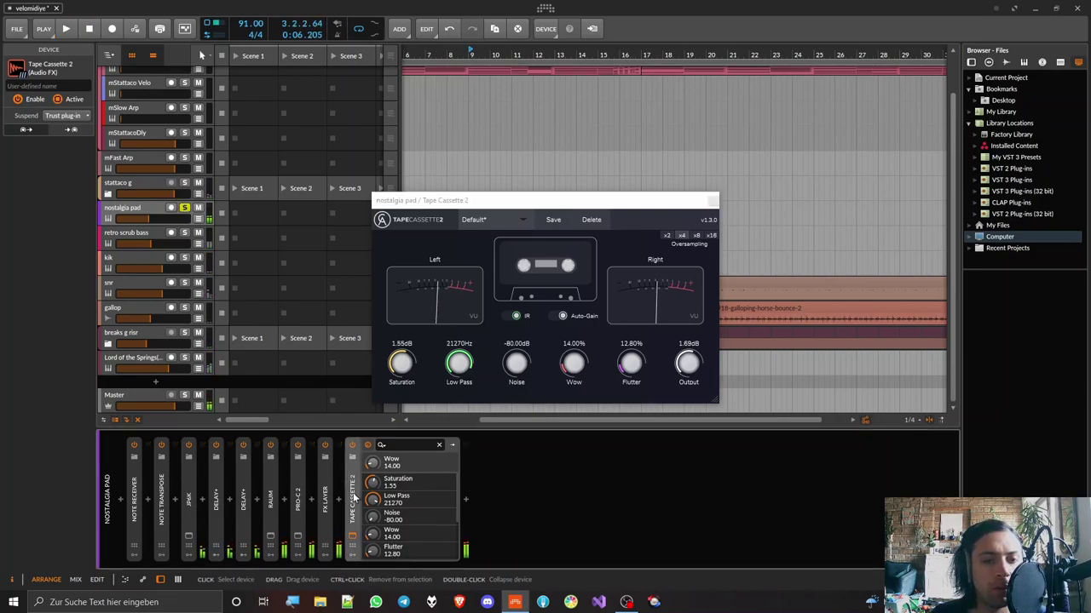
drag(354, 497, 264, 503)
key(space)
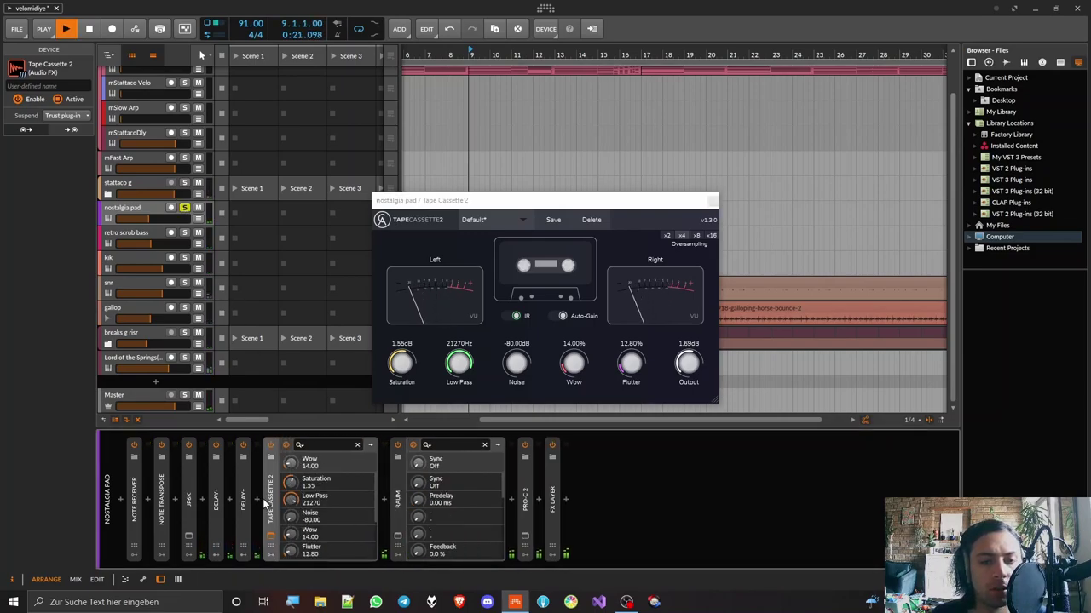
double_click(266, 503)
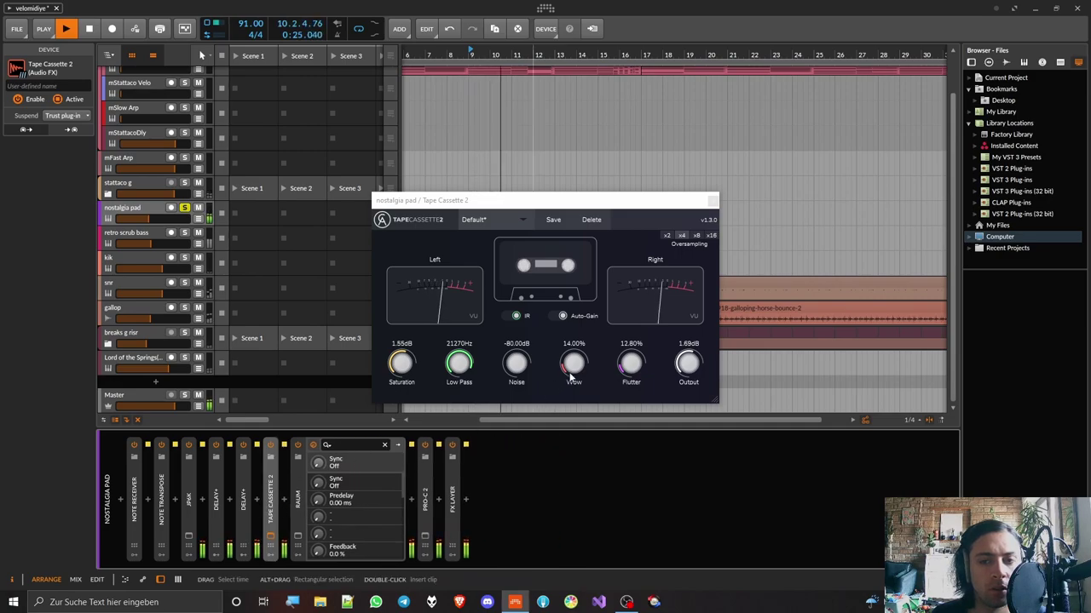
Set Saturation to 2.42 dB with Wow at 14.00%, replay the soloed pad, stop playback and close the Tape Cassette 2 window
mouse_move(571, 374)
mouse_down()
mouse_move(571, 360)
mouse_move(573, 371)
mouse_up()
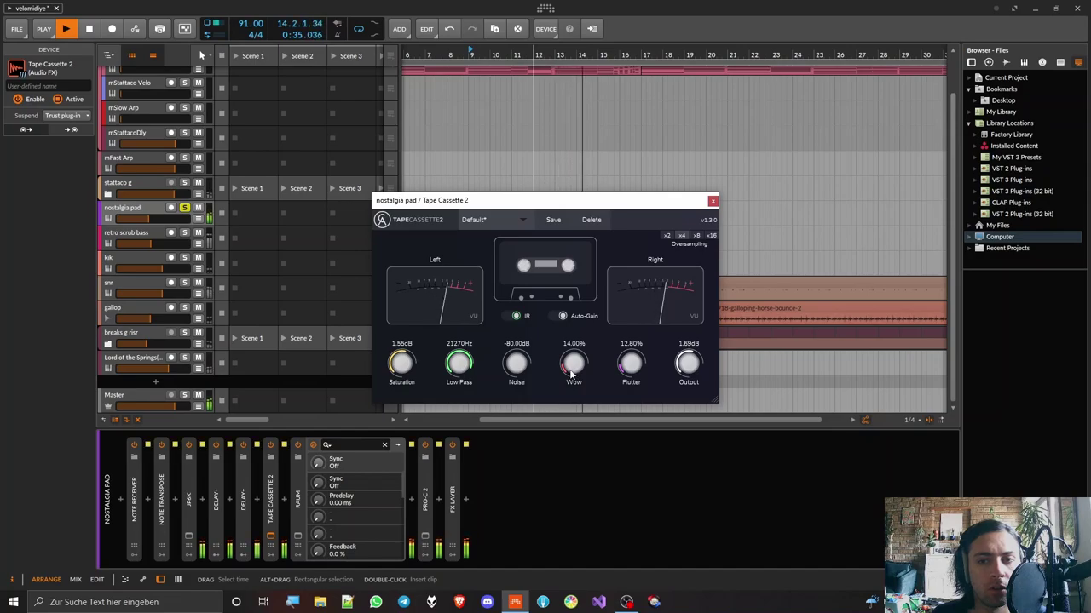
drag(408, 367, 412, 364)
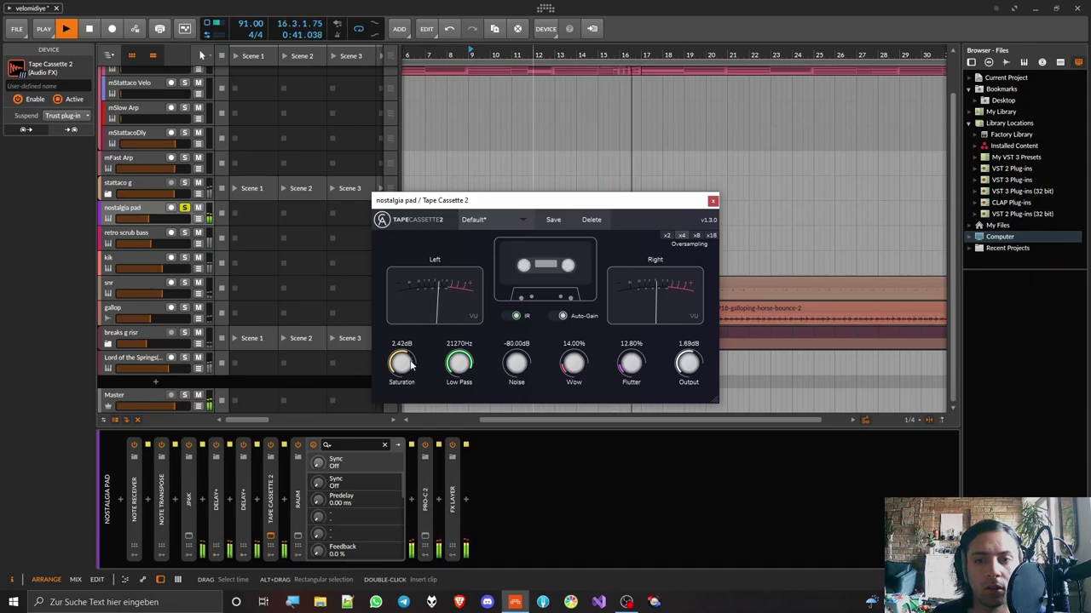
key(space)
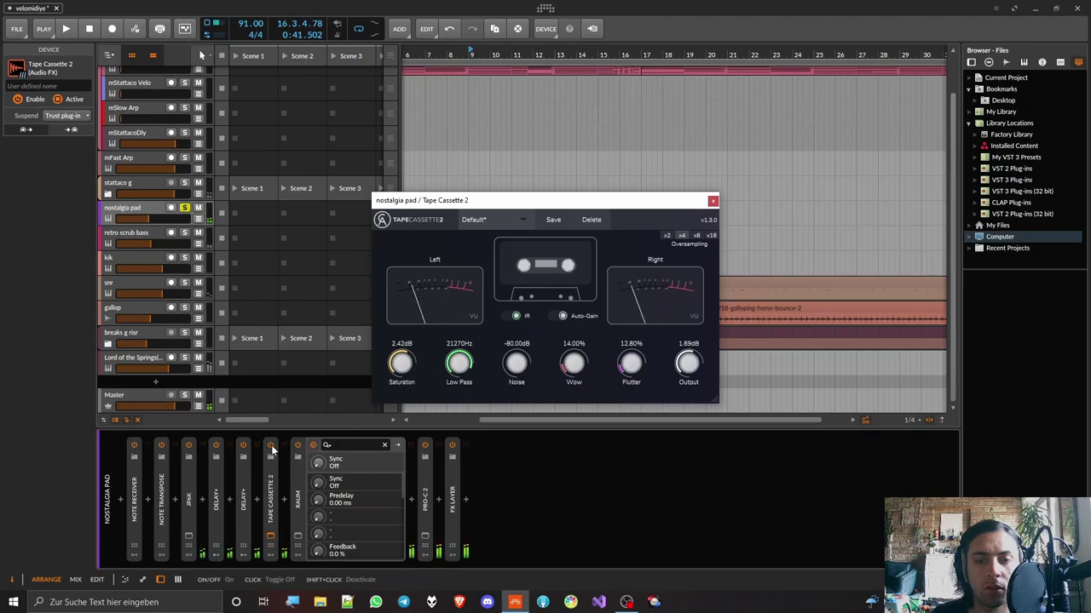
key(space)
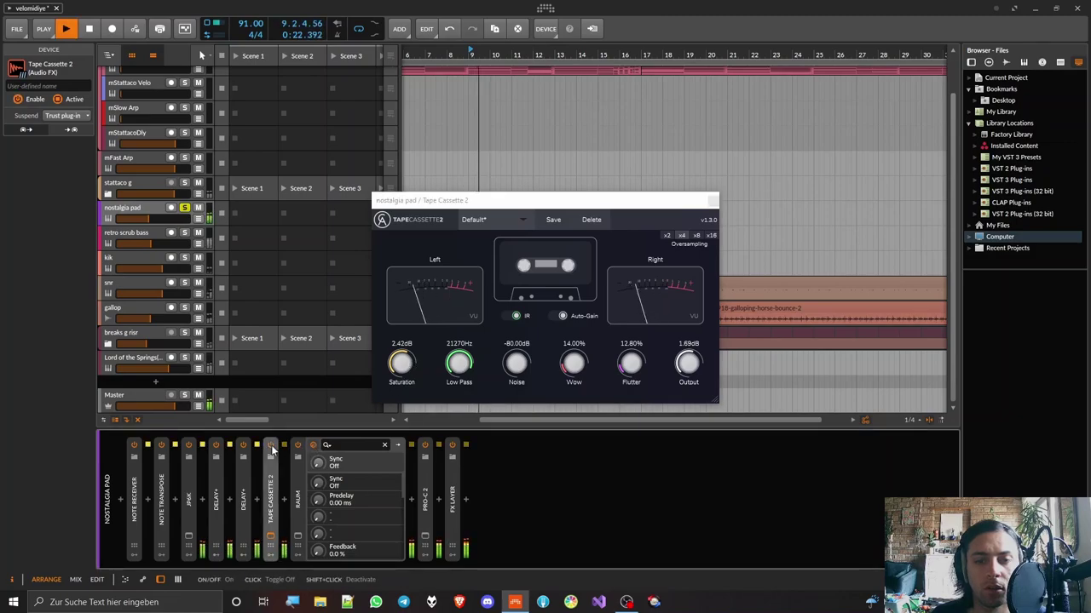
key(space)
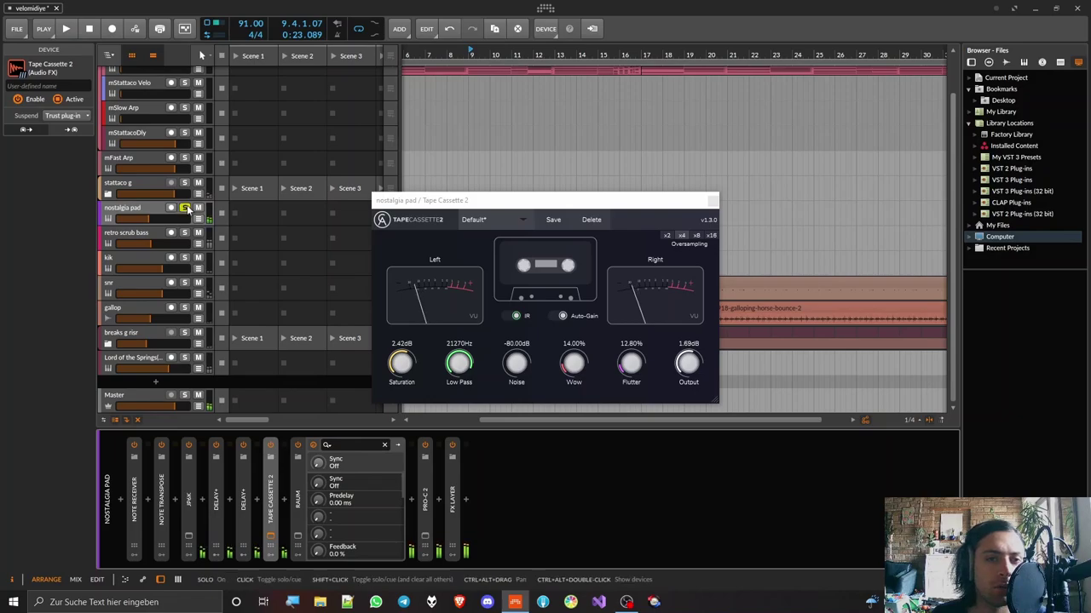
click(712, 201)
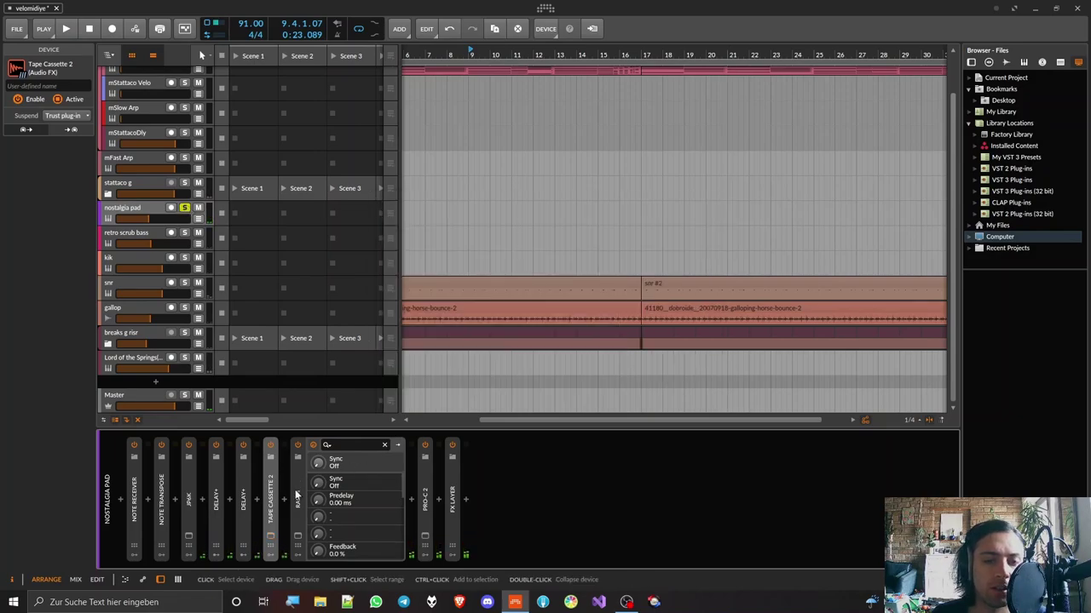
double_click(295, 489)
click(184, 207)
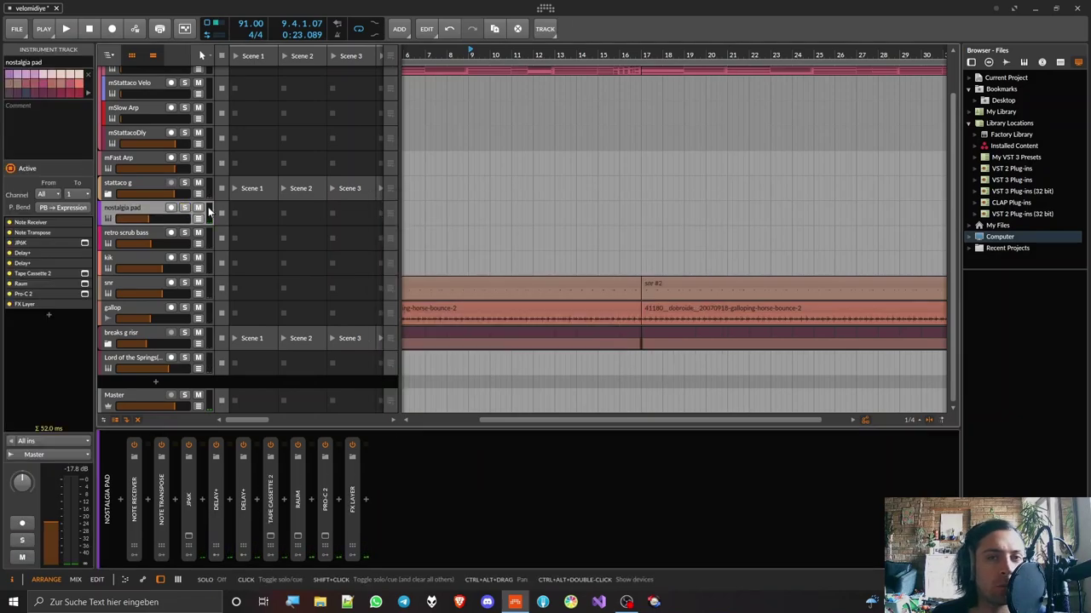
Bypass Tape Cassette 2 in the Master's chain and insert the NEL plug-in directly after it, repositioning its window
click(128, 397)
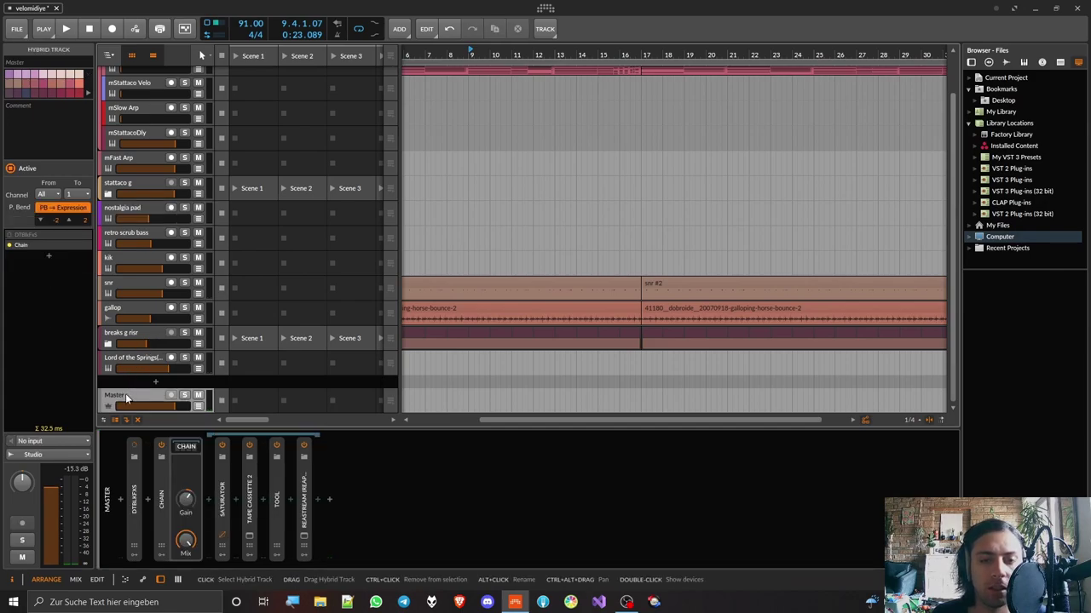
click(250, 499)
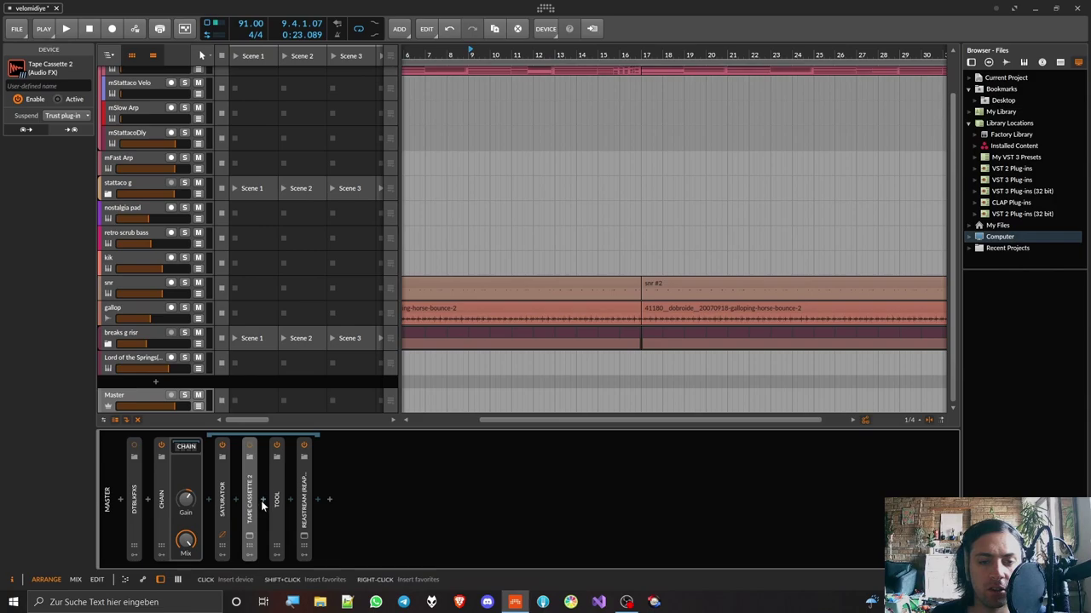
click(262, 498)
text(nel)
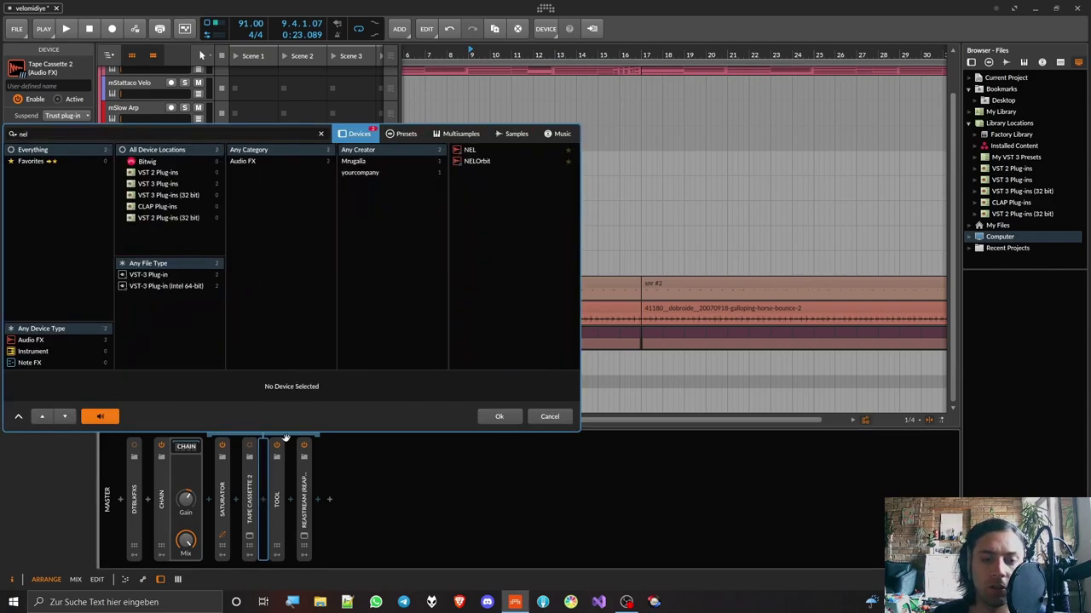
double_click(469, 151)
drag(501, 164, 548, 101)
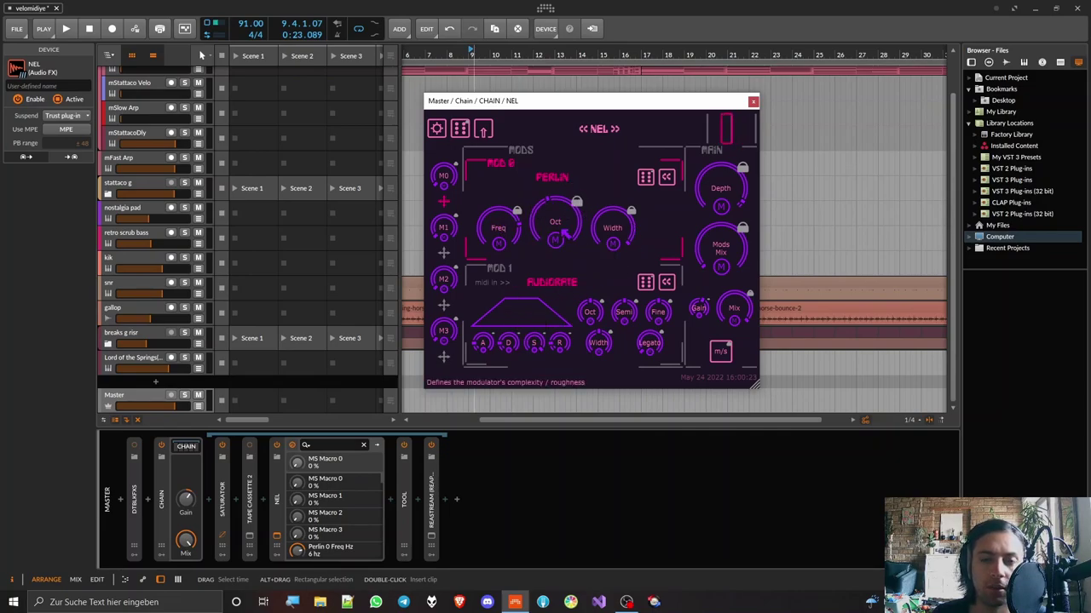
Play the mix through NEL, set Perlin Freq to 6.88 Hz and Depth to 100%, and stop playback
key(space)
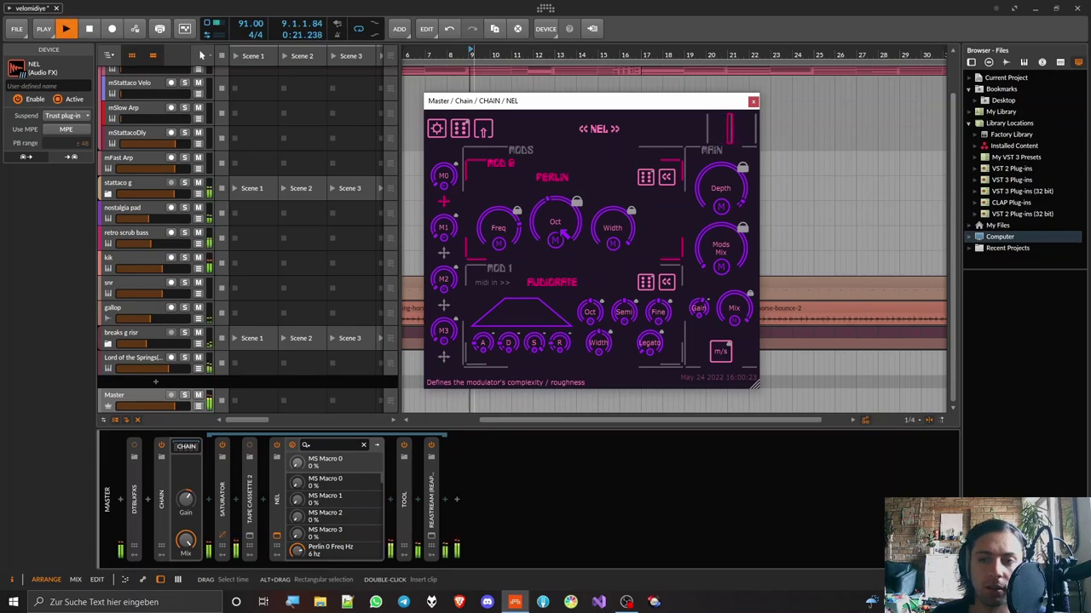
drag(755, 198, 756, 180)
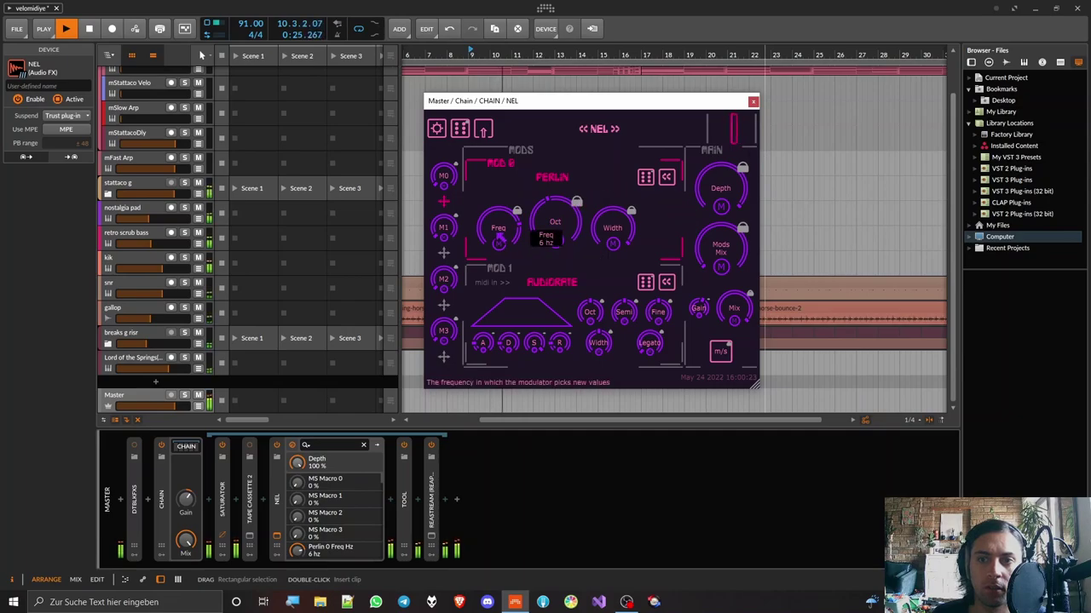
key(space)
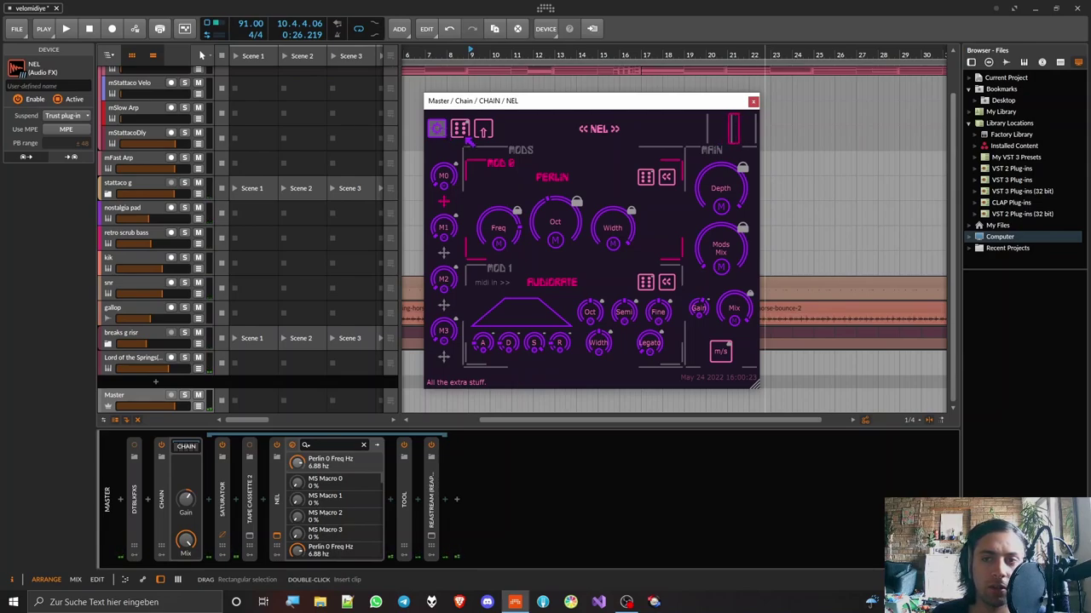
drag(733, 190, 731, 128)
Set the buffer size in NEL's audio options to 40 ms and return to the modulator view
click(444, 124)
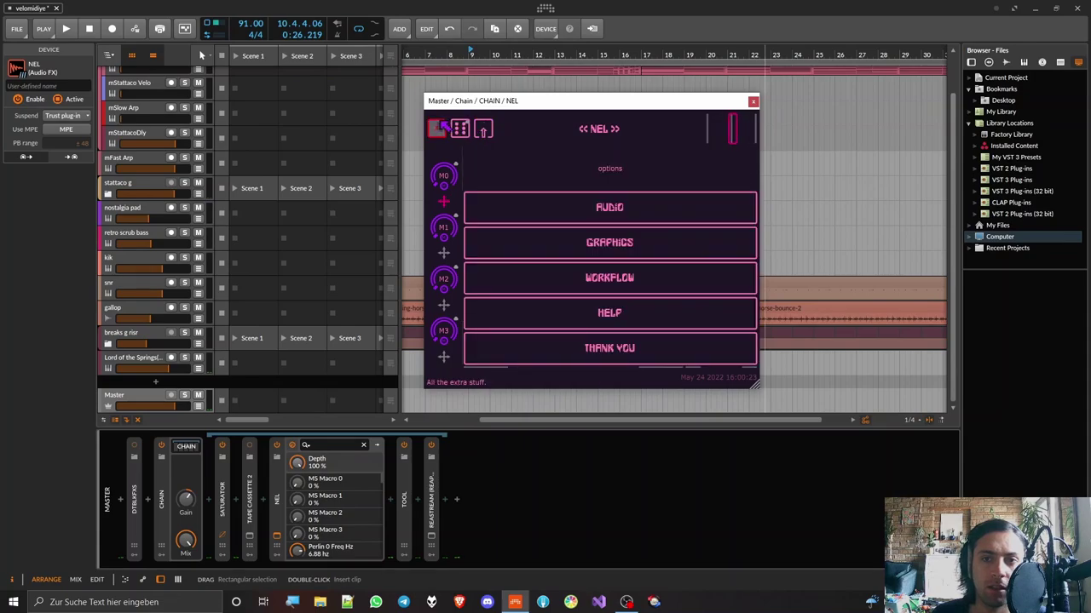
click(608, 208)
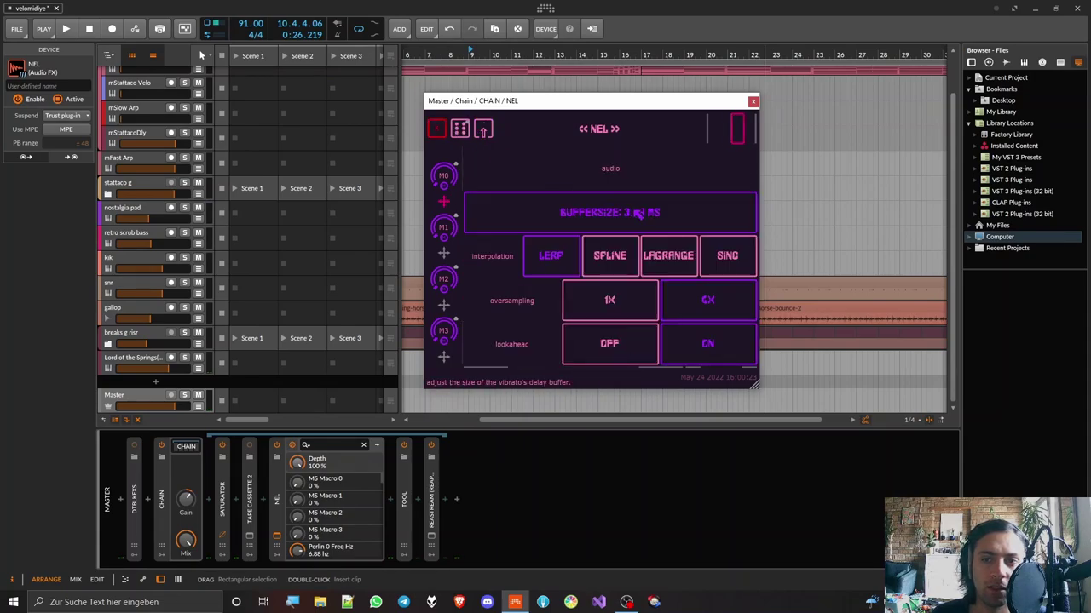
scroll(694, 207, down, 5)
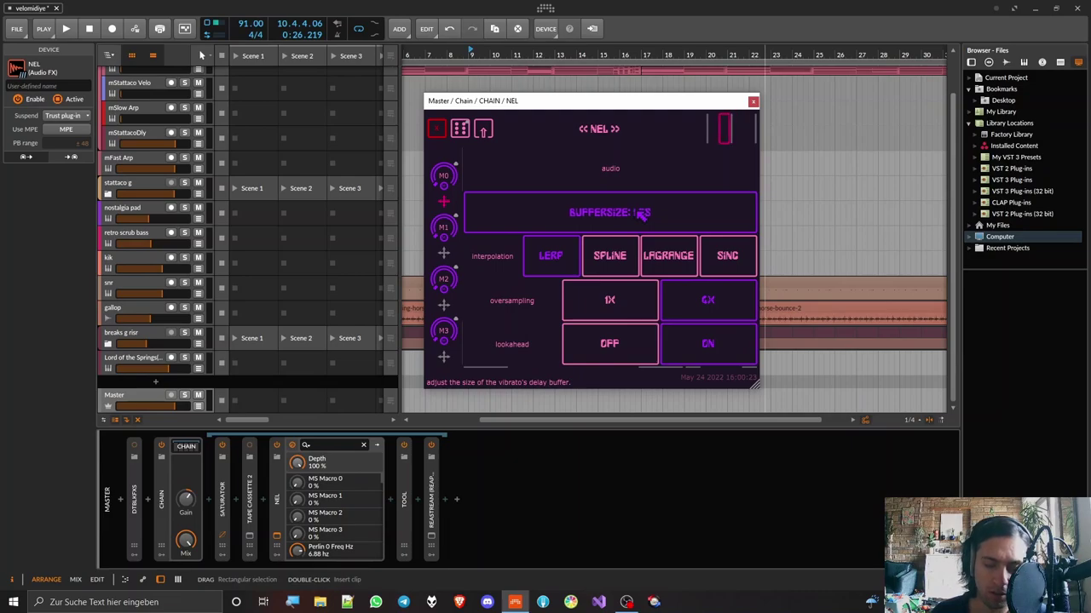
scroll(644, 213, up, 3)
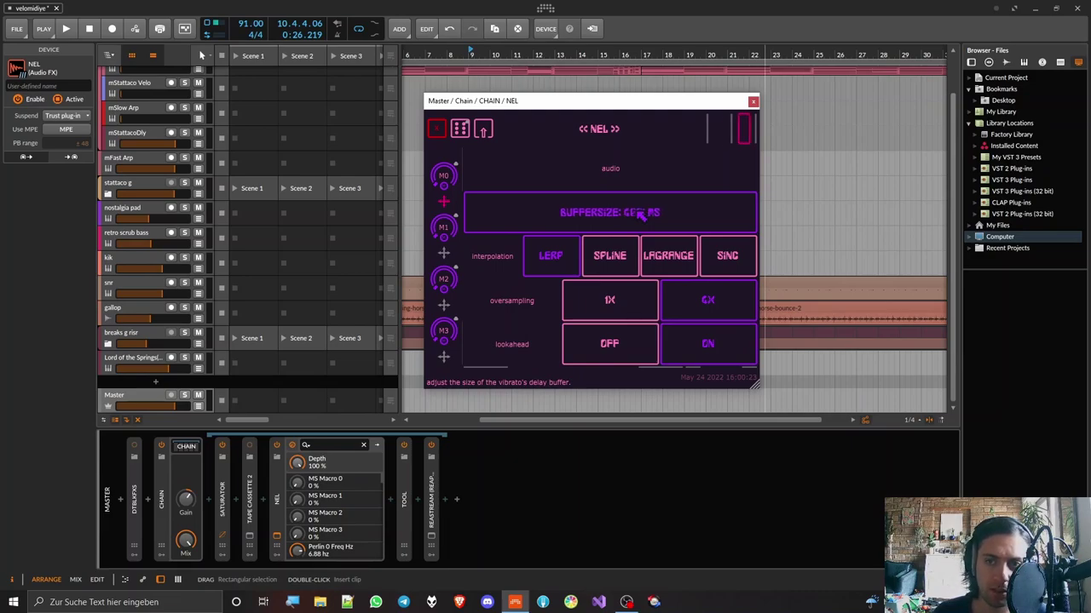
click(640, 216)
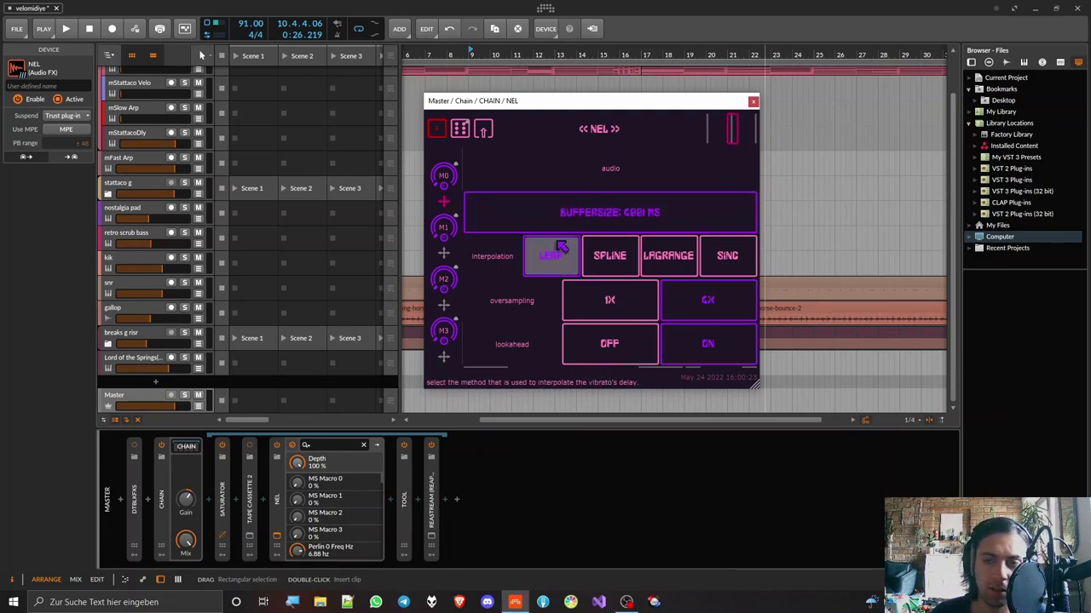
click(436, 128)
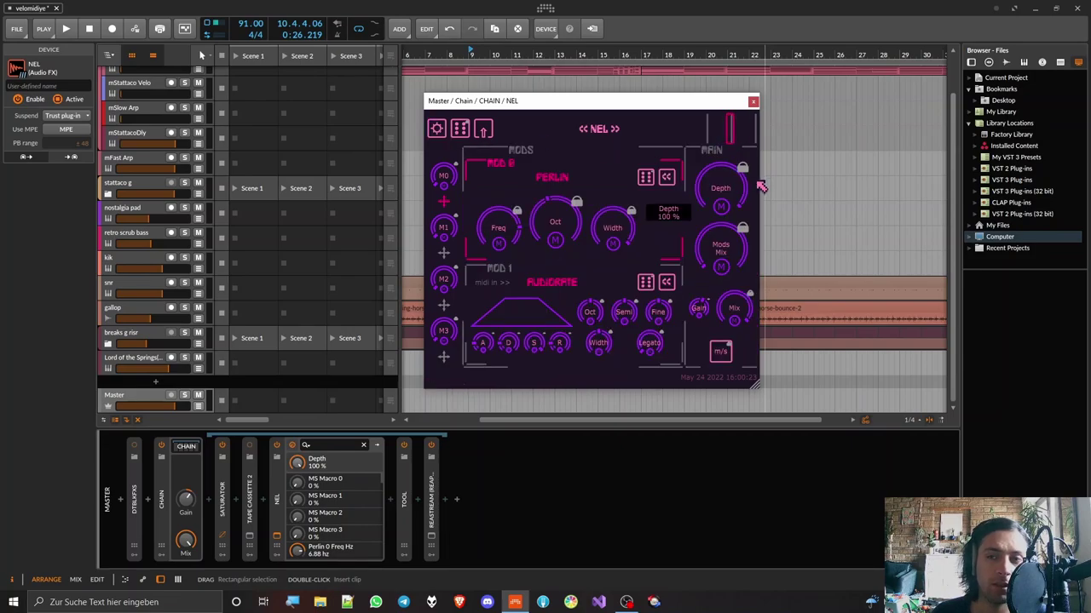
Replay the mix to audition NEL with Depth at 100%, and stop playback
key(space)
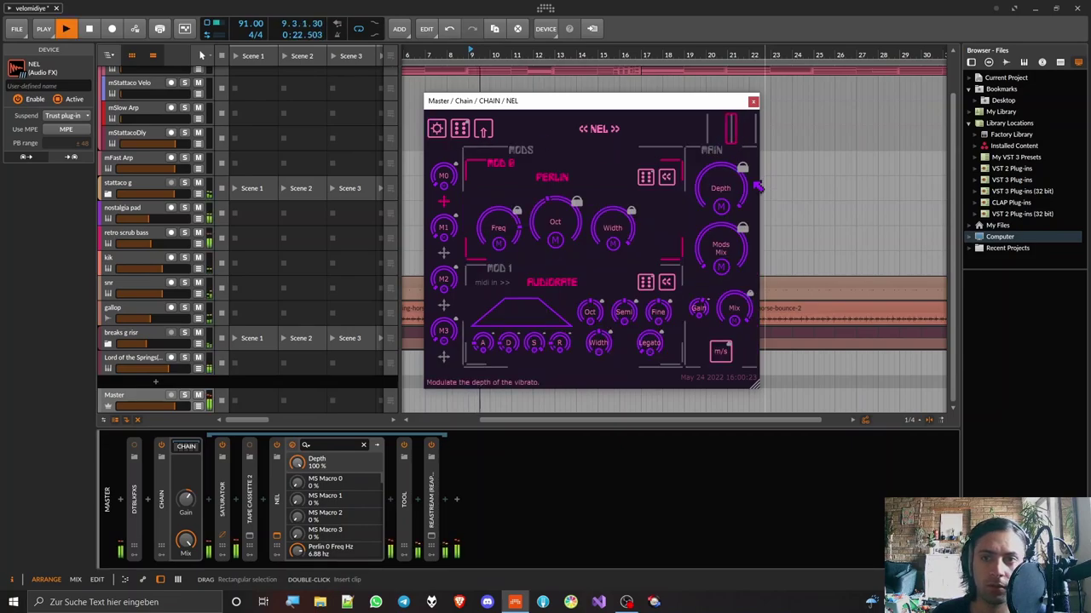
drag(719, 185, 707, 97)
key(space)
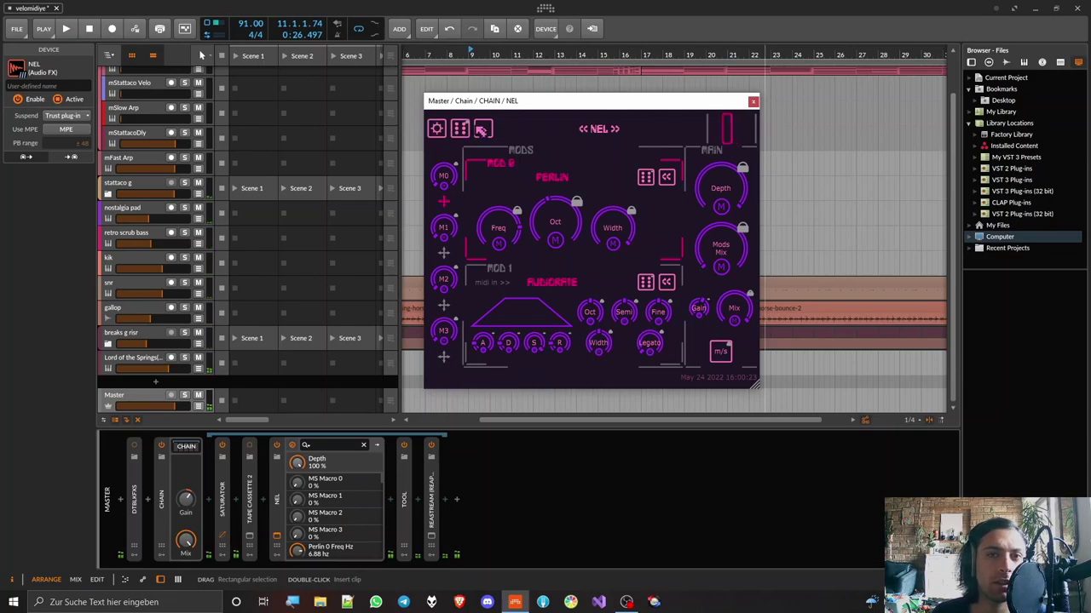
Set Perlin Freq to 0.47 Hz and Oct to 2 oct in NEL while playing the mix
mouse_move(504, 230)
drag(505, 230, 516, 334)
key(space)
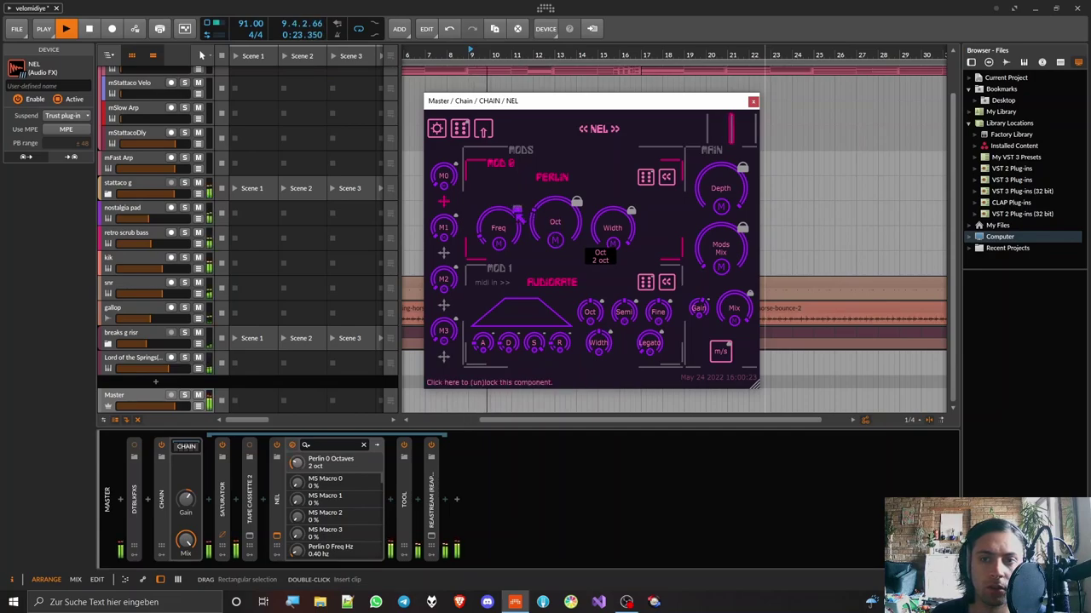
drag(498, 223, 555, 231)
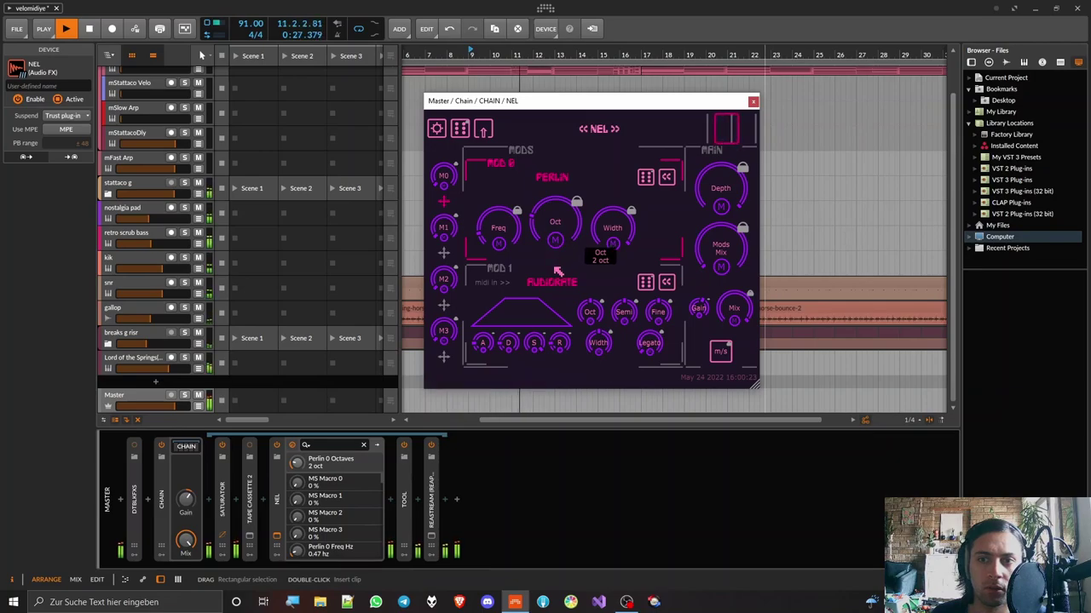
Audition NEL's stereo configuration in l/r, stop playback and switch it back to m/s
click(720, 351)
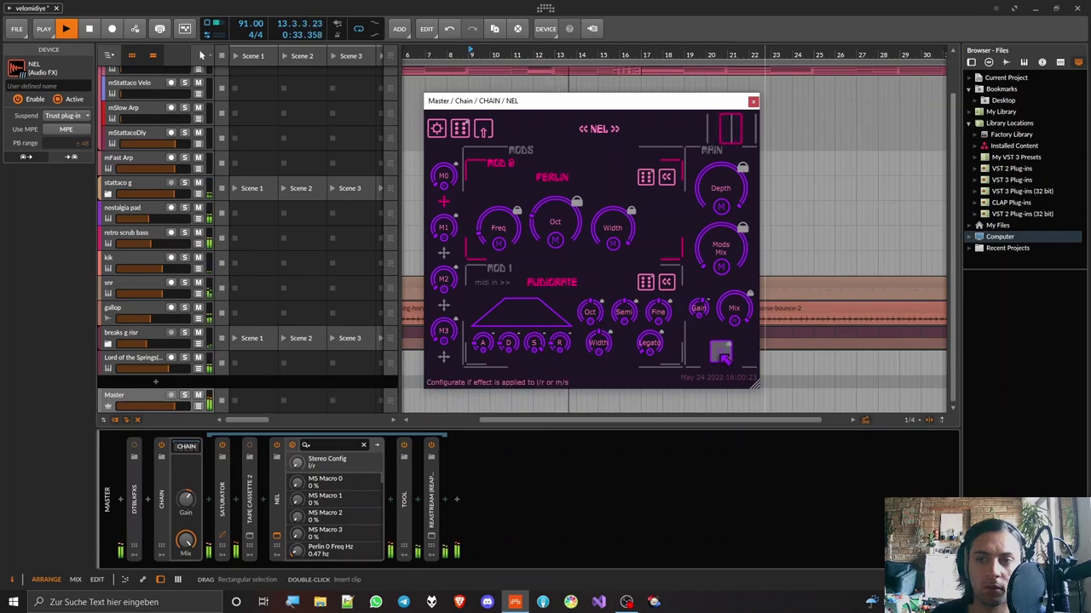
key(space)
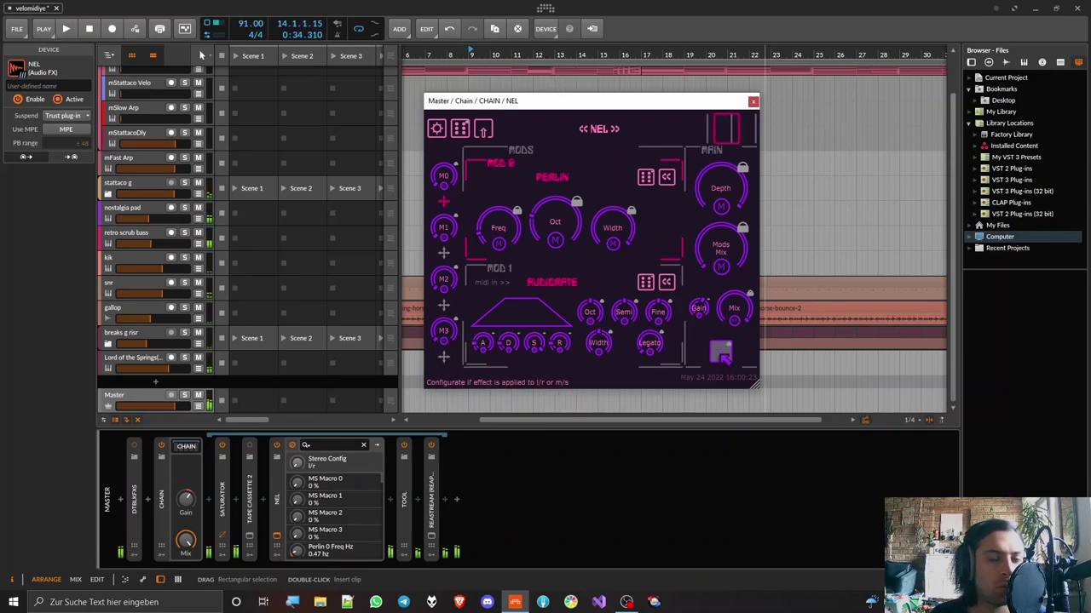
click(720, 356)
Set the buffer size in NEL's audio options to 20 ms and return to the modulator view
click(436, 128)
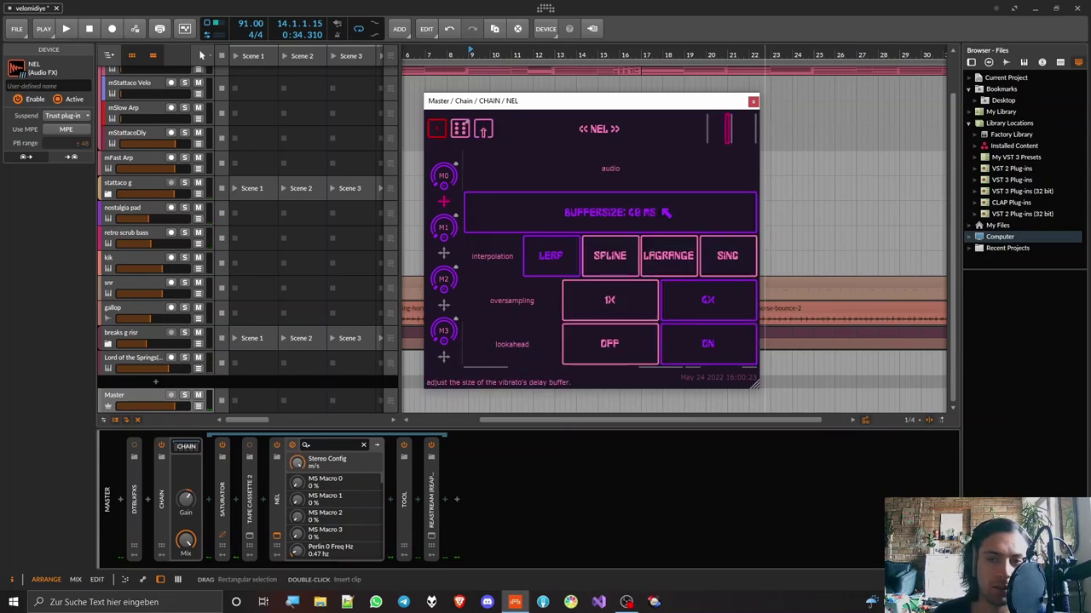
text(20)
key(Return)
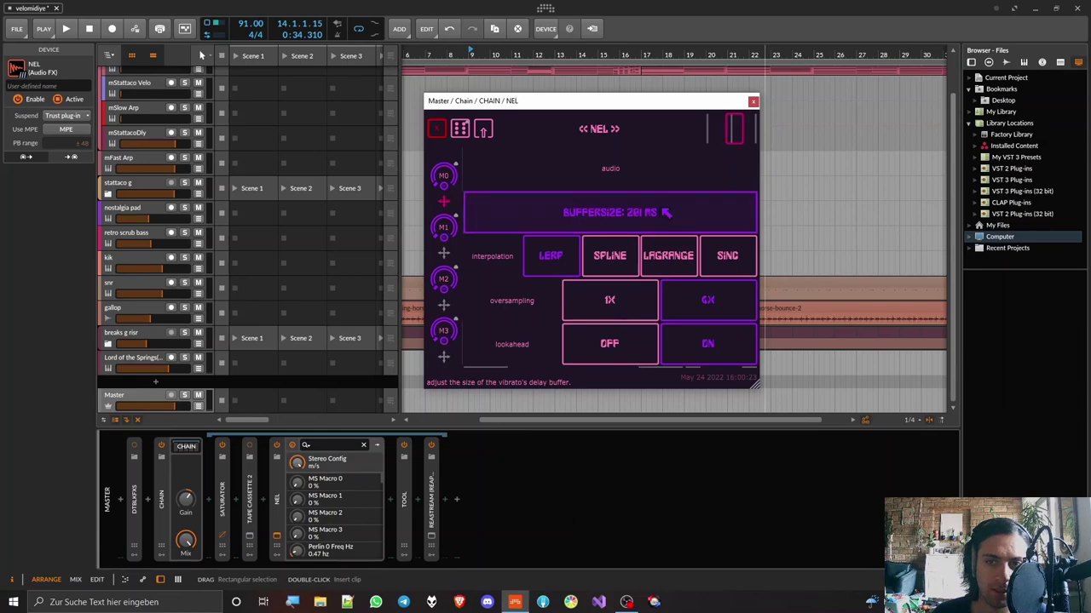
click(436, 128)
Set Perlin Freq to 1.83 Hz, Oct to 4 oct and Depth to 83% during playback, and stop the transport
key(space)
drag(718, 186, 731, 314)
drag(499, 227, 501, 171)
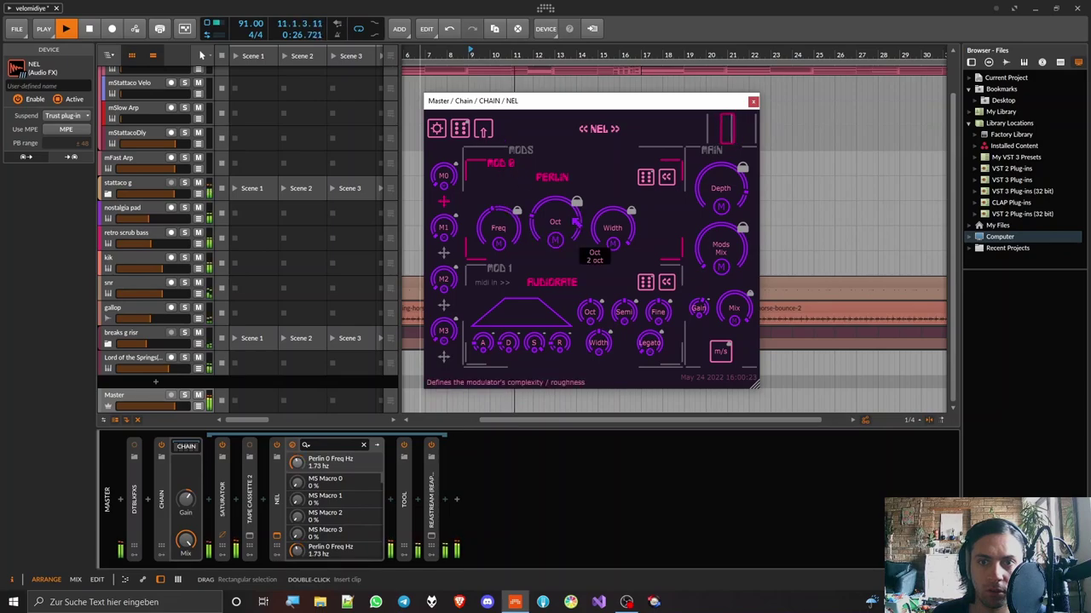
mouse_move(556, 223)
mouse_down()
mouse_move(566, 158)
mouse_move(560, 221)
mouse_up()
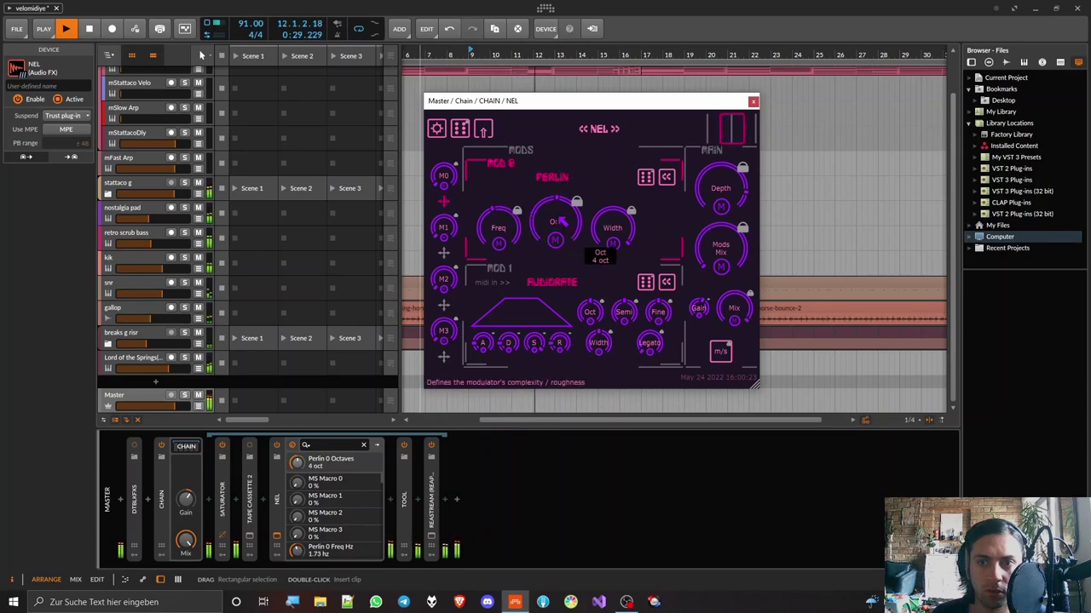
click(721, 187)
drag(719, 187, 720, 188)
key(space)
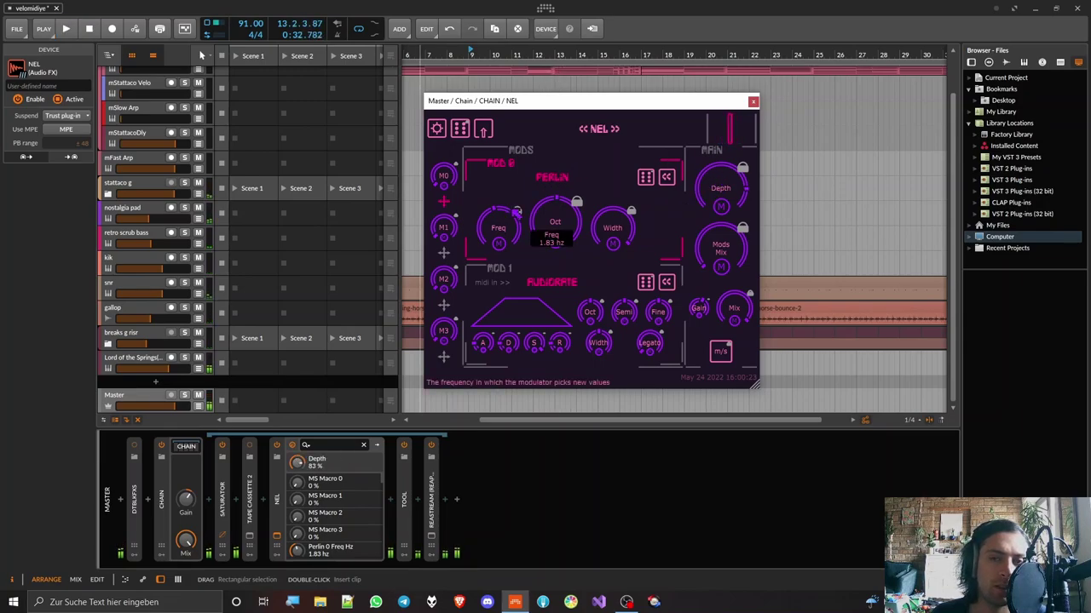
Change NEL's Mod 1 to Dropout and set Mods Mix to 0 : 100 in its favour
mouse_move(555, 220)
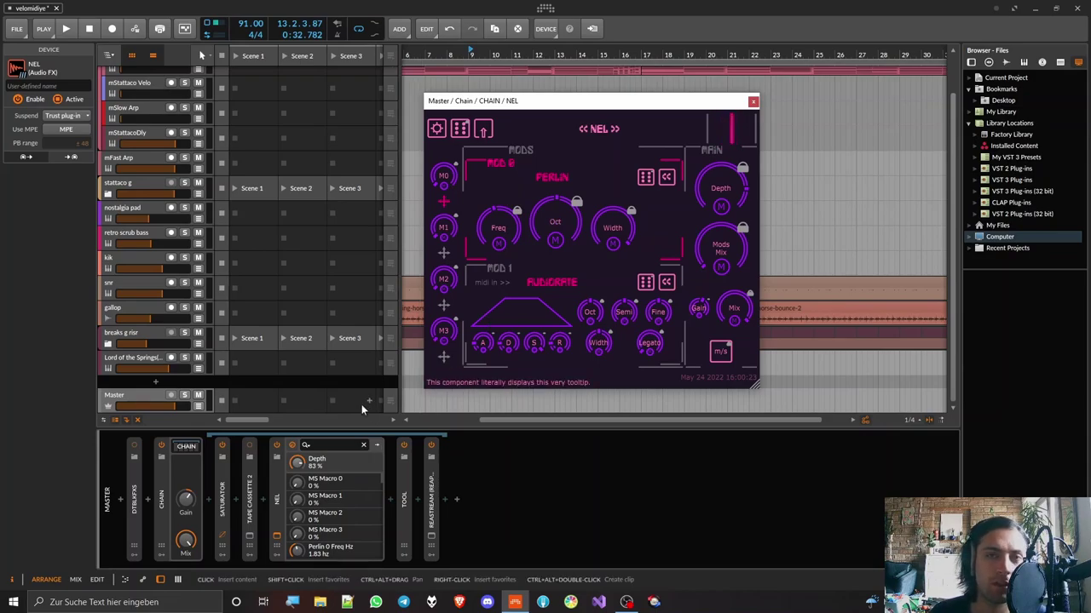
click(666, 282)
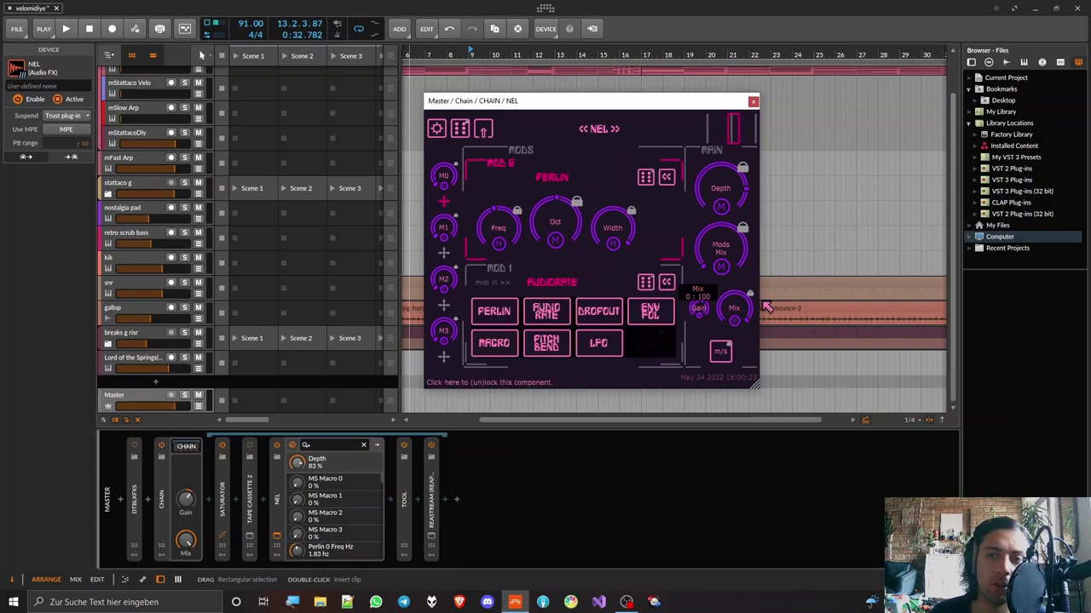
click(607, 313)
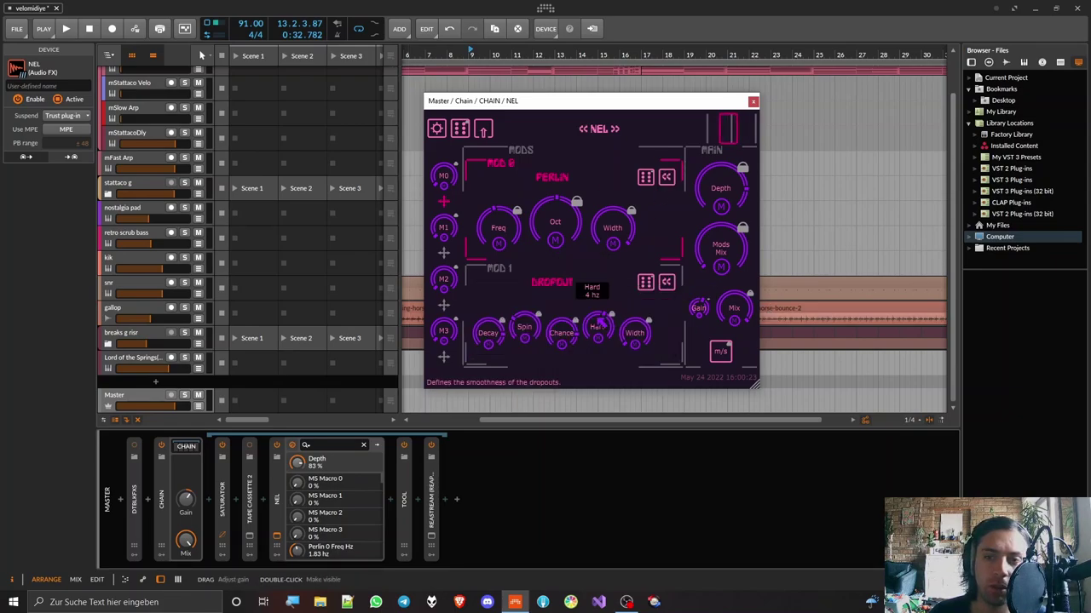
drag(725, 163, 732, 2)
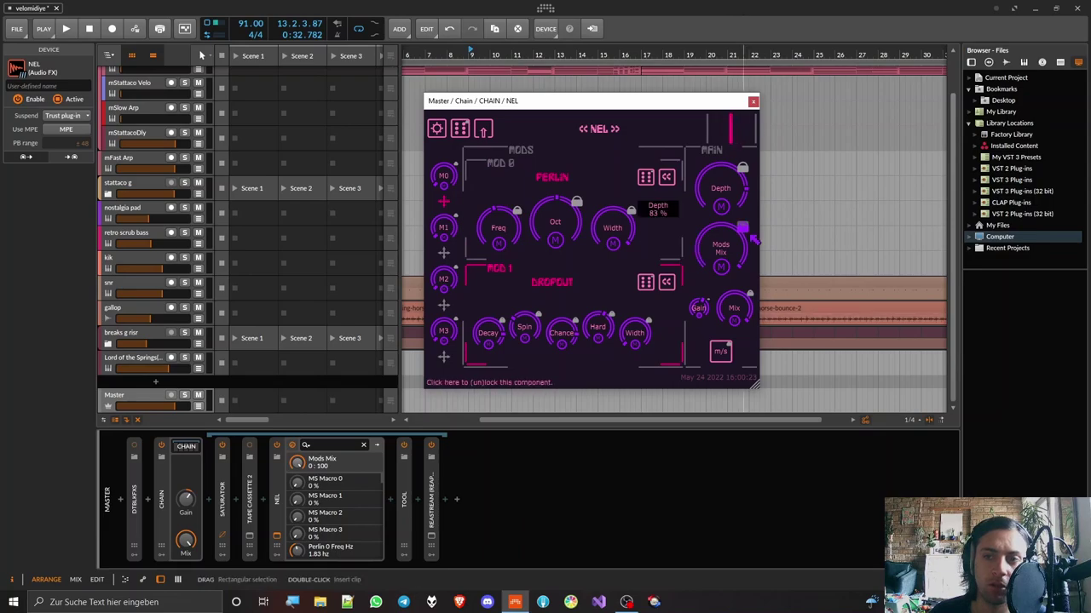
drag(736, 238, 699, 119)
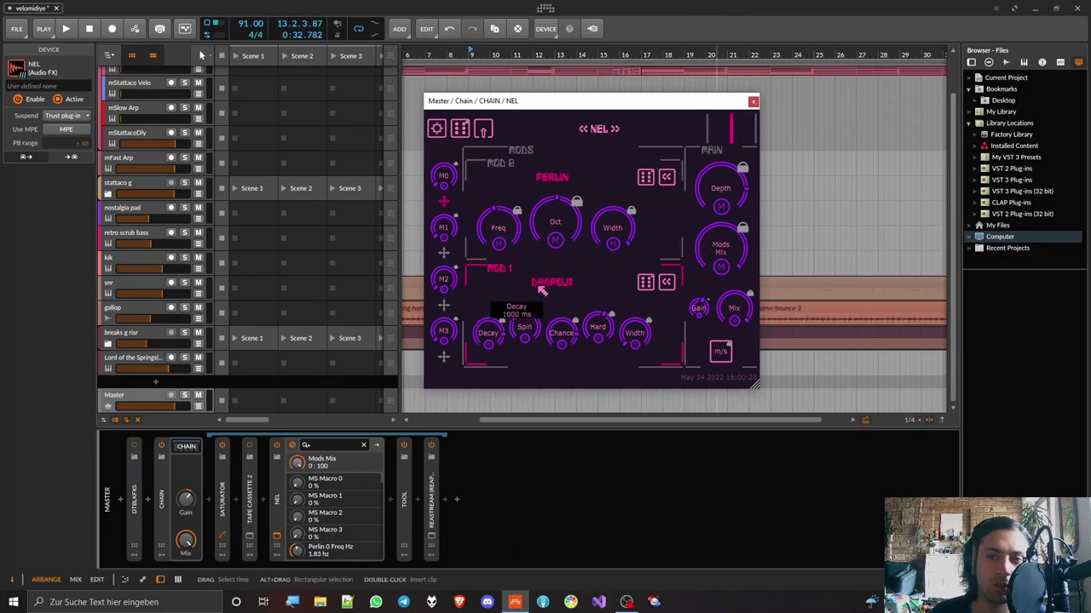
Play the mix and adjust Dropout's Spin and Chance, setting Hard to about 5 Hz
key(space)
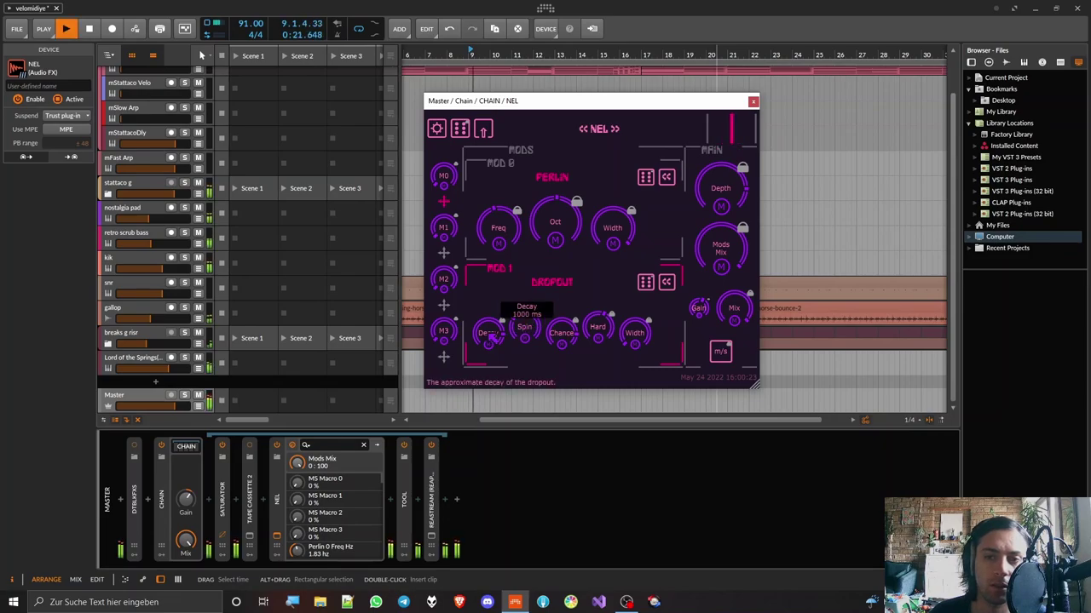
drag(522, 326, 509, 377)
click(523, 327)
drag(558, 333, 606, 301)
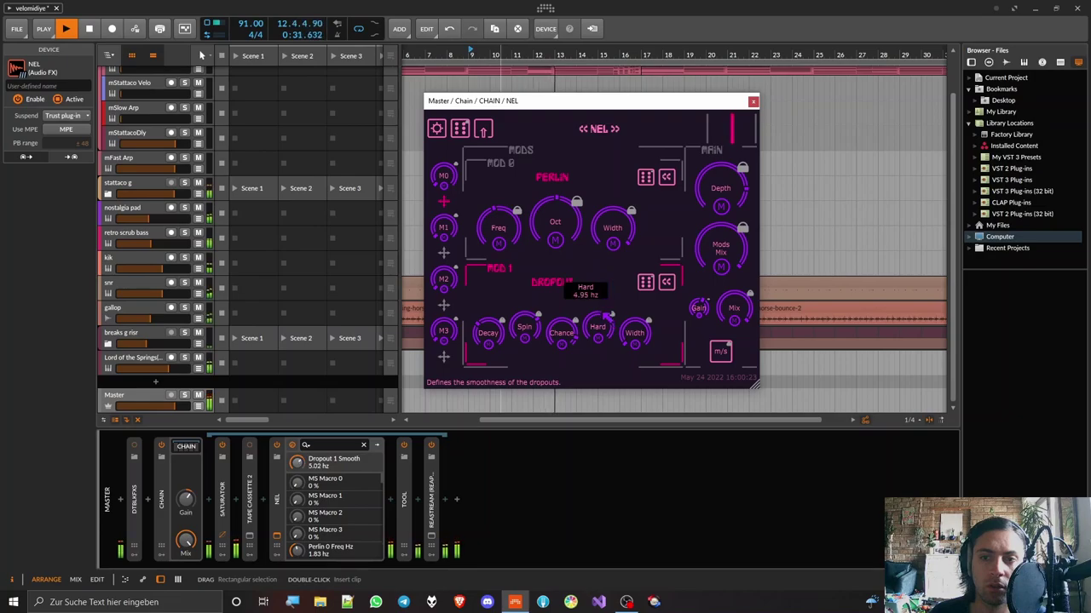
Set Dropout's Width to 38% and Decay to 162.7 ms during playback, and stop the transport
click(633, 331)
click(489, 333)
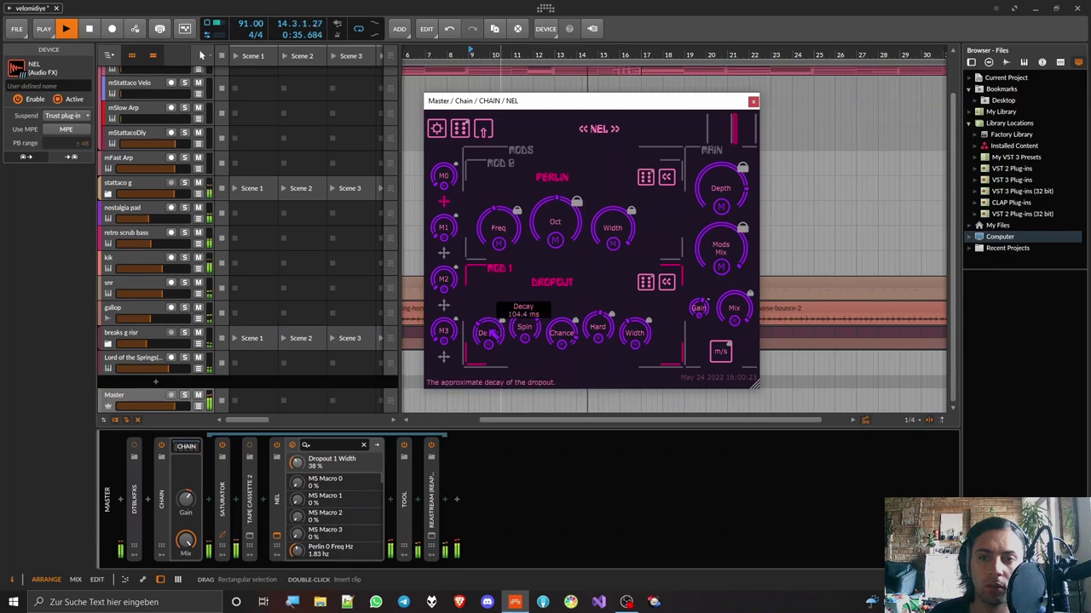
drag(498, 327, 503, 334)
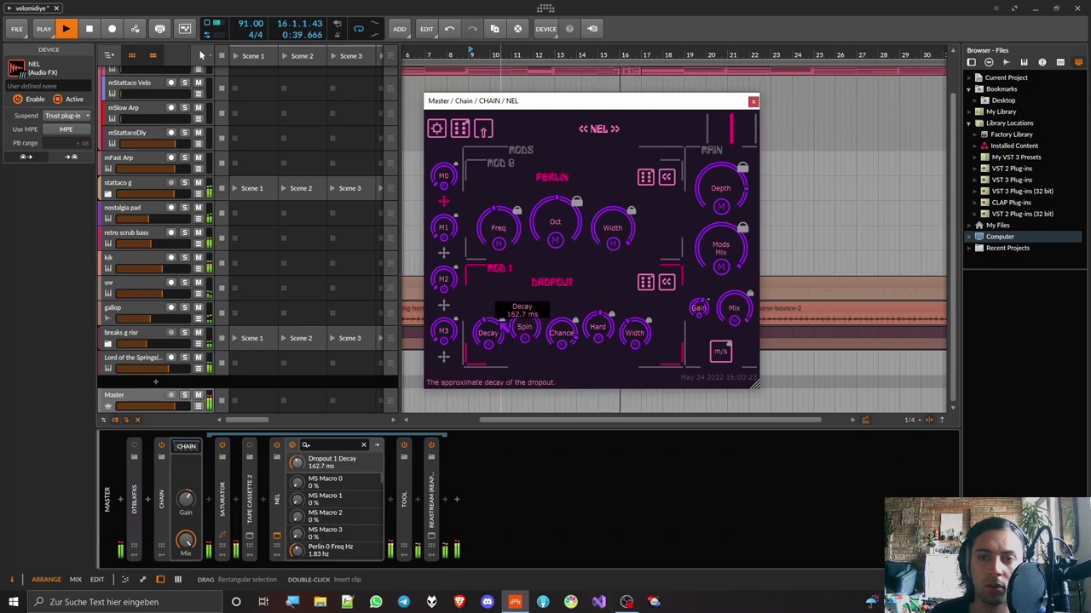
key(space)
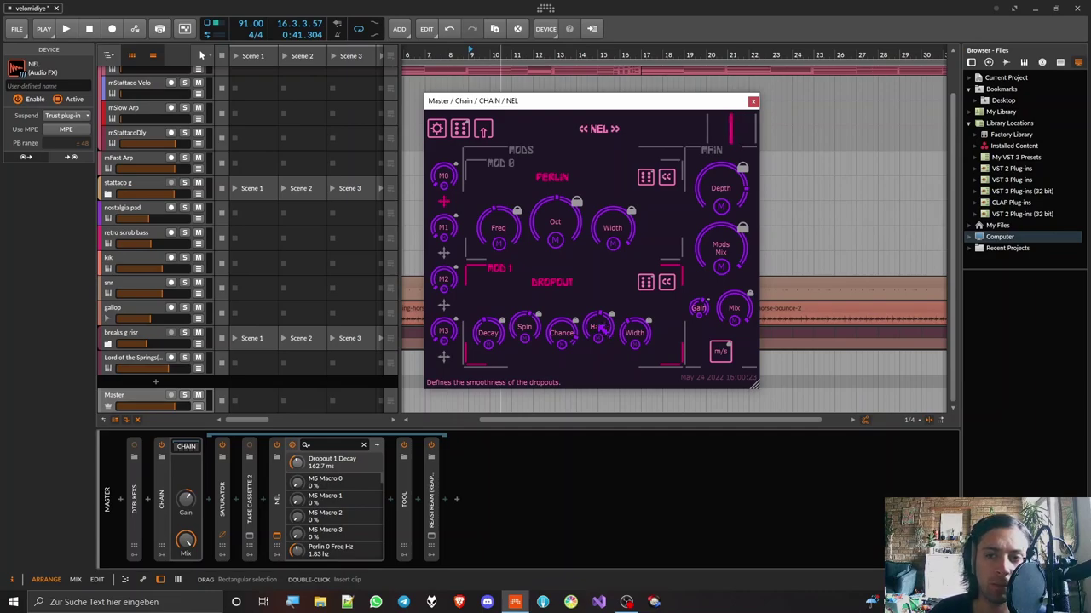
Blend NEL's Perlin and Dropout during playback by setting Mods Mix to 72 : 28, and stop the transport
mouse_move(648, 334)
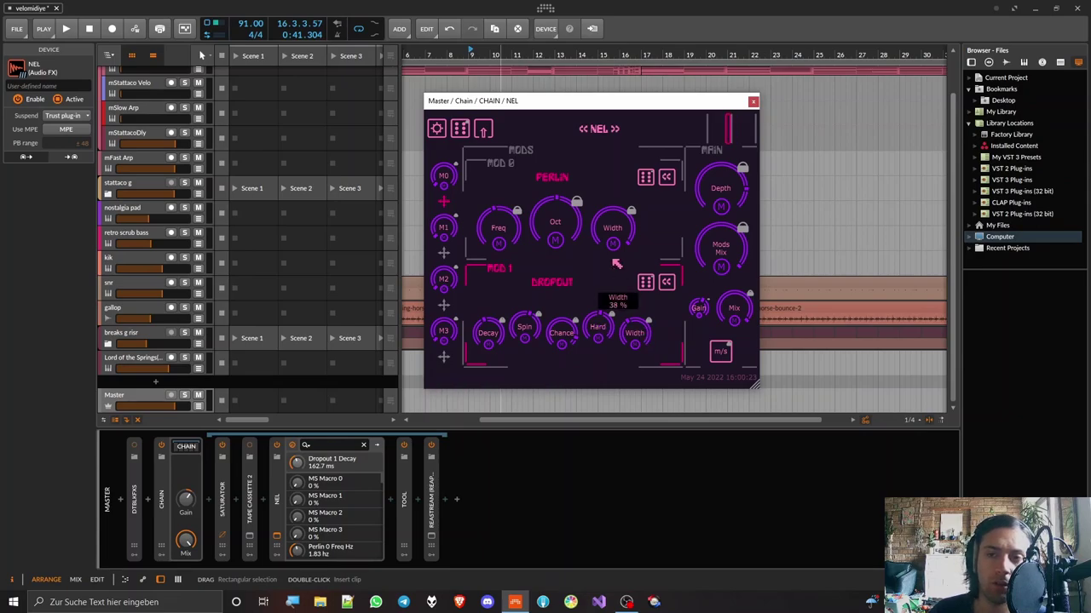
mouse_move(630, 234)
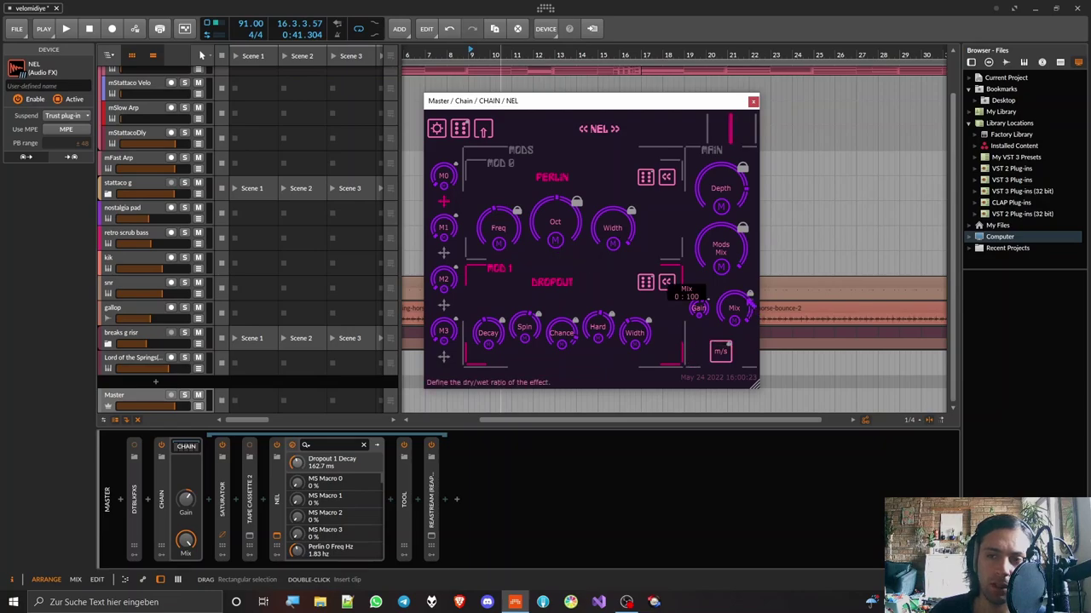
mouse_move(721, 247)
drag(720, 247, 729, 289)
key(space)
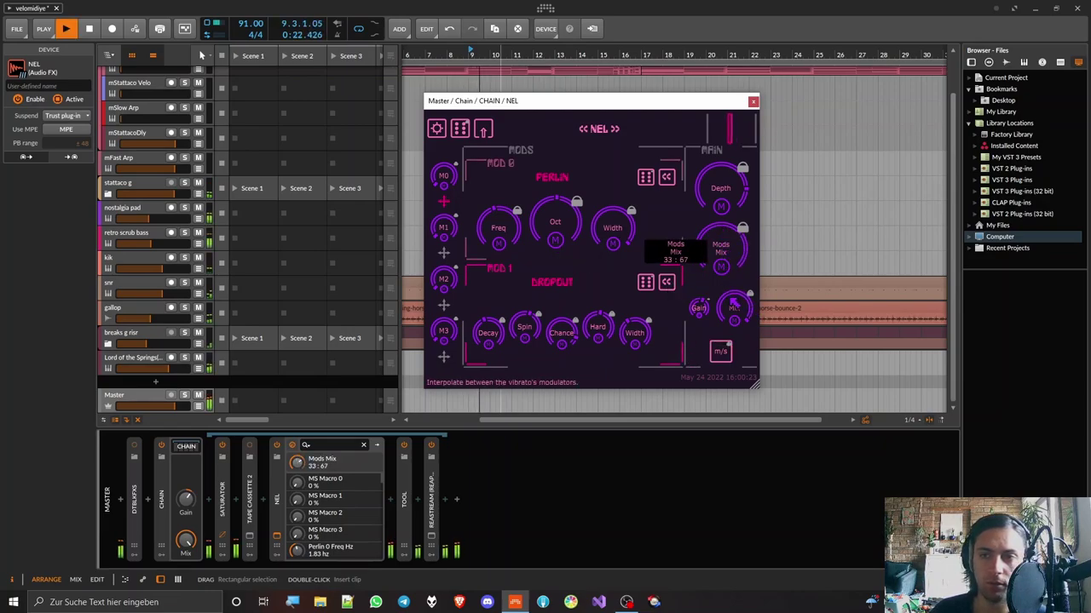
mouse_move(728, 187)
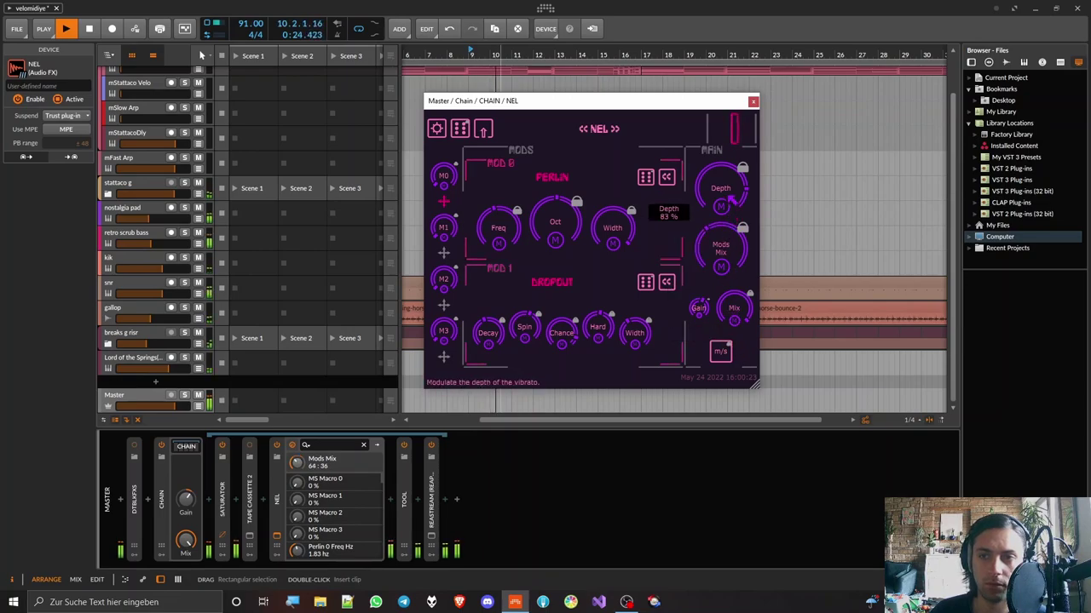
drag(728, 254, 727, 249)
key(space)
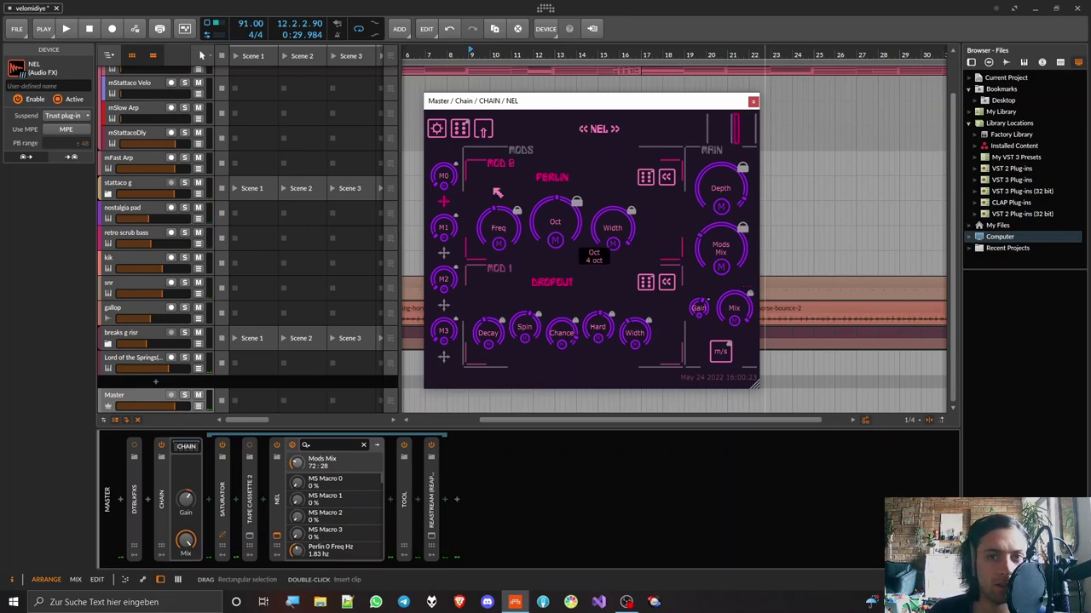
Set NEL's audio options to 6x oversampling and Spline interpolation, and play a short stretch of the mix
click(436, 129)
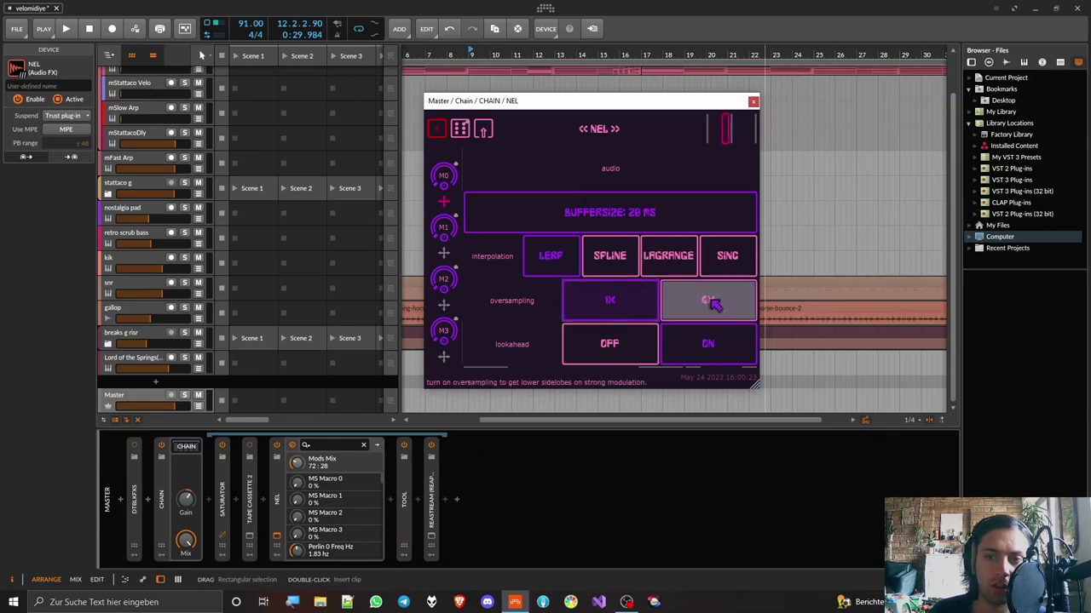
click(620, 257)
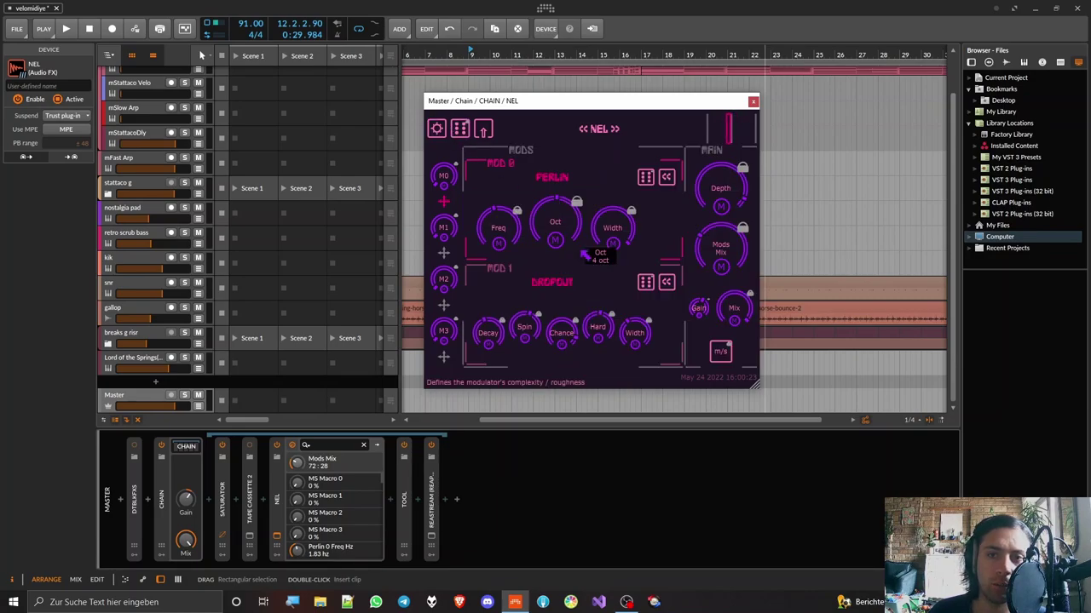
key(space)
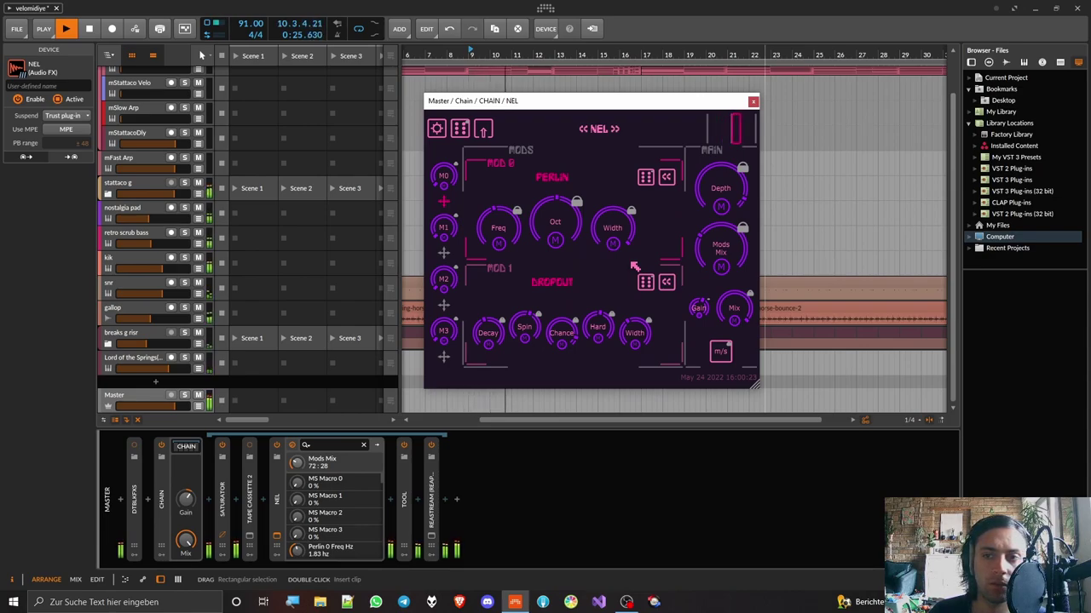
key(space)
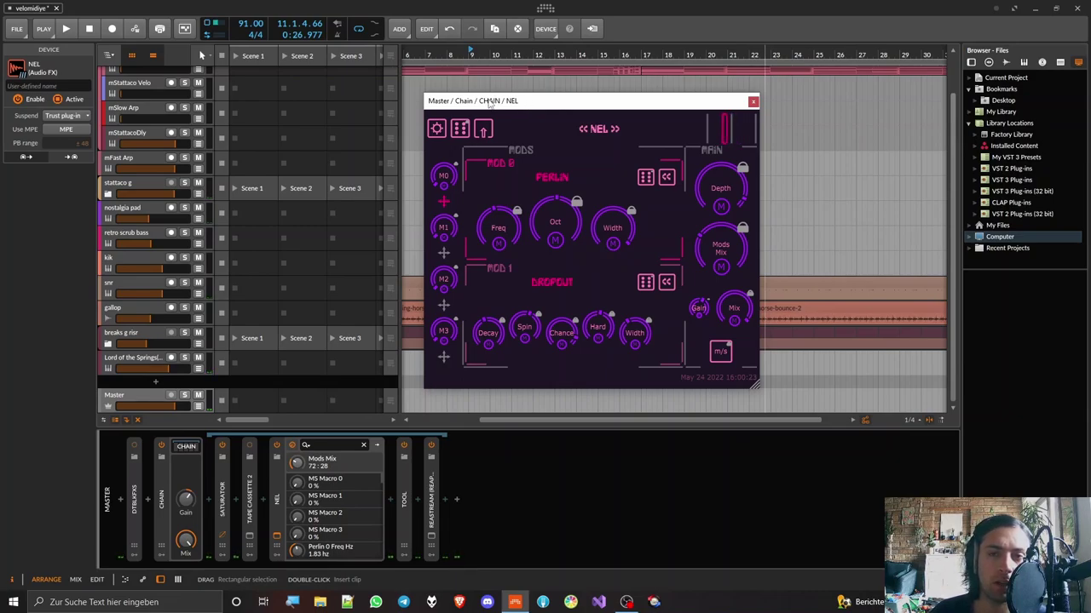
Set NEL's interpolation to Lerp in the audio options and return to its main view
click(439, 130)
click(619, 215)
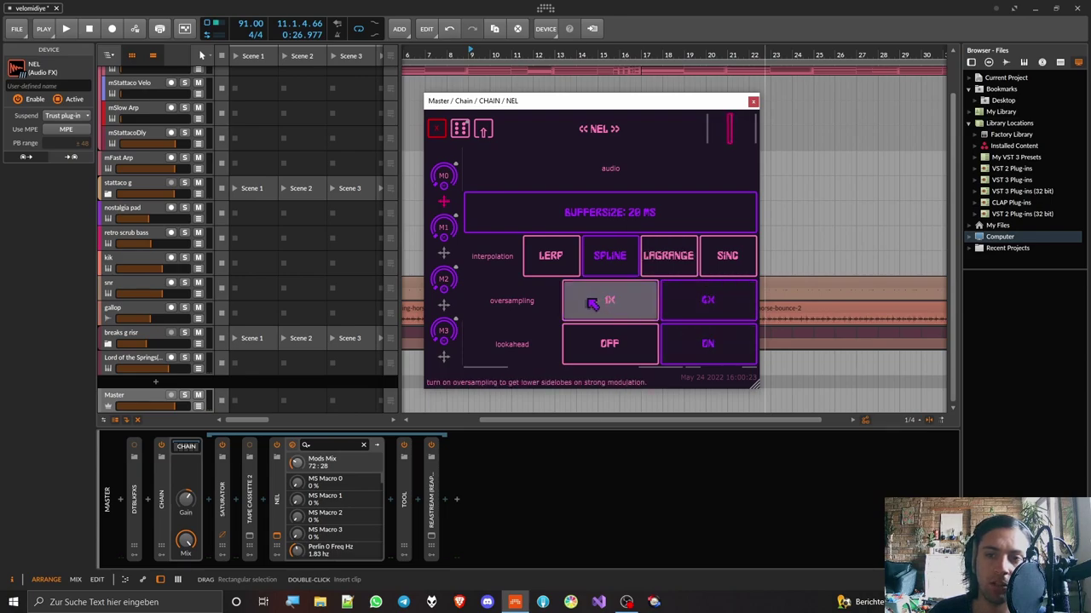
click(564, 257)
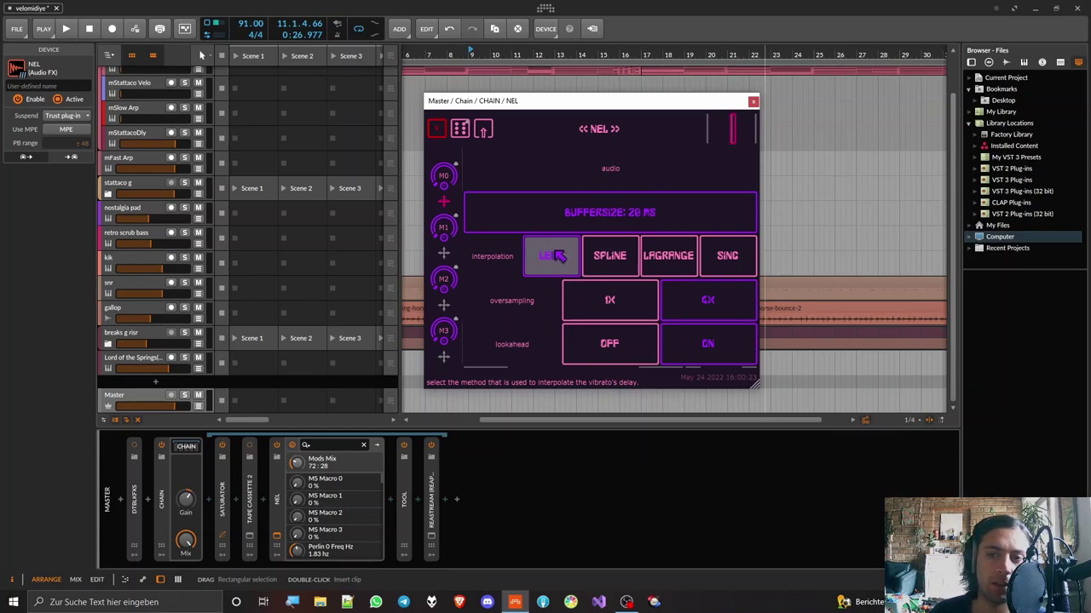
click(436, 129)
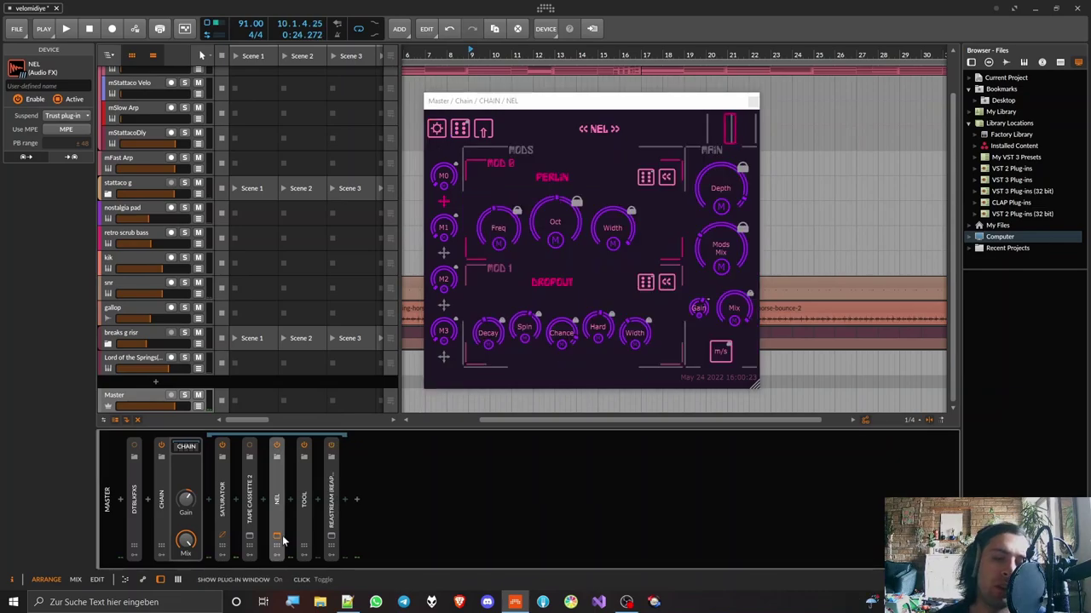
Compare Tape Cassette 2 and NEL on the Master by activating one at a time and playing the mix with each
key(alt+a)
click(248, 491)
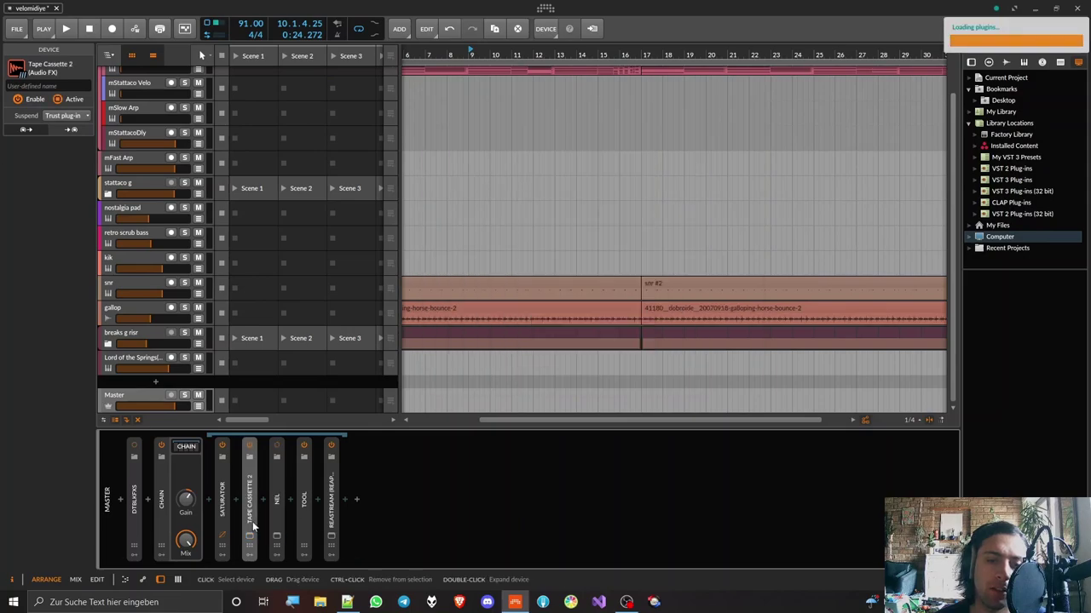
key(space)
click(251, 537)
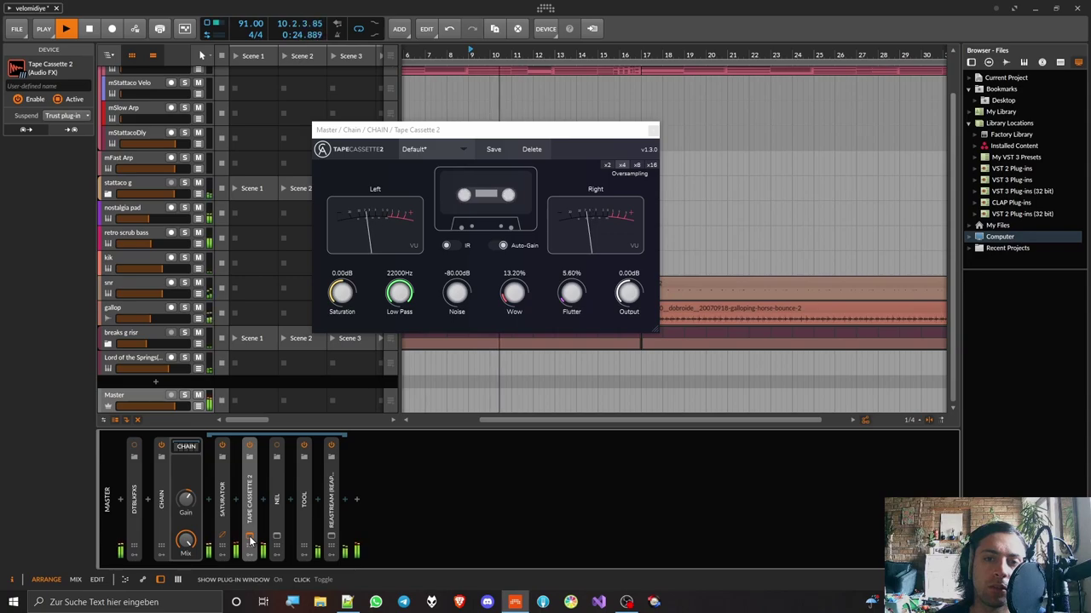
click(249, 538)
key(space)
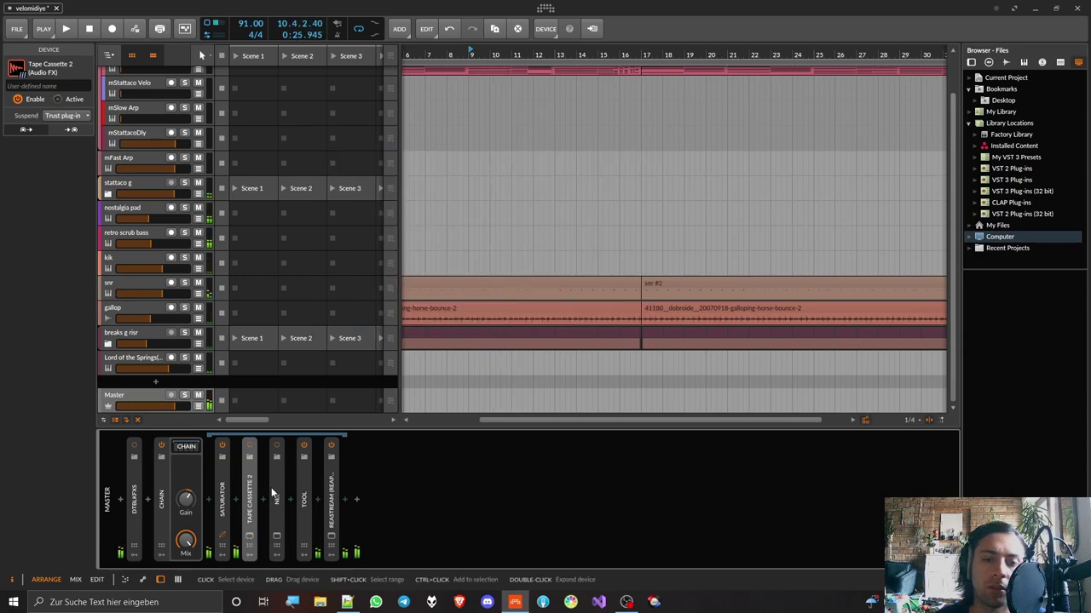
click(273, 503)
key(space)
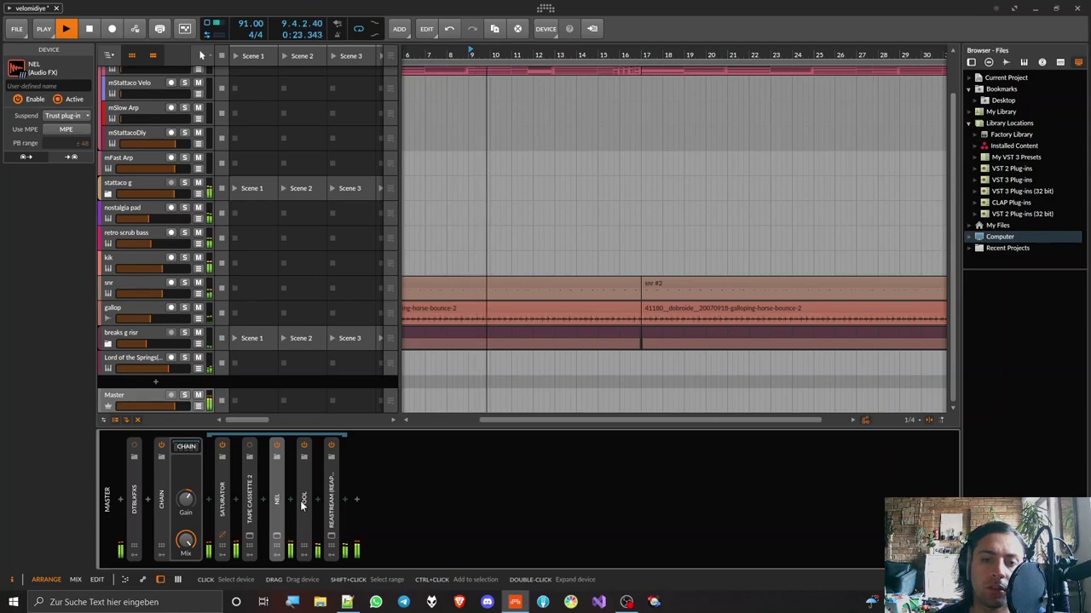
key(space)
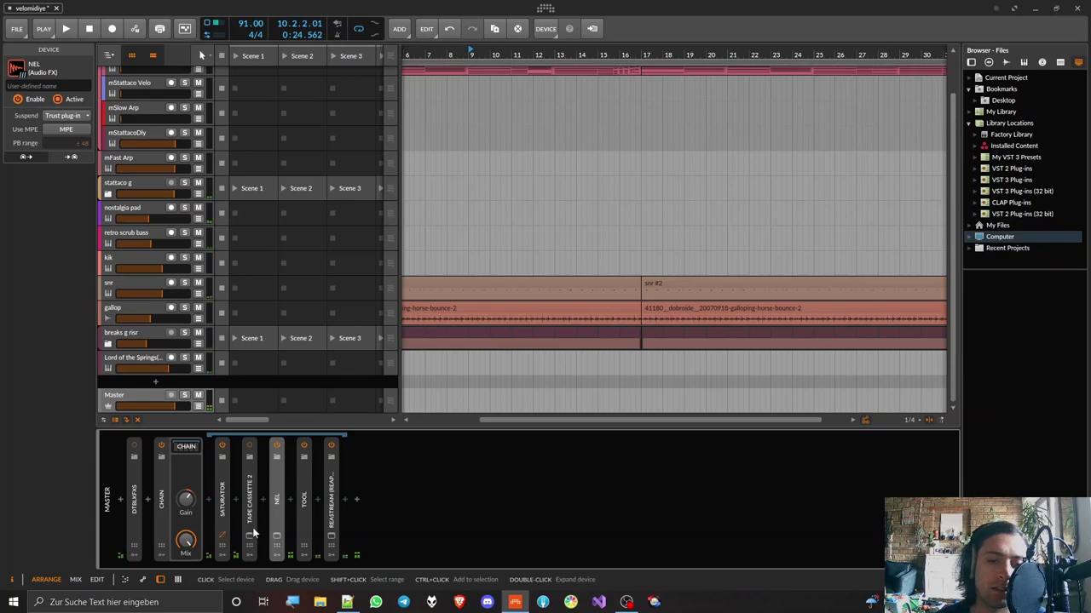
Show Tape Cassette 2 and NEL side by side, and delete Tape Cassette 2 from the Master's chain
click(251, 522)
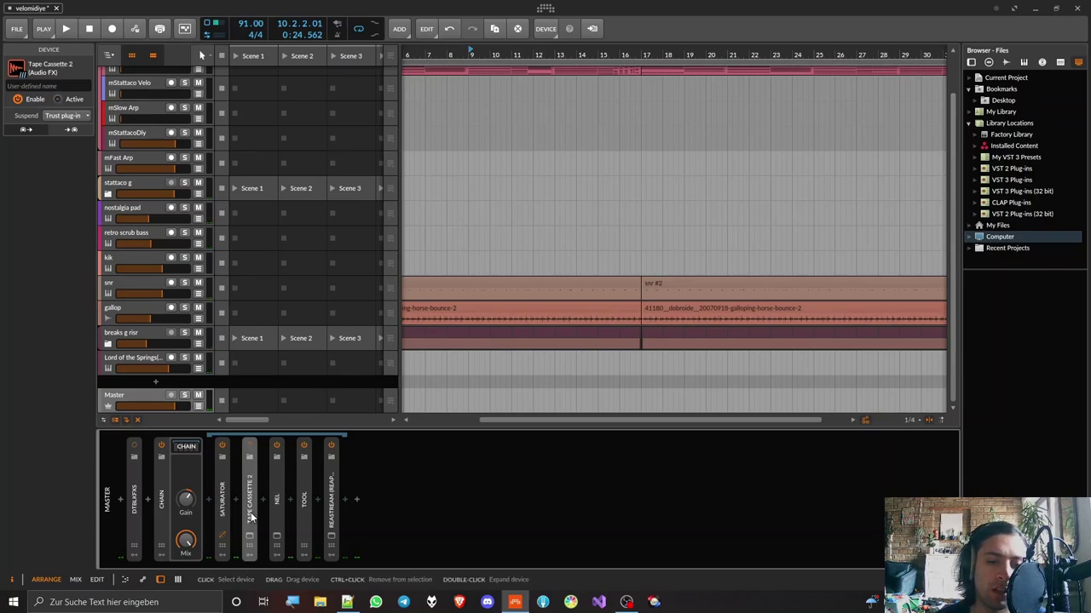
click(250, 536)
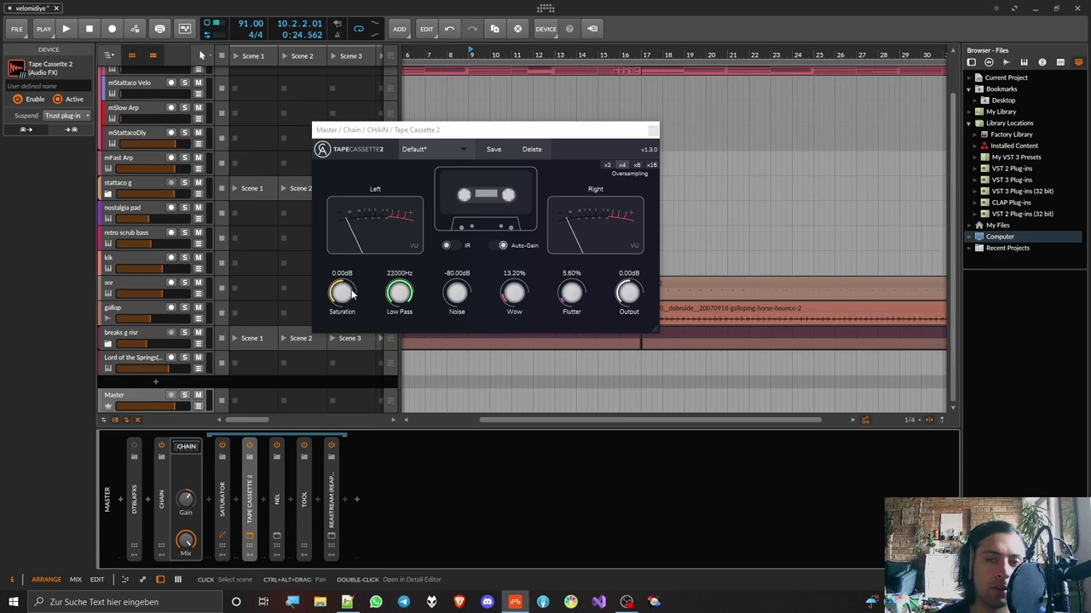
click(283, 536)
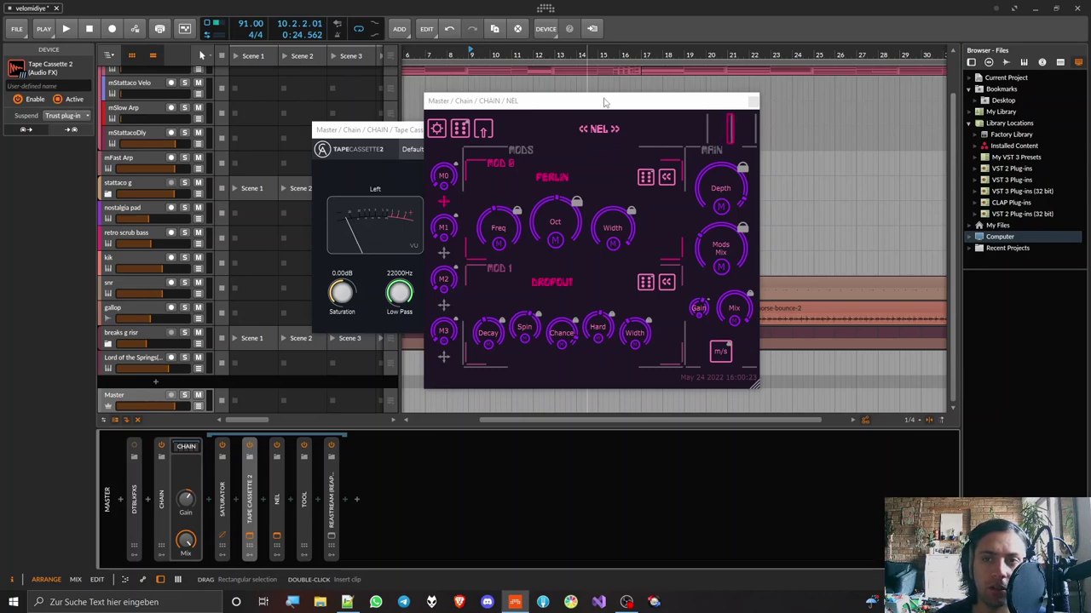
drag(603, 102, 728, 80)
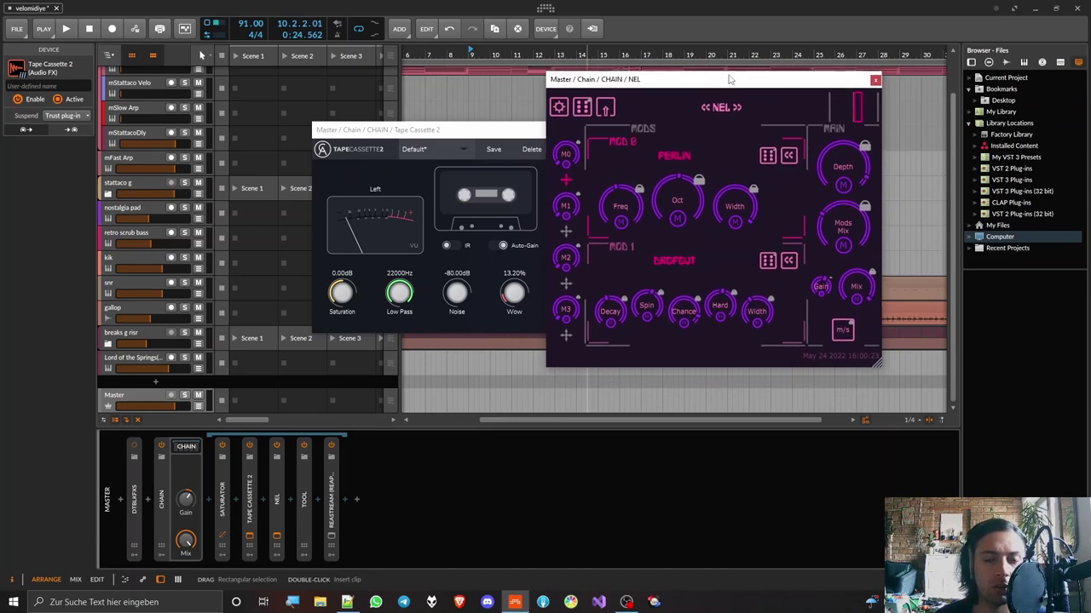
key(Delete)
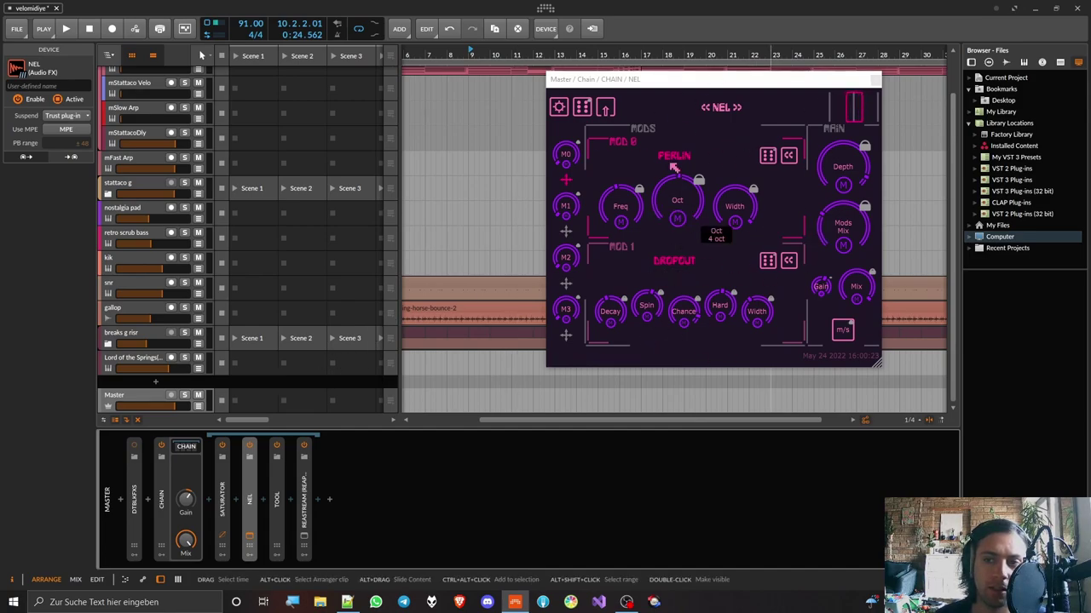
click(875, 80)
Solo the nostalgia pad track and play a short stretch of it
click(128, 207)
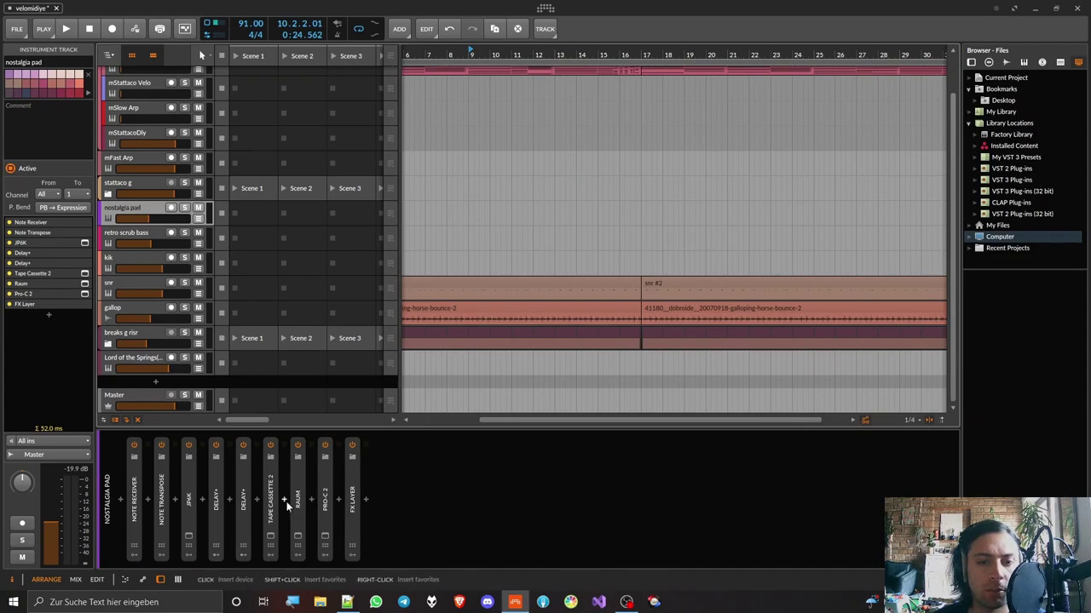
click(185, 208)
key(space)
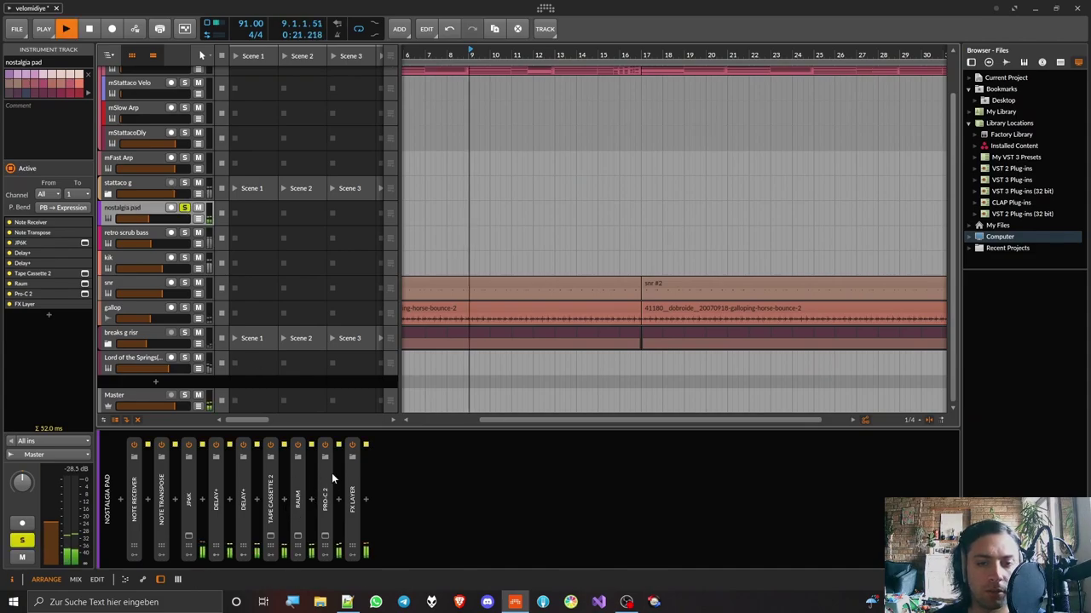
key(space)
Search for "nel" and insert NEL between Tape Cassette 2 and Raum on nostalgia pad
click(284, 503)
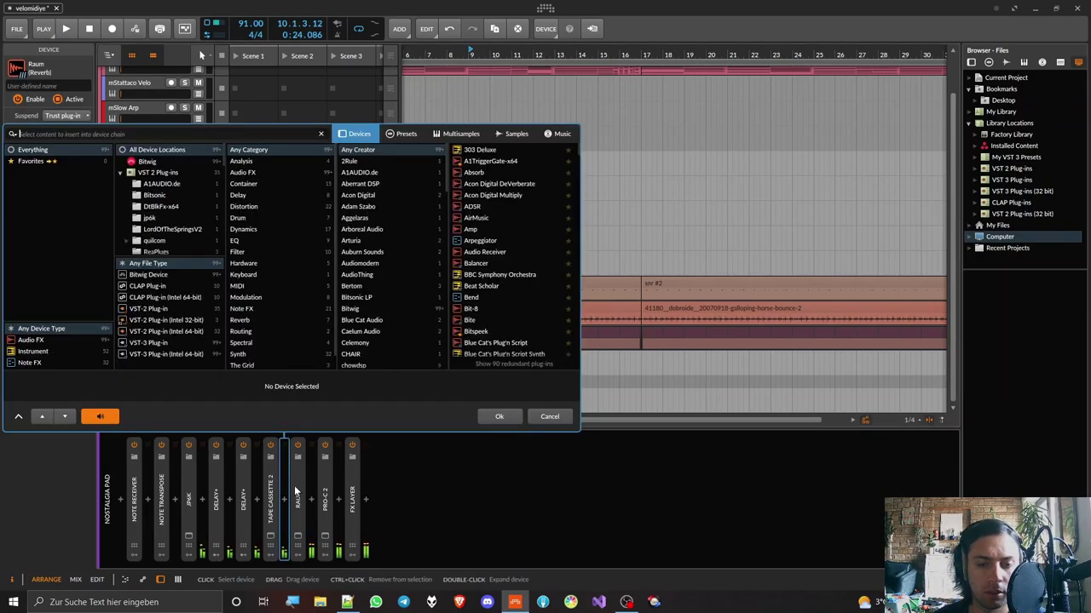
text(nel)
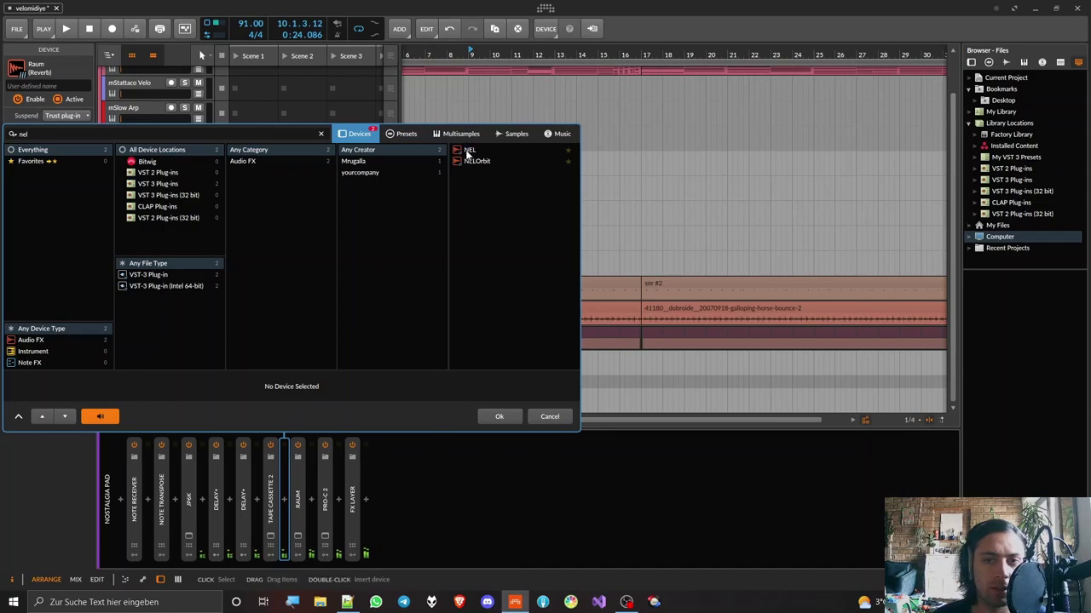
key(Return)
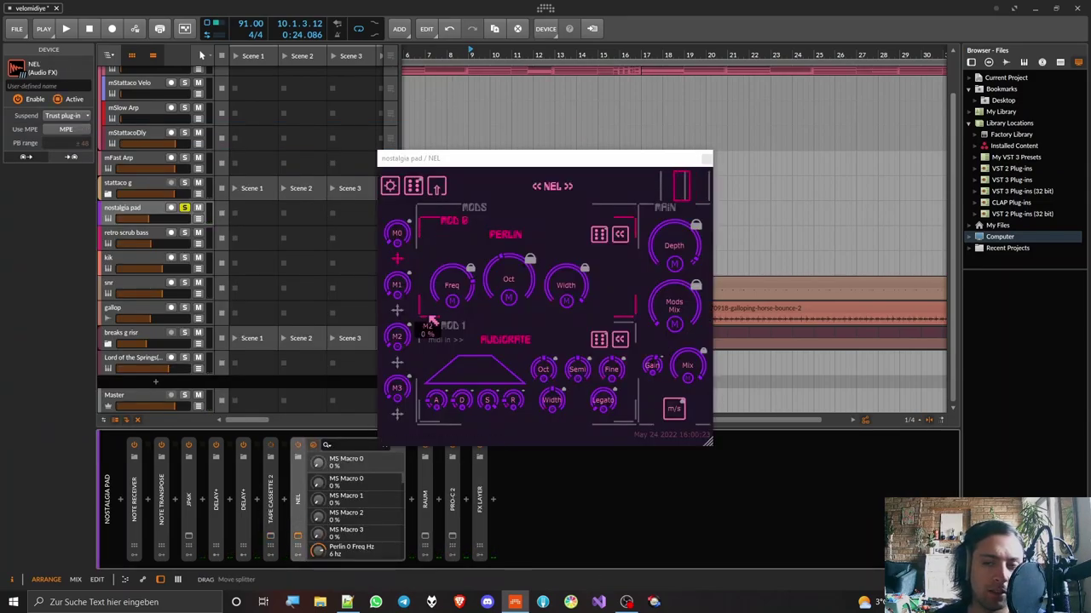
Play the soloed pad and adjust NEL's Perlin Oct, setting Depth to 58% and Freq to 2.96 Hz
key(space)
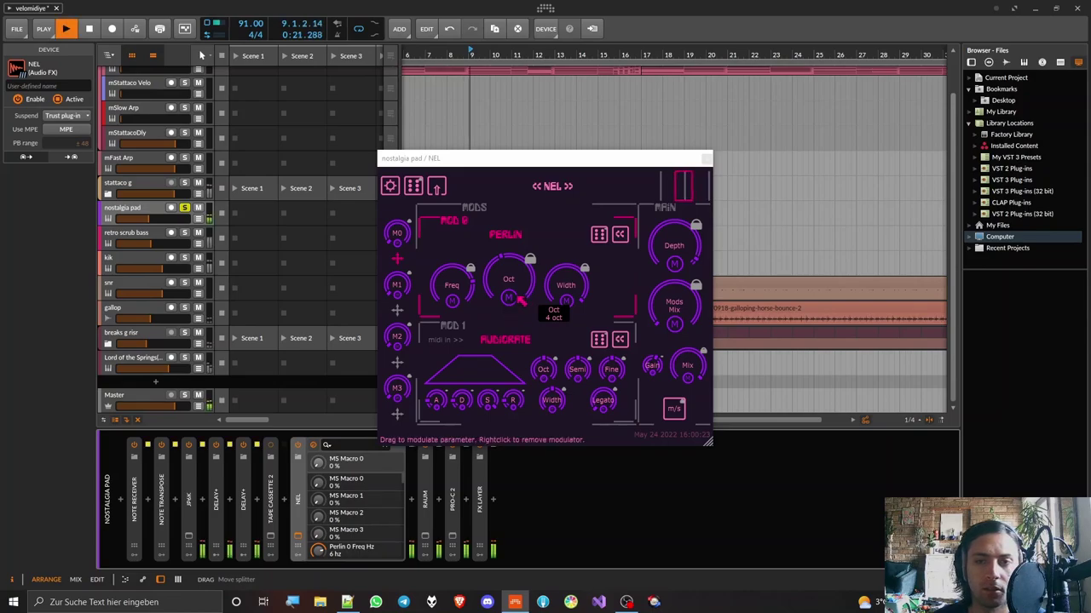
drag(515, 282, 519, 255)
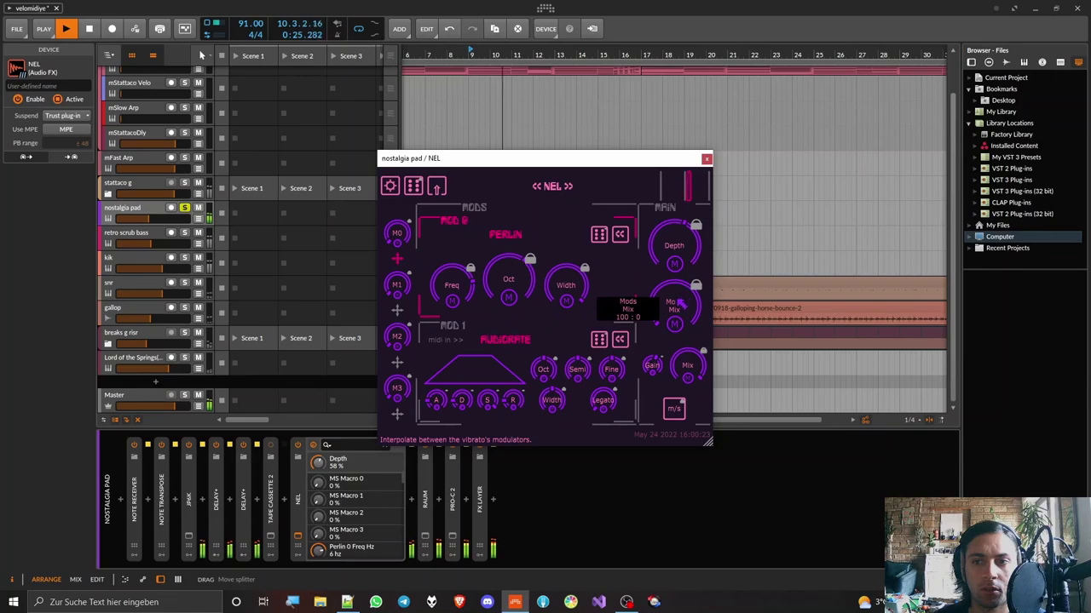
mouse_move(677, 255)
mouse_down()
mouse_move(681, 237)
mouse_move(682, 248)
mouse_up()
drag(454, 282, 453, 295)
Change the vibrato's delay buffer size in the audio options of nostalgia pad's NEL during playback
click(390, 185)
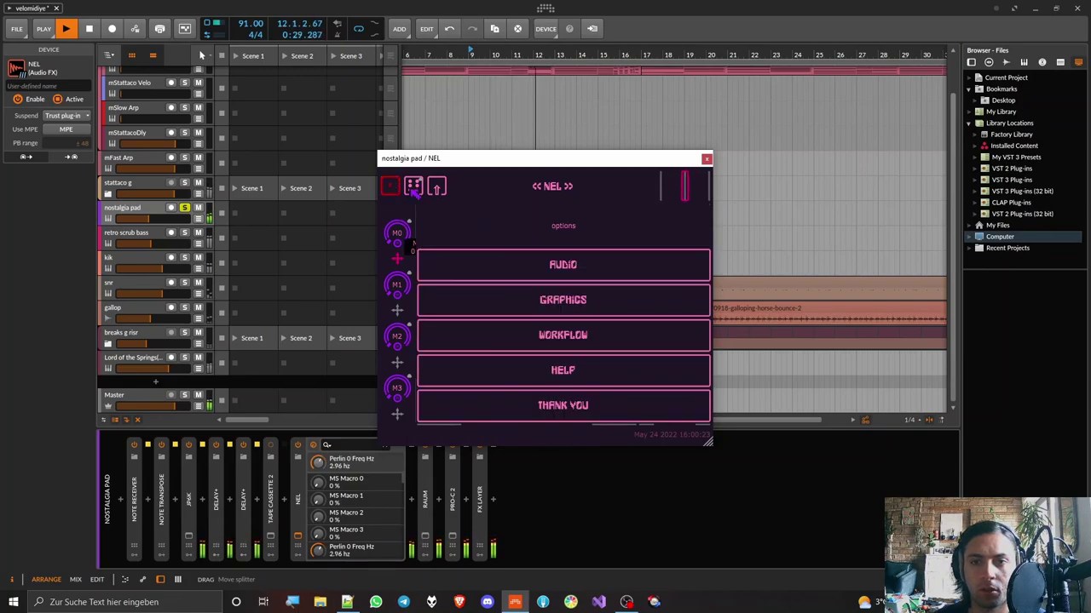
click(576, 269)
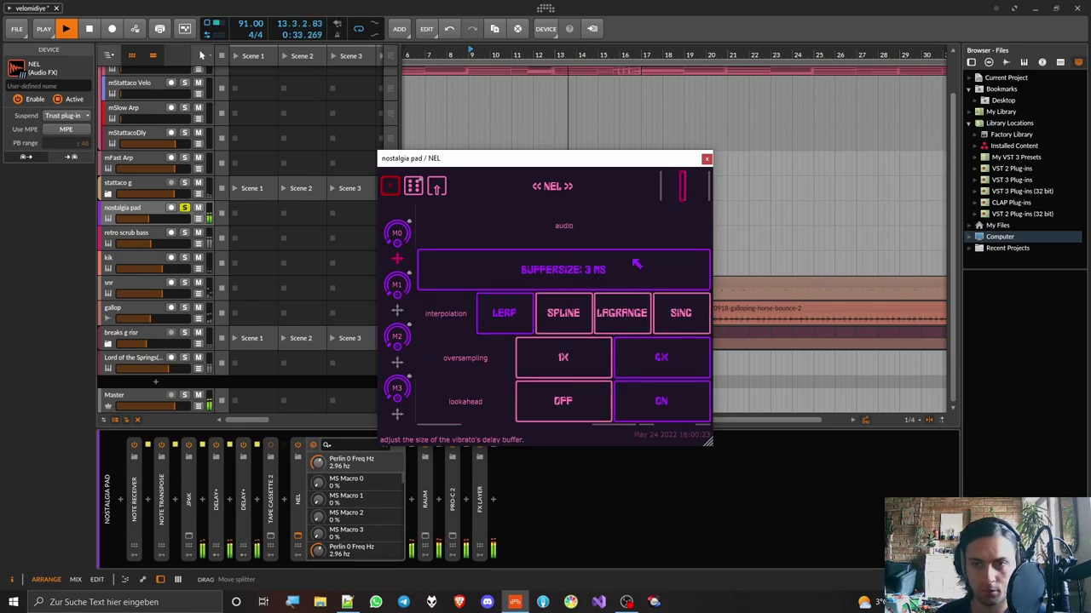
click(637, 264)
click(636, 263)
click(636, 263)
click(393, 187)
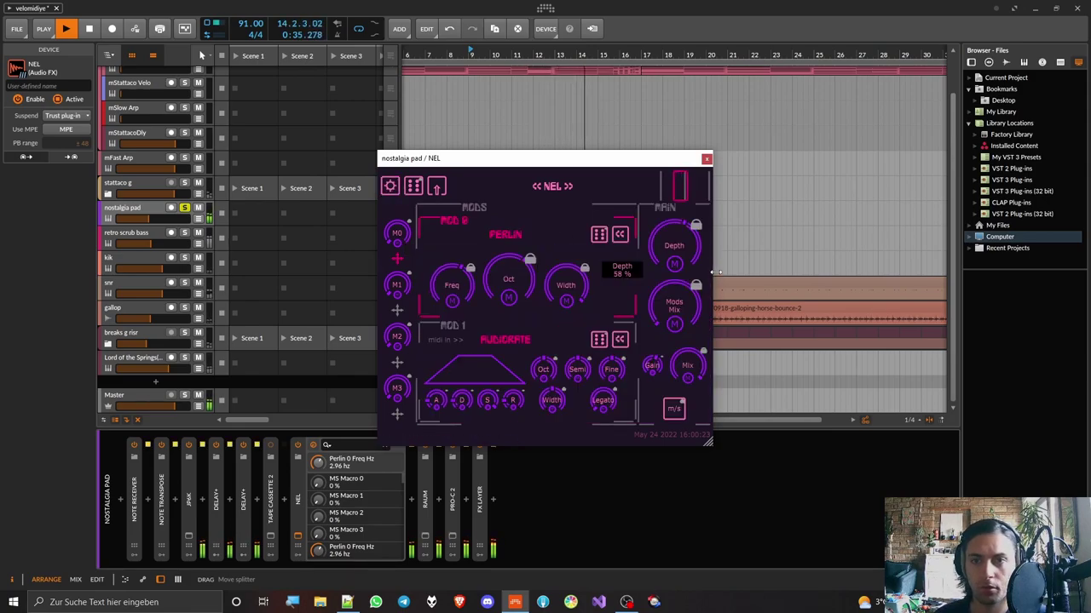
Set Perlin Freq to 1.00 Hz, Oct to 3 oct and Depth to 72% during playback, and stop the transport
drag(679, 249, 659, 112)
drag(506, 275, 501, 297)
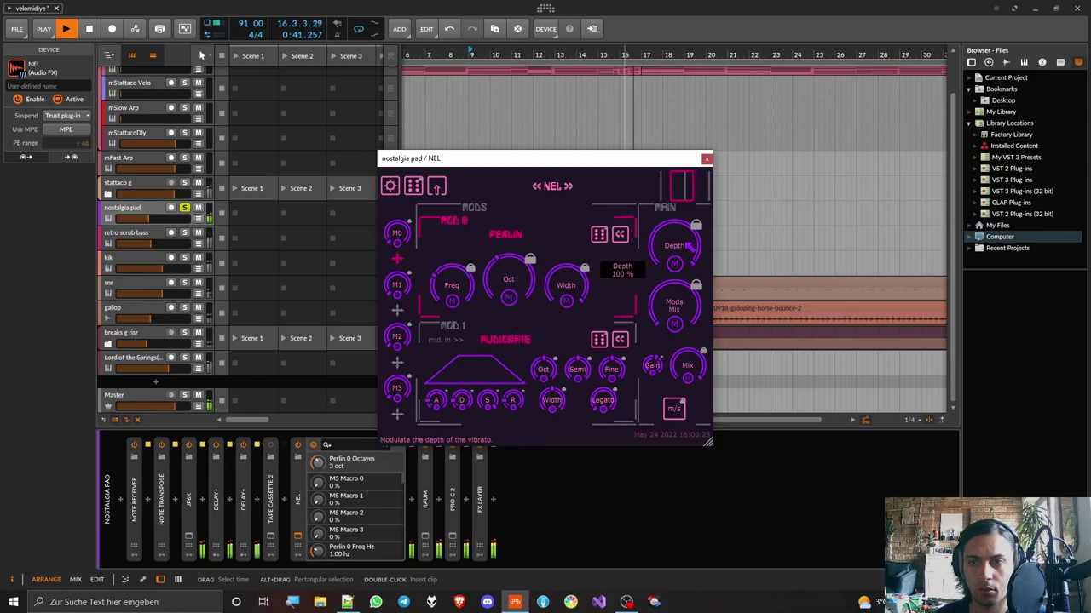
drag(688, 245, 699, 384)
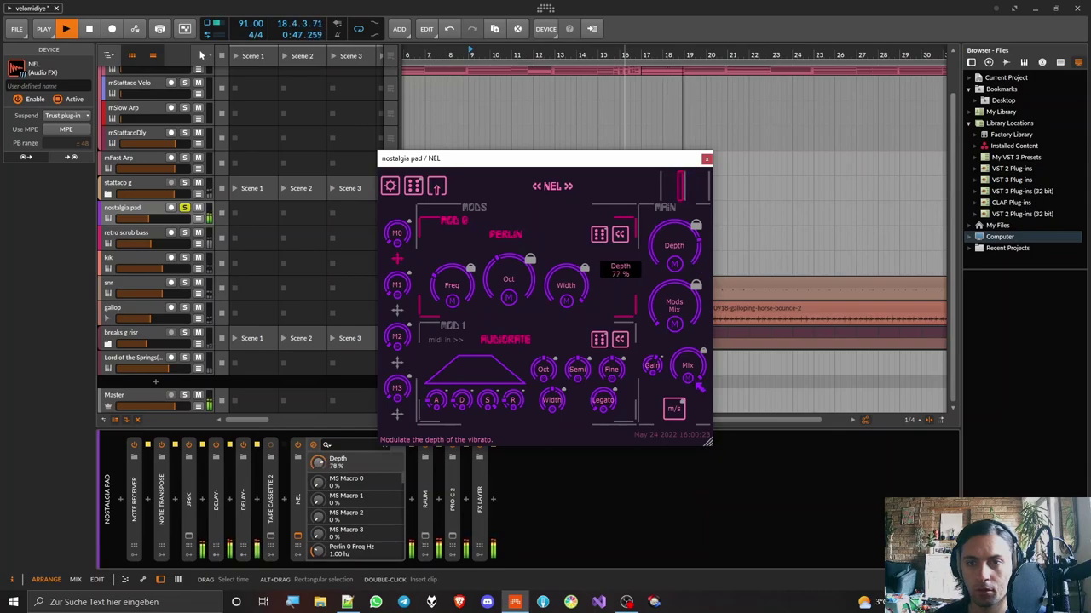
key(space)
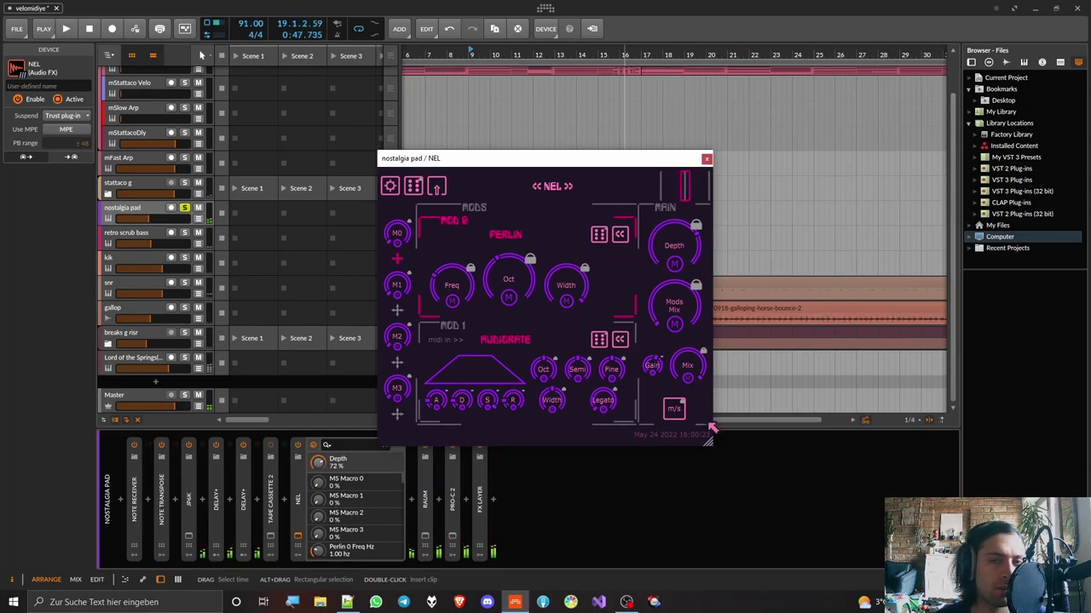
Open Tape Cassette 2 on nostalgia pad, move its window clear of NEL, and deactivate NEL
mouse_move(538, 304)
click(270, 535)
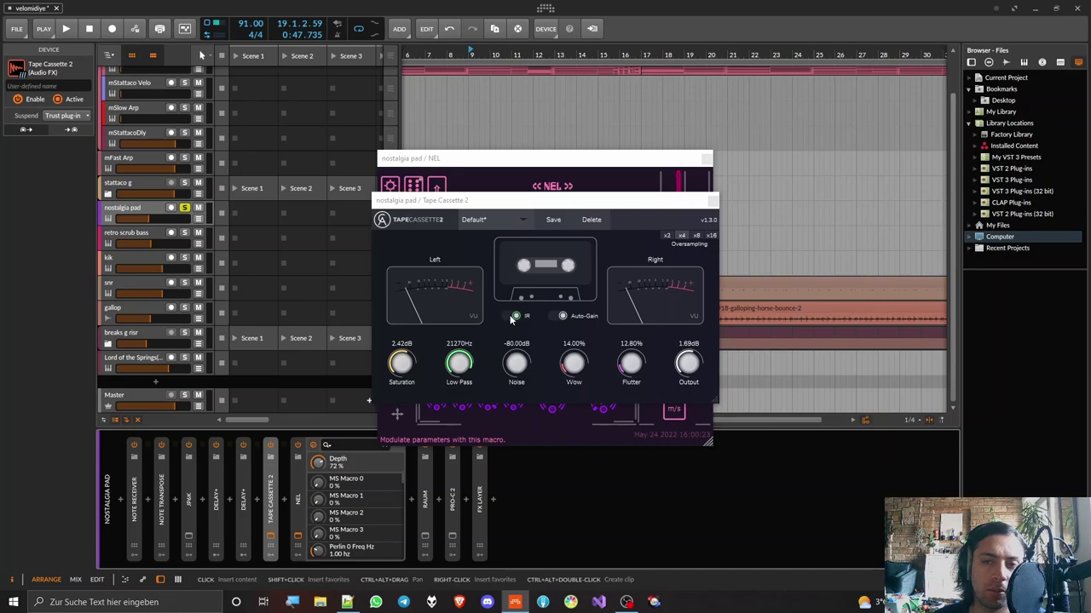
drag(523, 208, 612, 84)
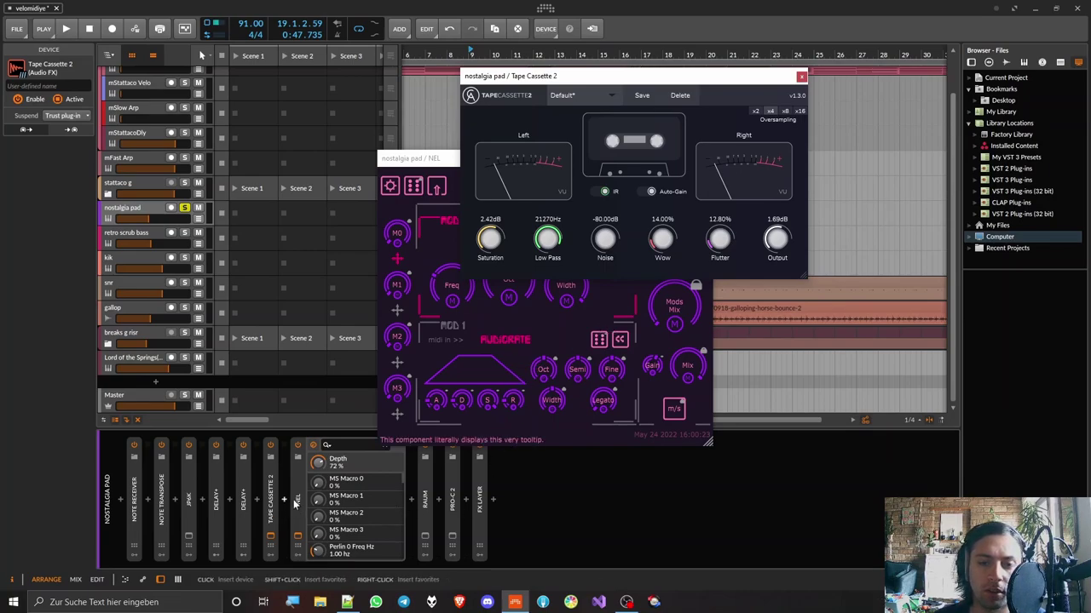
click(309, 449)
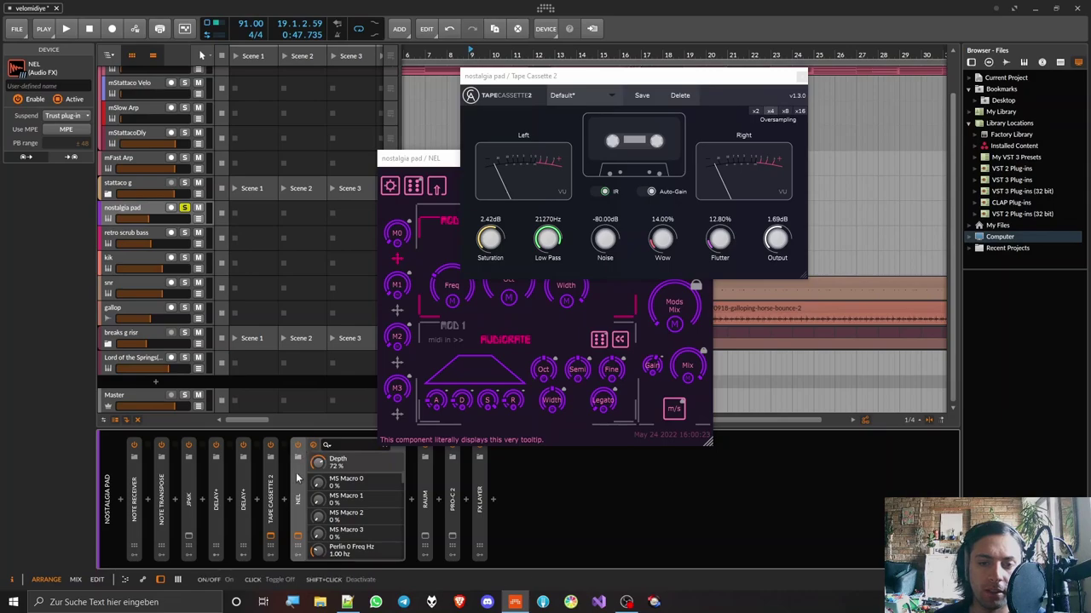
key(alt+a)
Search for "signali", insert Signalizer between Tape Cassette 2 and NEL, and arrange both plug-in windows side by side
click(285, 500)
text(signali)
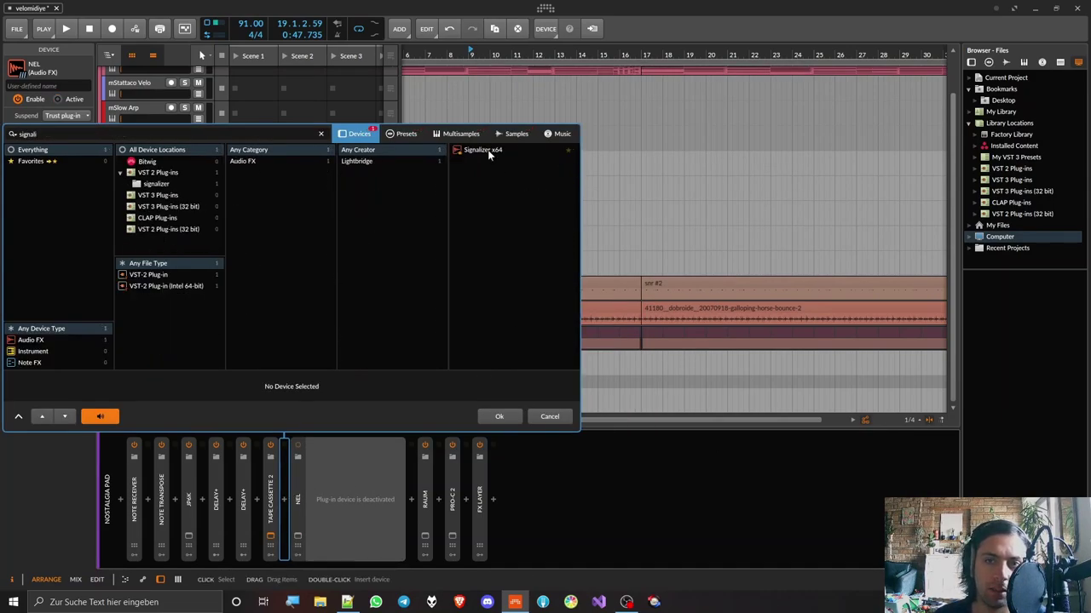
double_click(487, 150)
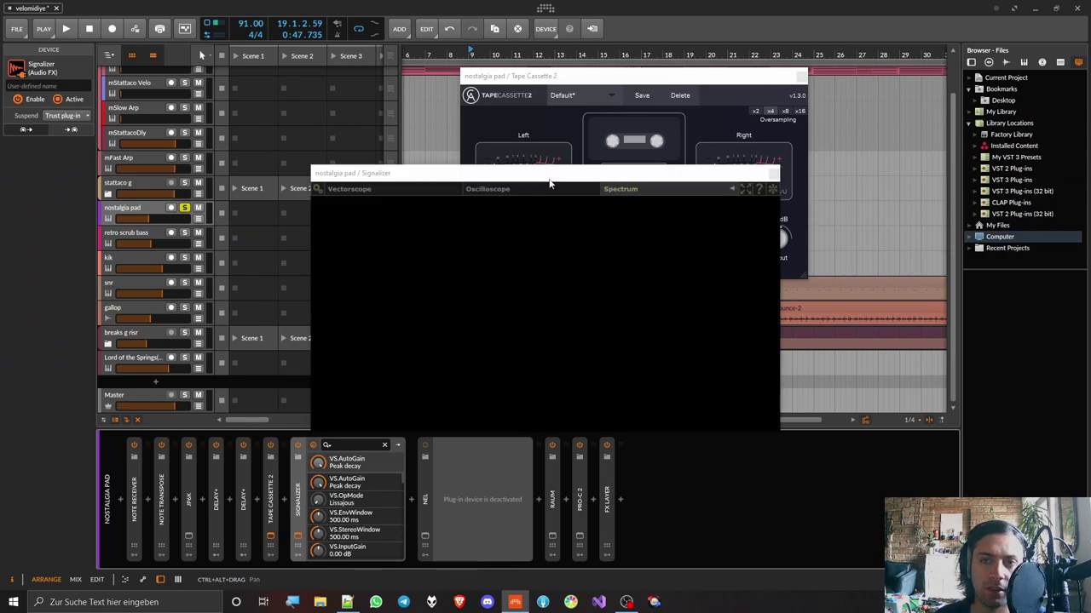
drag(551, 175, 776, 188)
drag(703, 79, 374, 119)
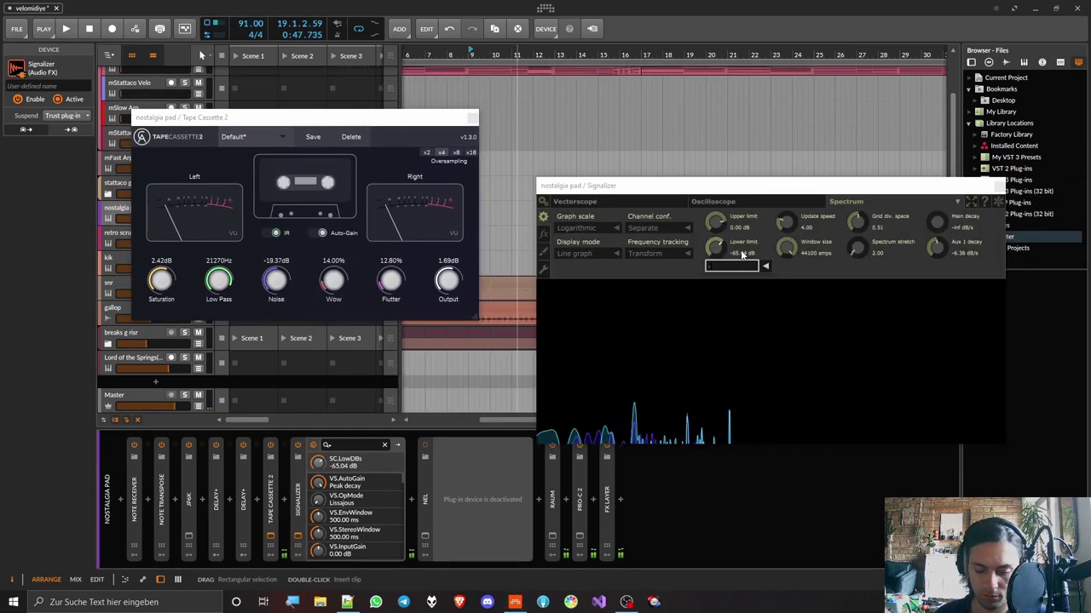
Set the lower limit of Signalizer's spectrum to -200 dB
text(-200)
key(Return)
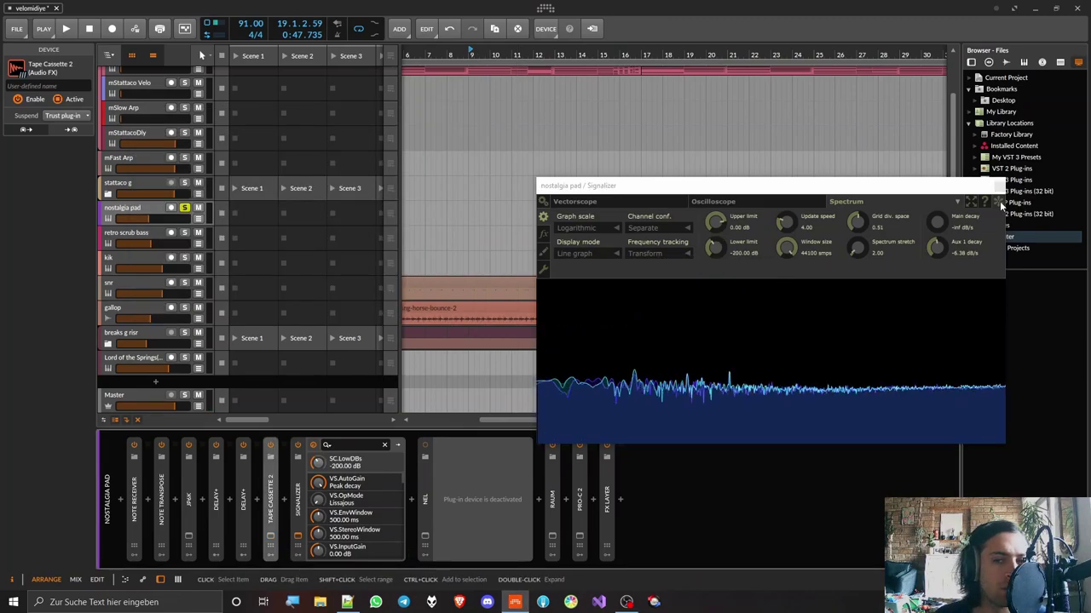
click(999, 201)
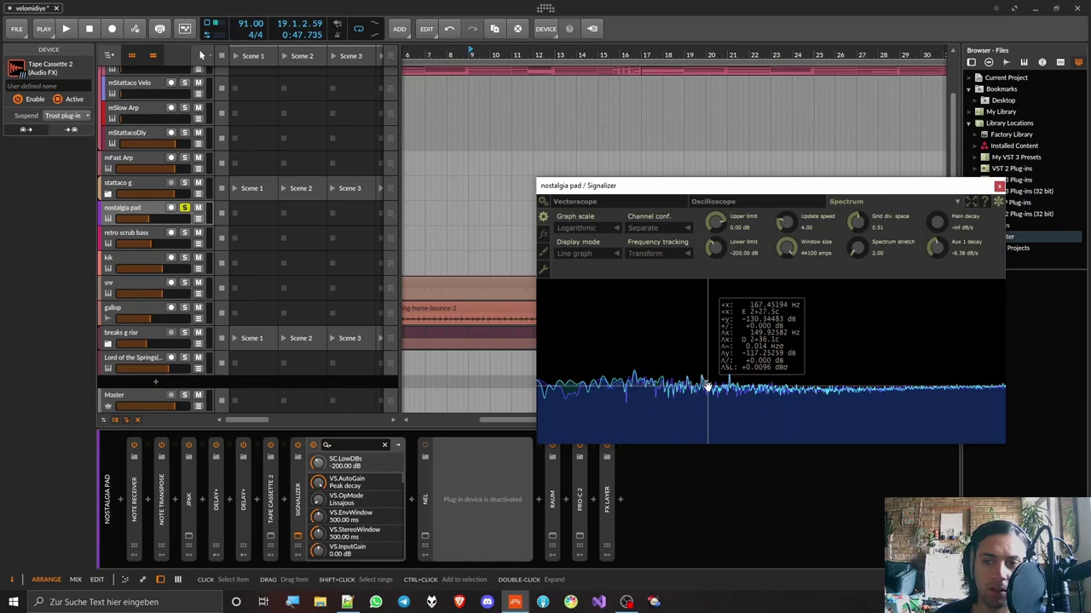
Vary Tape Cassette 2's Noise between about -83 dB and -24 dB while comparing the noise floor in Signalizer
click(270, 535)
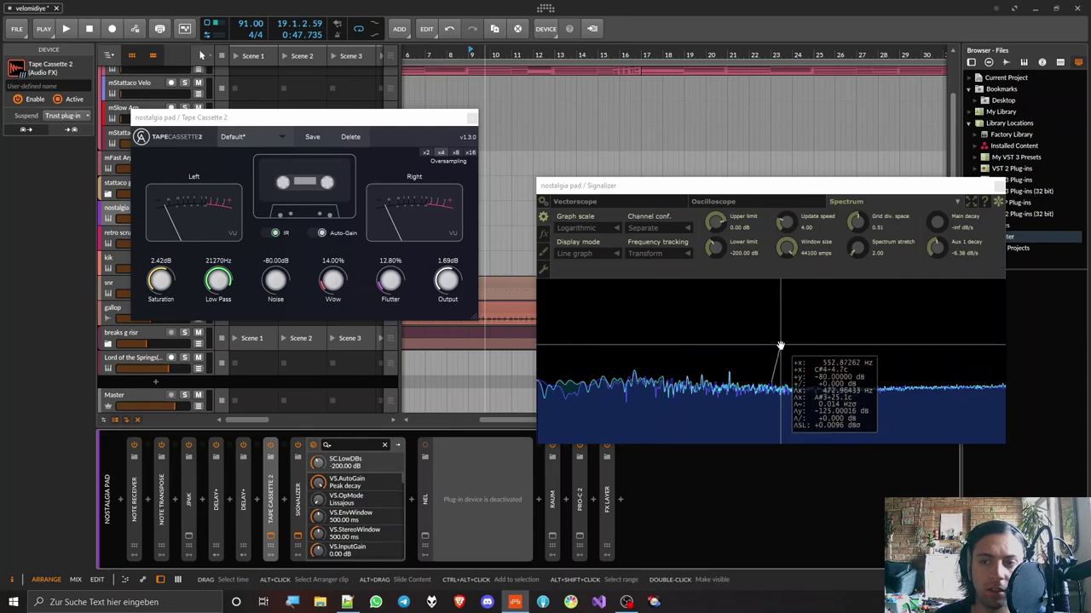
click(275, 271)
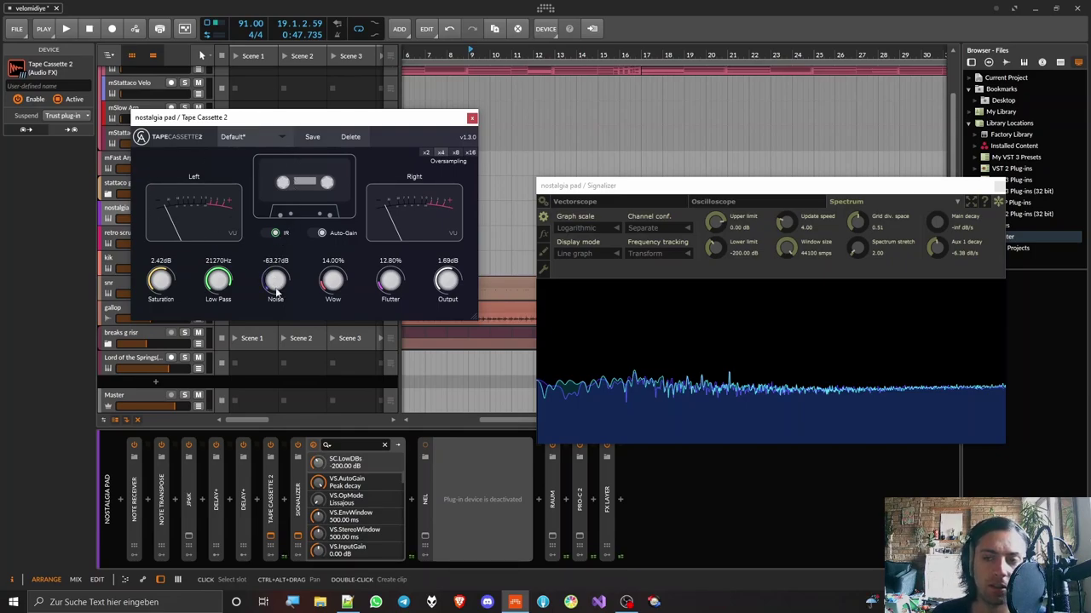
drag(278, 290, 283, 232)
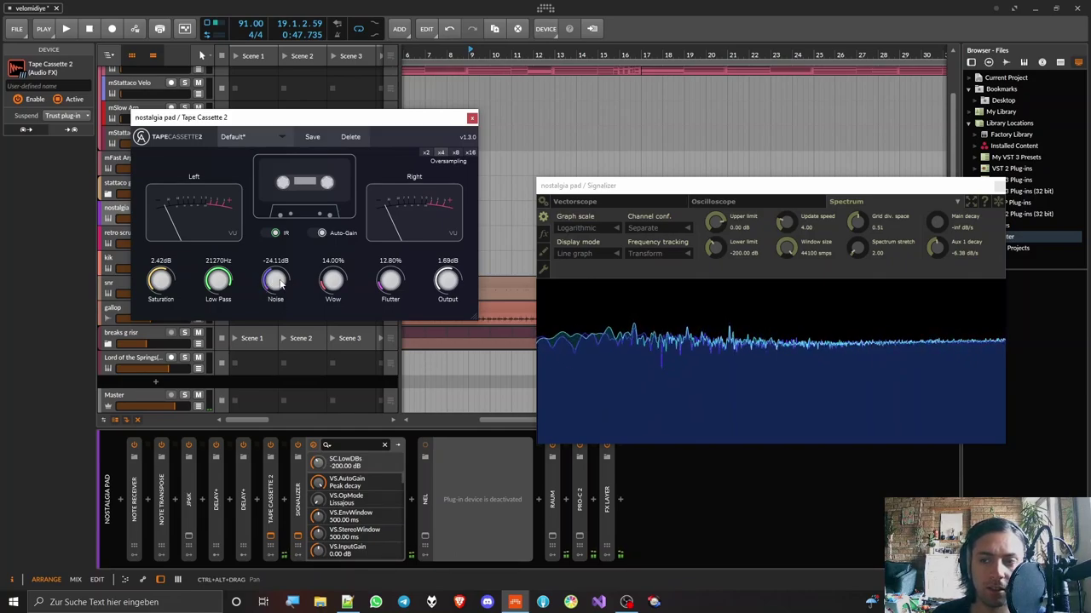
click(268, 484)
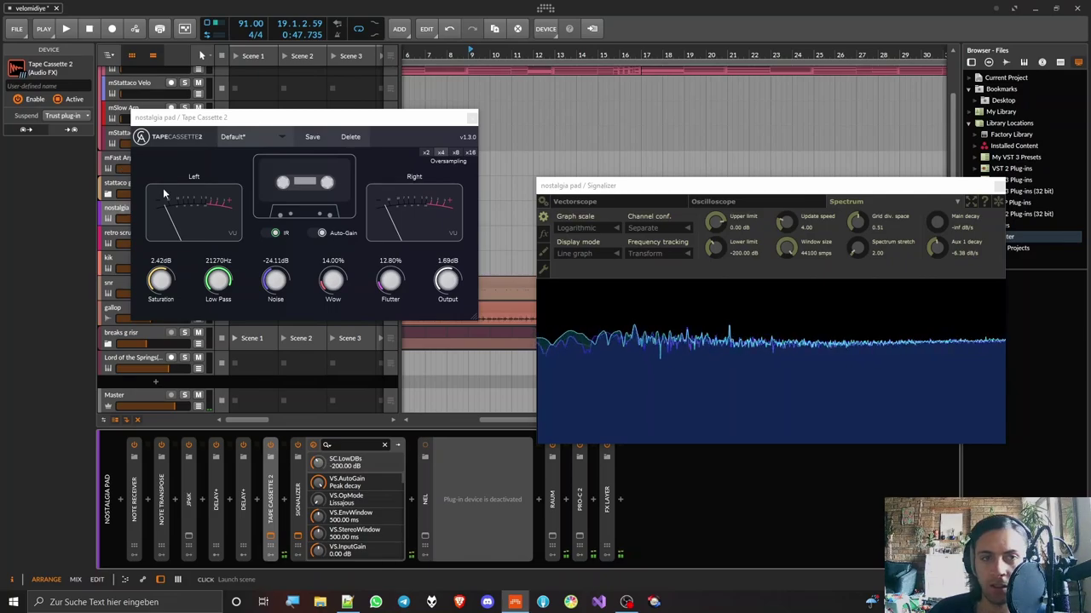
Search for "mb", insert Pro-MB between Tape Cassette 2 and Signalizer, and create one band spanning the full frequency range
click(286, 500)
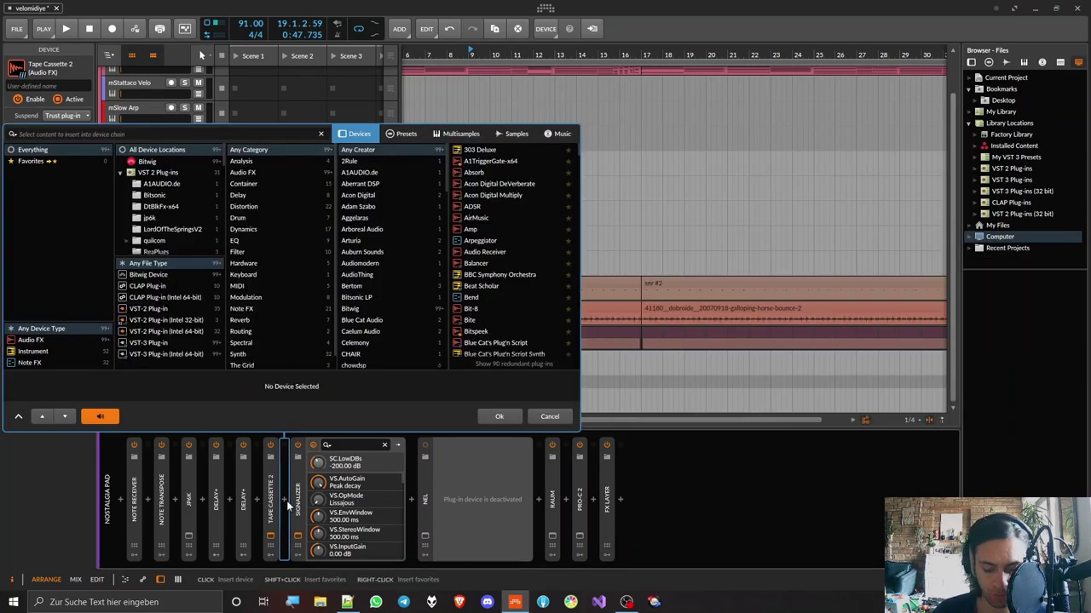
text(mb)
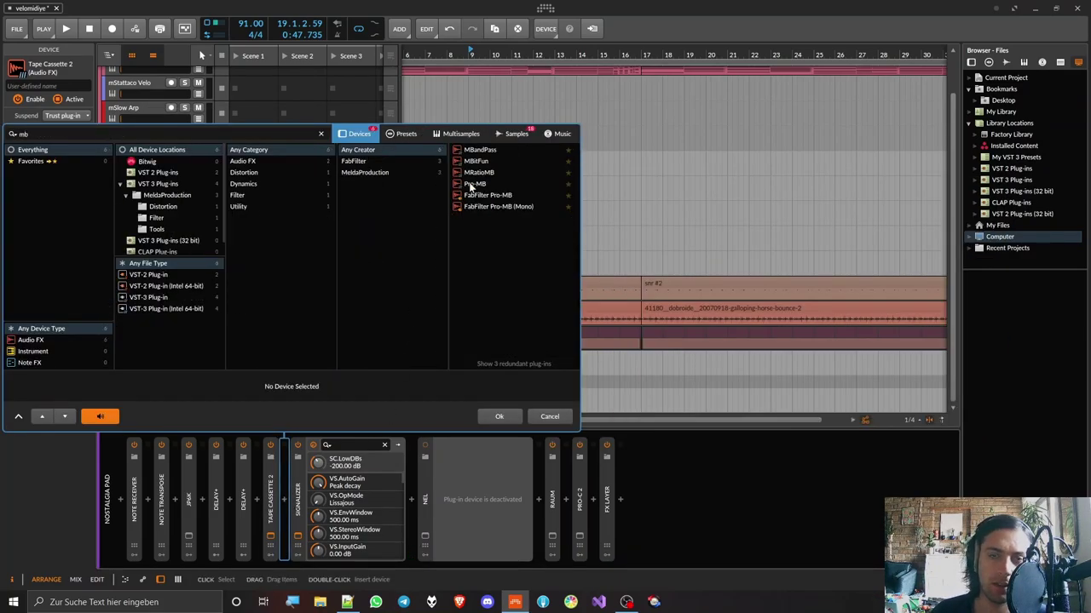
double_click(474, 184)
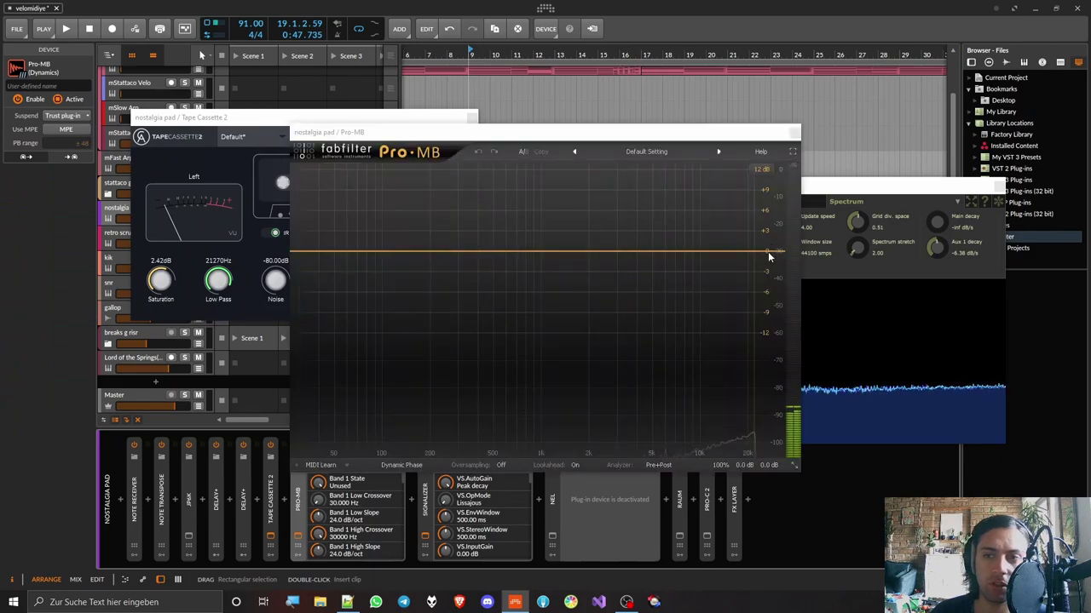
click(754, 252)
drag(725, 231, 179, 223)
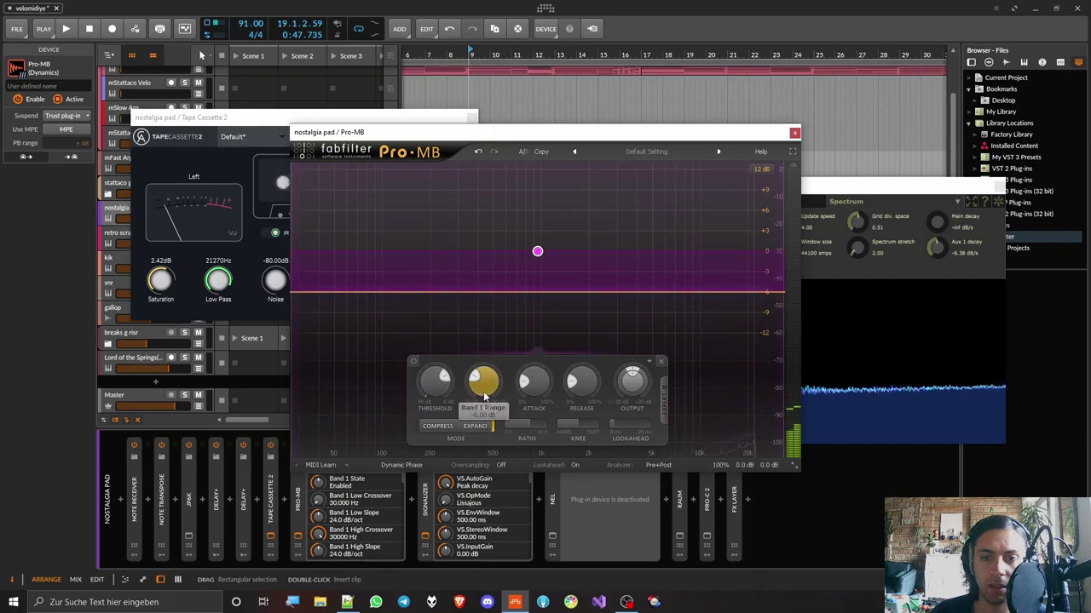
Lower the Pro-MB band's range to its minimum and set its threshold to -80 dB
drag(484, 394, 485, 422)
drag(557, 133, 498, 70)
double_click(375, 318)
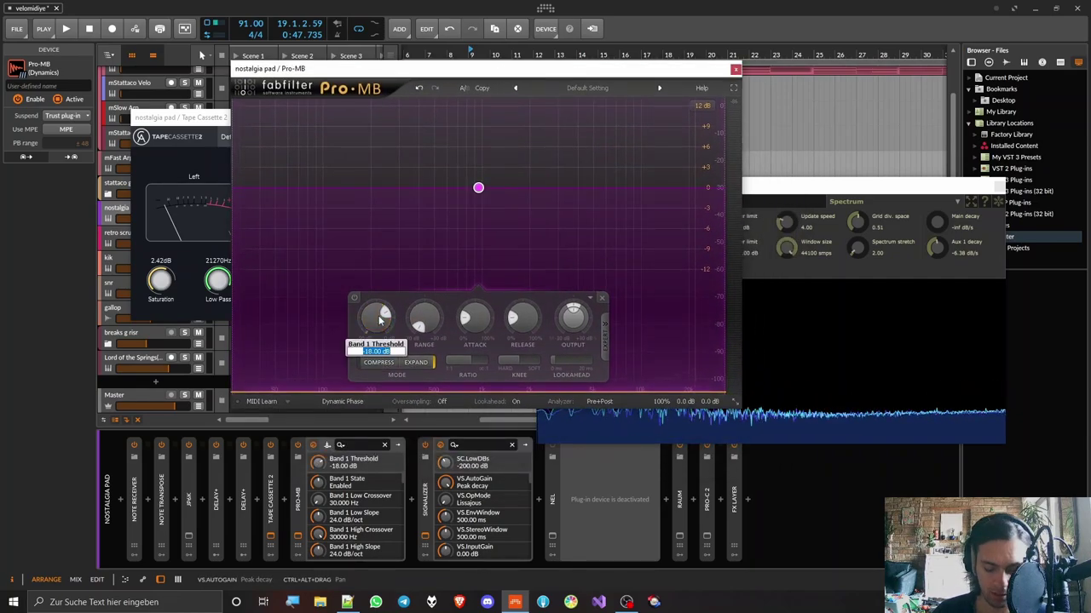
key(BackSpace)
key(Return)
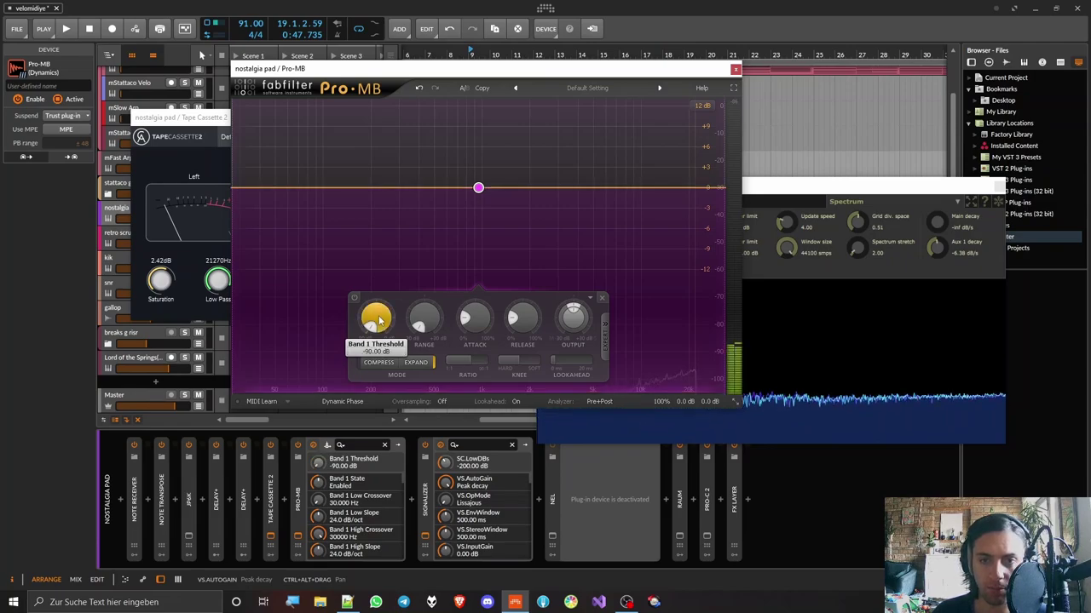
double_click(378, 320)
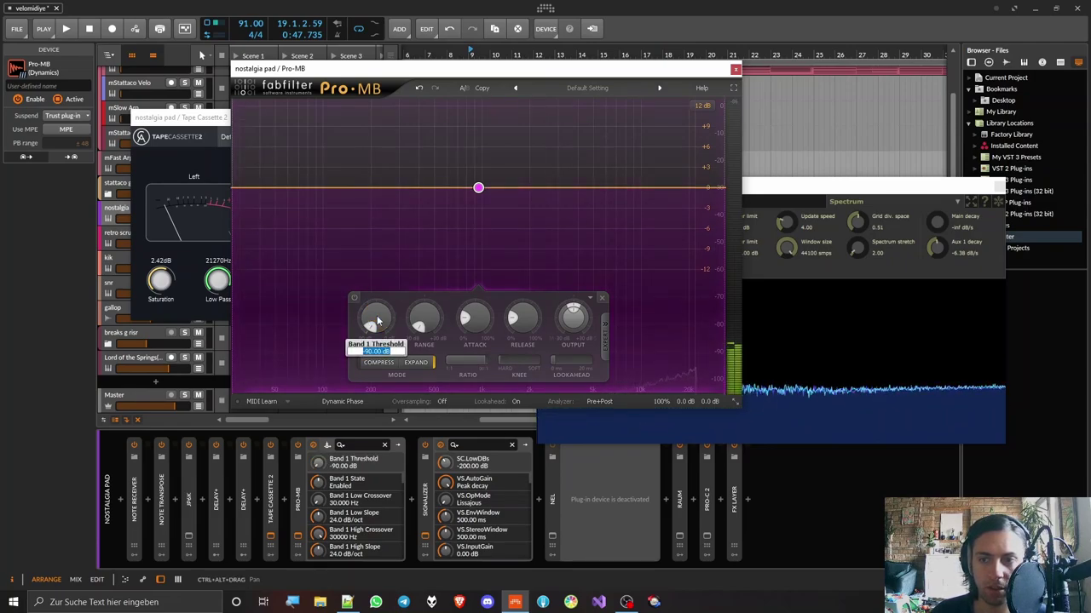
text(-80)
key(Return)
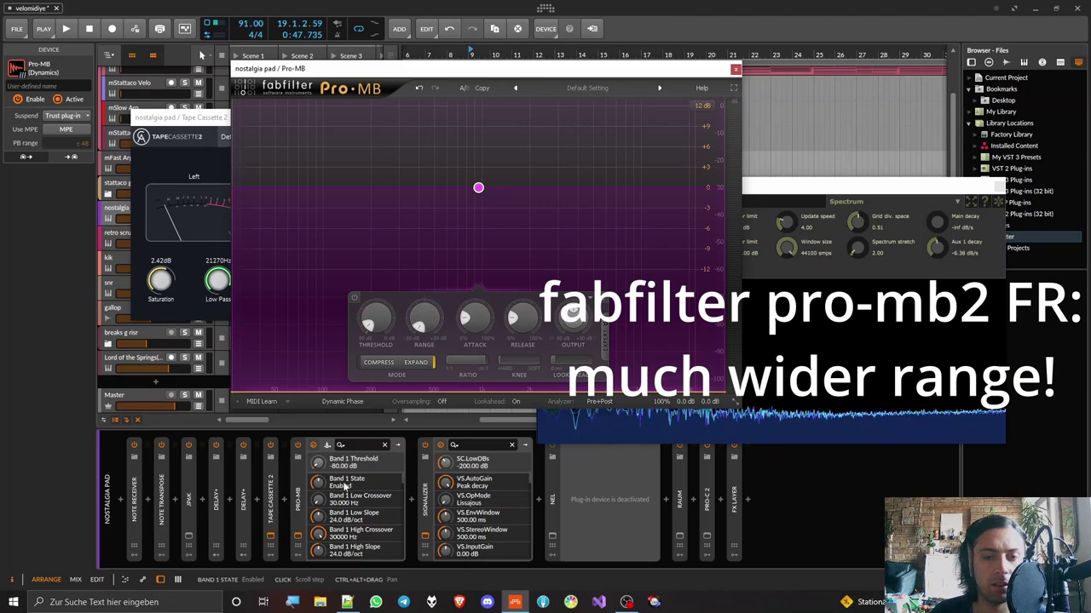
Search for "dyn", insert kHs Dynamics between Pro-MB and Signalizer, and deactivate Pro-MB
click(408, 494)
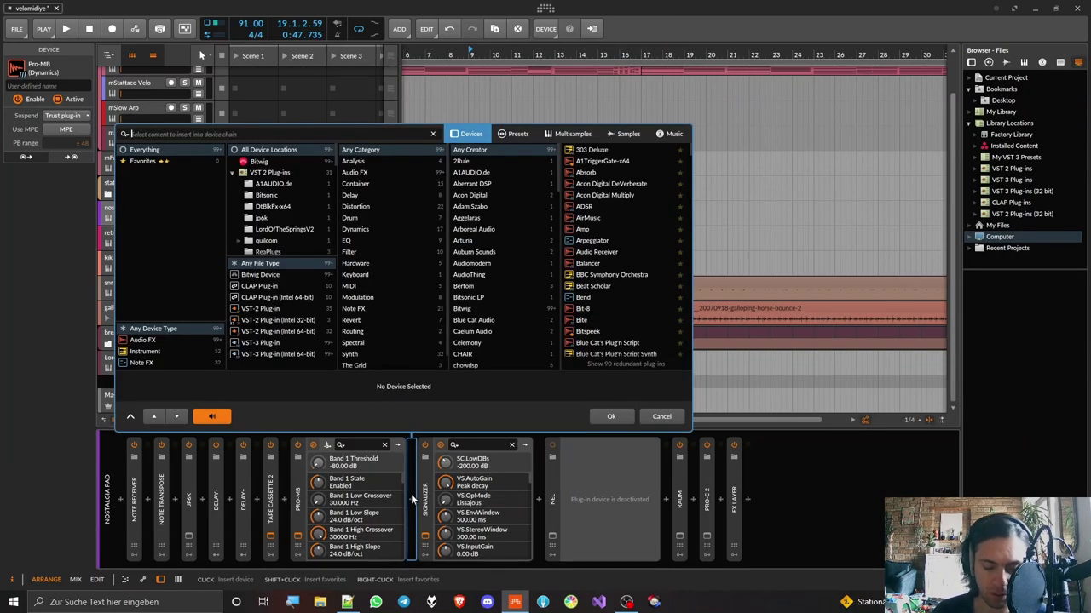
text(dyn)
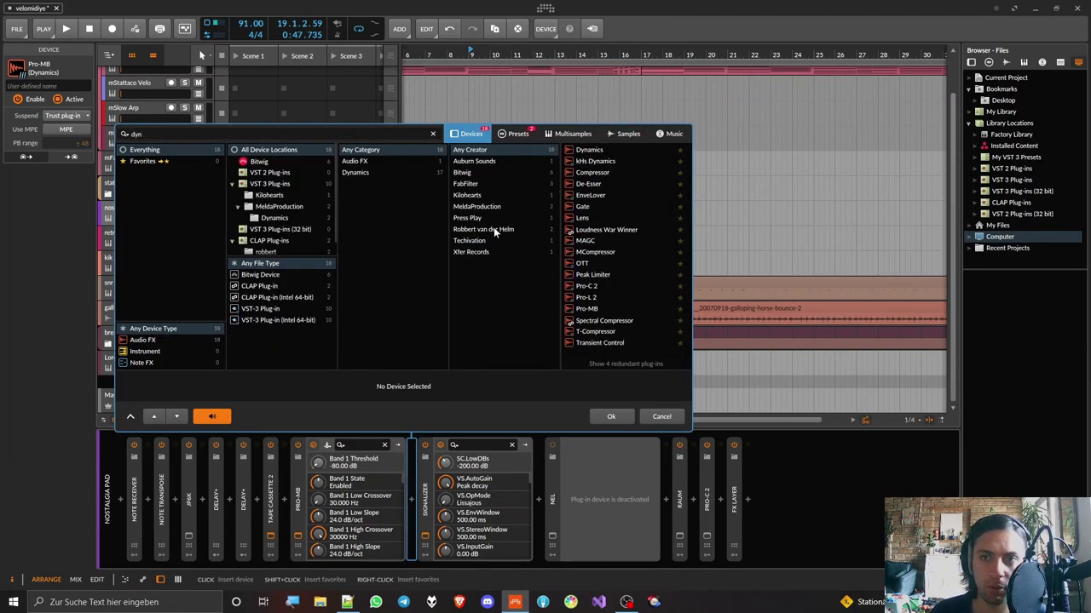
double_click(595, 162)
click(294, 504)
key(alt+a)
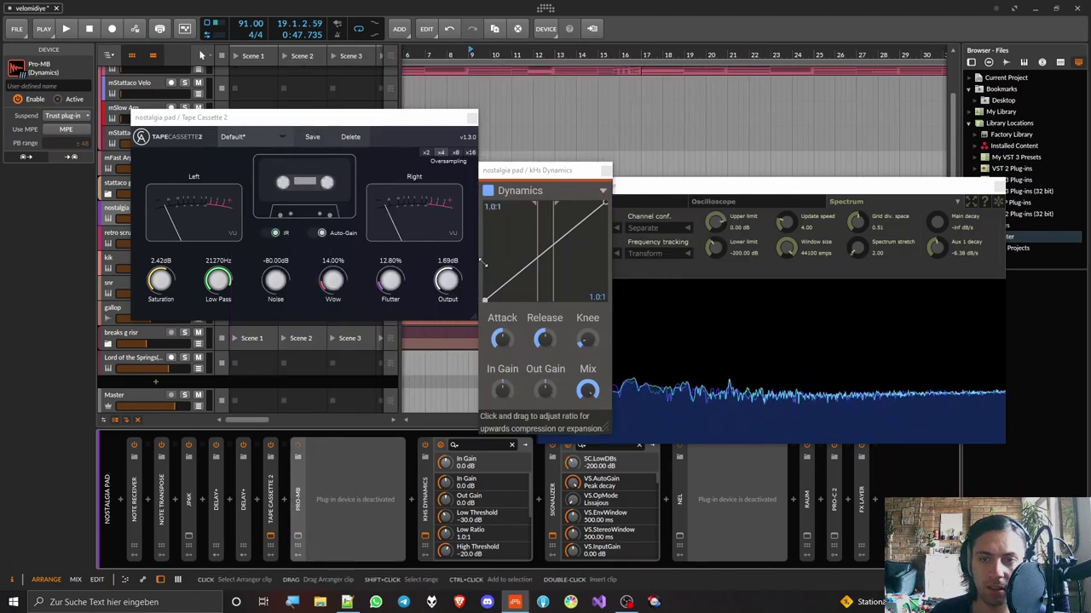
Set kHs Dynamics' Low Threshold to -50 dB and Low Ratio to 1:4.3, and delete Pro-MB
drag(487, 263, 560, 315)
drag(538, 276, 494, 275)
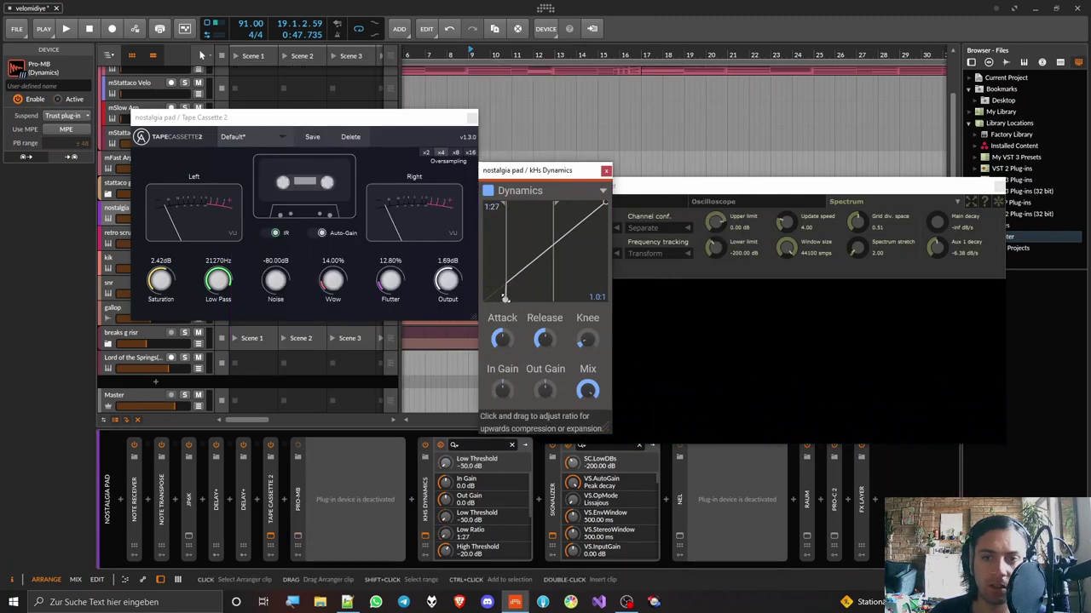
drag(508, 266, 498, 299)
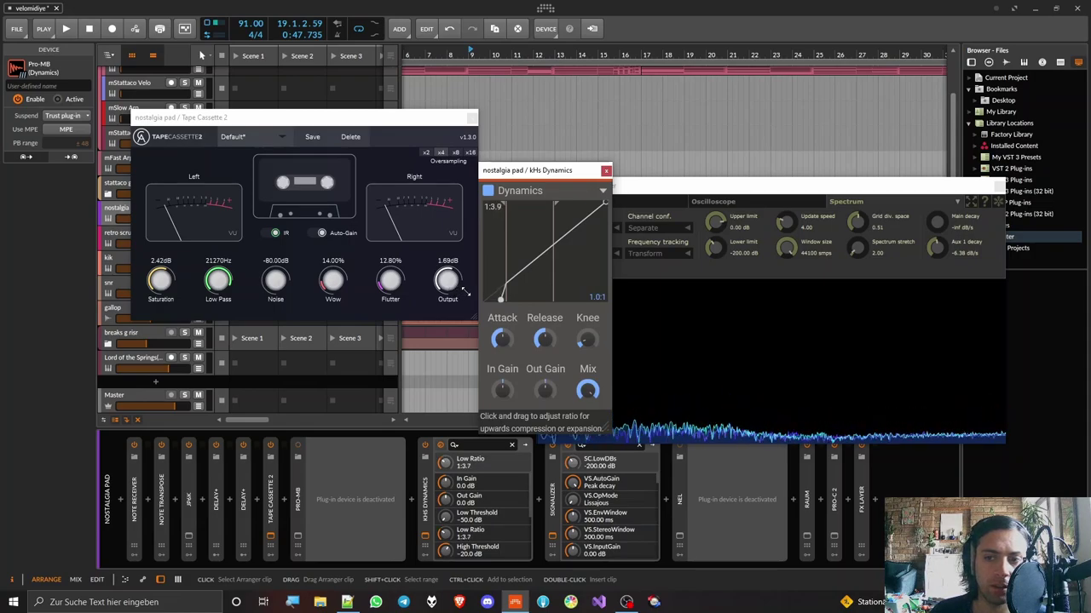
drag(465, 292, 468, 291)
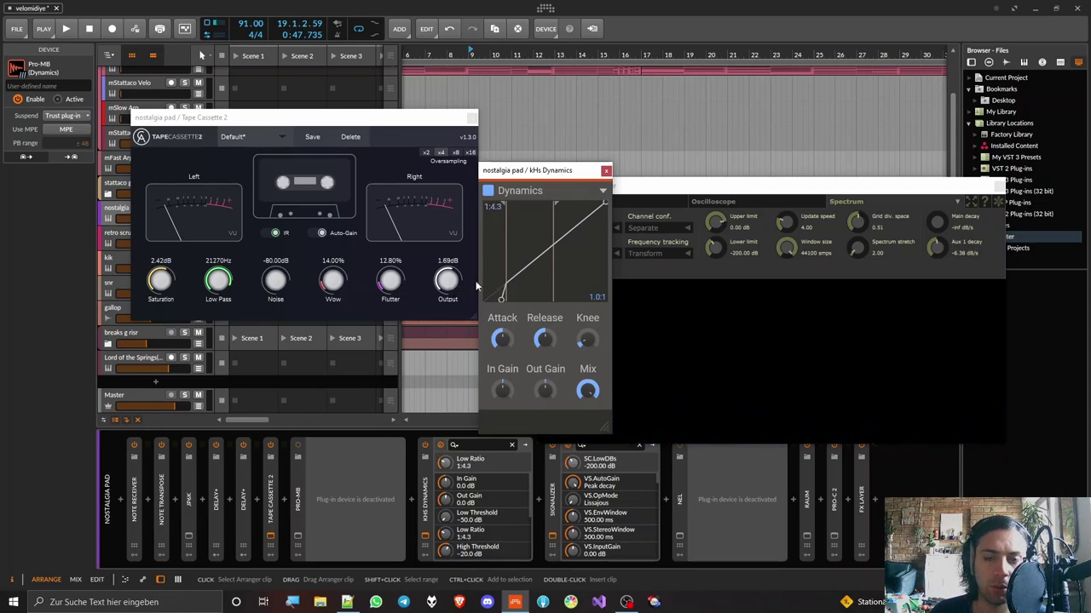
click(292, 491)
key(Delete)
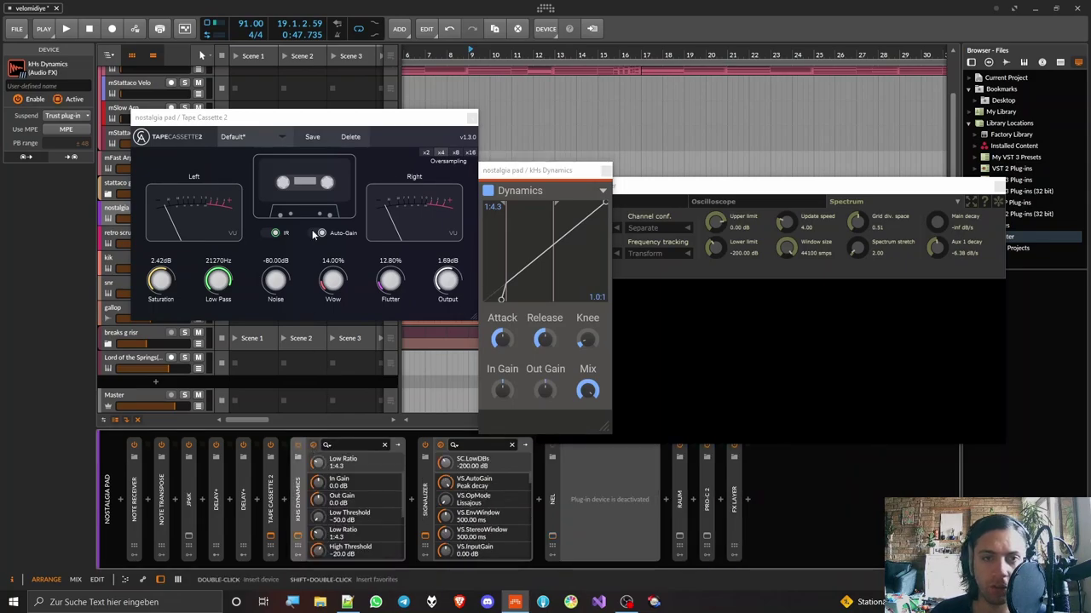
Play the soloed pad, set kHs Dynamics' High Threshold to 0 dB during playback, and stop the transport
key(space)
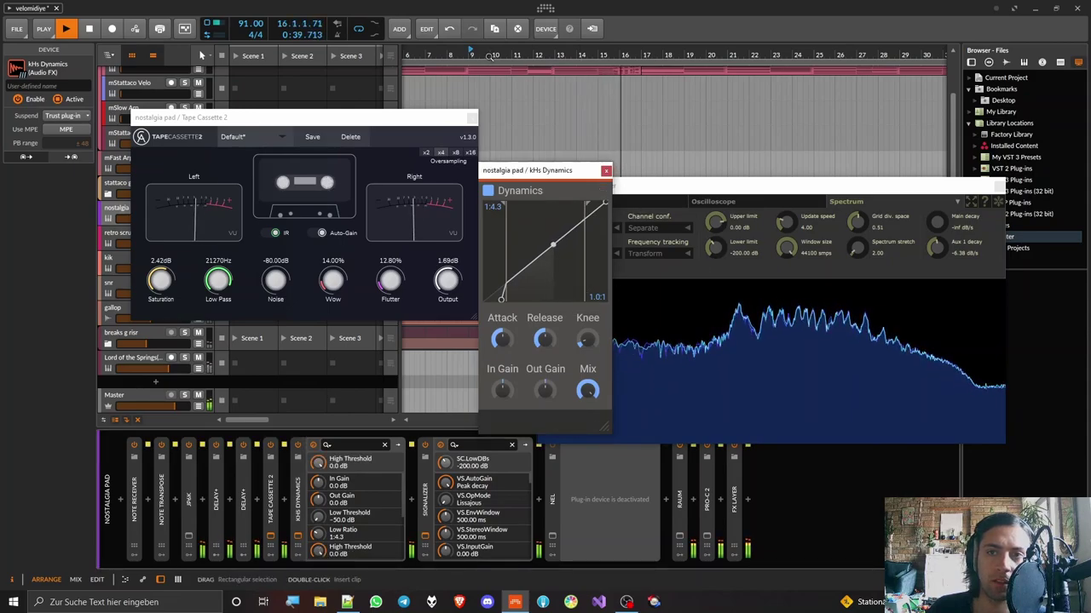
key(space)
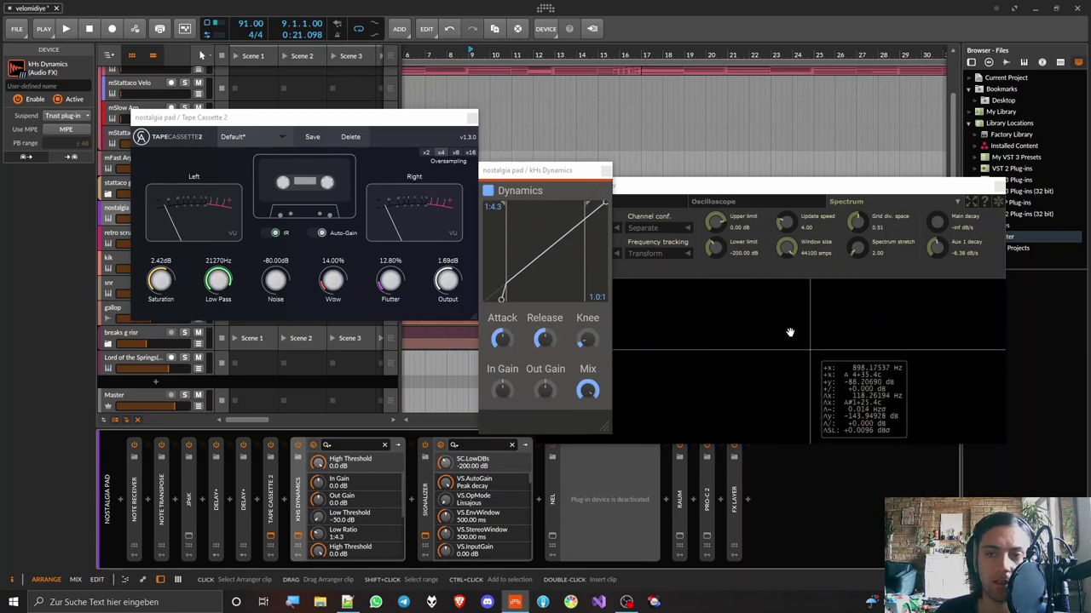
Close and collapse kHs Dynamics in the device chain, and delete Signalizer
click(298, 535)
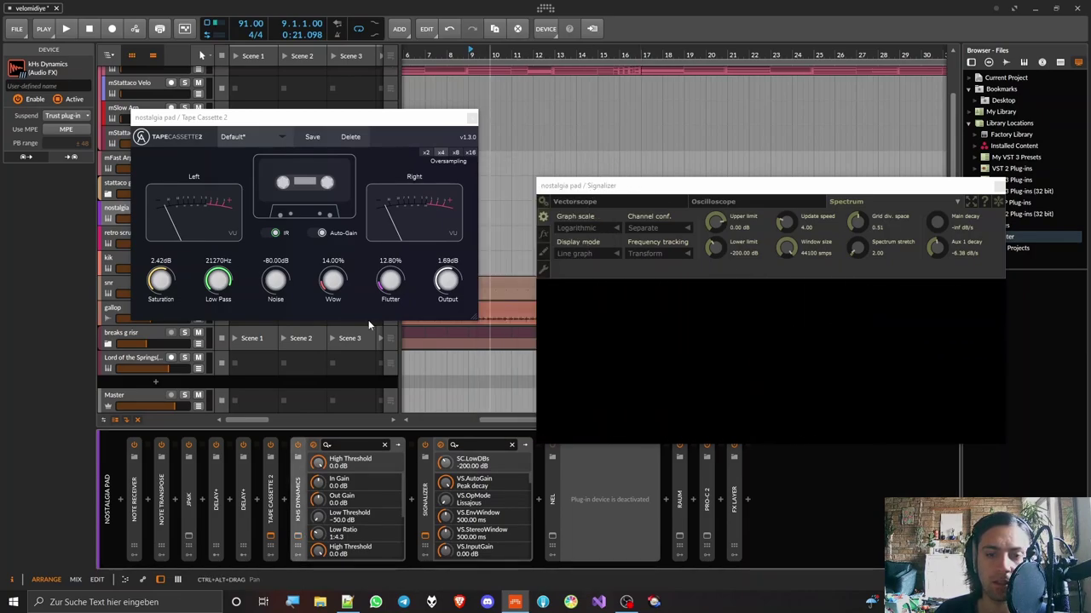
double_click(299, 498)
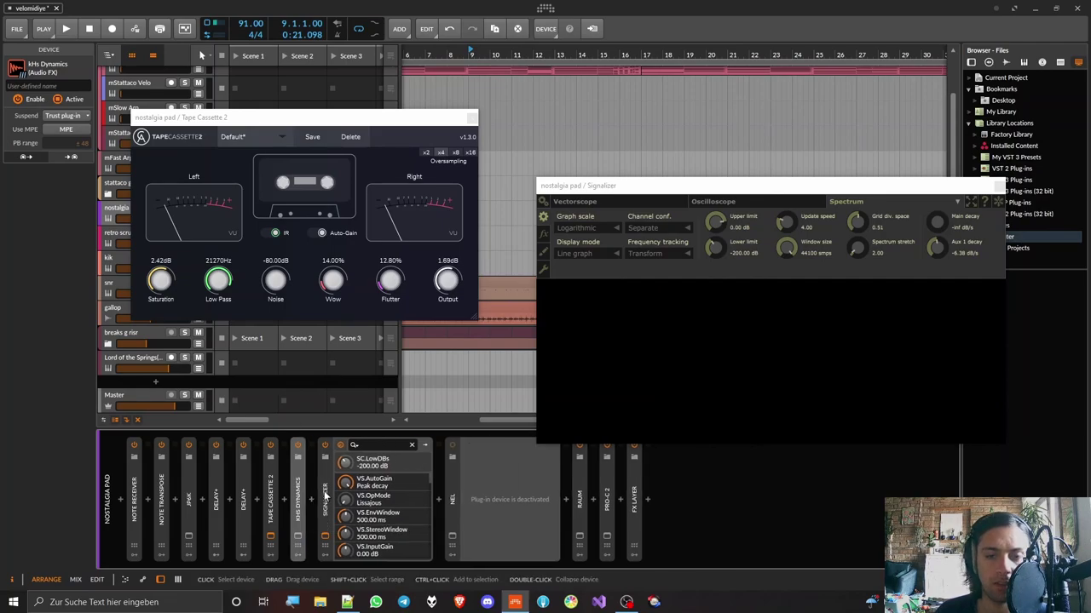
click(325, 494)
key(Delete)
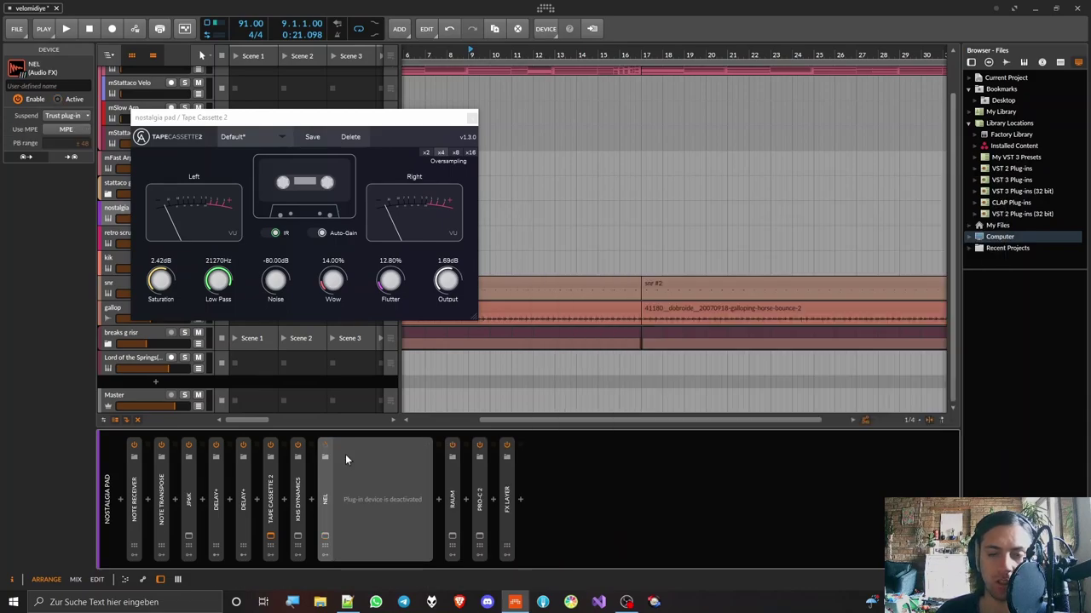
Close Tape Cassette 2, and reactivate and open nostalgia pad's NEL with Mods Mix set to 0 : 100
click(473, 115)
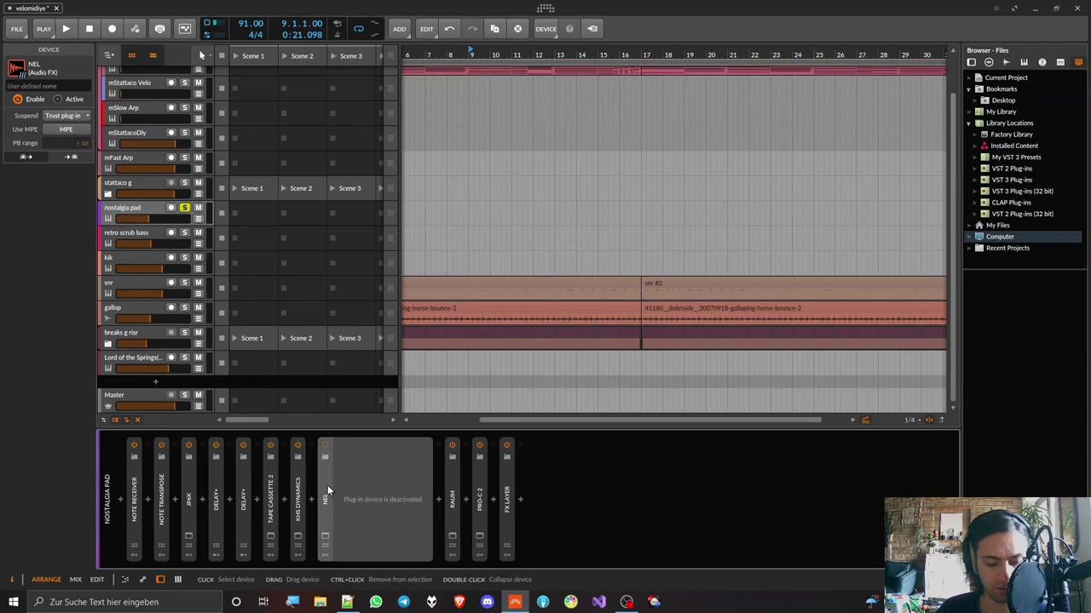
key(alt+a)
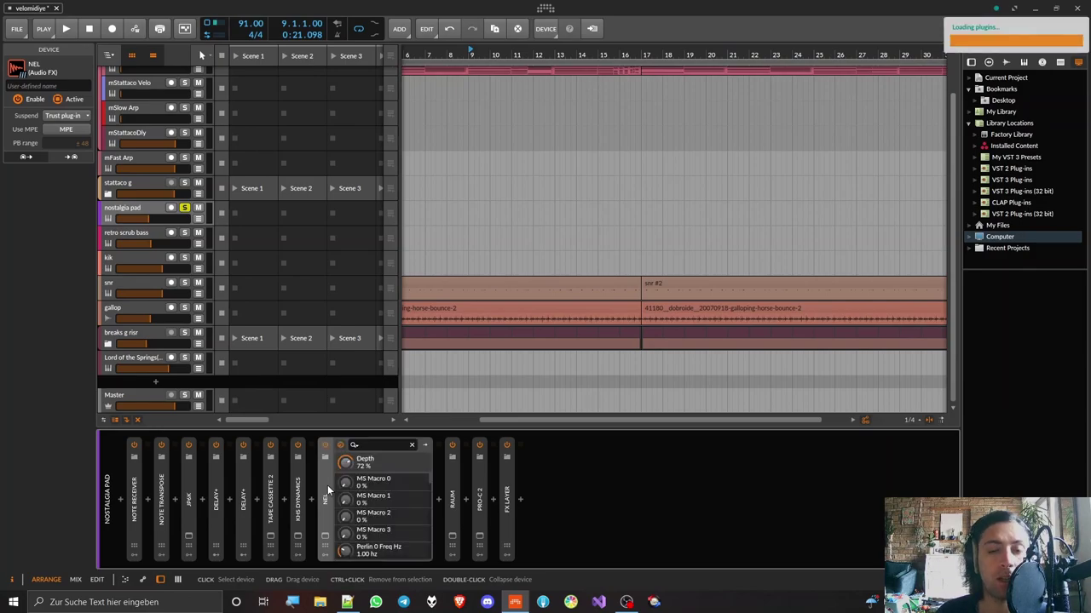
click(324, 537)
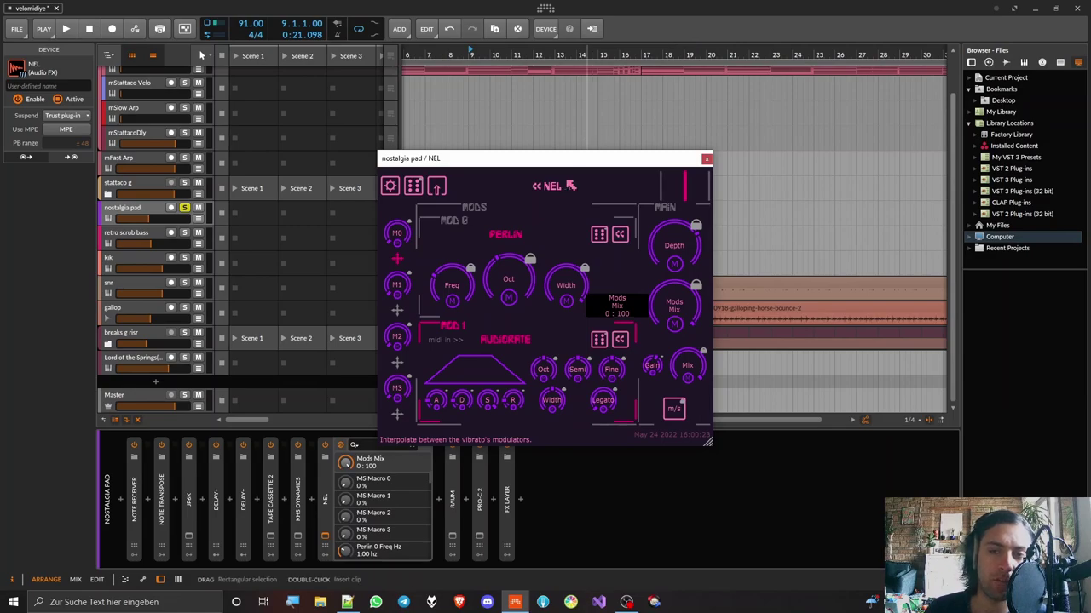
Play the soloed pad, raise NEL's Depth to 81 % during playback, and stop the transport
key(space)
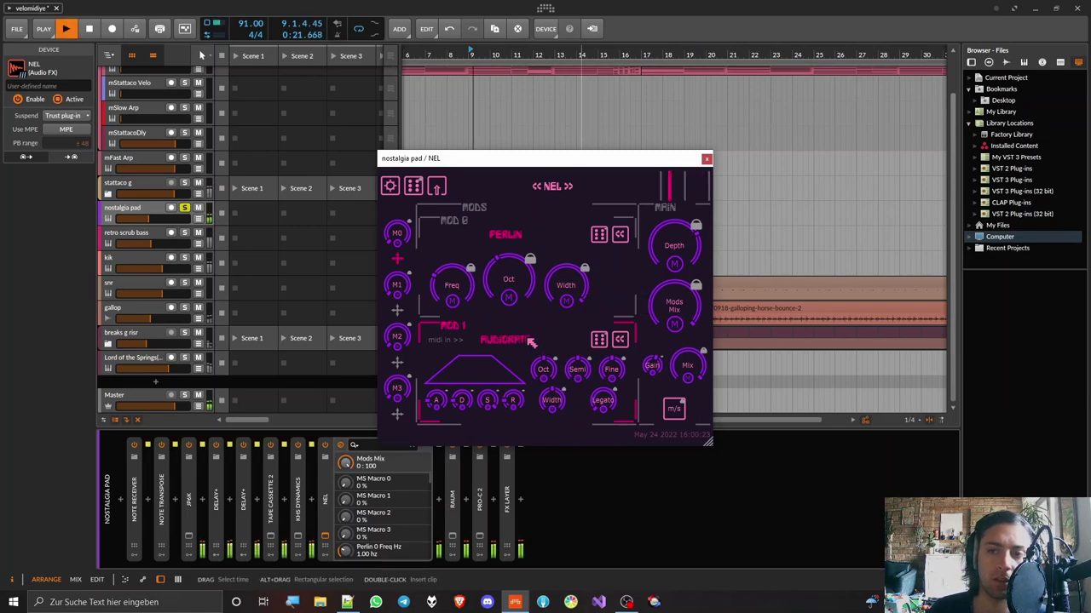
drag(687, 245, 690, 227)
key(space)
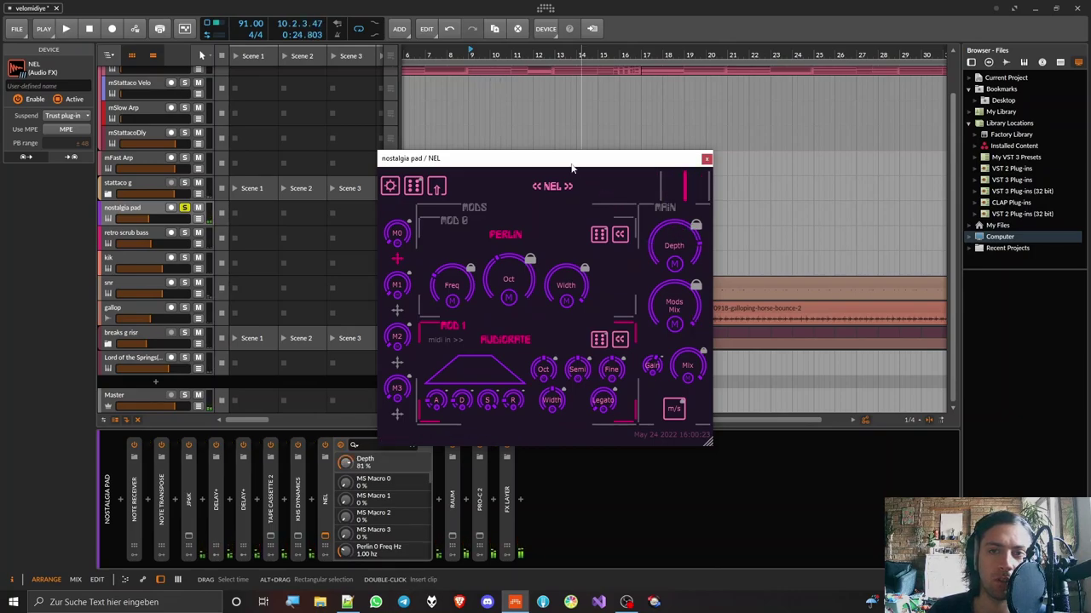
Move NEL's window aside, examine its audio options for buffer size, interpolation, oversampling and lookahead, and leave the options
drag(563, 164, 806, 168)
drag(720, 174, 588, 133)
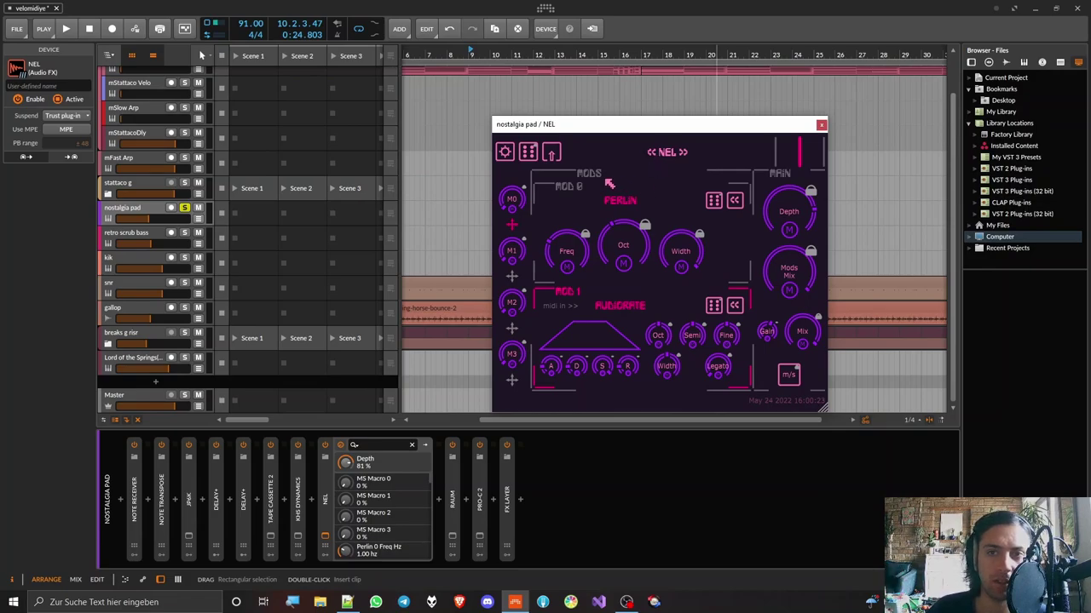
click(505, 152)
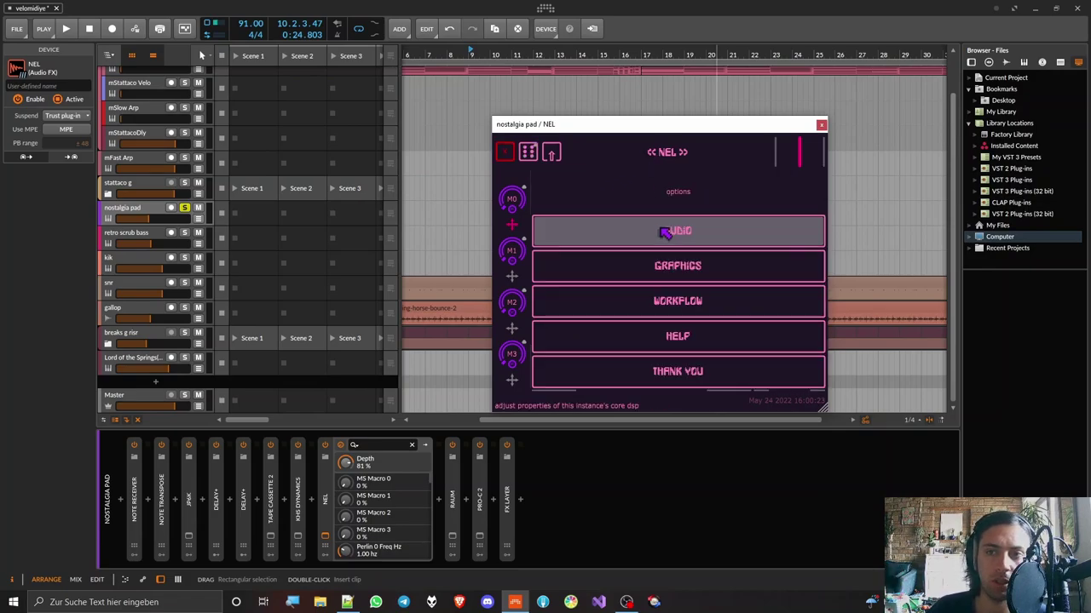
click(720, 239)
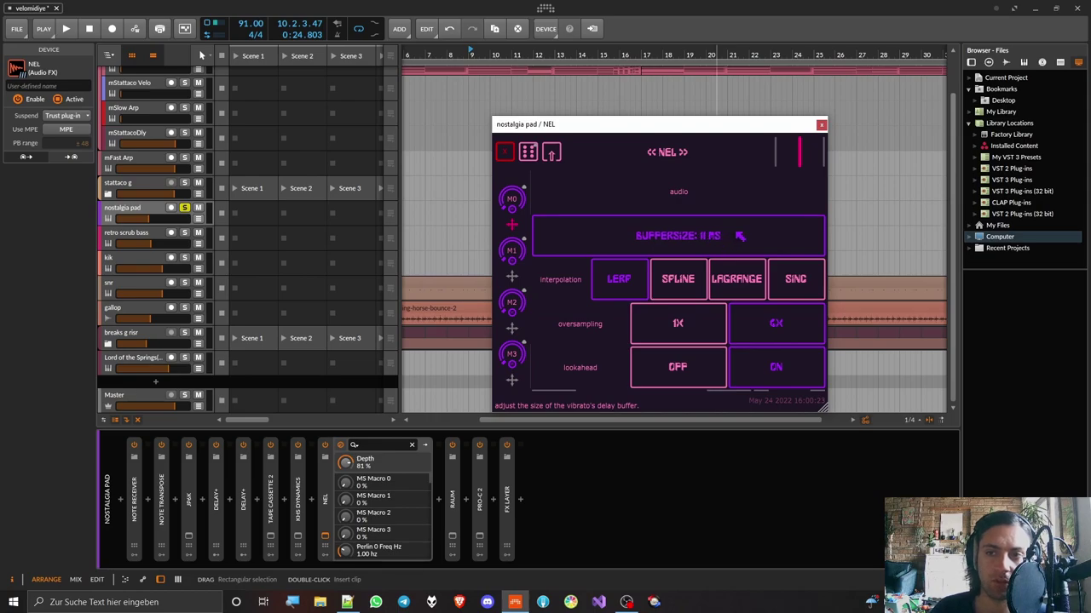
click(505, 152)
Play the pad and set NEL's Depth to 86 %, AudioRate octave to 1, Sustain to 0 % and Attack to 46 ms, with a longer Decay
mouse_move(791, 202)
key(space)
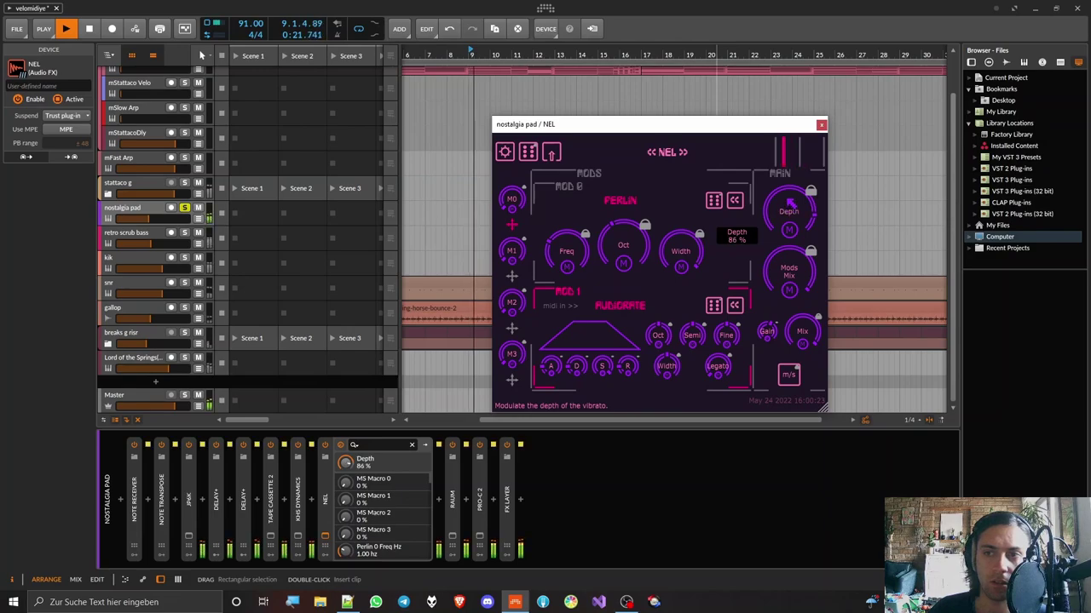
mouse_move(657, 356)
drag(657, 356, 655, 313)
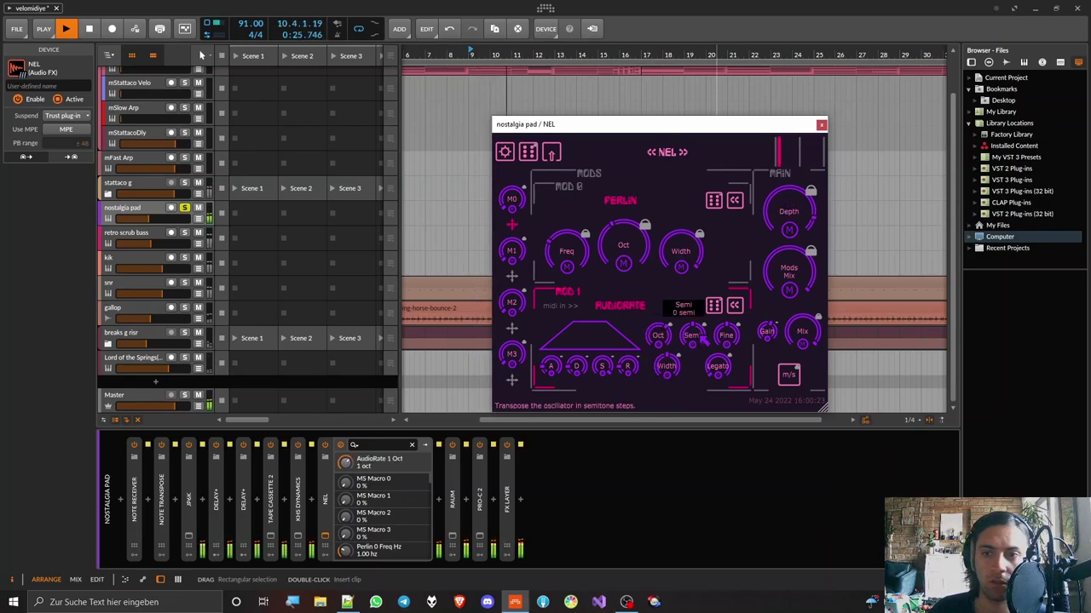
drag(601, 367, 585, 318)
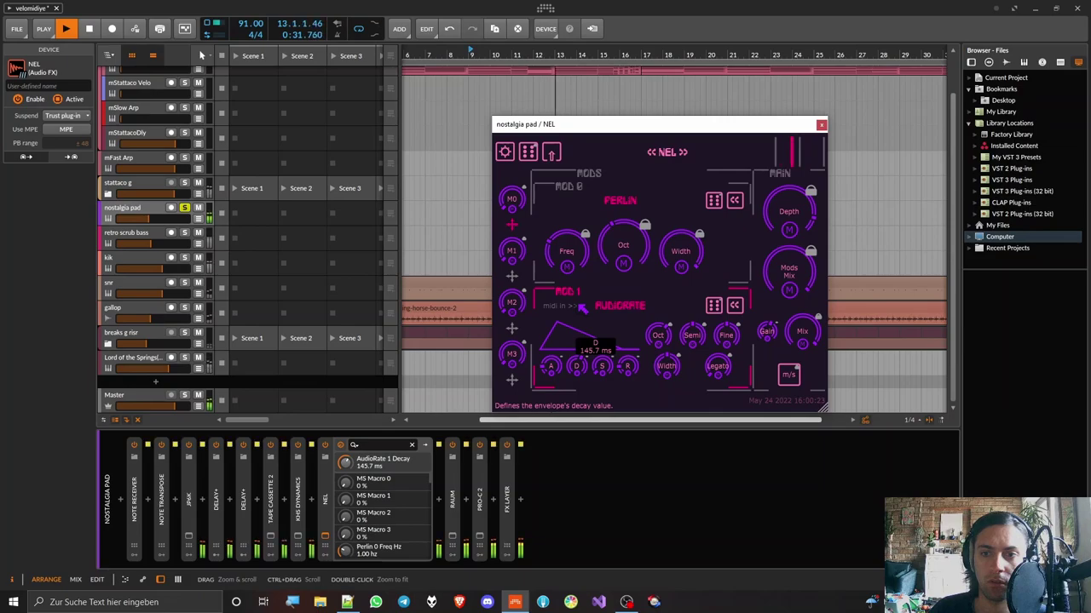
drag(582, 308, 577, 269)
drag(552, 324, 565, 327)
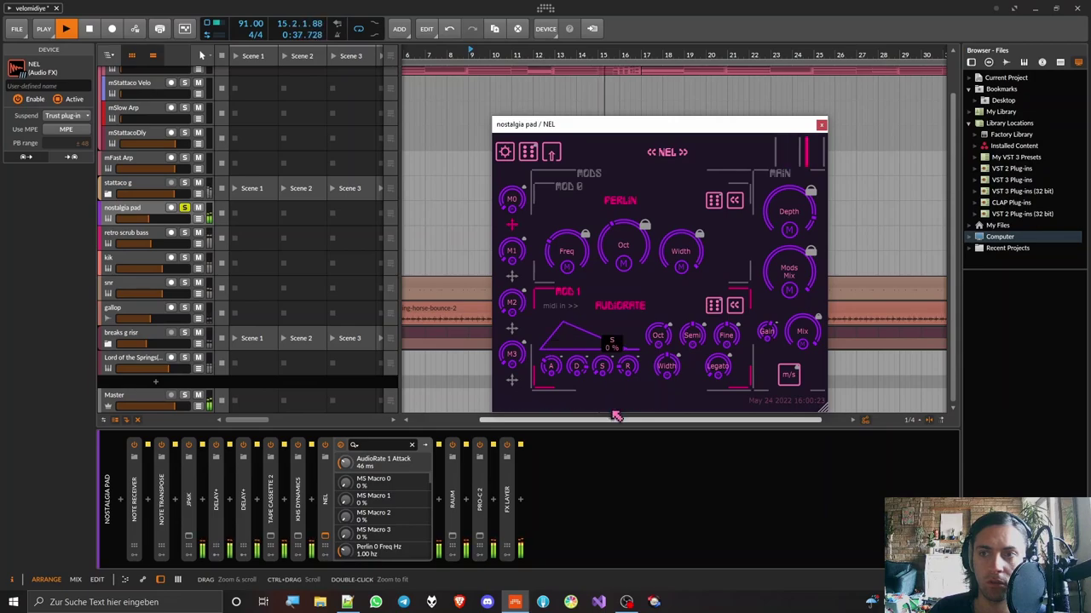
Set NEL's Depth to 78 %, AudioRate octave to 2 and AudioRate Sustain to 24 % during playback
drag(783, 234, 783, 228)
drag(790, 267, 788, 225)
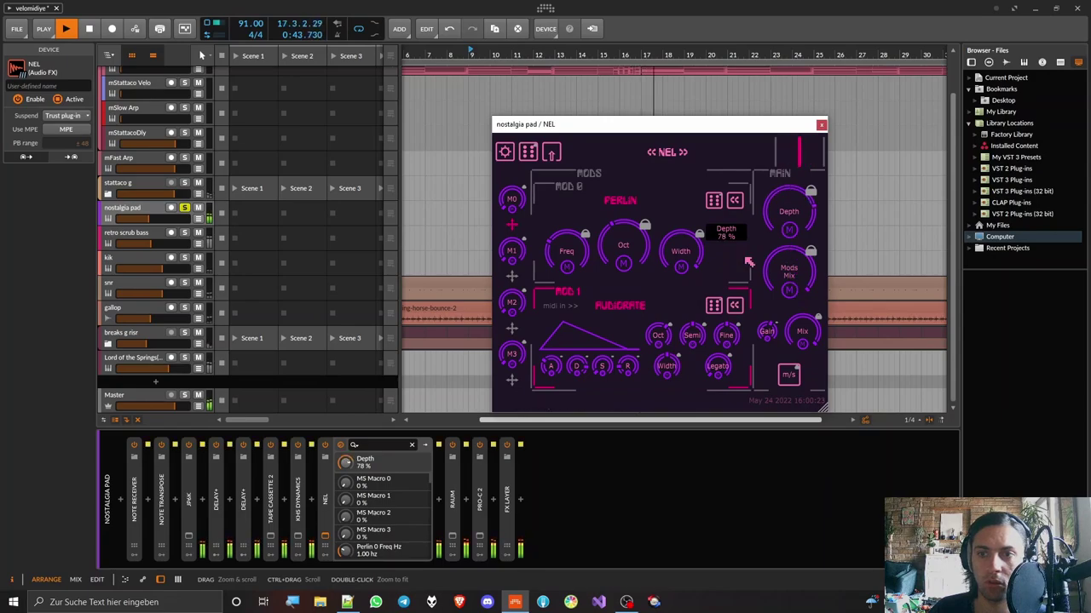
click(663, 316)
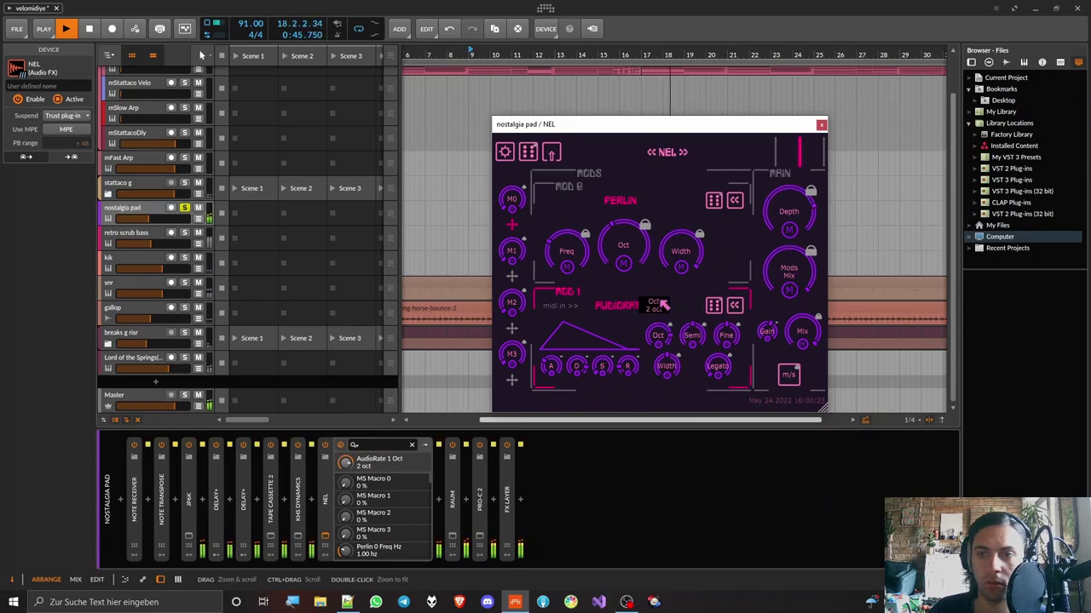
drag(604, 365, 611, 318)
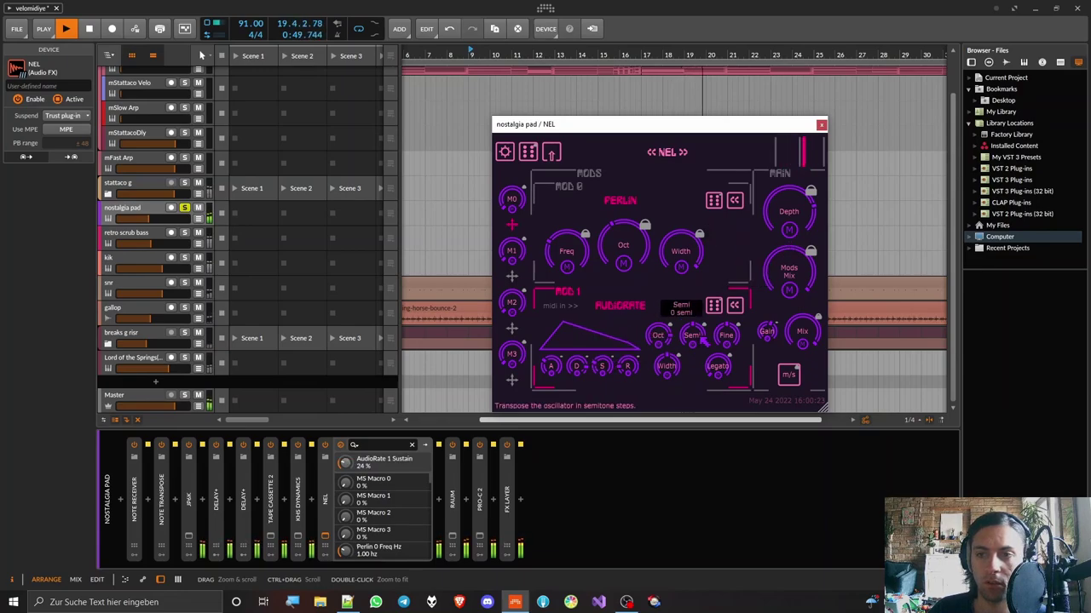
Lower NEL's AudioRate octave to -3, switch the stereo mode from m/s to l/r, and set the AudioRate Width to 180°
mouse_move(658, 335)
drag(660, 346, 663, 383)
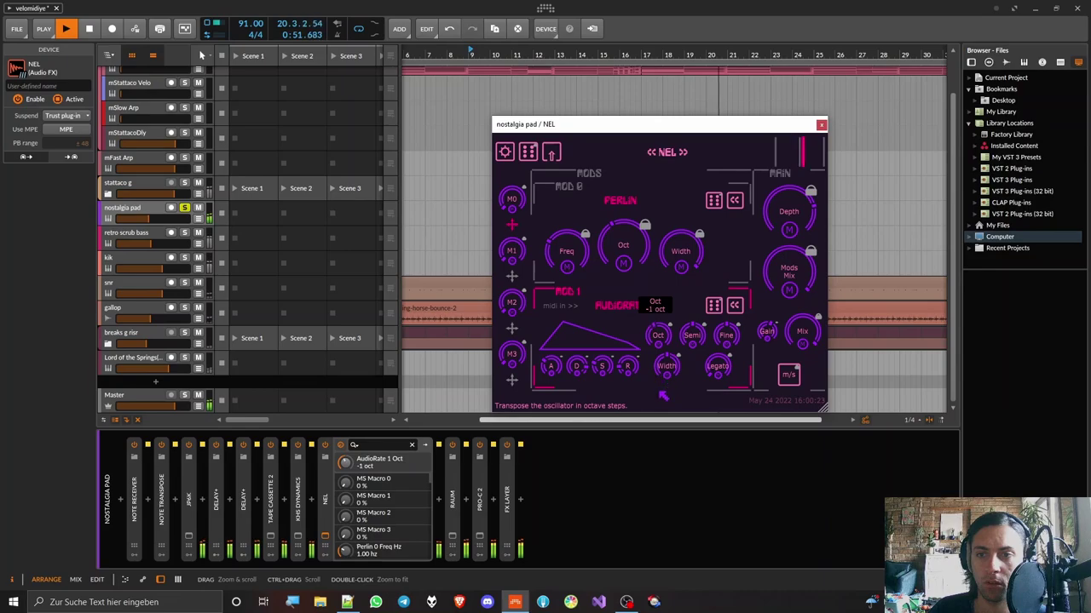
drag(663, 435, 663, 448)
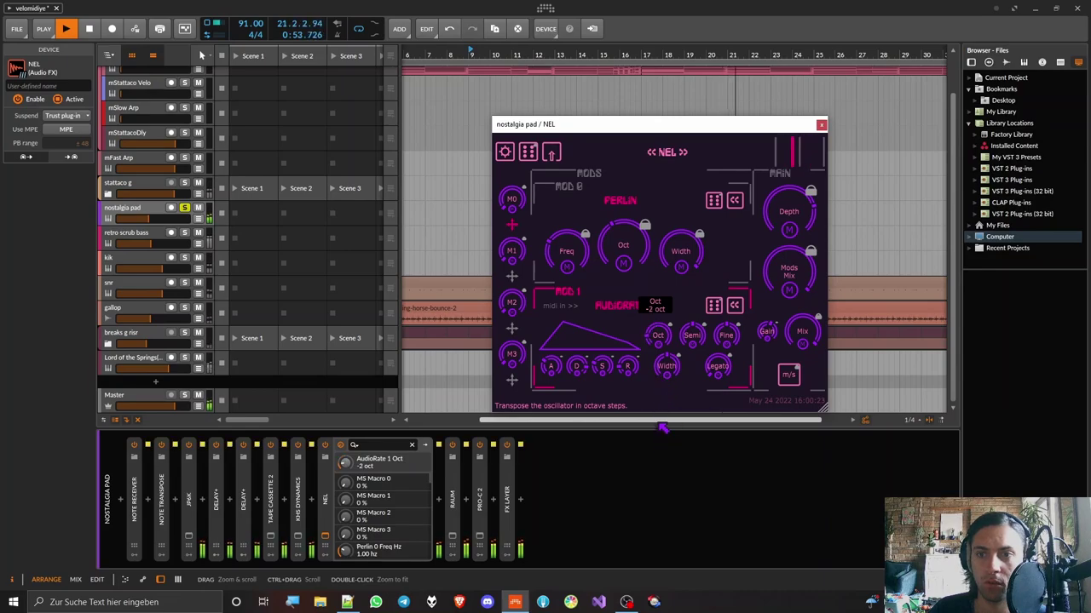
click(786, 375)
click(667, 365)
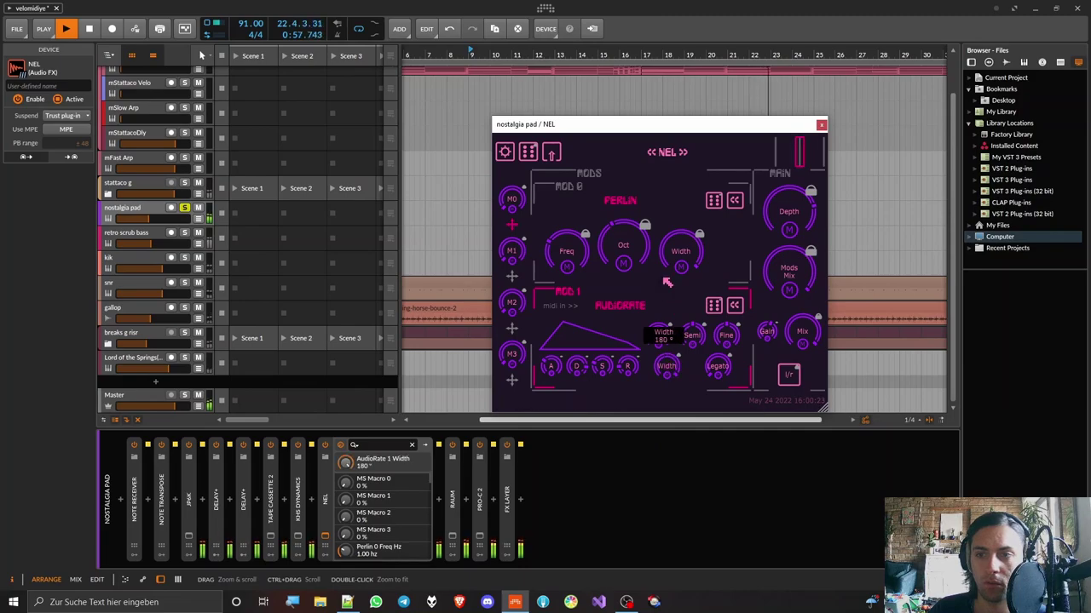
click(661, 340)
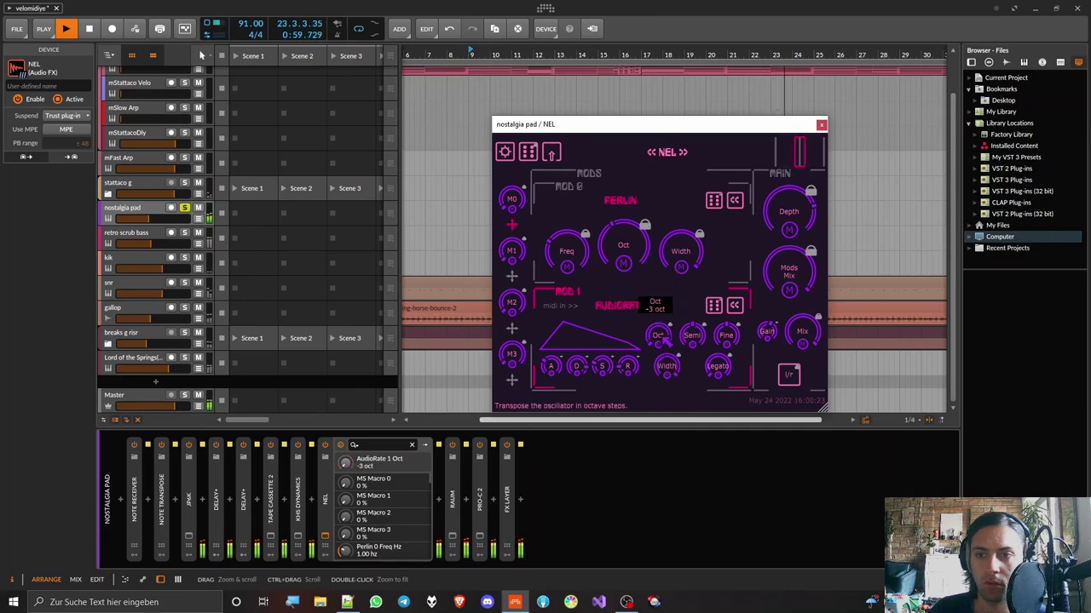
Stop playback and delete NEL from nostalgia pad's device chain
key(space)
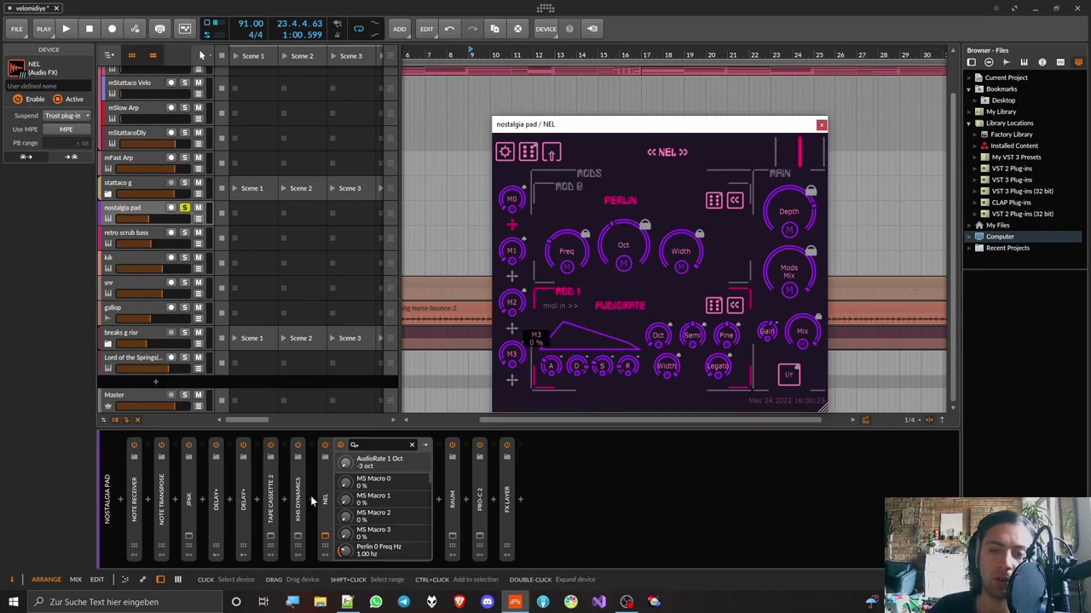
click(334, 470)
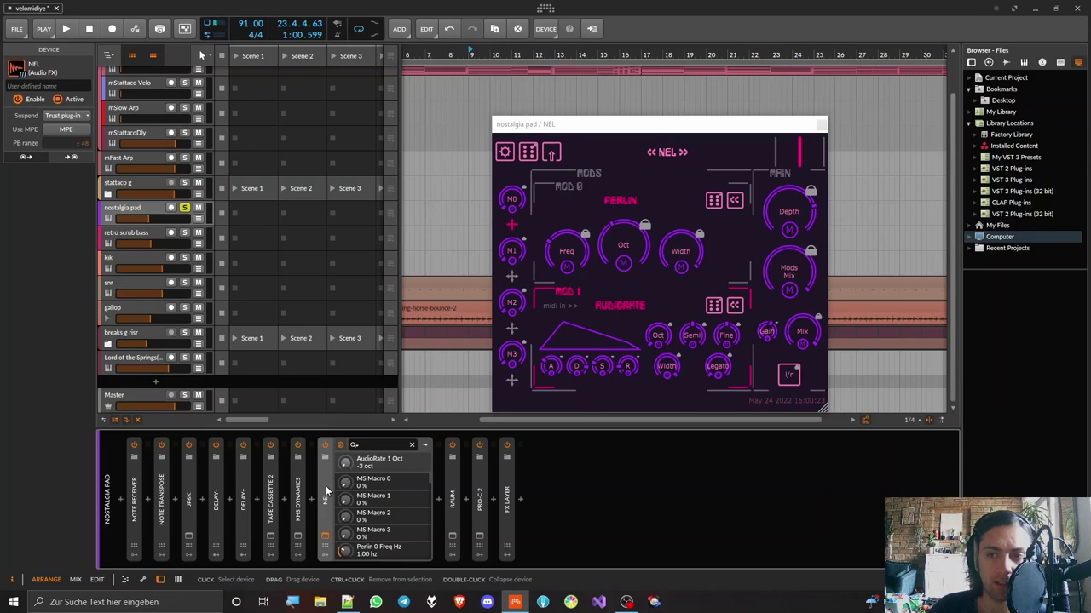
key(Delete)
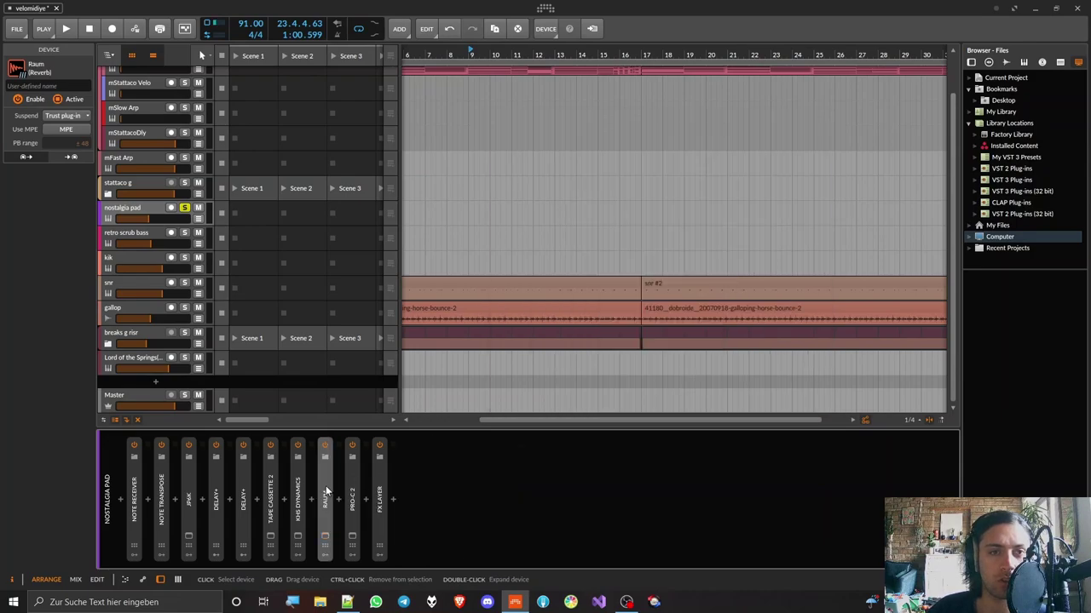
Turn off nostalgia pad's solo and insert the Dustbin plug-in directly after NEL on the Master track
click(135, 398)
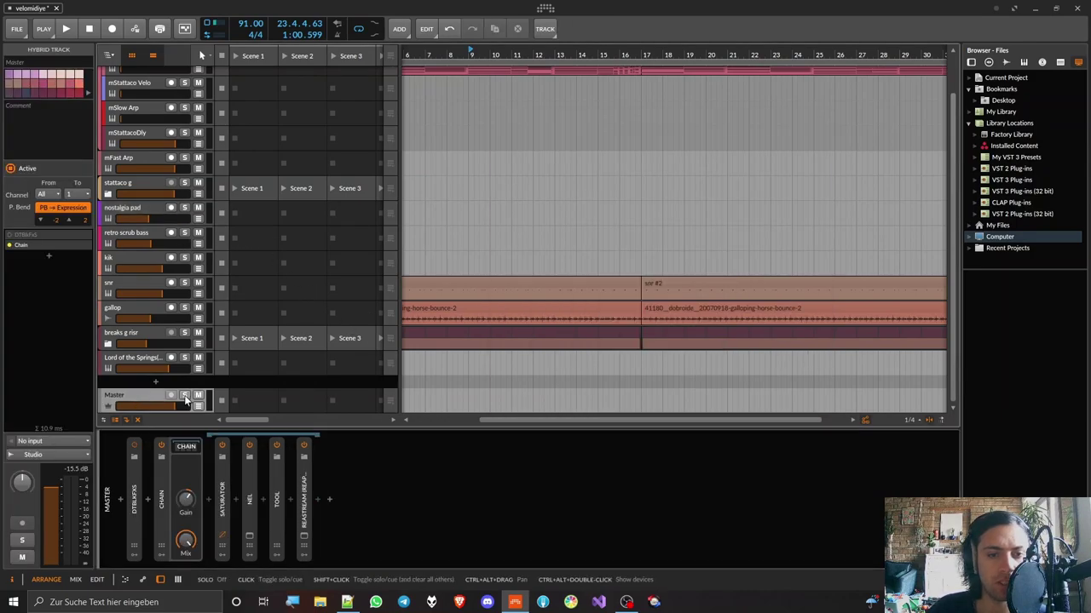
click(264, 499)
text(dust)
double_click(476, 150)
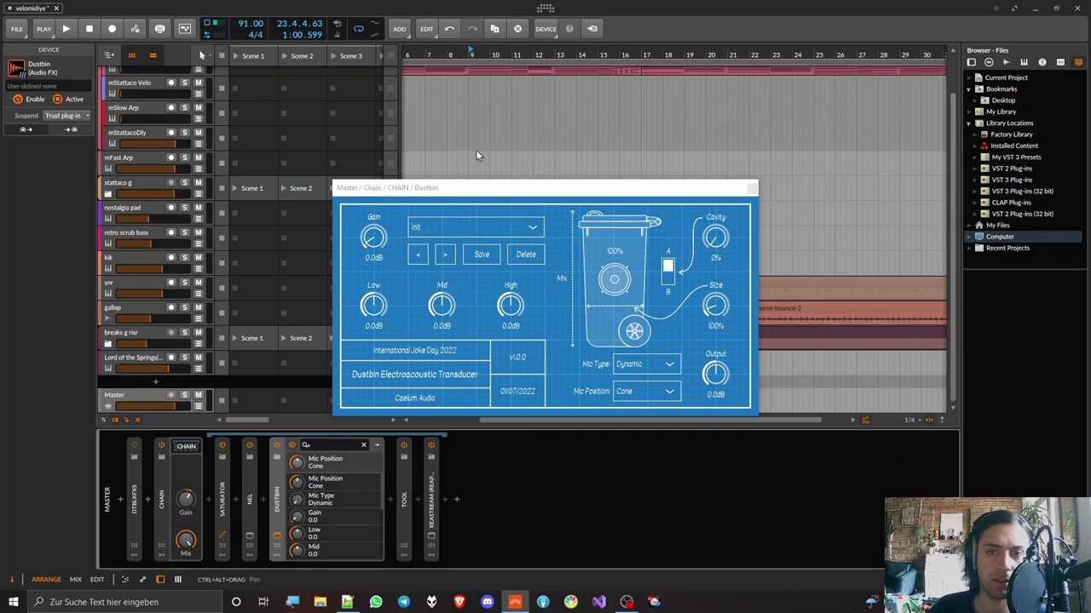
Play the full project, set Dustbin's Cavity to 76% and Size to 172%, and stop the transport
key(space)
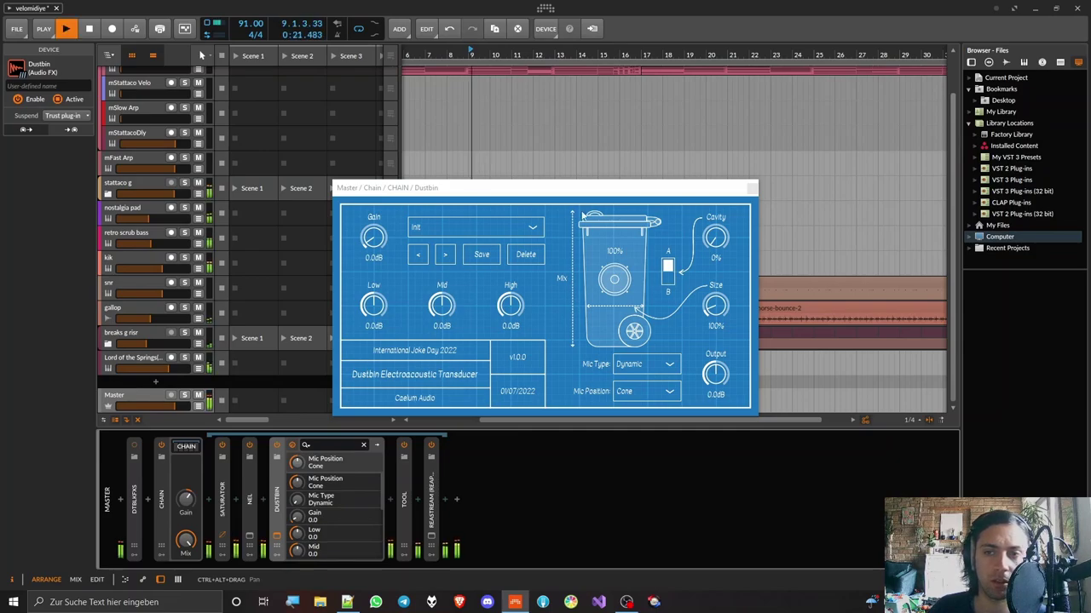
drag(716, 236, 717, 118)
drag(716, 305, 716, 286)
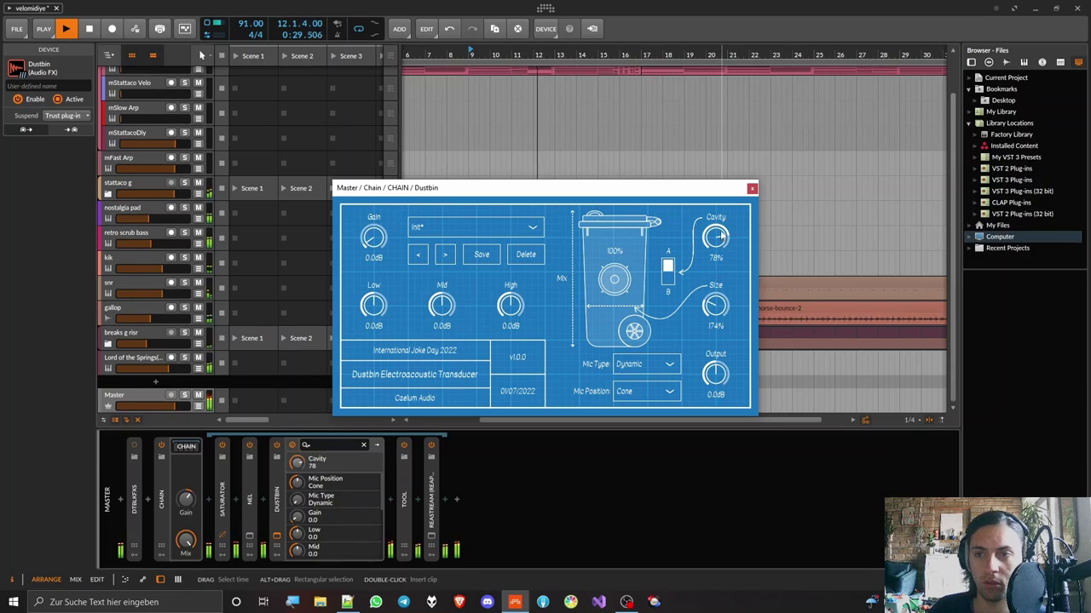
drag(718, 302, 717, 304)
drag(715, 241, 715, 249)
key(space)
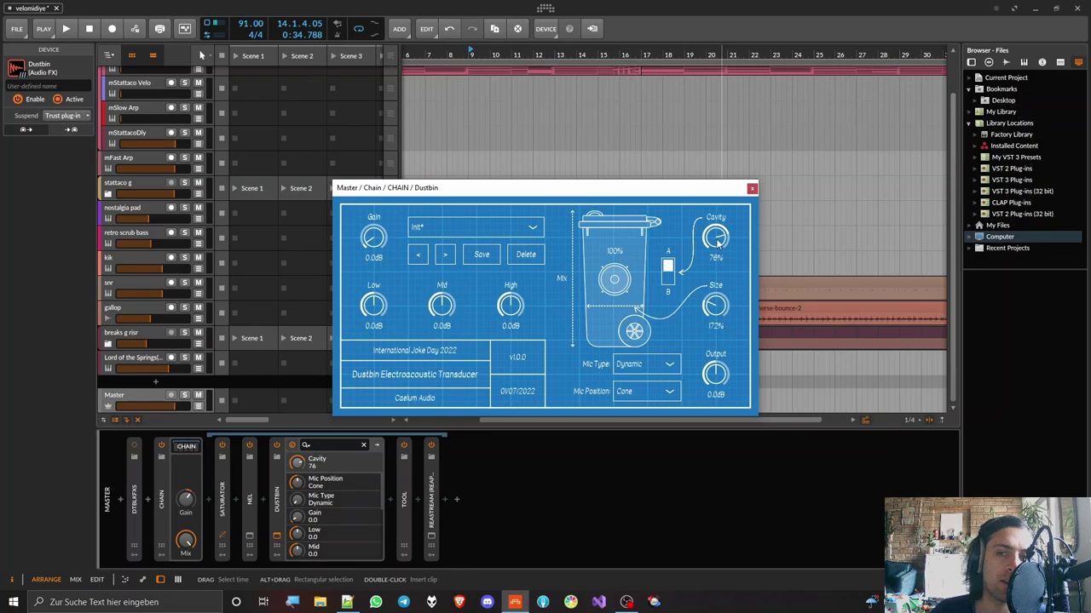
Audition different Dustbin Mix amounts during playback, return the Mix to 100%, and stop the transport
key(space)
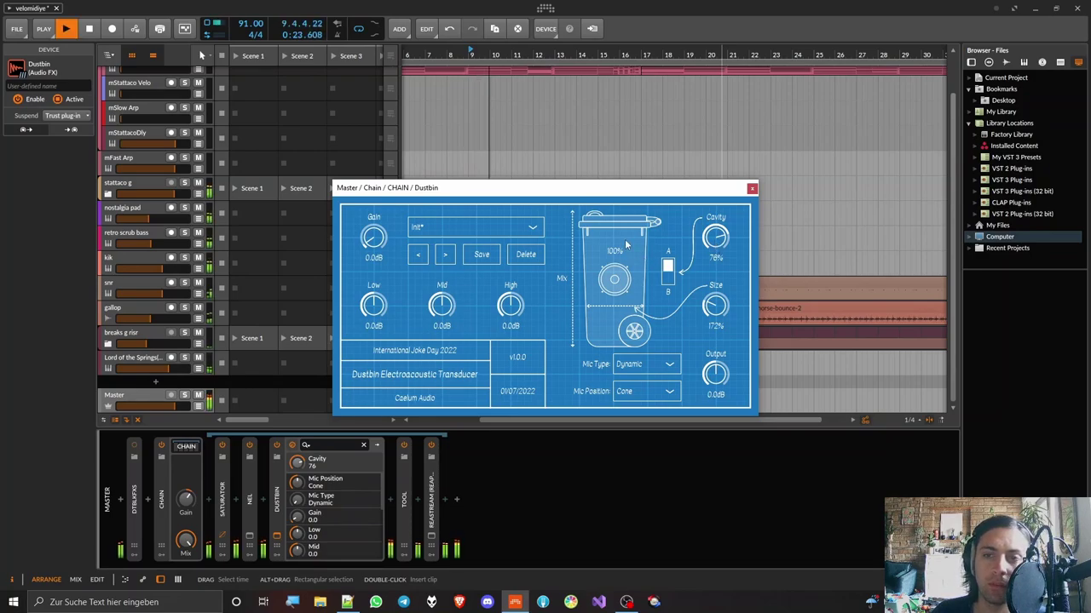
drag(626, 230, 641, 121)
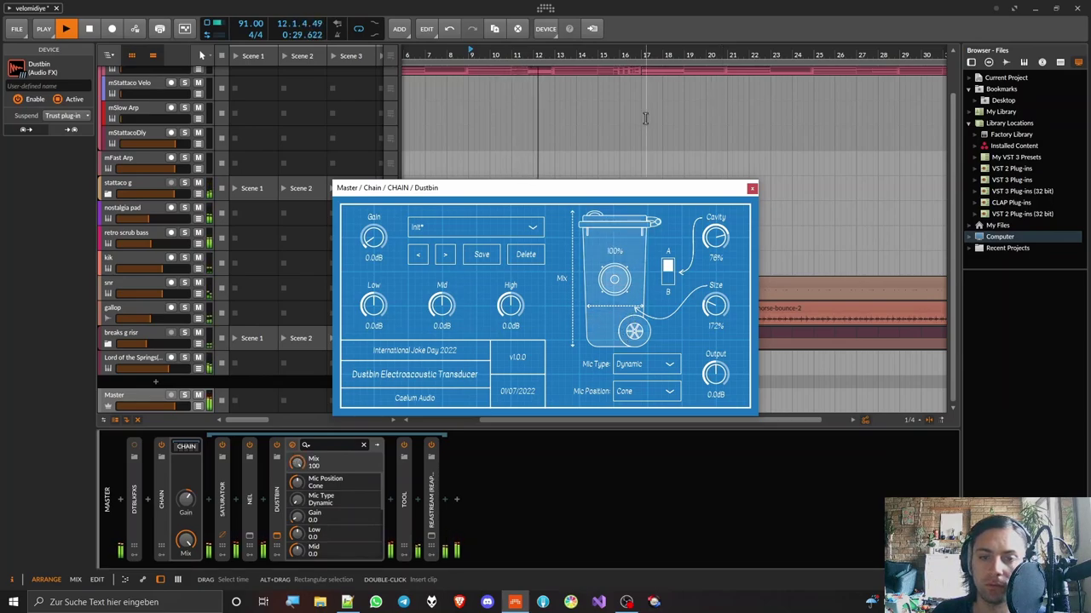
key(space)
Insert a Chain device after Master's NEL, and nest Dustbin inside it followed by Pro-Q 2 with a band at 122.16 Hz
click(390, 497)
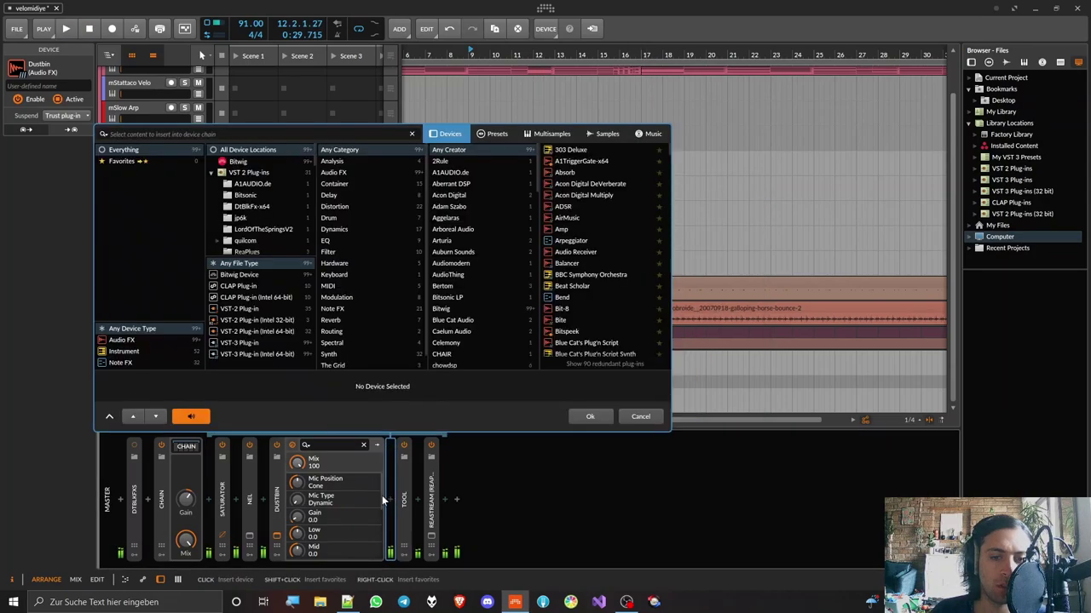
click(641, 416)
click(263, 497)
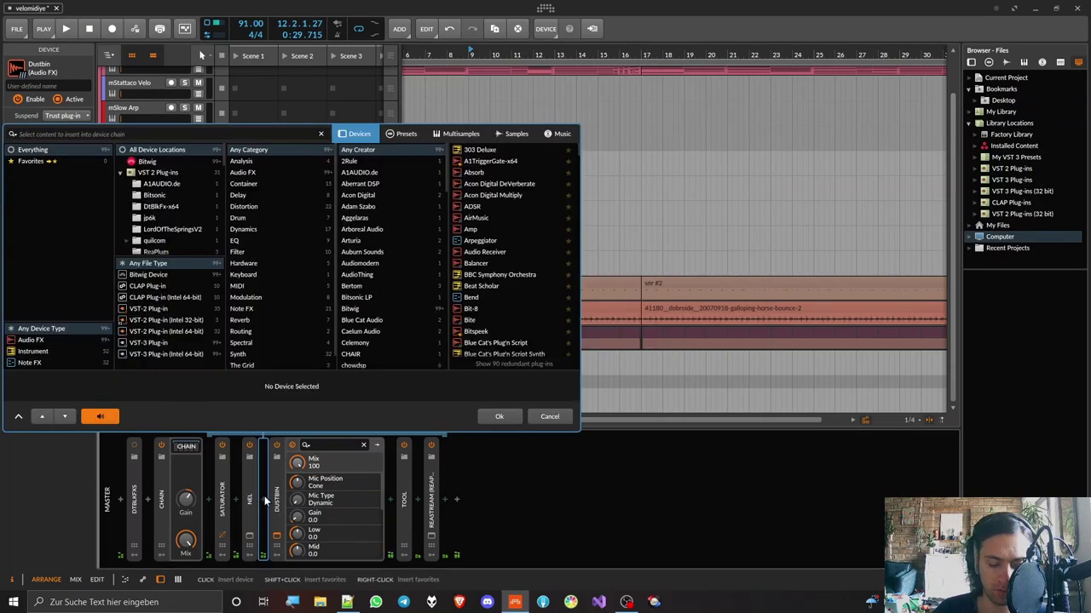
text(chain)
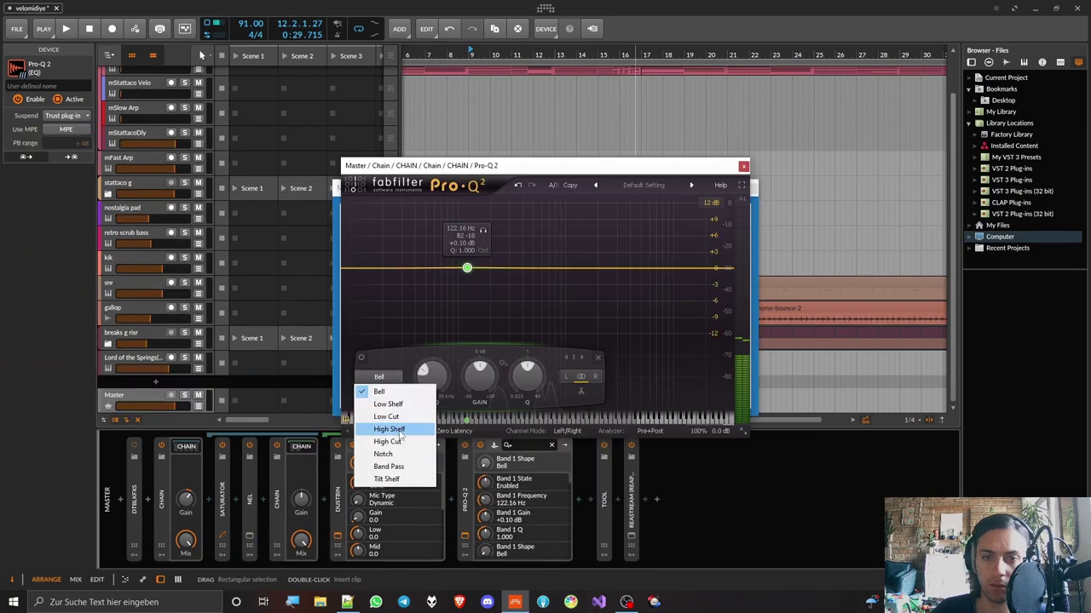
Change Pro-Q 2's band to a 12 dB/oct High Cut with Q 0.914 during playback, and close both plug-in windows
click(397, 431)
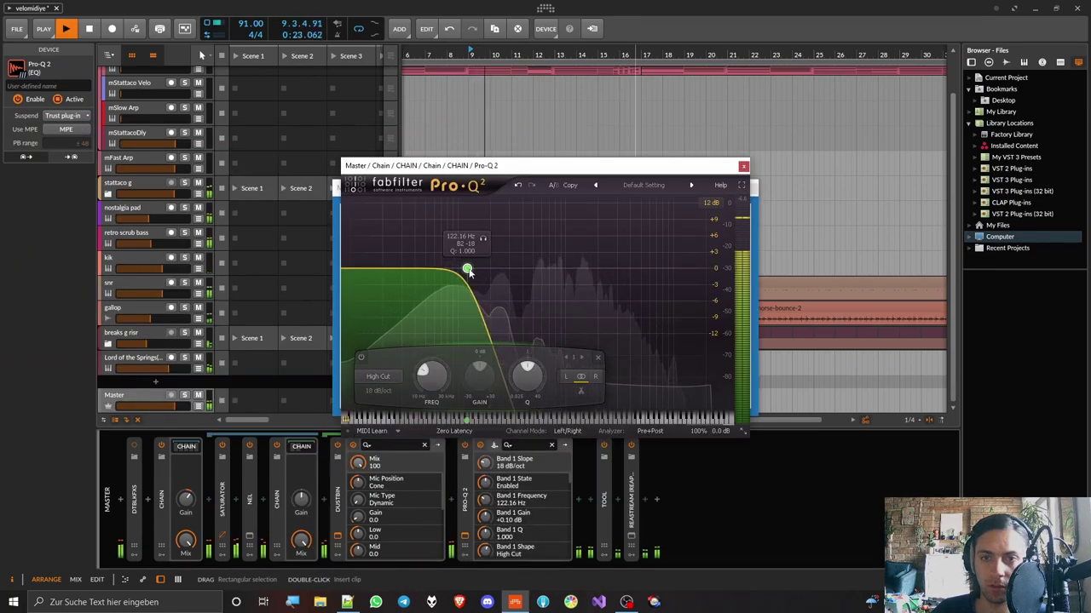
scroll(468, 270, down, 1)
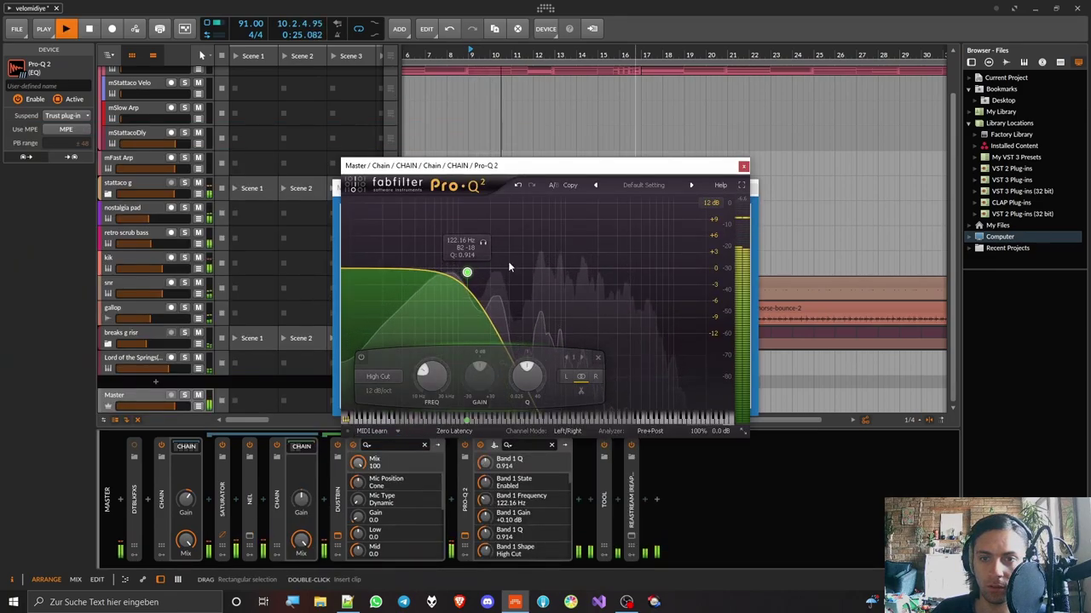
click(744, 167)
click(751, 187)
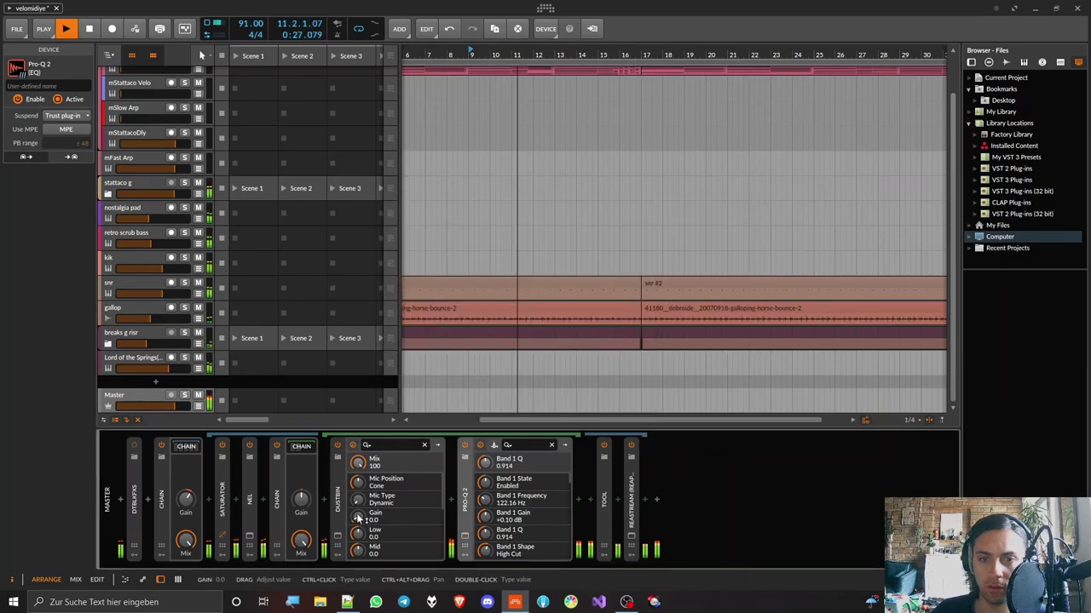
Set the Mix of the Chain holding Dustbin to 37.0 % and switch that Chain off during playback for comparison
key(space)
drag(301, 535, 304, 542)
key(space)
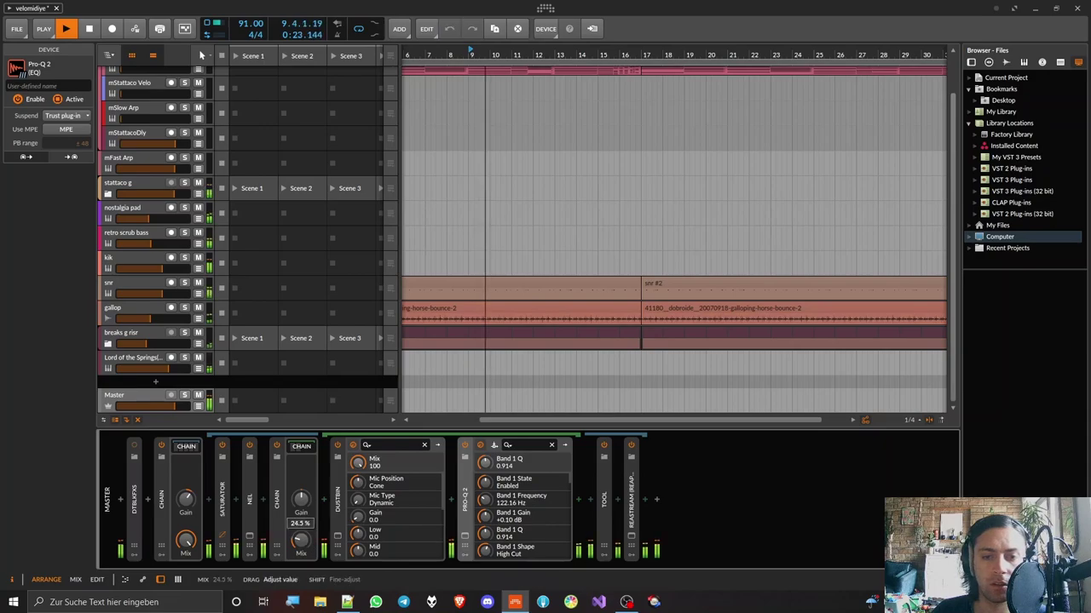
drag(303, 542, 304, 526)
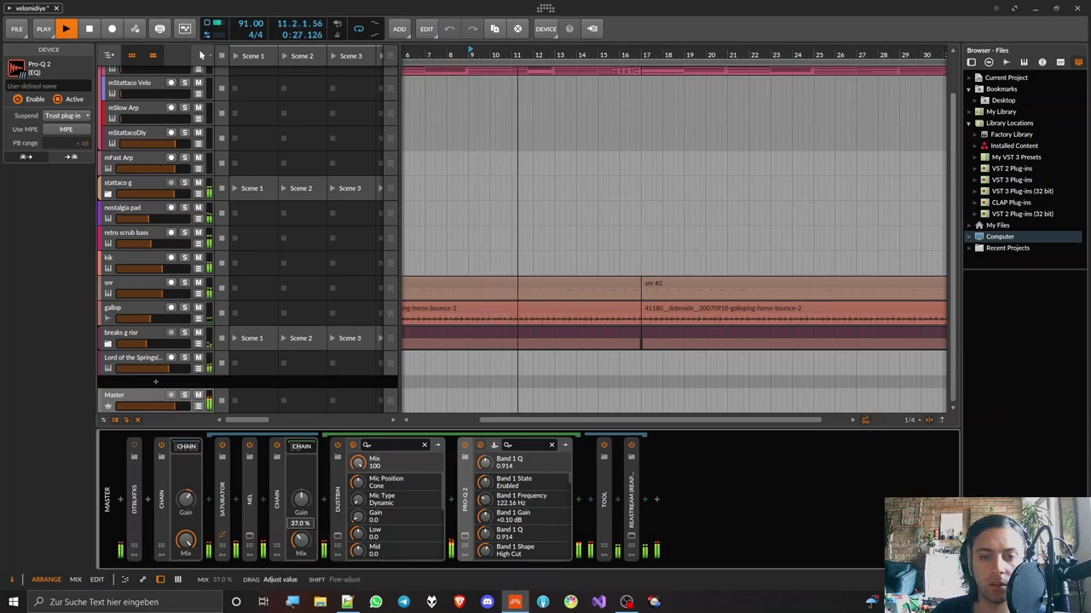
click(277, 446)
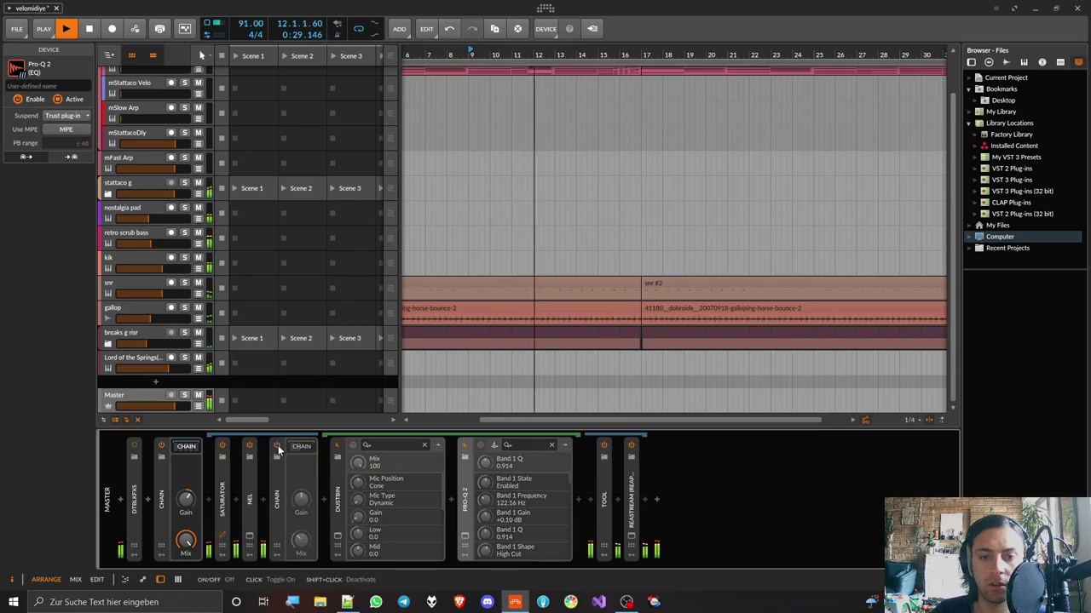
Lower the Mix of the Chain holding Dustbin to 20.5 % during playback, comparing the Chain on and off, and stop the transport
click(277, 446)
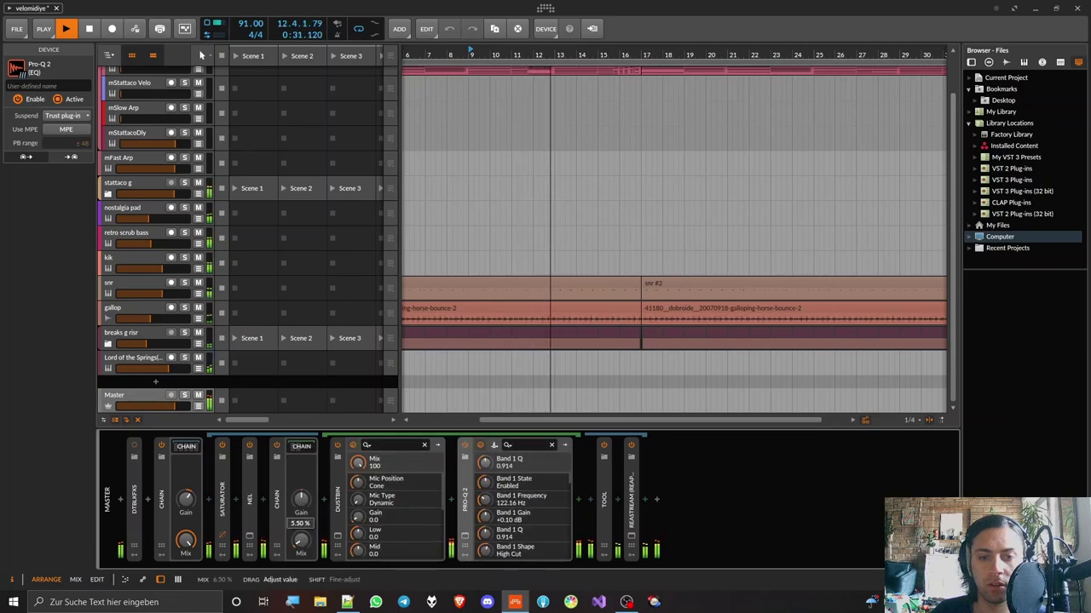
click(276, 445)
click(277, 445)
drag(299, 539, 298, 542)
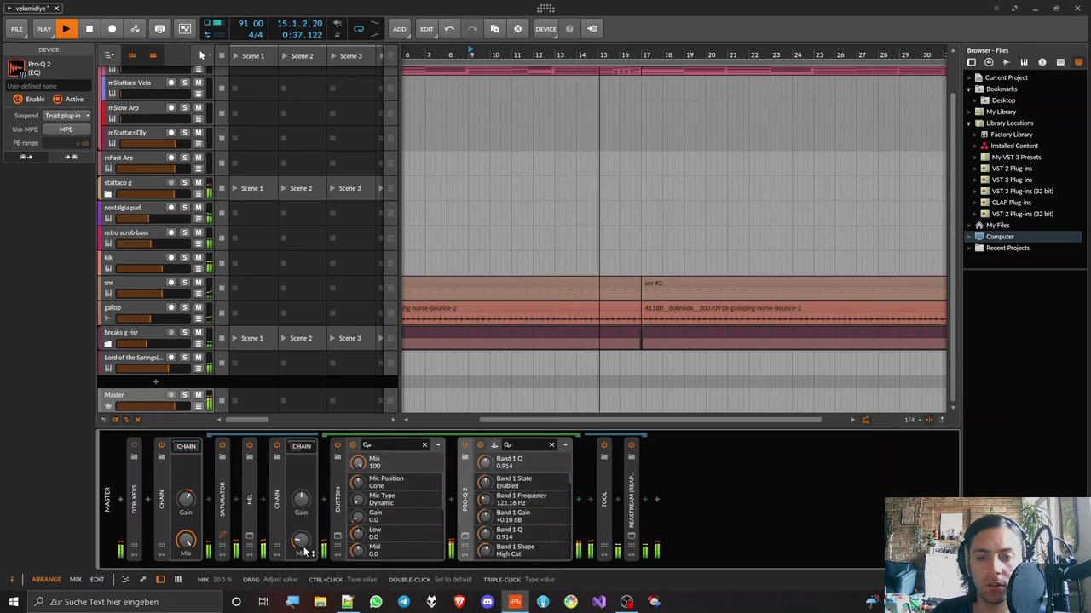
click(277, 446)
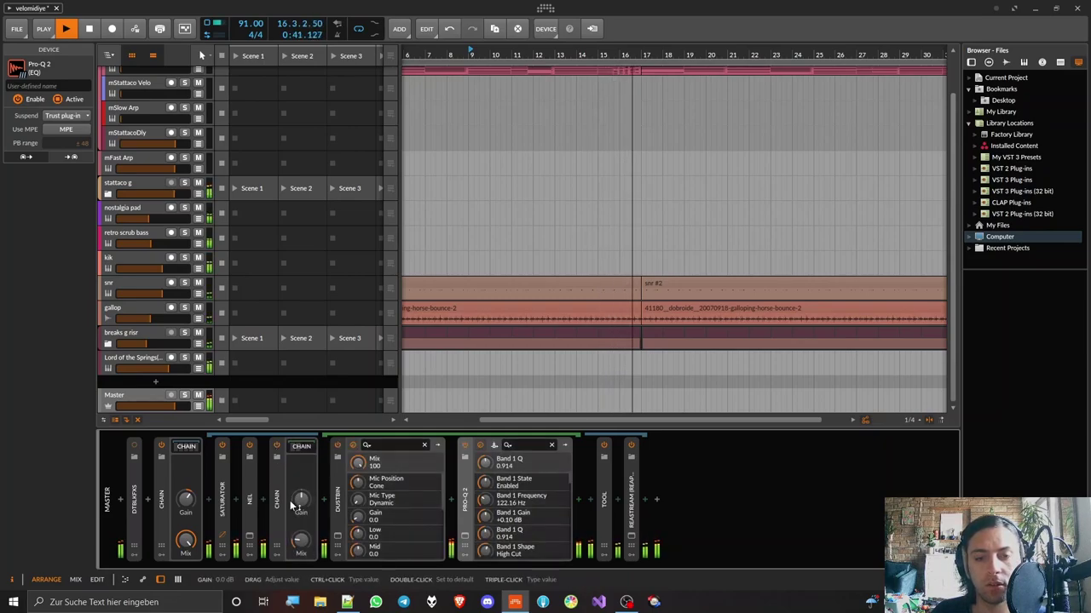
key(space)
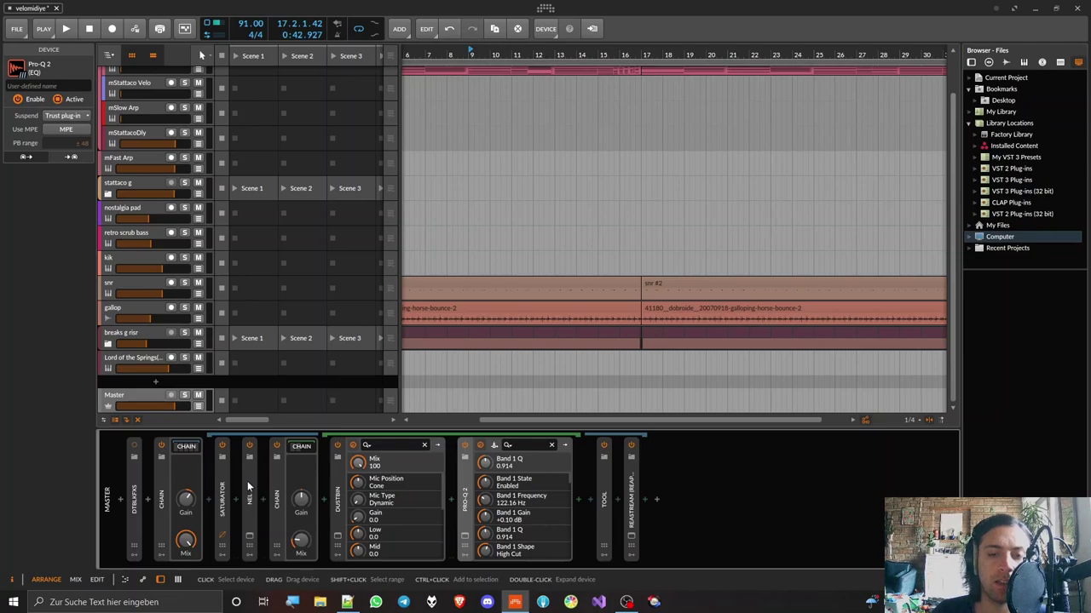
Insert another Chain device after NEL on the Master and nest the existing Chain with Dustbin and Pro-Q 2 inside it
click(275, 496)
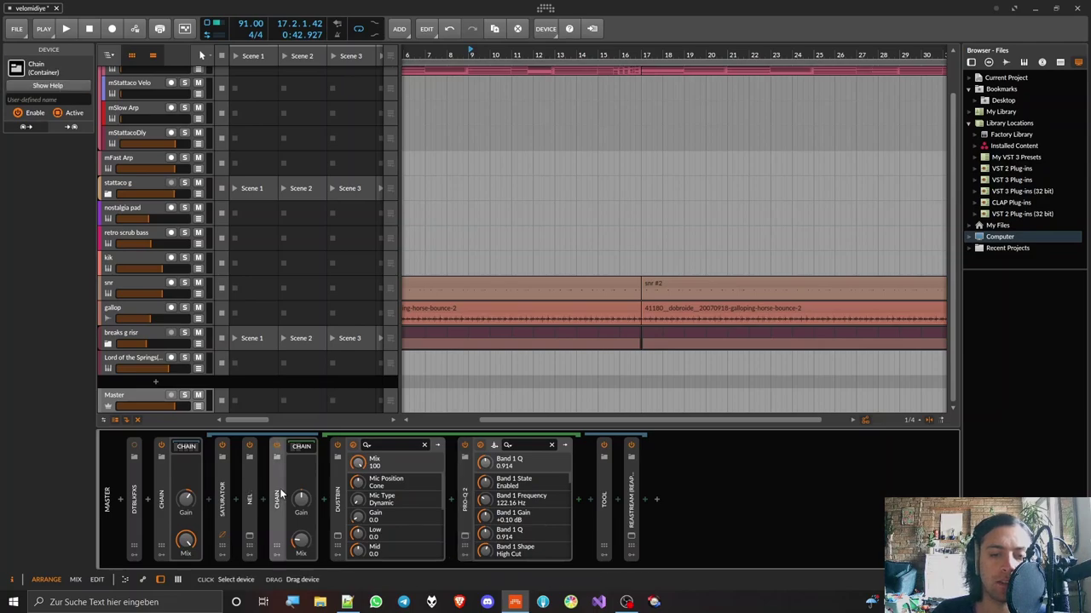
click(276, 446)
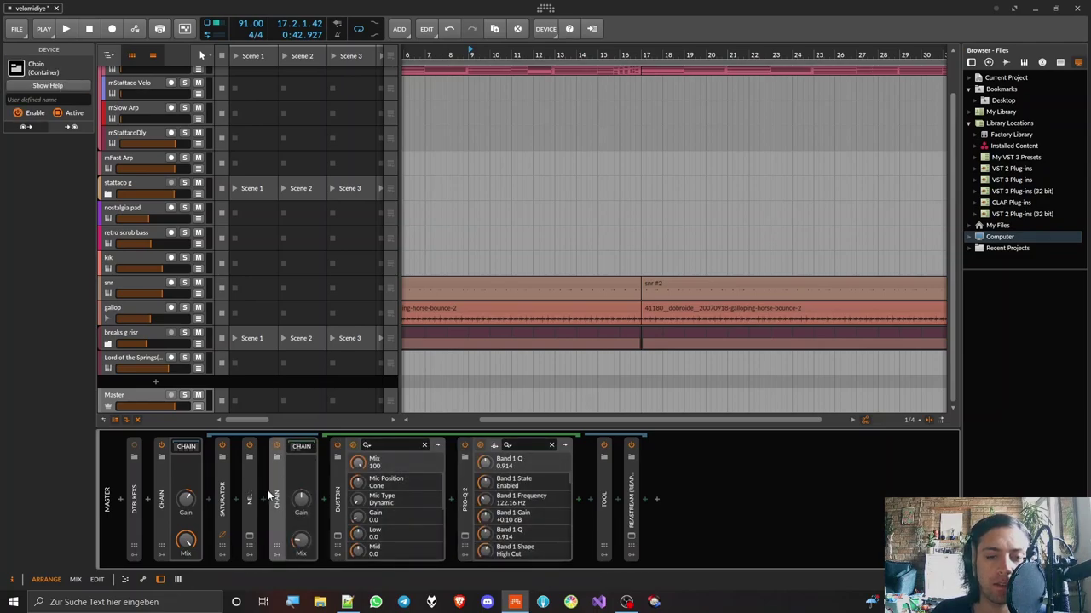
text(chain)
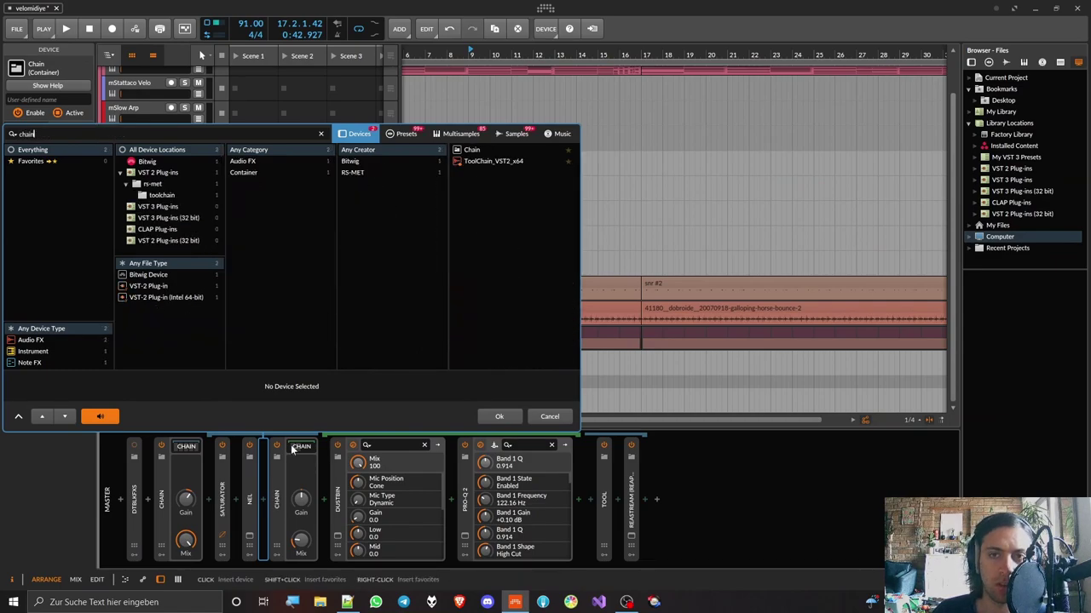
key(Return)
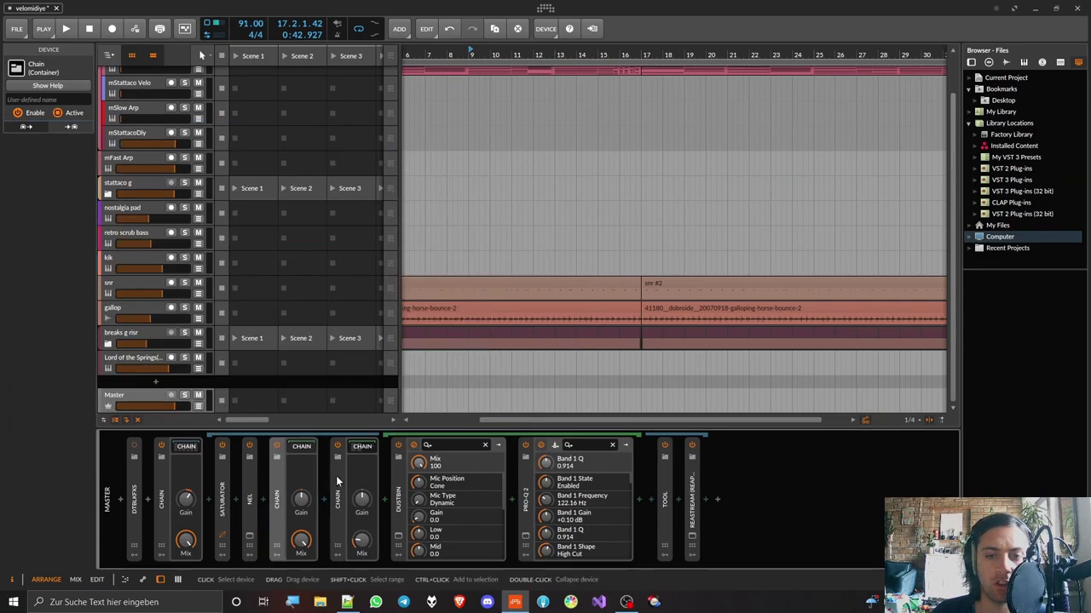
click(336, 475)
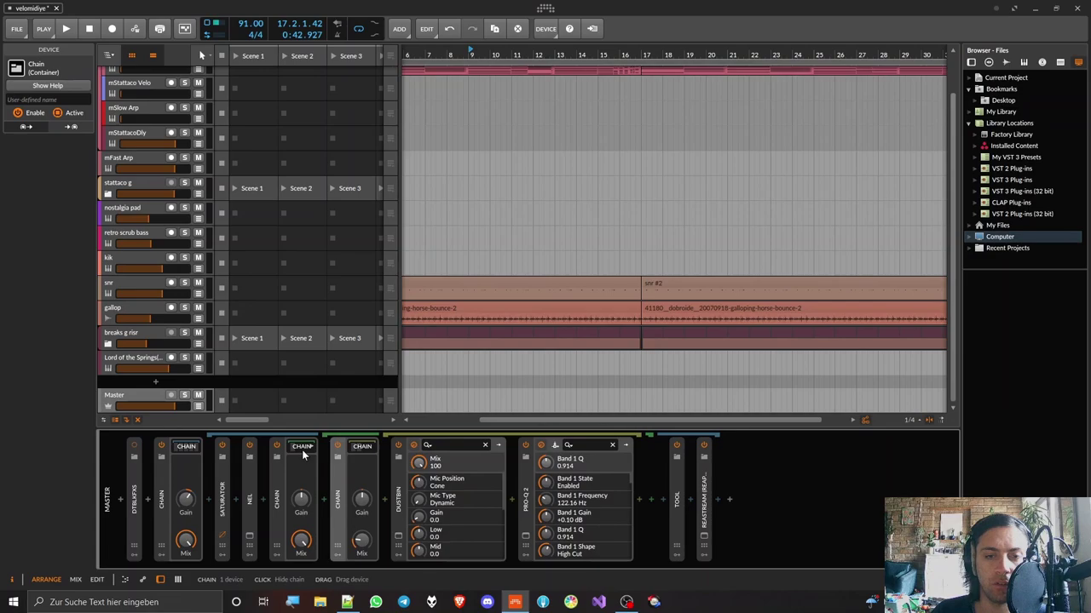
Set the outer Chain's Gain to +1.8 dB during playback, switching that Chain off and on to compare levels
drag(301, 499, 301, 476)
key(space)
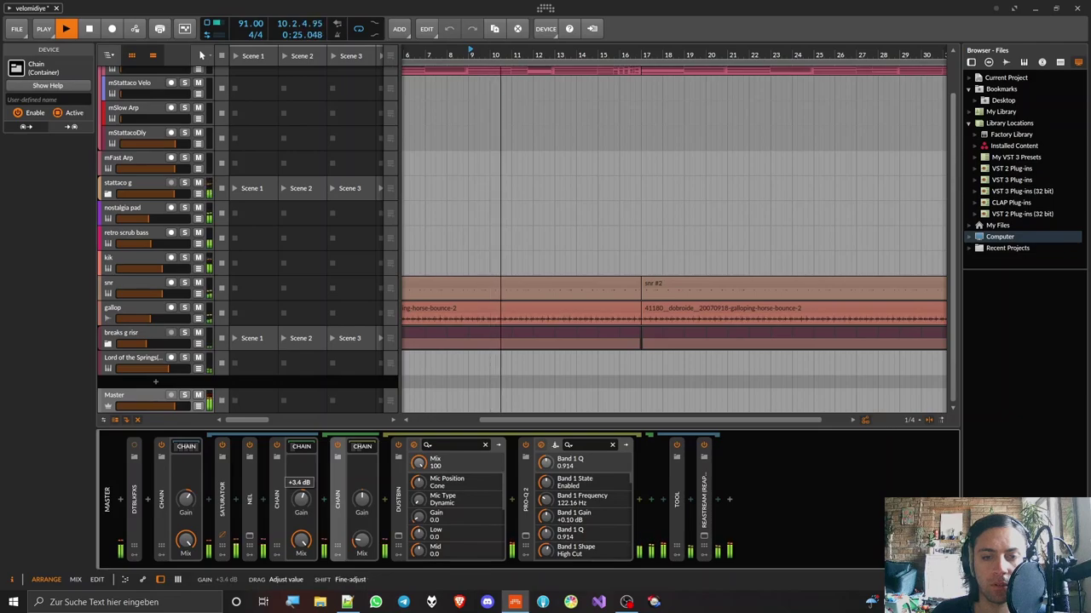
click(276, 445)
click(276, 446)
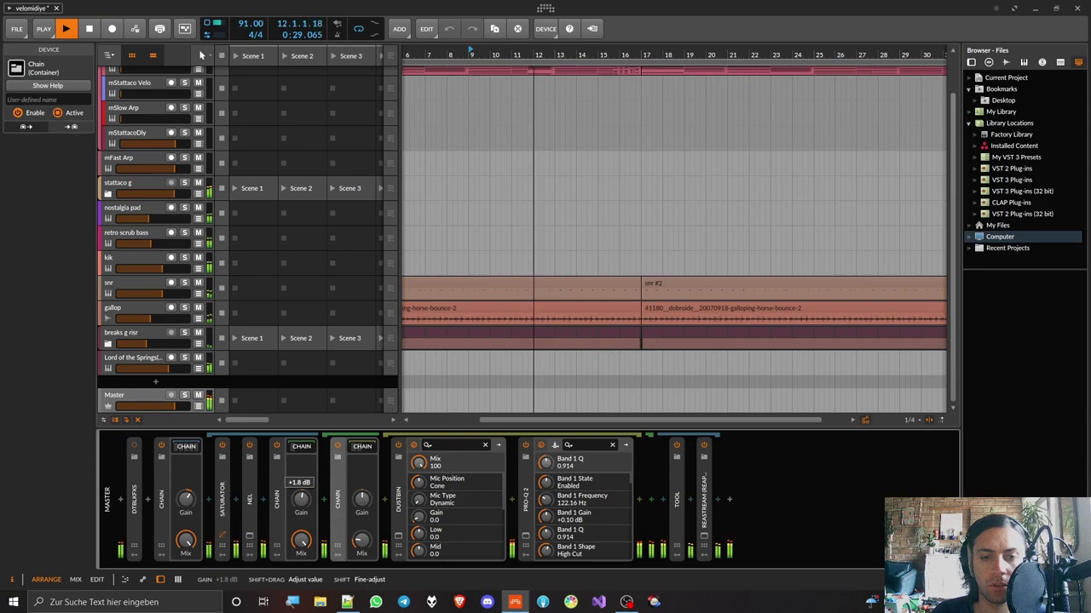
click(277, 445)
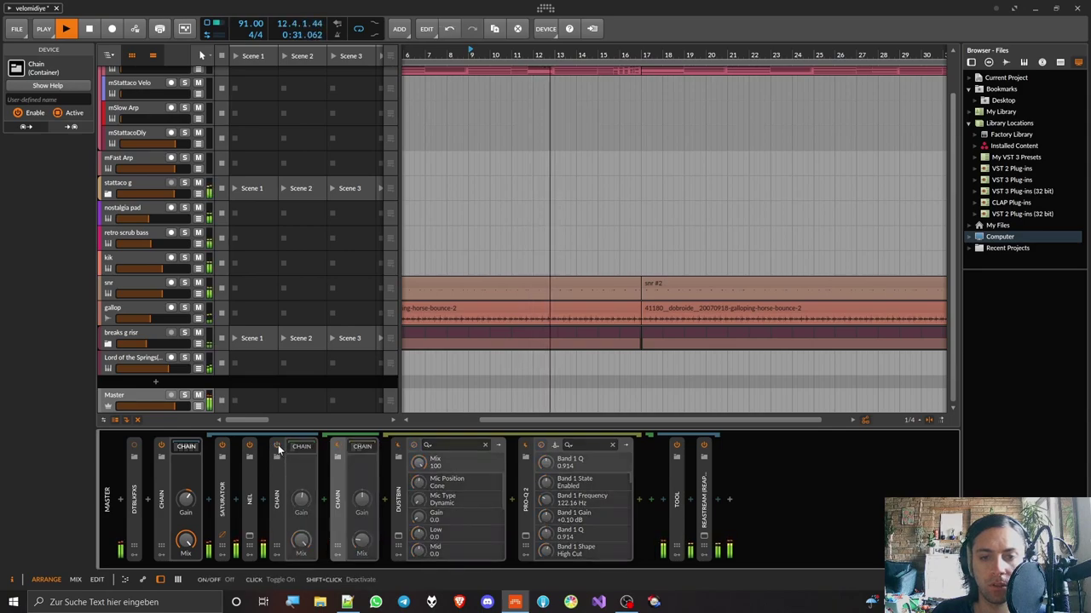
click(277, 446)
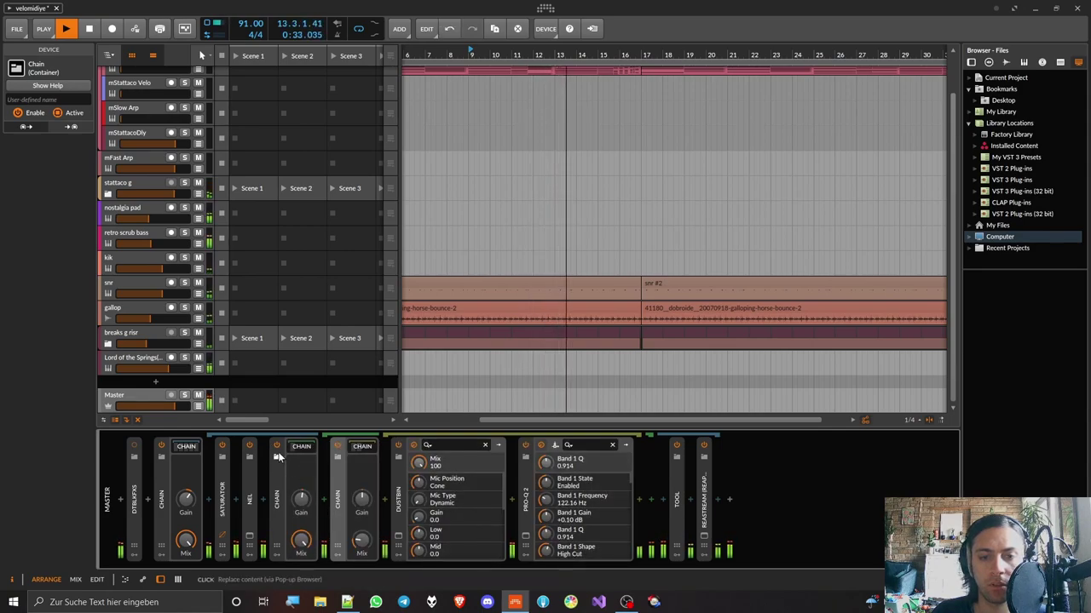
Fine-tune the outer Chain's Gain to +1.6 dB, compare it bypassed and enabled again, and stop playback
click(277, 447)
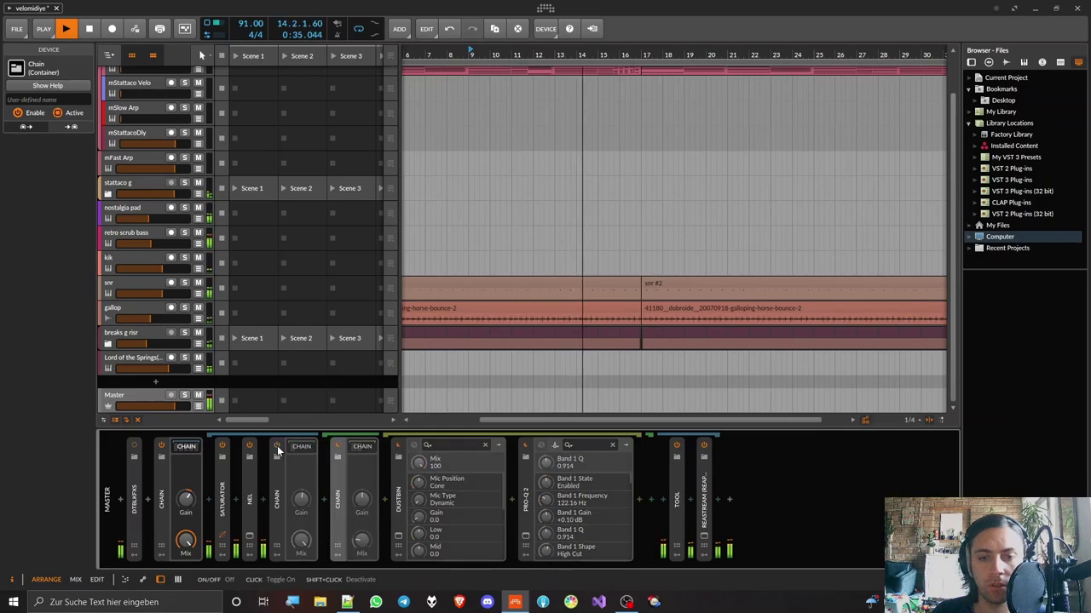
click(277, 447)
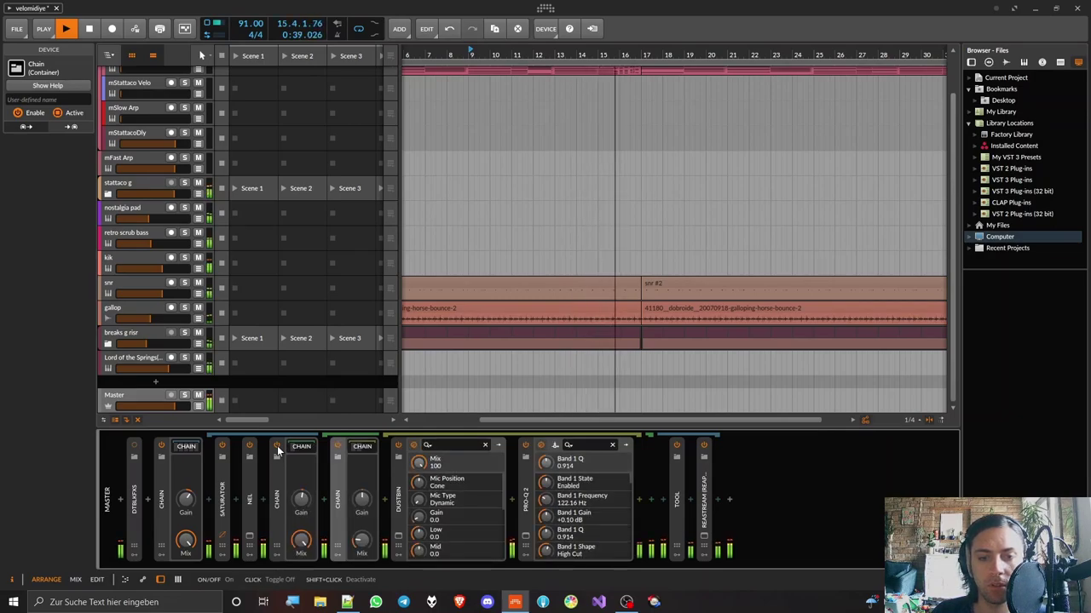
drag(302, 499, 301, 497)
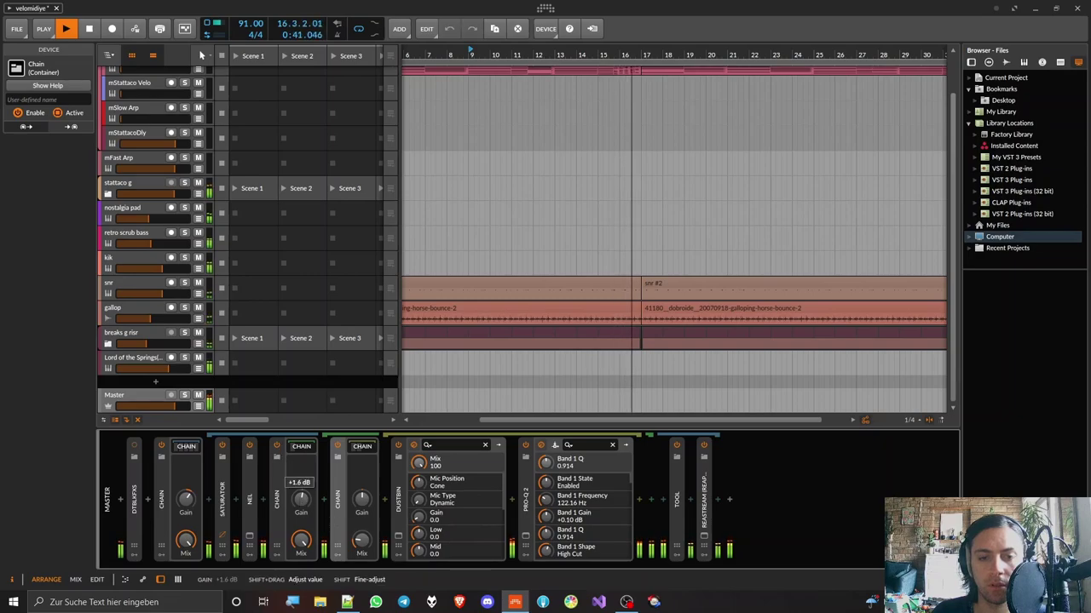
click(277, 447)
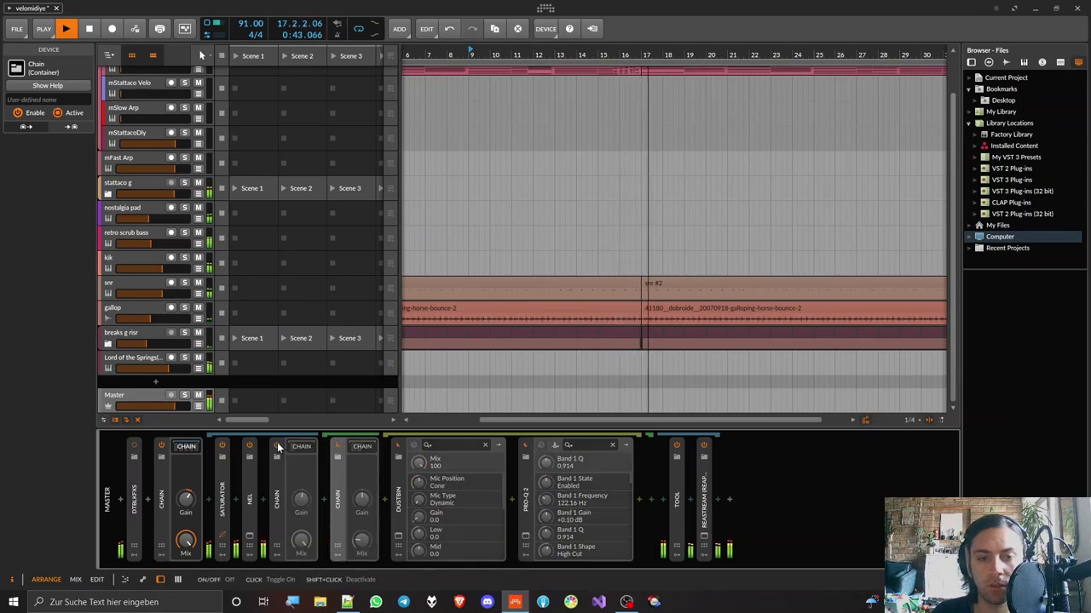
click(277, 447)
key(space)
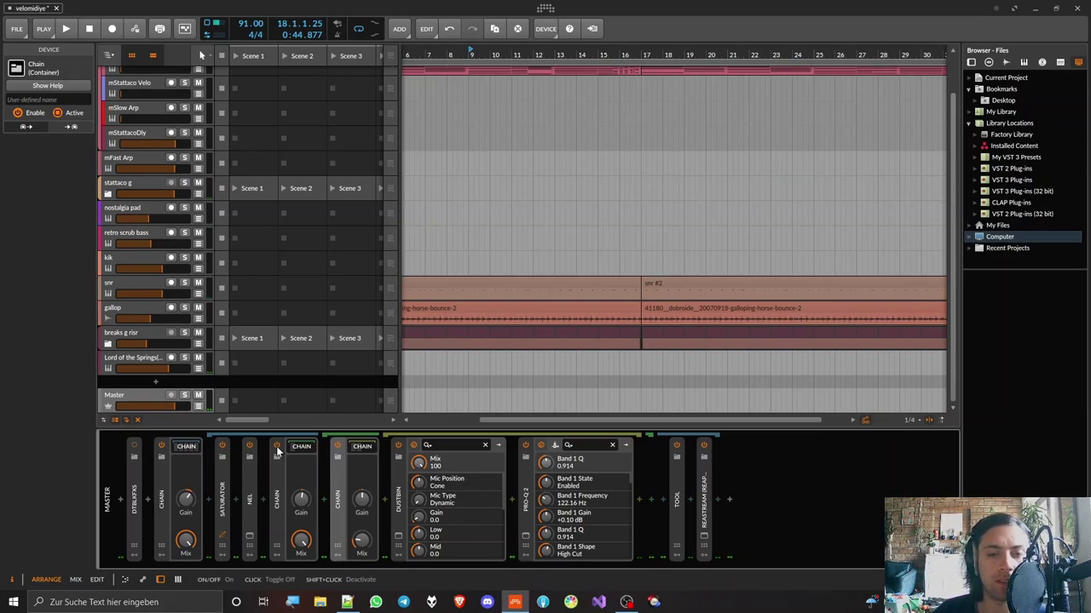
Collapse the nested Chain and delete the outer Chain with all its contents from the Master
click(278, 491)
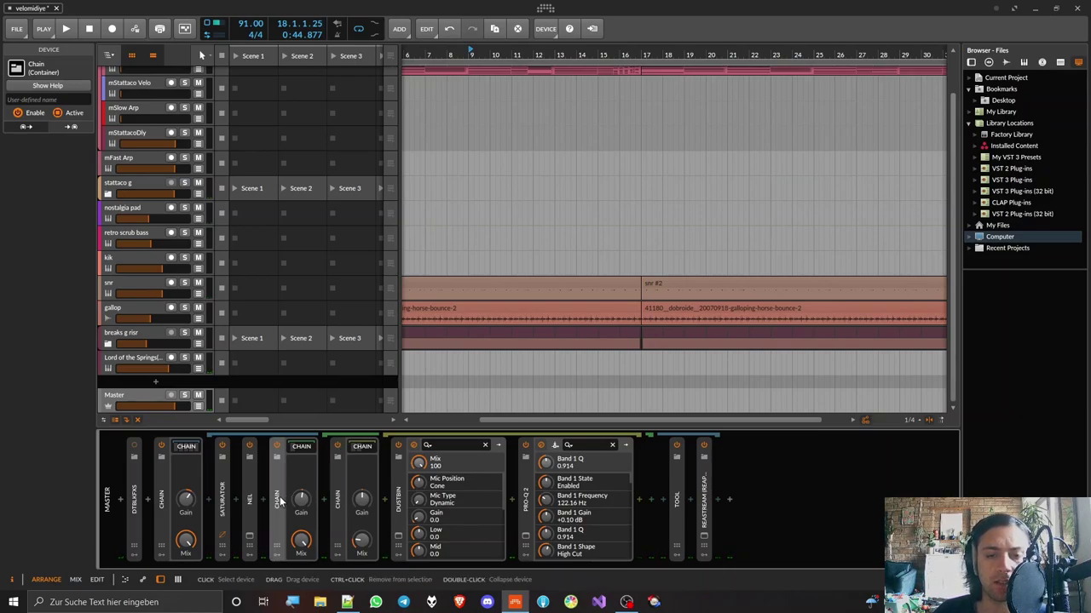
double_click(337, 487)
click(278, 498)
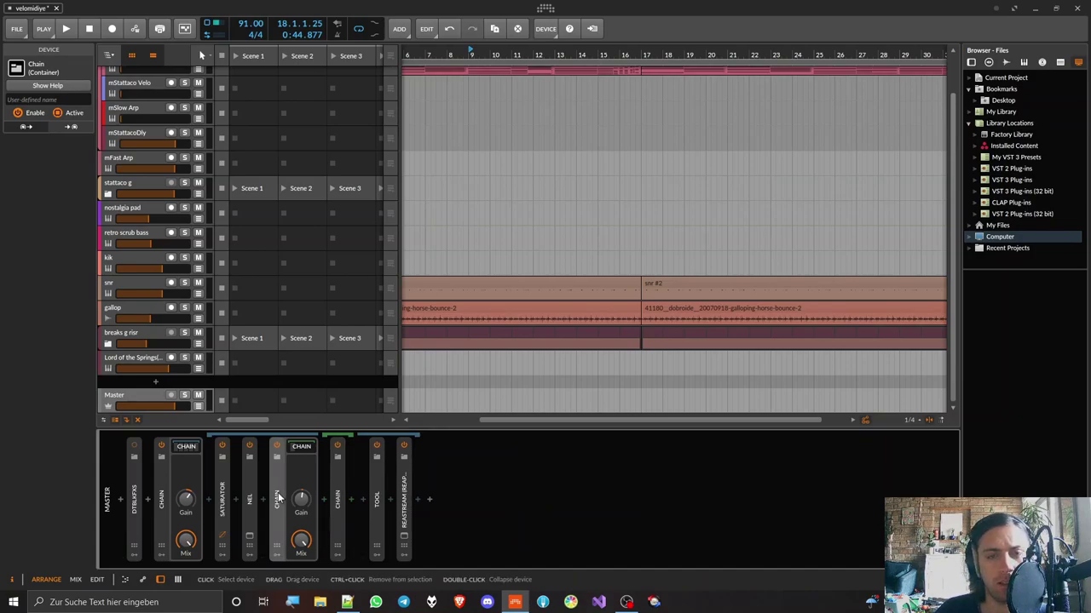
key(Delete)
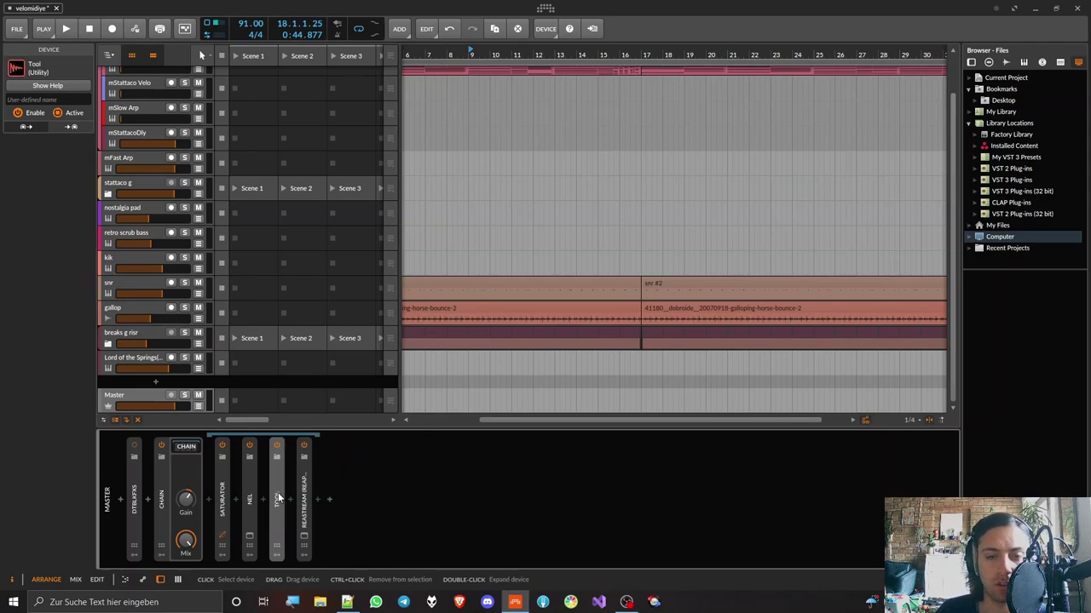
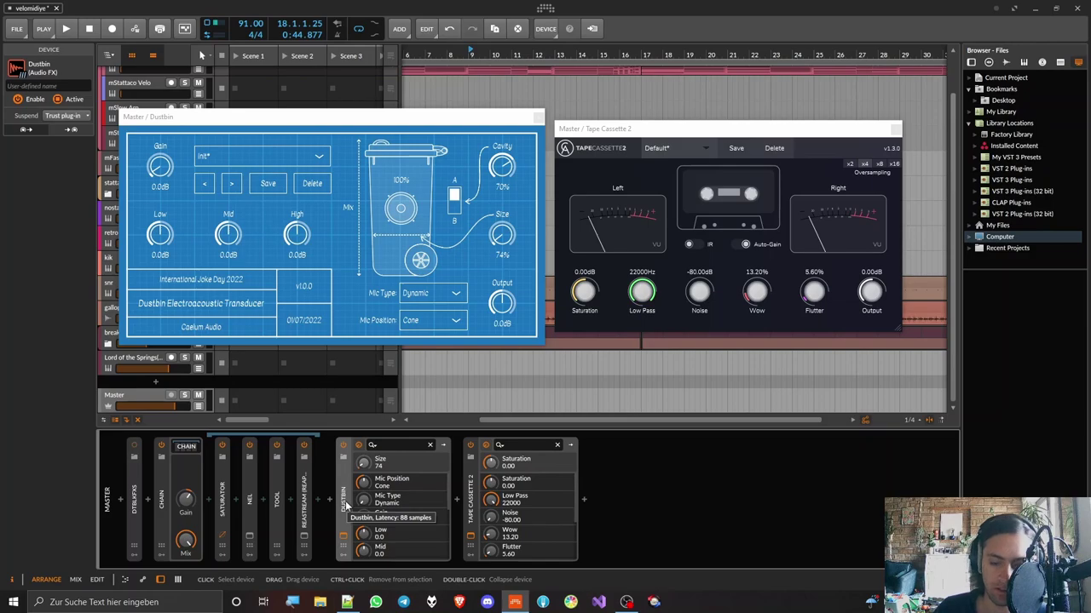
Replace Dustbin on the Master with CHOWTapeModel ahead of Tape Cassette 2, and arrange both plug-in windows side by side
key(Delete)
drag(656, 133, 434, 129)
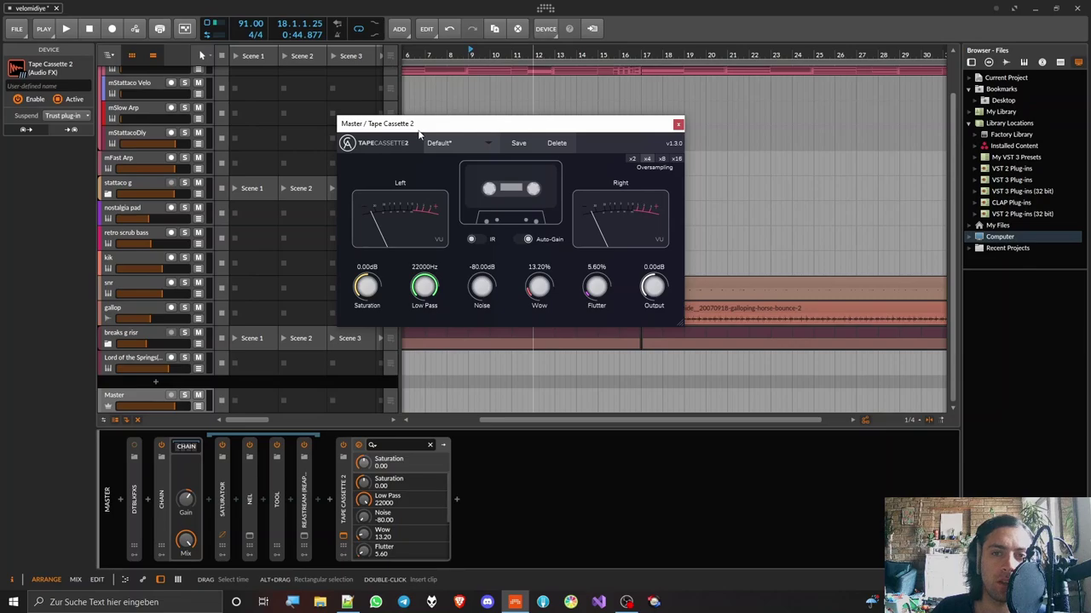
click(329, 499)
text(tape)
double_click(517, 149)
drag(568, 126, 738, 70)
drag(439, 126, 261, 90)
click(583, 98)
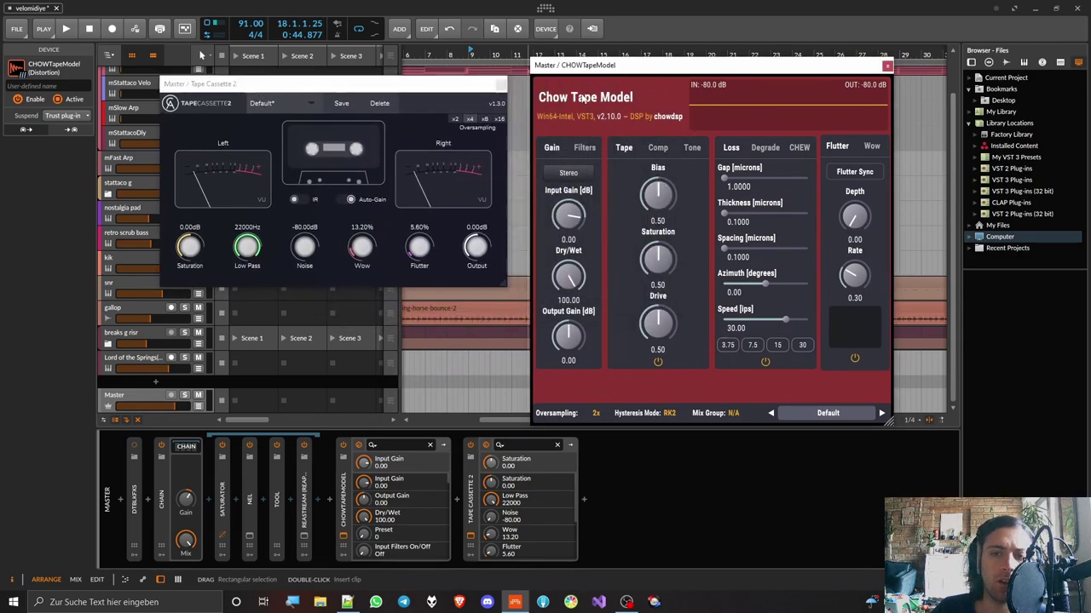
Look through CHOWTapeModel's Filters, Comp, Tone, Degrade, Chew, Wow, Flutter and Loss pages, and return to Gain and Tape
click(588, 147)
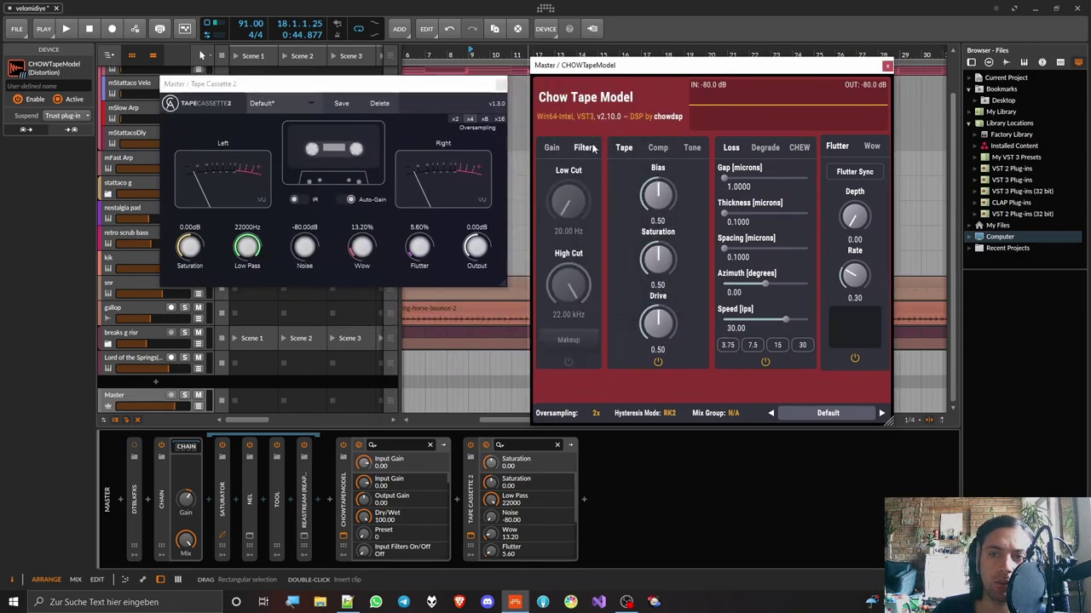
click(659, 148)
click(692, 148)
click(766, 148)
click(800, 148)
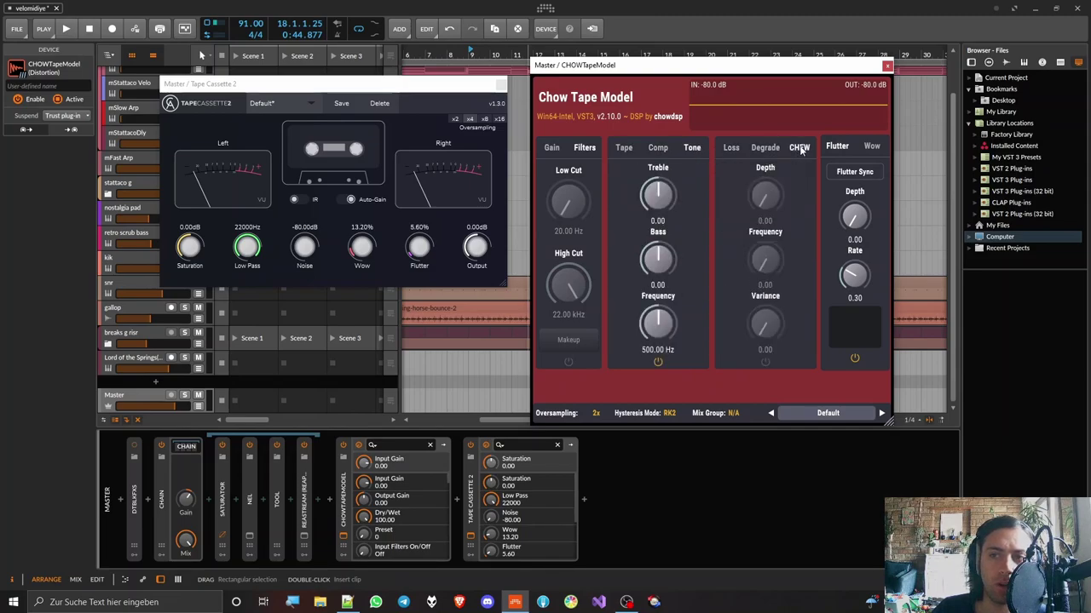
click(766, 149)
click(871, 147)
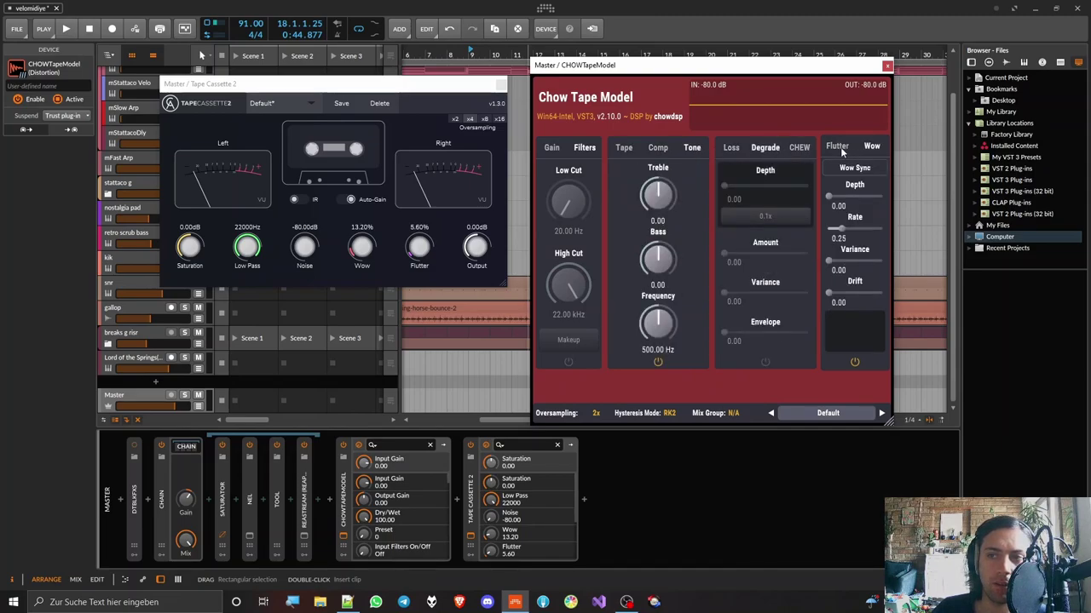
click(838, 146)
click(799, 147)
click(765, 148)
click(731, 148)
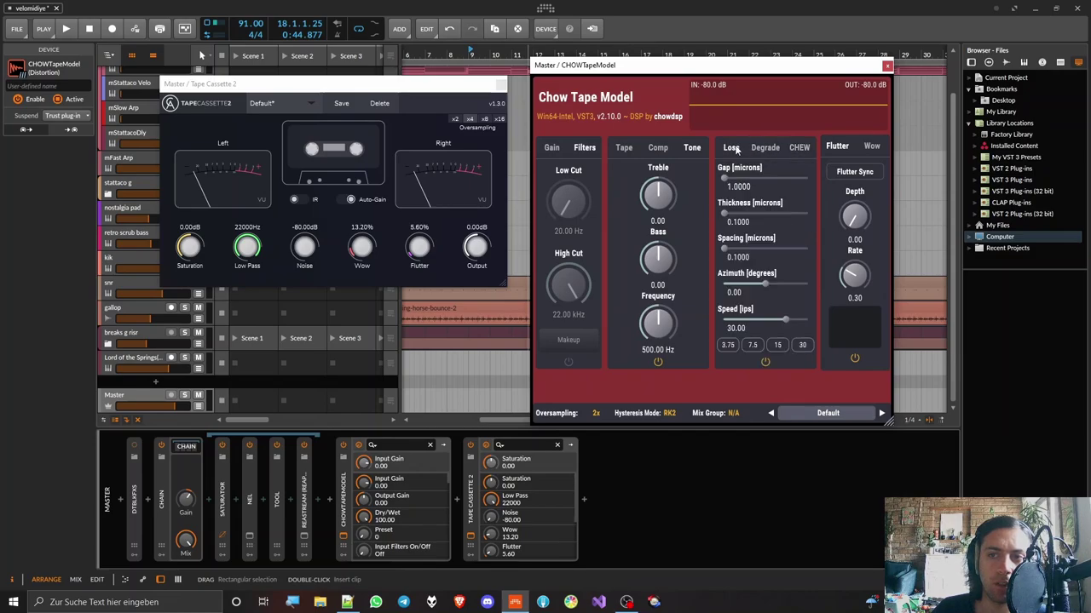
click(658, 148)
click(624, 148)
click(551, 148)
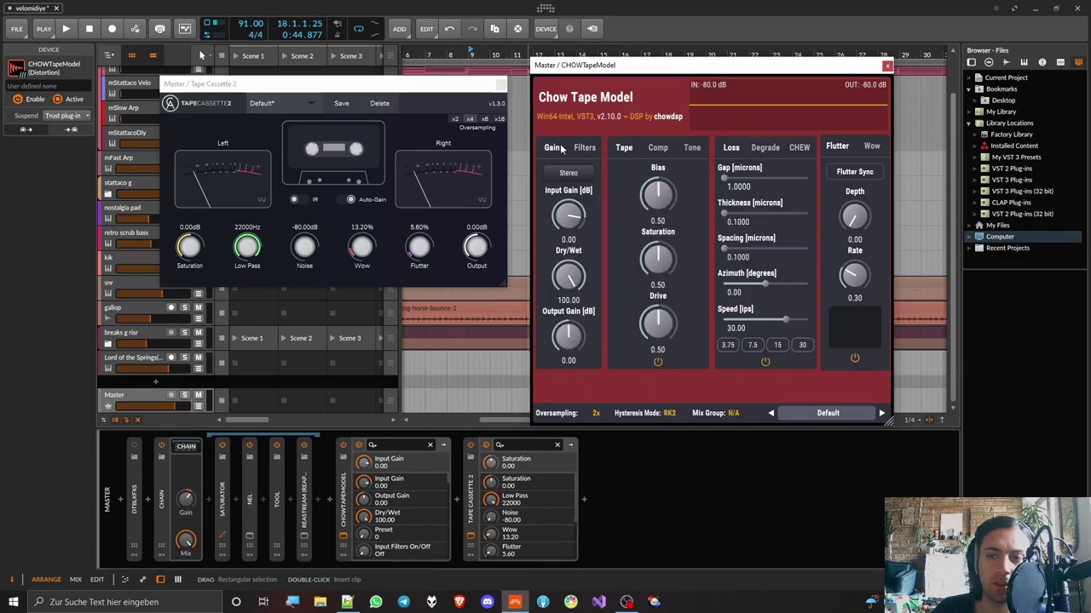
Examine CHOWTapeModel's Hysteresis Mode and Oversampling options without changing them, and bring Tape Cassette 2 into focus
click(676, 414)
click(658, 413)
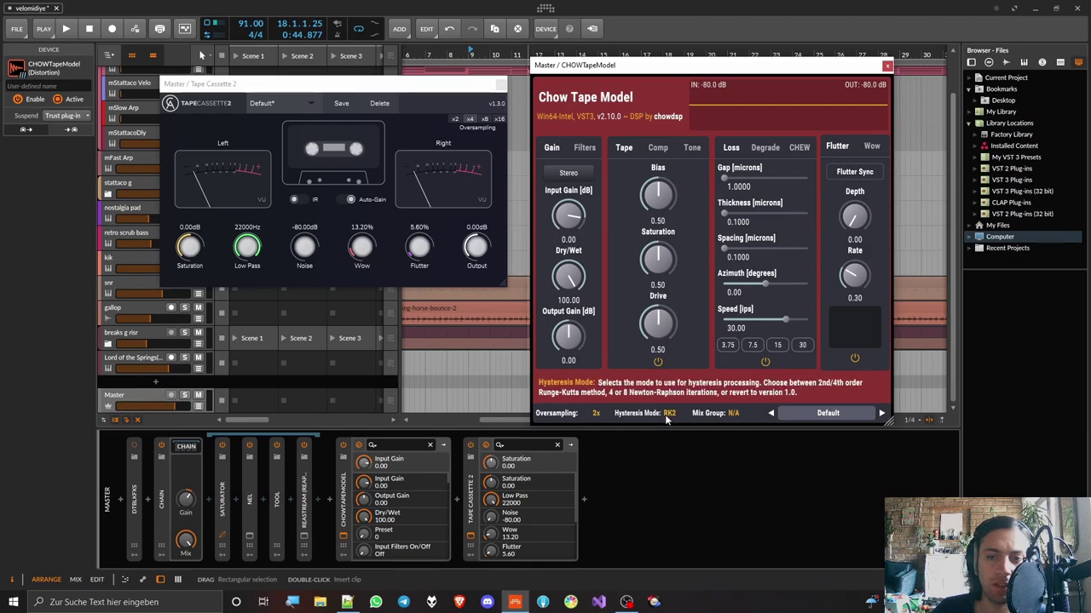
click(598, 413)
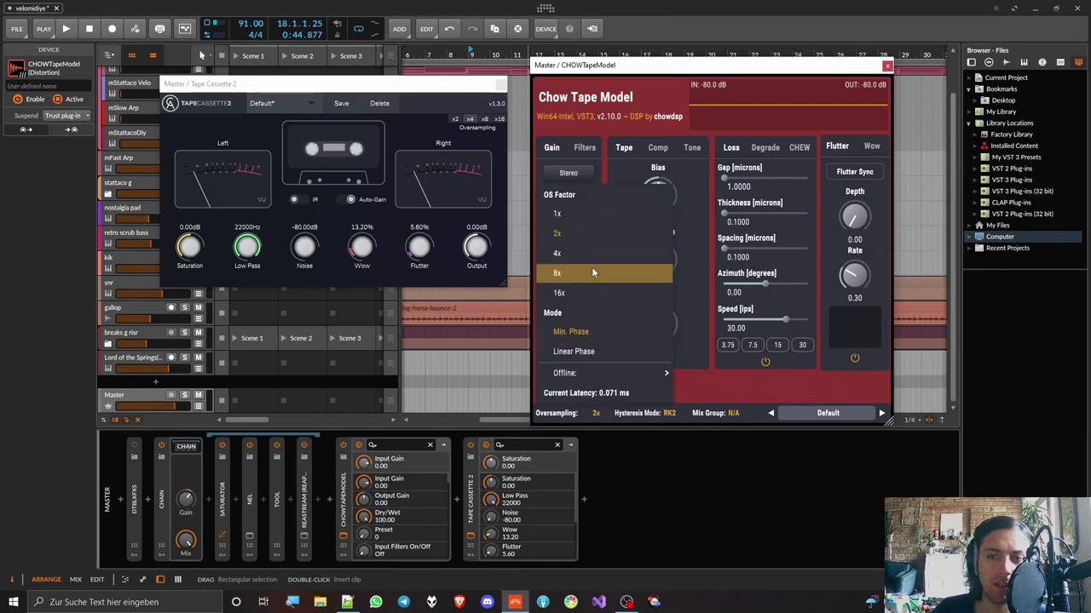
click(697, 385)
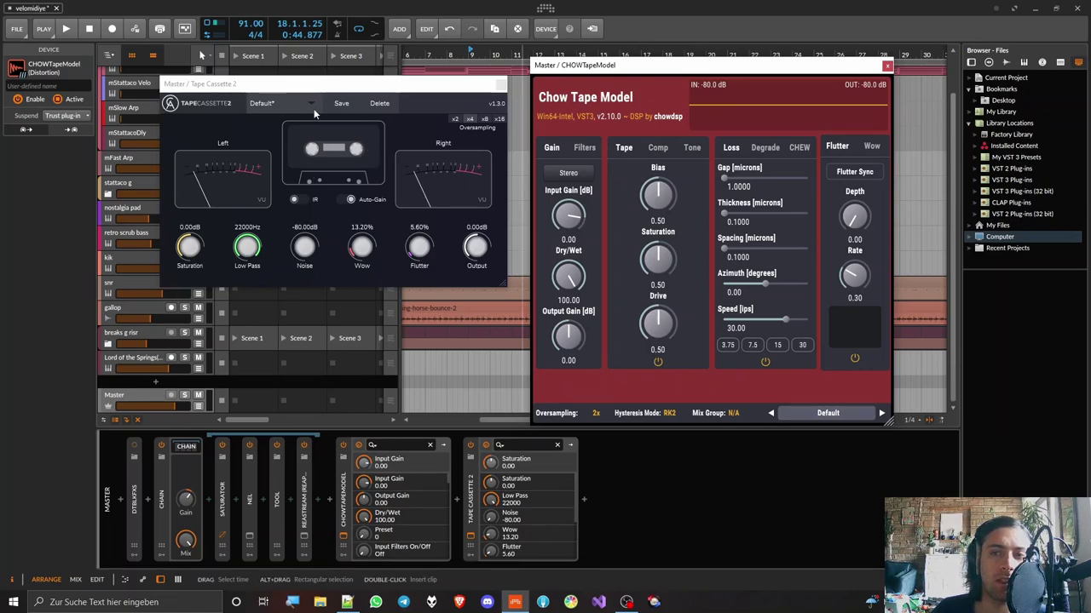
click(384, 112)
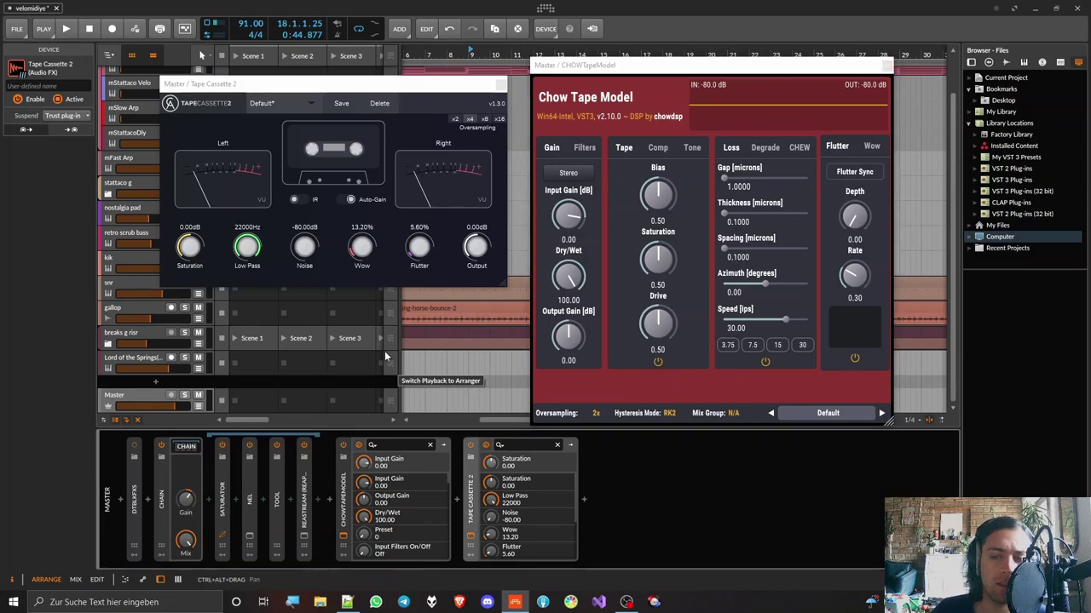